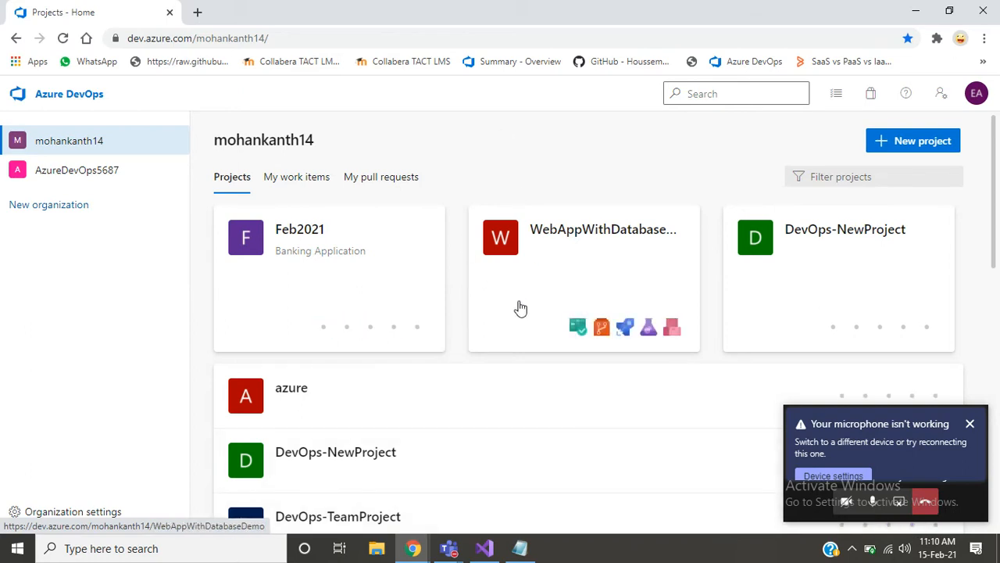
click(521, 548)
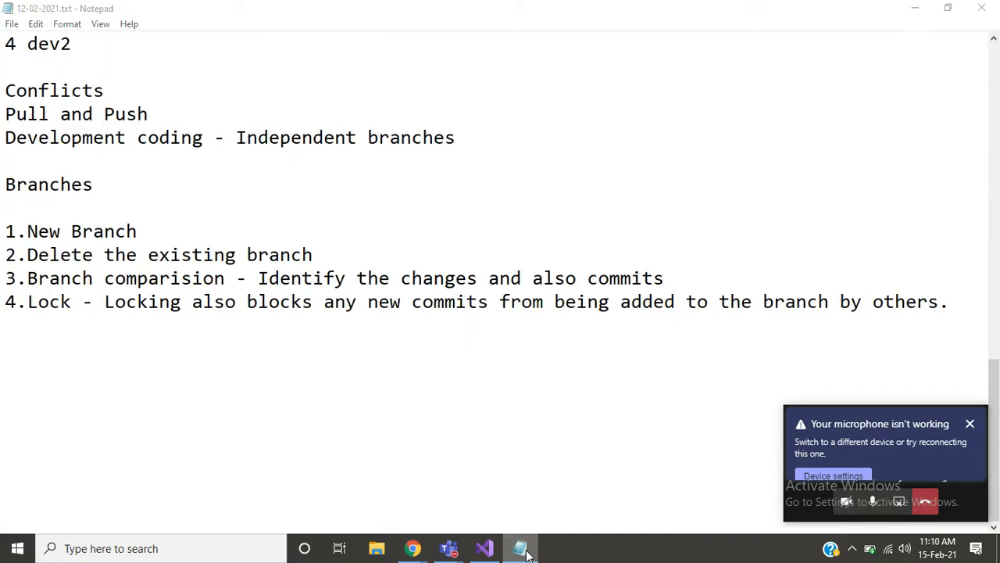
click(520, 547)
click(520, 548)
click(521, 548)
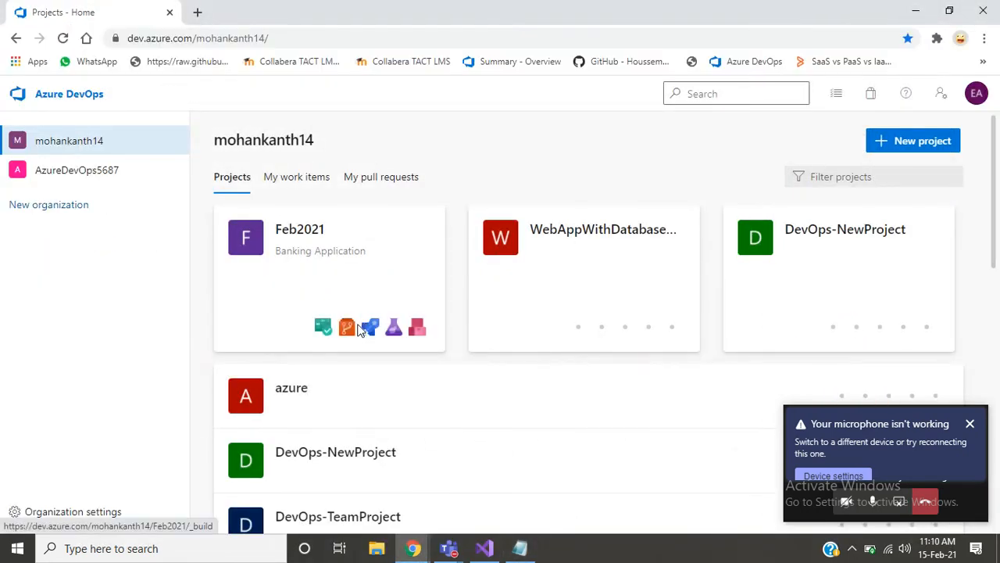
- Open the branches list of the Feb2021 project's DVCS repository and show the available actions for the Statusfeature branch
click(347, 329)
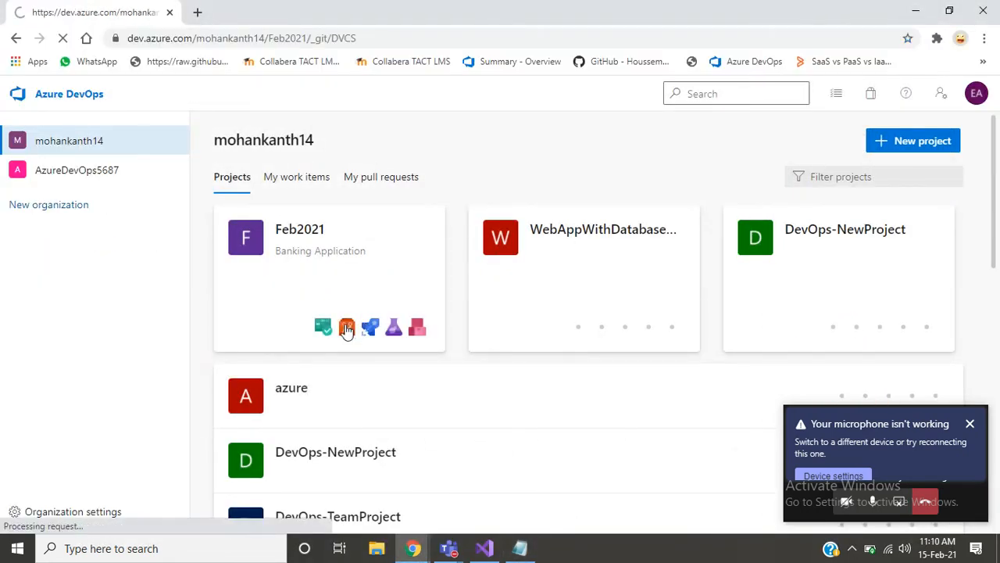
click(971, 426)
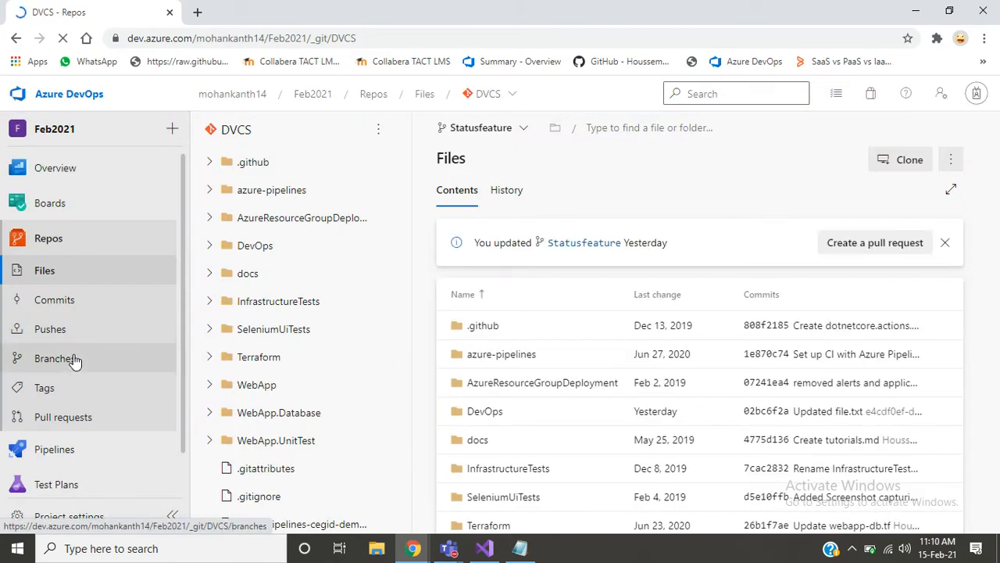
click(70, 358)
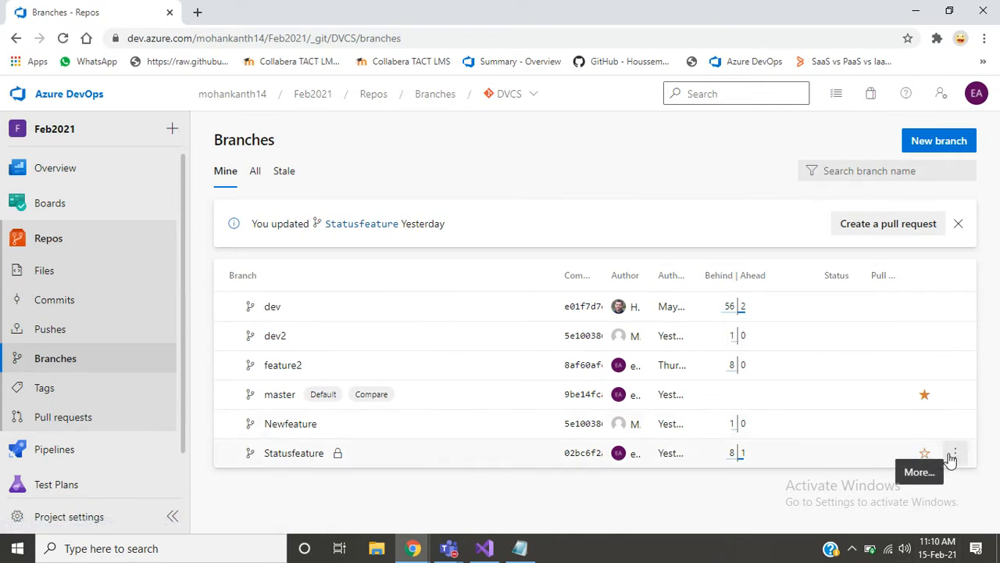
click(955, 453)
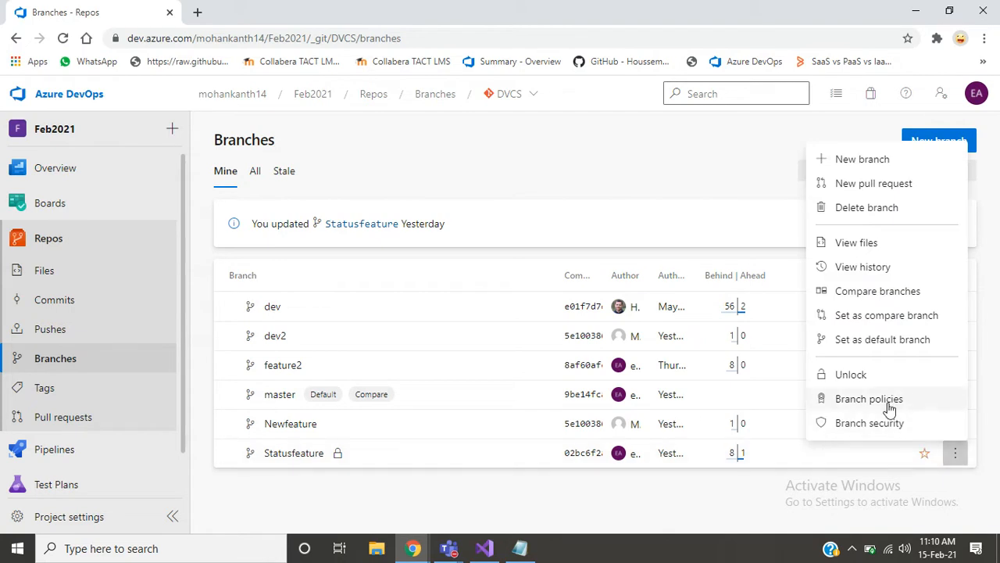
- Switch to Visual Studio 2019 and open the recent DVCS repository
click(485, 548)
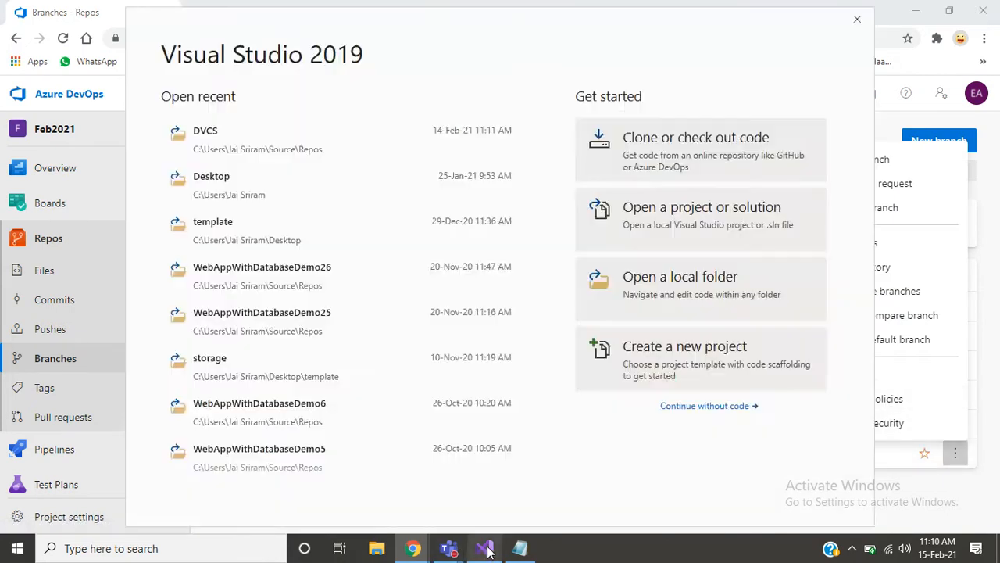
click(206, 141)
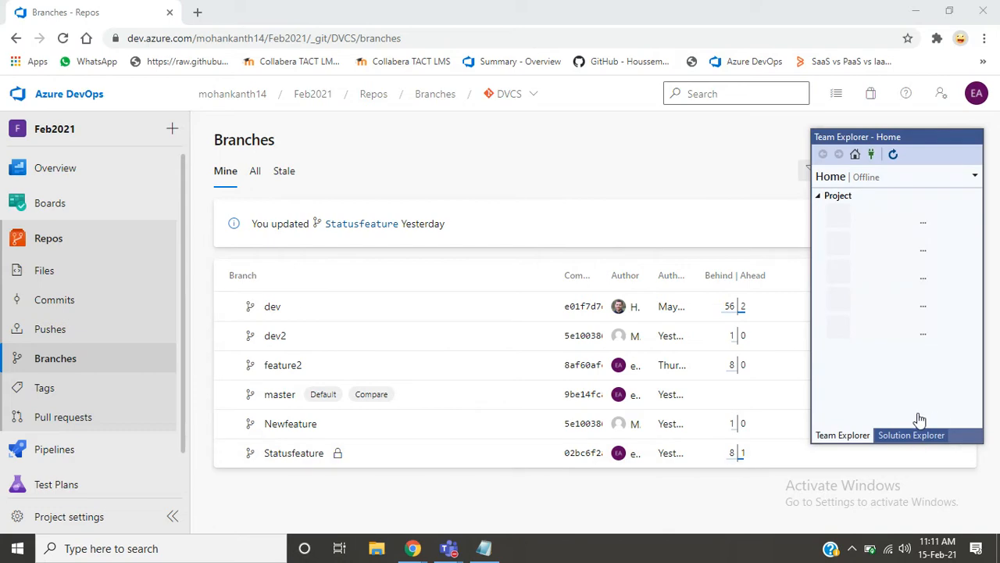
click(614, 145)
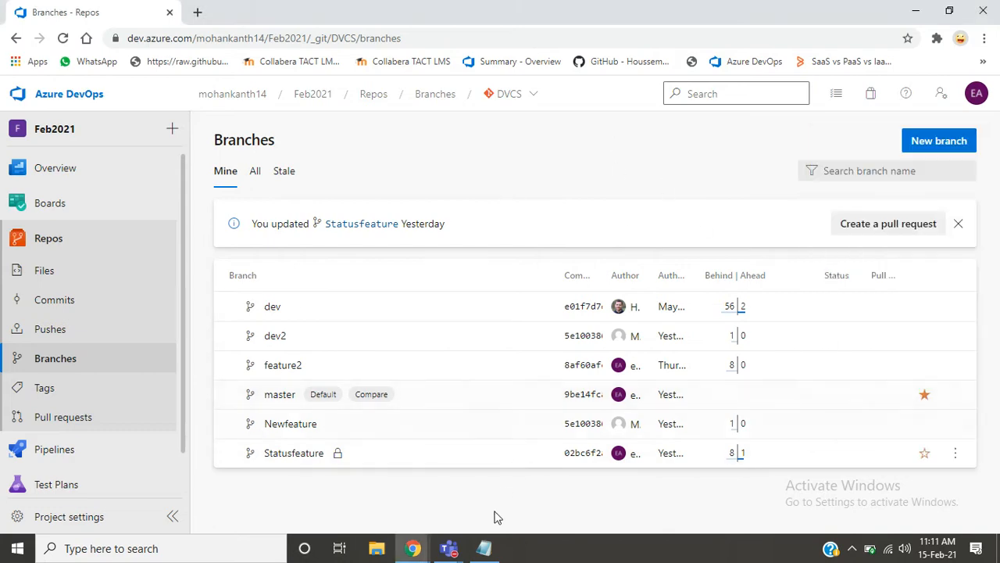
- Switch to the Notepad notes and highlight the list of four branches and the word "Master" to review the branching strategy
click(485, 551)
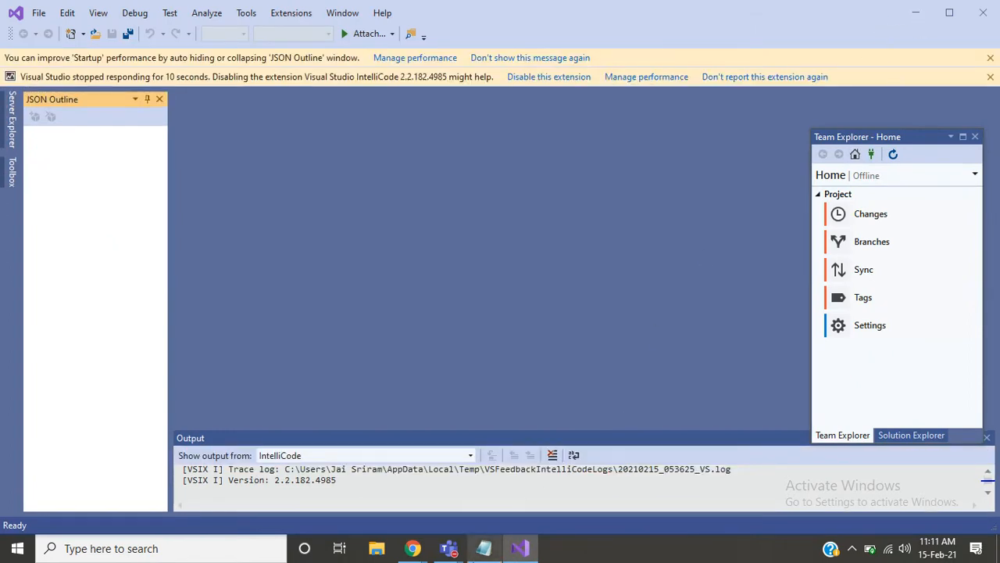
click(484, 548)
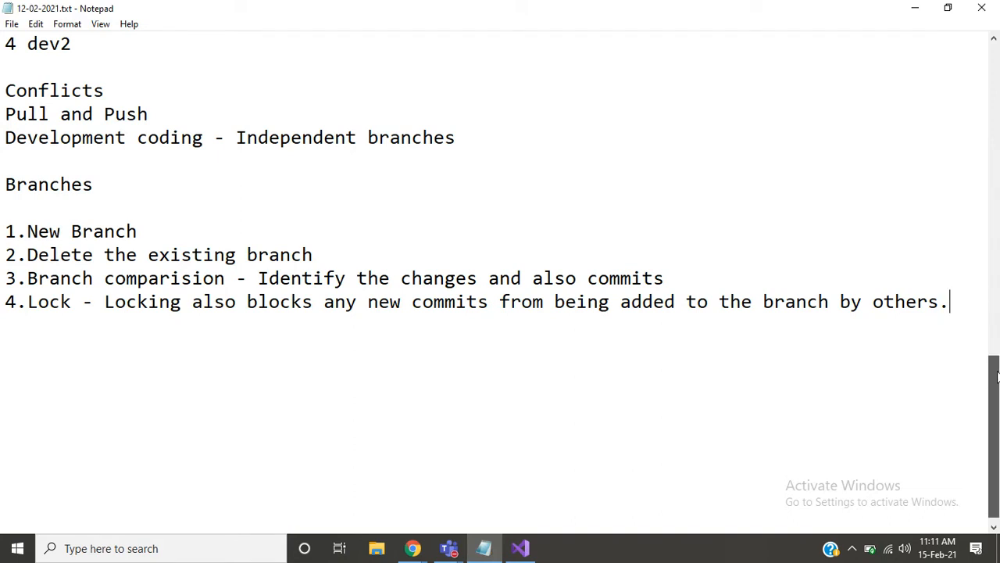
scroll(997, 377, up, 4)
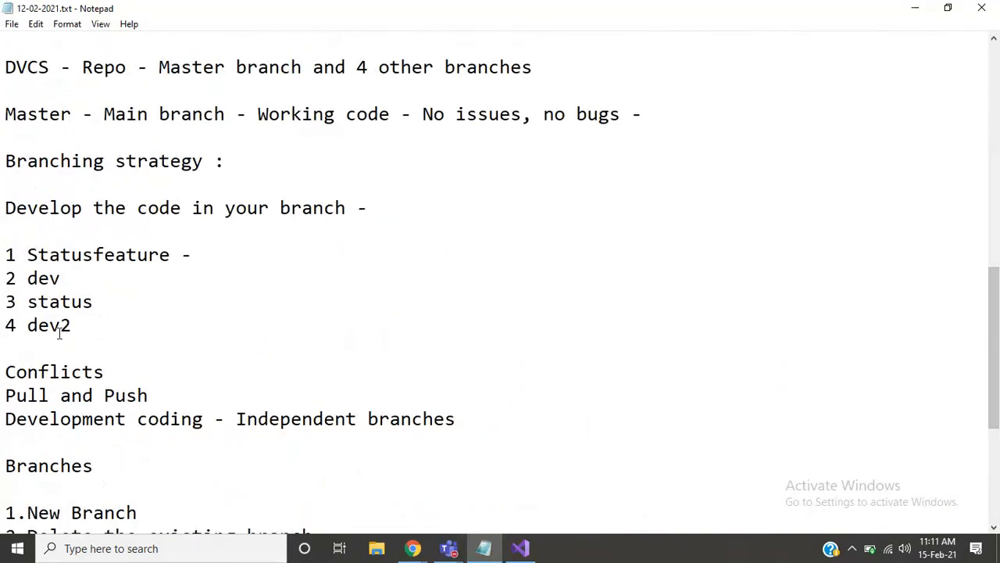
drag(6, 255, 93, 343)
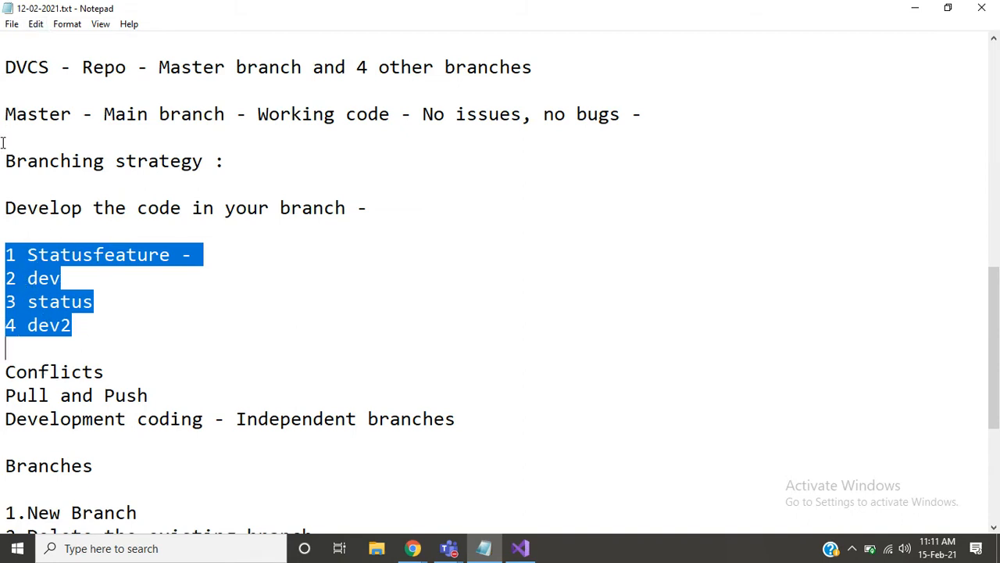
drag(4, 114, 76, 116)
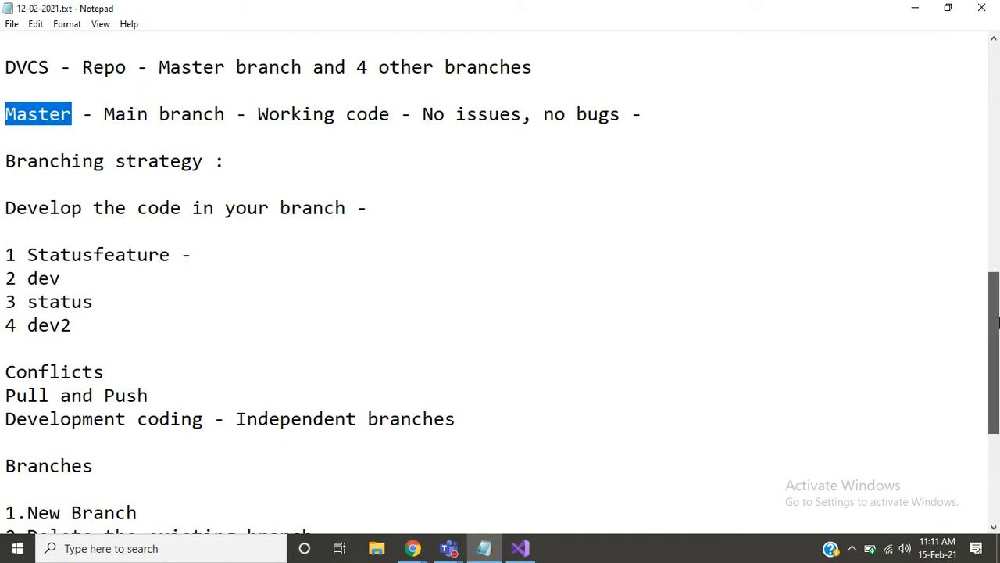
- Below the Lock entry at the end of the notes, write "After 4 developers working on branches they", leaving two blank lines above
drag(995, 411, 998, 504)
click(769, 368)
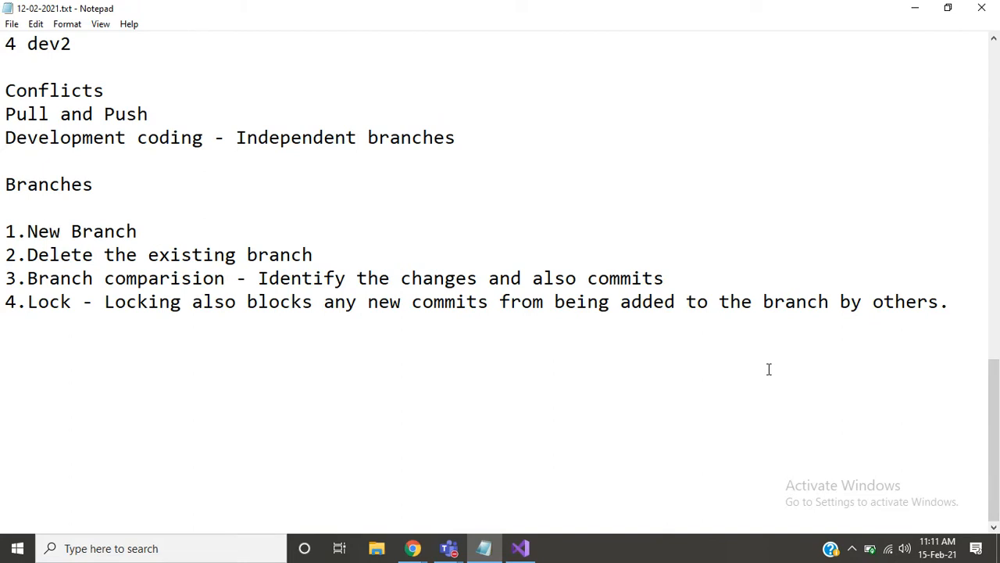
text(After )
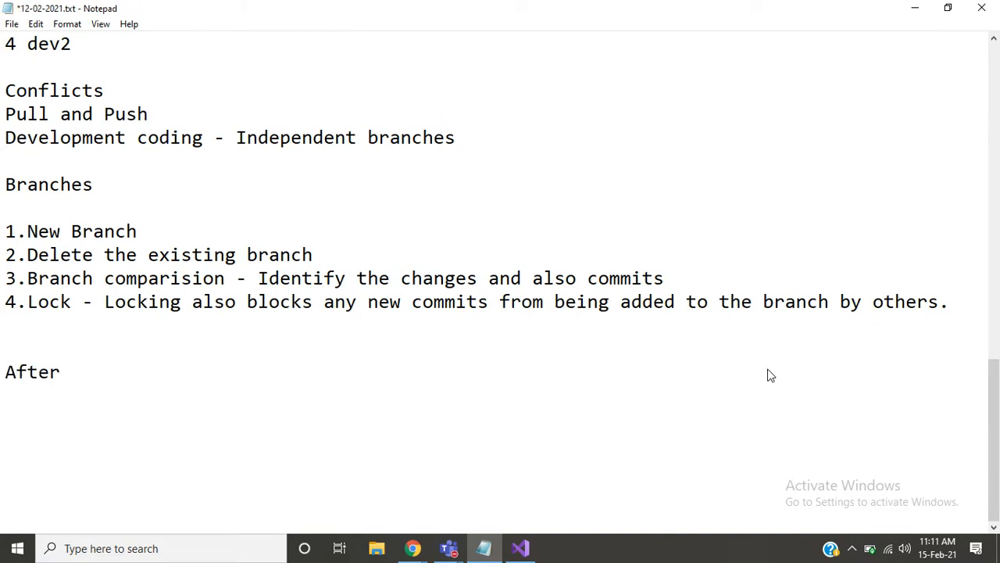
text(4 dee)
key(BackSpace)
text(velopers )
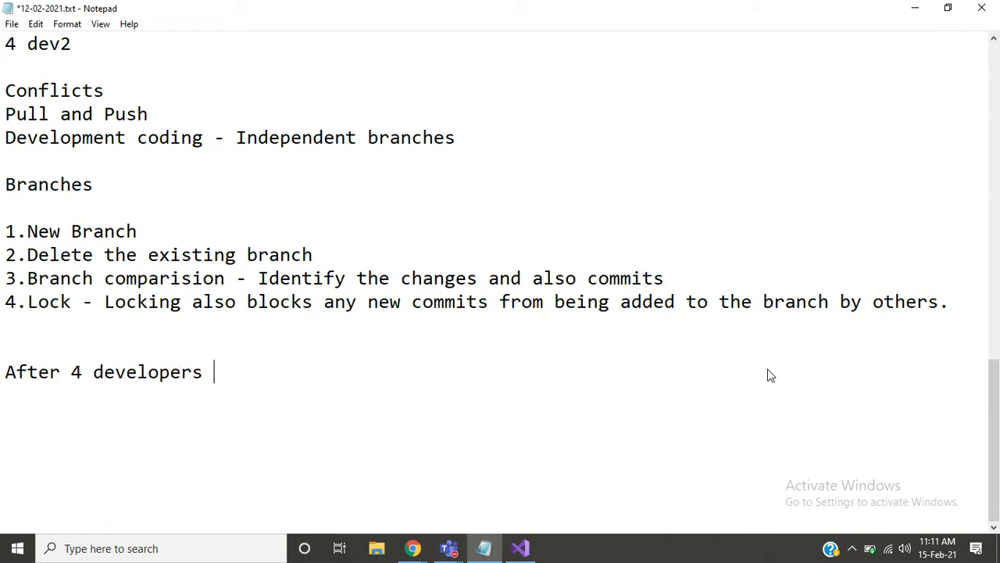
text(working on branvh)
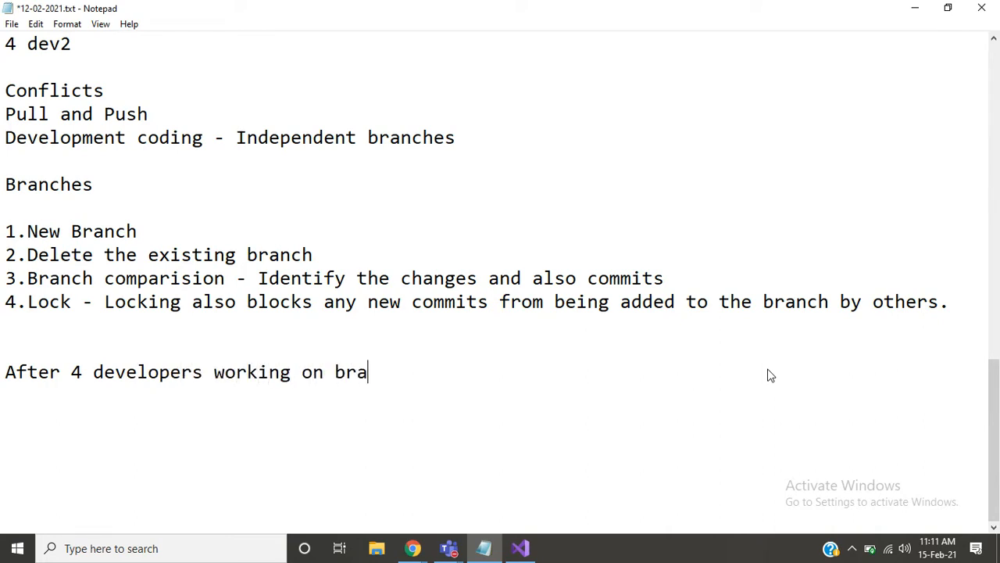
key(BackSpace)
text(vhe)
key(BackSpace)
key(BackSpace)
key(BackSpace)
text(vh)
key(BackSpace)
key(BackSpace)
text(ches they )
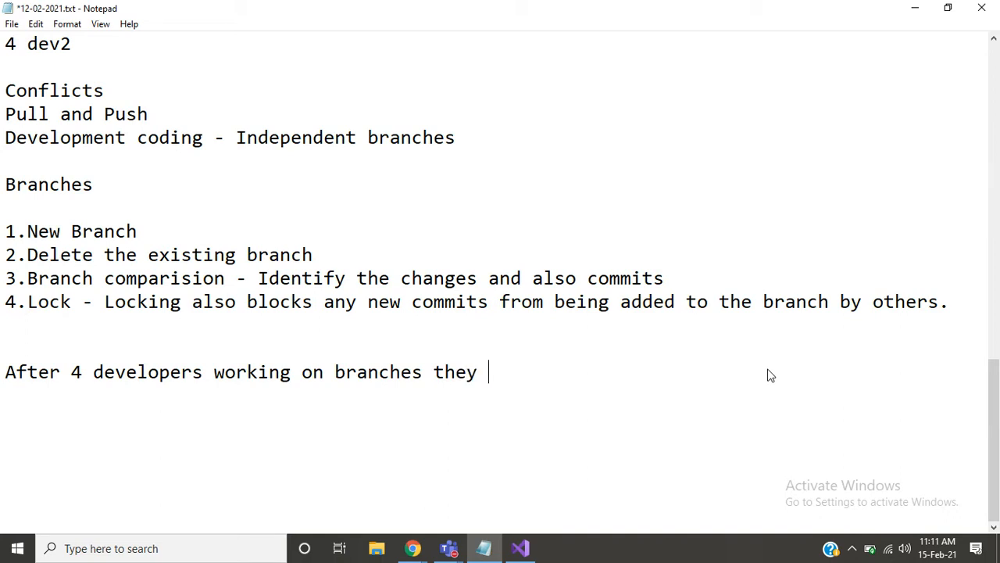
text(merg)
- Complete the sentence about the developers with "merge code on the master branch"
key(BackSpace)
text(rge code on t)
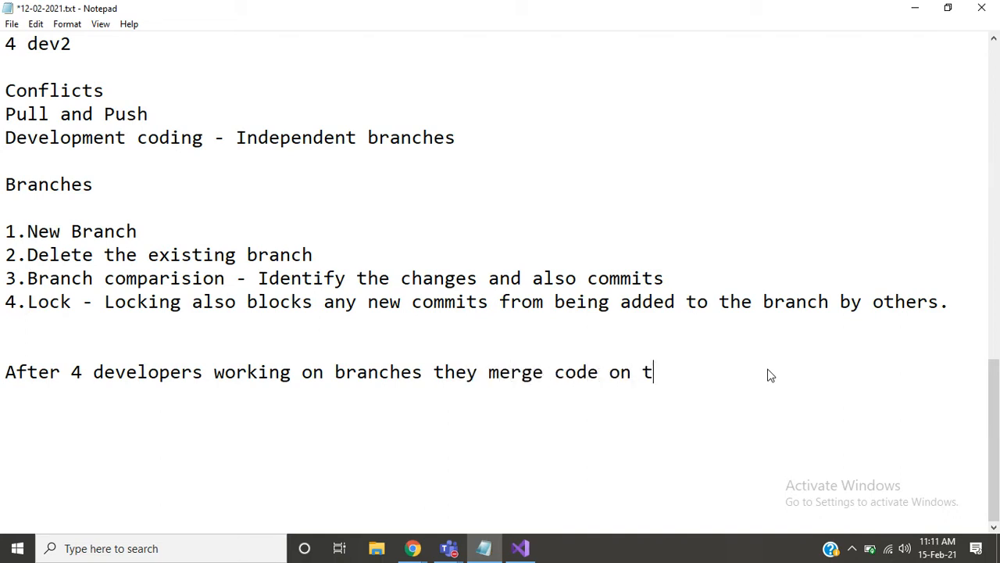
text(he master)
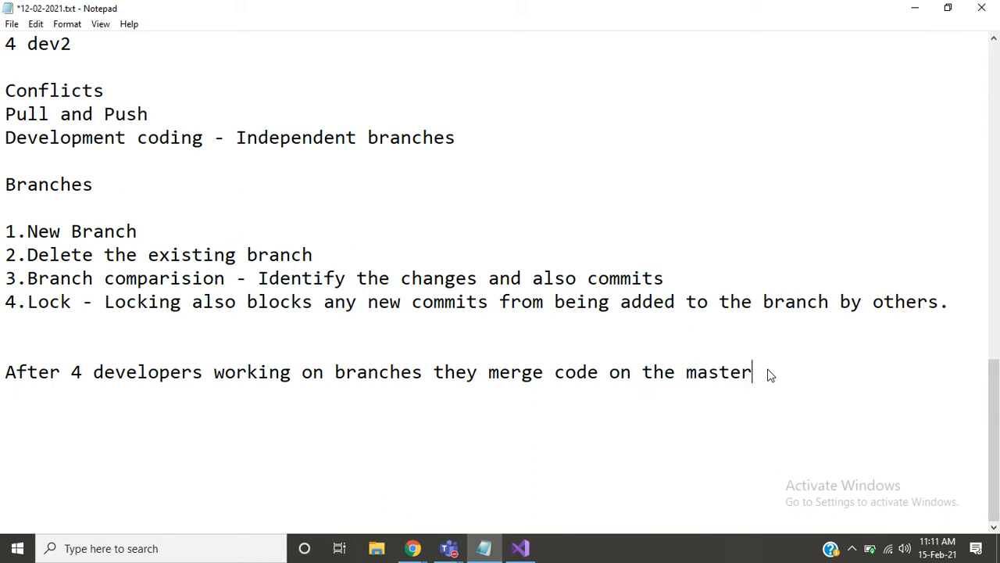
text( bra)
key(BackSpace)
text(ranch)
- Insert a comma after "branches" and end the sentence with a full stop
key(Left)
key(Left)
key(Left)
key(Left)
key(Left)
key(Left)
key(Left)
key(Left)
key(Left)
key(Left)
key(Left)
key(Left)
key(Left)
key(Left)
key(Left)
key(Left)
key(Left)
key(Left)
key(Left)
key(Left)
key(Left)
key(Left)
key(Left)
key(Left)
key(Left)
key(Left)
key(Left)
text(,)
key(Right)
key(Right)
key(Right)
key(Right)
key(Right)
key(Right)
key(Right)
key(Right)
key(Right)
key(Right)
key(Right)
key(Right)
key(Right)
key(Right)
key(Right)
key(Right)
key(Right)
key(Right)
key(Right)
key(Right)
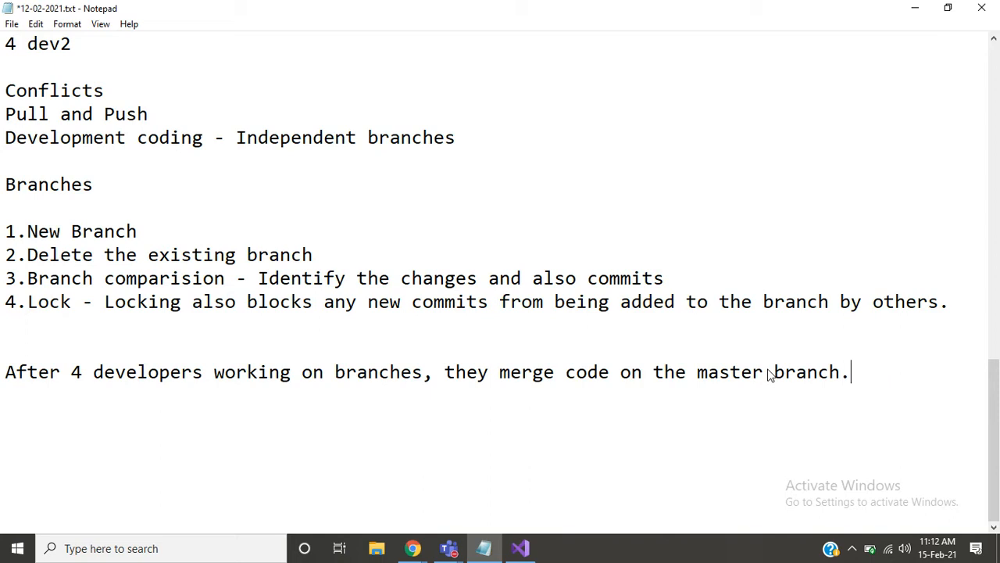
- Leave a blank line below the merge sentence and add "Reviewer" as the first role
key(Return)
key(Return)
key(Left)
key(Left)
key(Left)
key(Left)
key(Left)
key(Left)
key(Left)
key(Left)
key(Left)
key(Left)
key(Left)
key(Left)
key(Left)
key(Left)
key(Left)
key(Left)
key(Left)
key(Left)
key(Left)
key(Left)
key(Right)
key(Right)
key(Right)
key(Right)
key(Right)
key(Right)
key(Right)
key(Right)
key(Right)
key(Right)
key(Right)
key(Right)
key(Right)
key(Right)
key(Right)
key(Right)
key(Right)
key(Right)
key(Right)
key(Right)
key(Right)
key(Right)
key(Right)
key(Right)
key(Right)
key(Right)
key(Right)
key(Right)
key(Right)
key(Right)
key(Right)
key(Right)
key(Right)
key(Right)
key(Right)
key(Right)
key(Right)
key(Right)
key(Right)
key(Return)
key(Return)
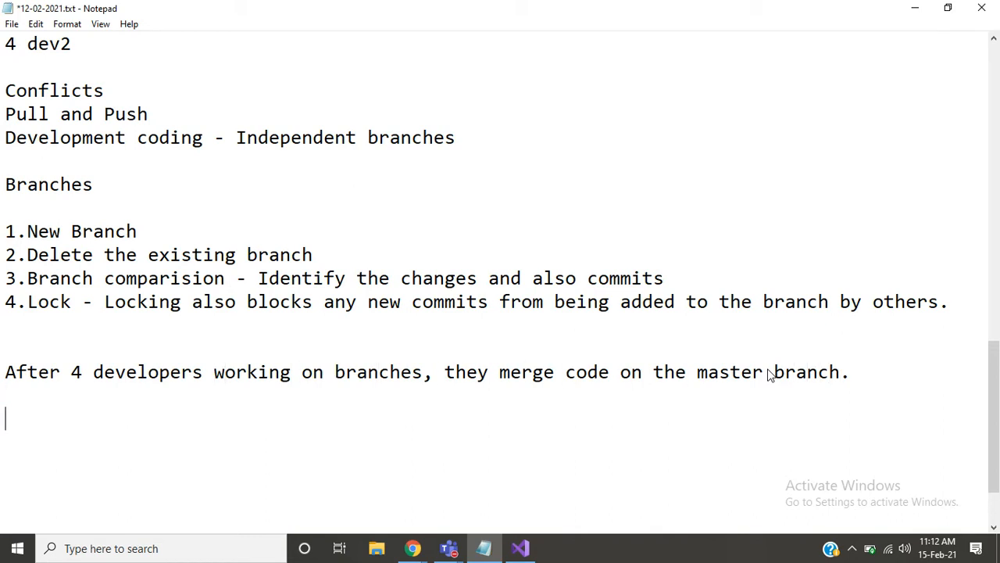
text(Reviewer)
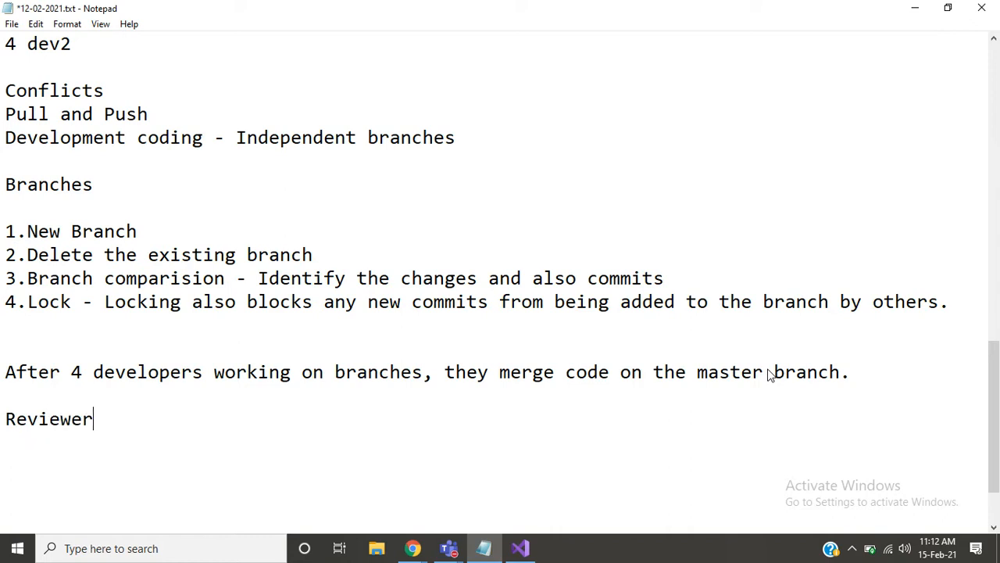
- Add "Validators" and "approvers" on separate lines below "Reviewer"
key(Return)
text(Vaid)
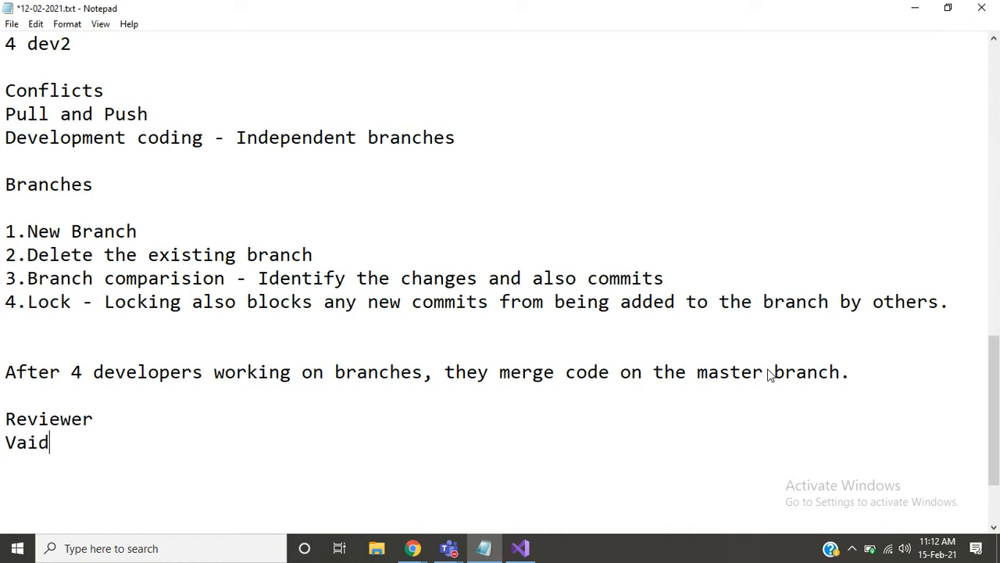
key(BackSpace)
key(BackSpace)
text(lidatots)
key(BackSpace)
key(BackSpace)
text(rs)
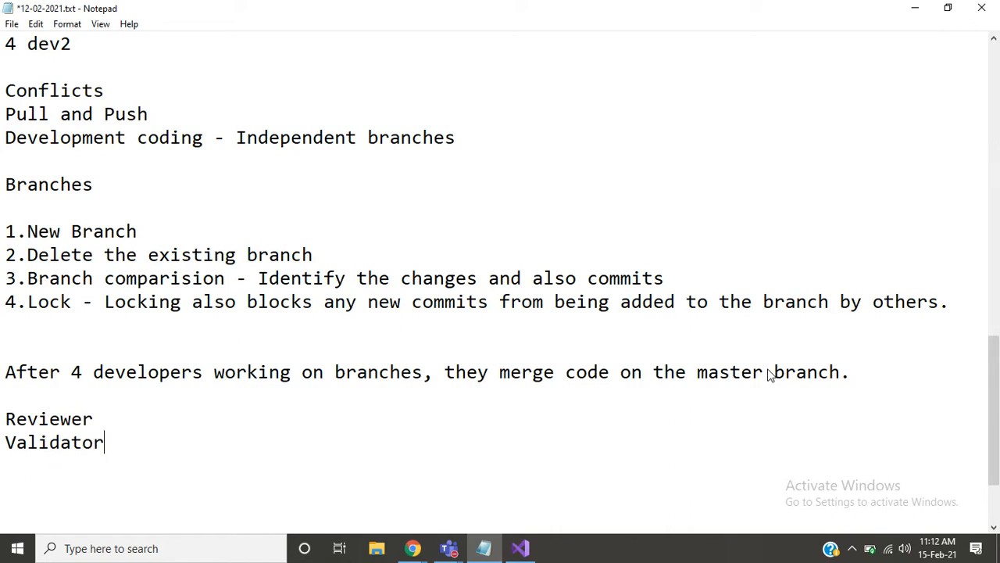
key(Return)
text(approvers)
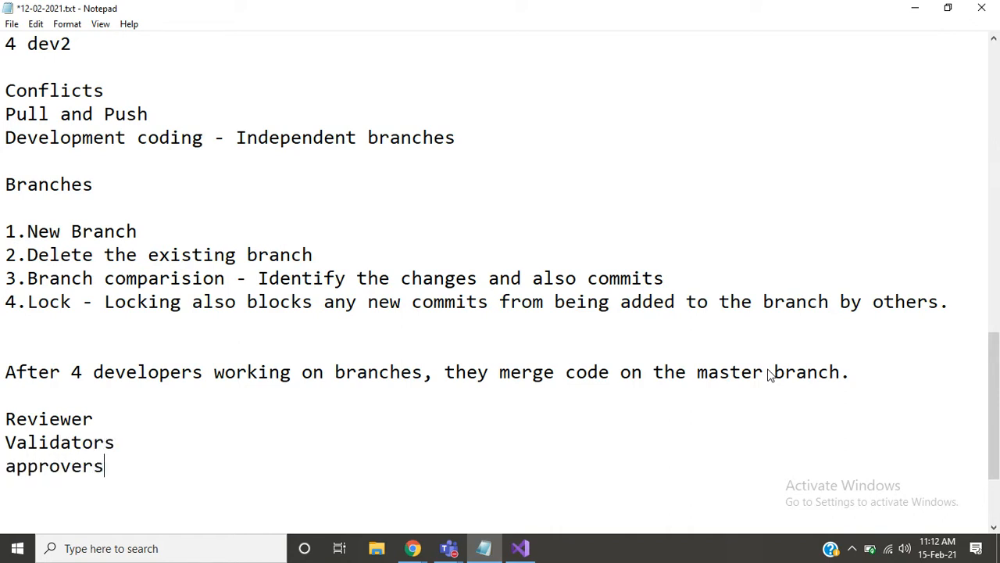
- Highlight "After 4 developers working on branches" in the merge sentence to go over it
key(Up)
key(Up)
key(shift+Right)
key(shift+Right)
key(shift+Right)
key(shift+Right)
key(shift+Right)
key(shift+Right)
key(shift+Right)
key(shift+Right)
key(shift+Right)
key(shift+Right)
key(shift+Right)
key(shift+Right)
key(shift+Right)
key(shift+Right)
key(shift+Right)
key(shift+Right)
key(shift+Right)
key(shift+Right)
key(shift+Right)
key(shift+Right)
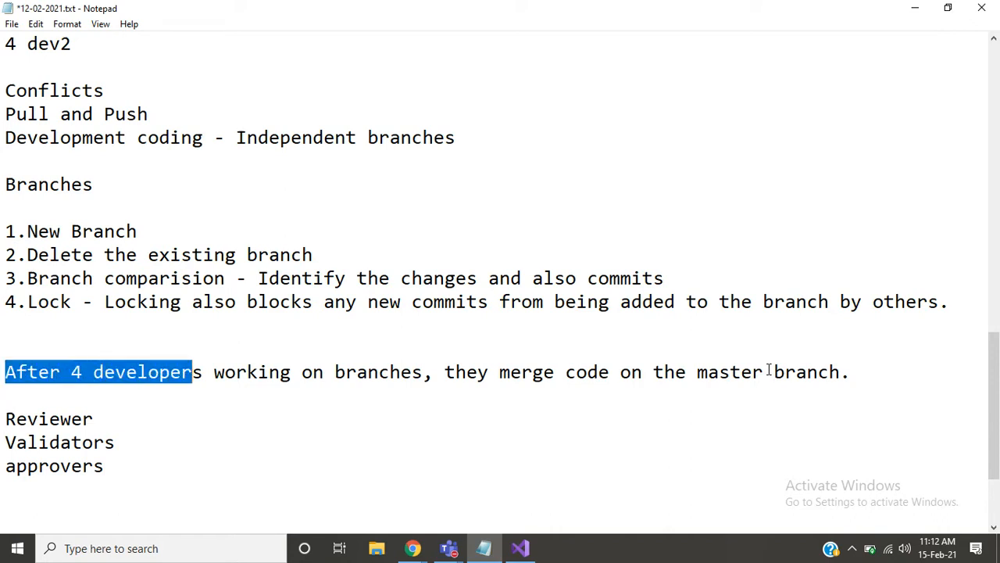
key(shift+Right)
key(shift+Right)
key(shift+Right)
key(shift+Right)
key(shift+Right)
key(shift+Right)
key(shift+Right)
key(shift+Right)
key(shift+Right)
key(shift+Right)
key(shift+Right)
key(shift+Right)
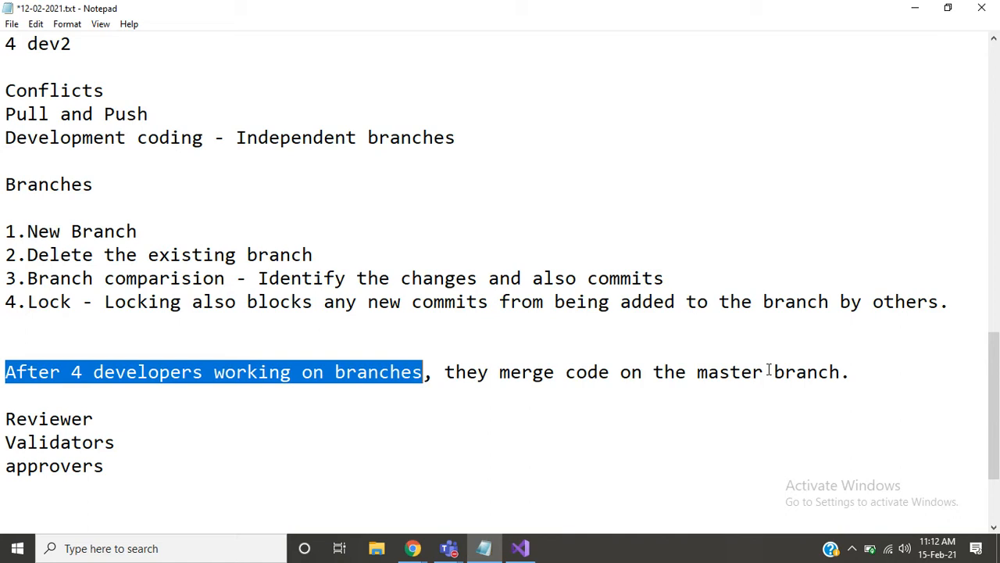
key(Down)
key(Down)
key(Down)
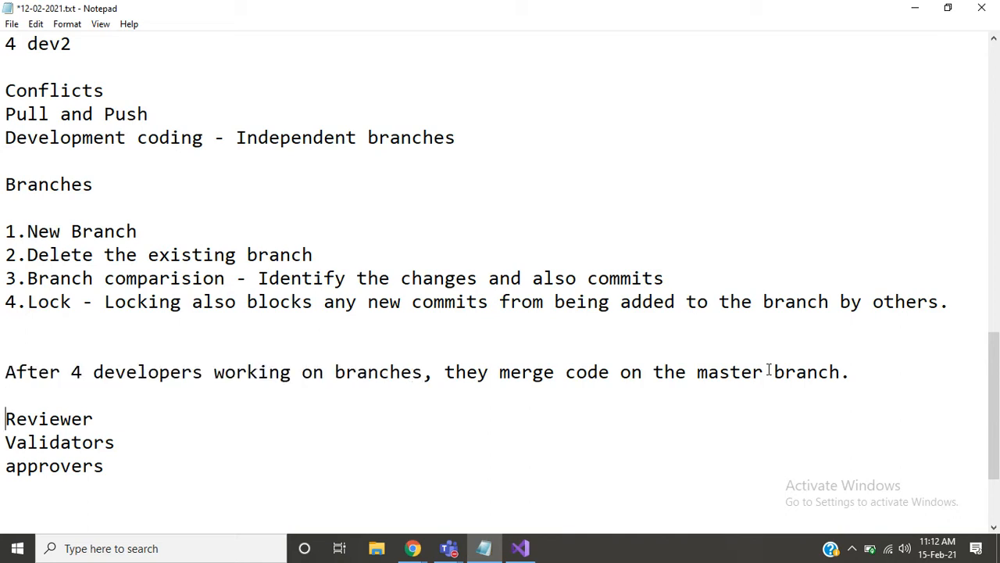
- Highlight the Reviewer, Validators and approvers lines to go over the roles involved in merging
key(Up)
key(shift+Down)
key(shift+Down)
key(shift+Right)
key(shift+Right)
key(shift+Right)
key(shift+Right)
key(shift+Right)
key(shift+Right)
key(shift+Right)
key(shift+Right)
key(shift+Right)
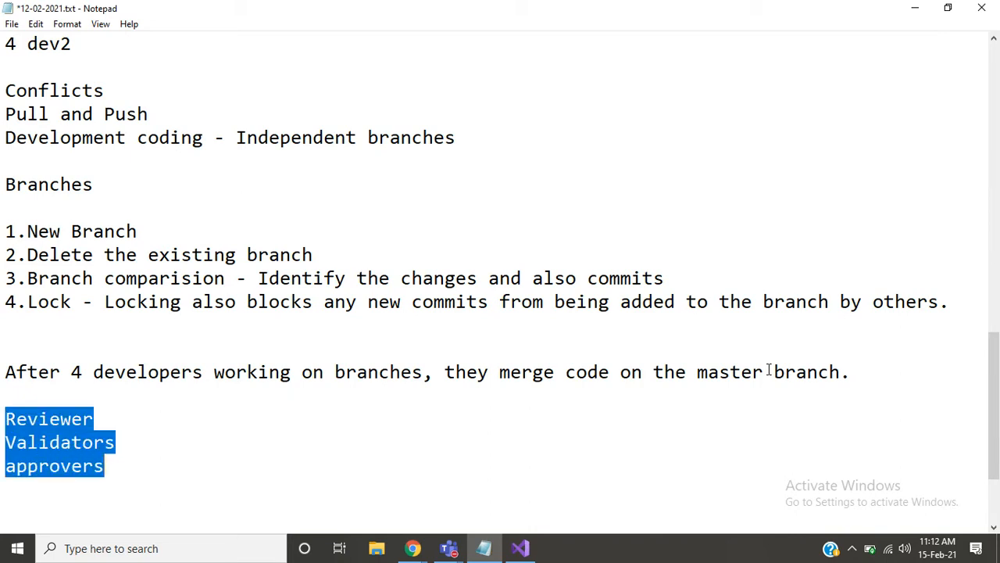
key(Right)
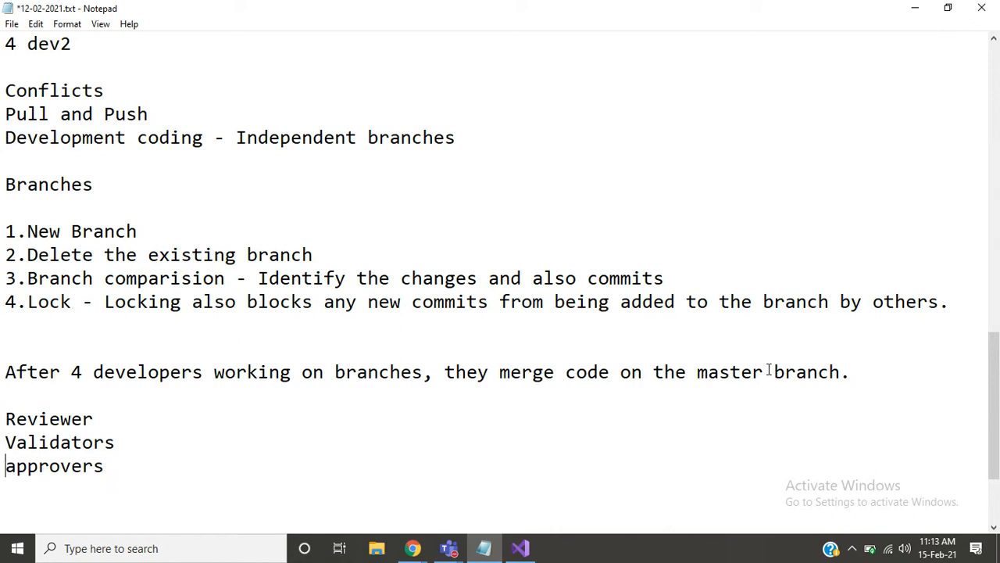
key(Right)
key(Right)
key(Right)
key(Up)
key(Down)
key(shift+Down)
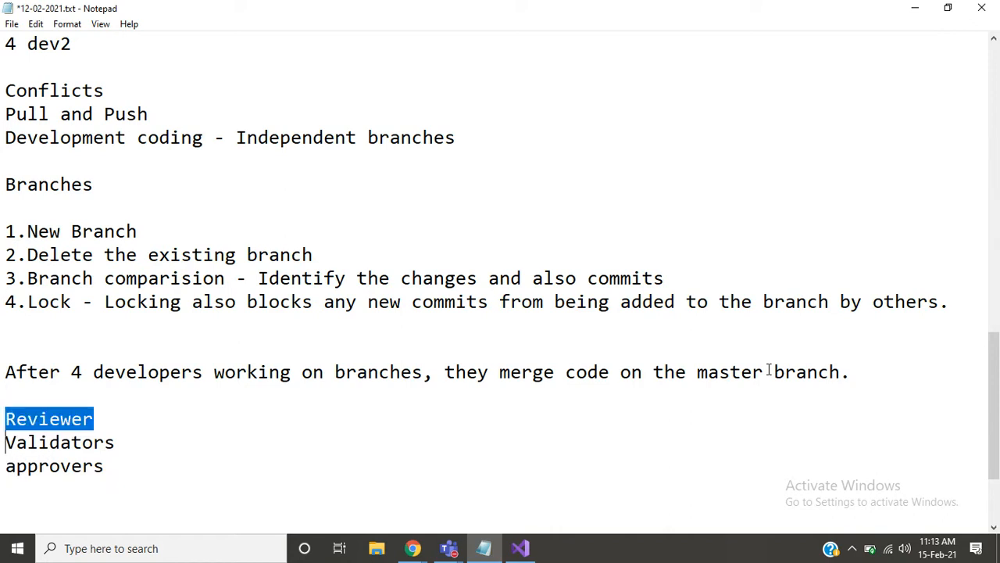
key(shift+Down)
- Add a "Branch policies" line below the reviewer roles, separated from them by a blank line
key(Down)
key(Down)
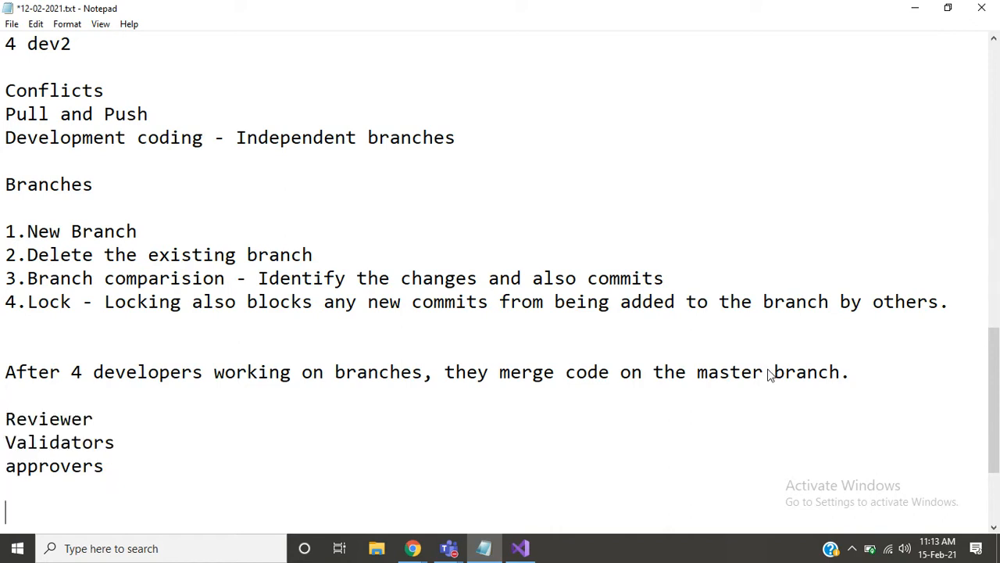
text(Branch p)
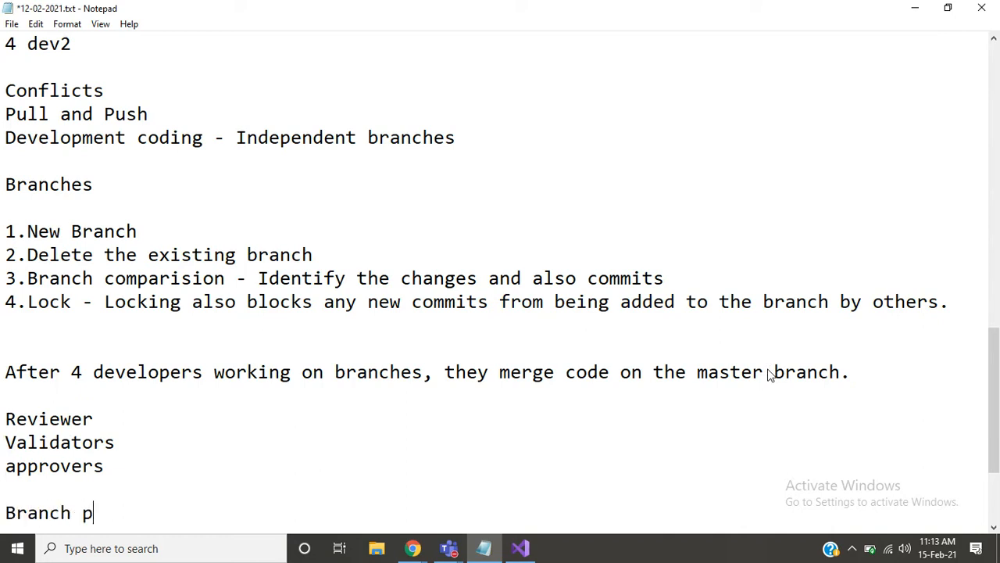
text(olicies)
key(Return)
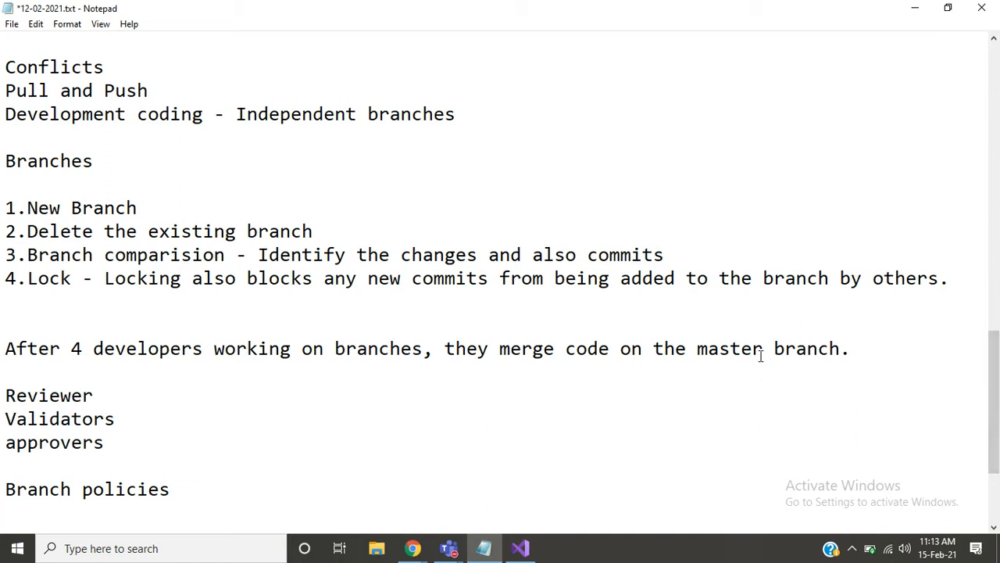
- Highlight "master" in the merge sentence and "policies" in the Branch policies line to go over them
double_click(725, 351)
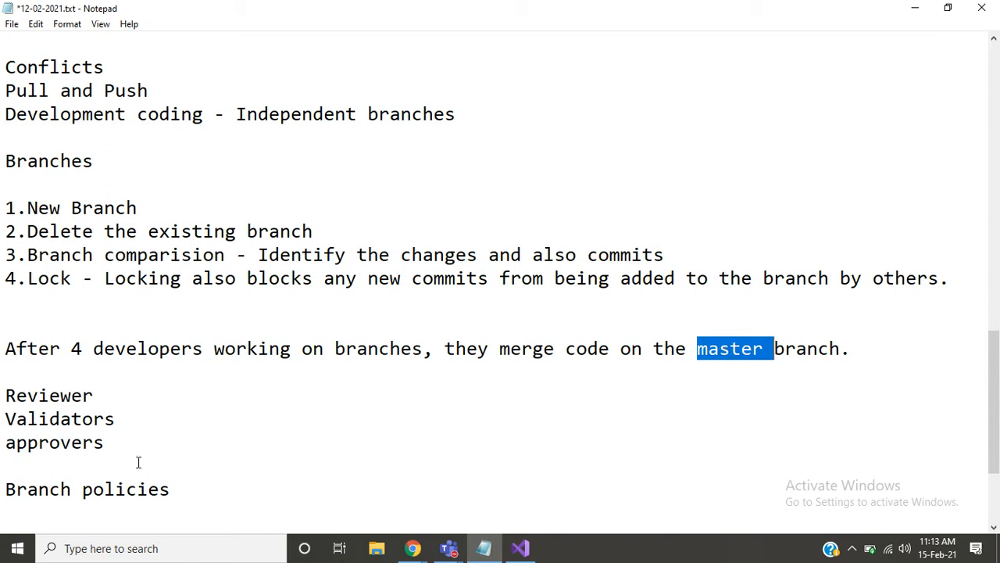
click(206, 490)
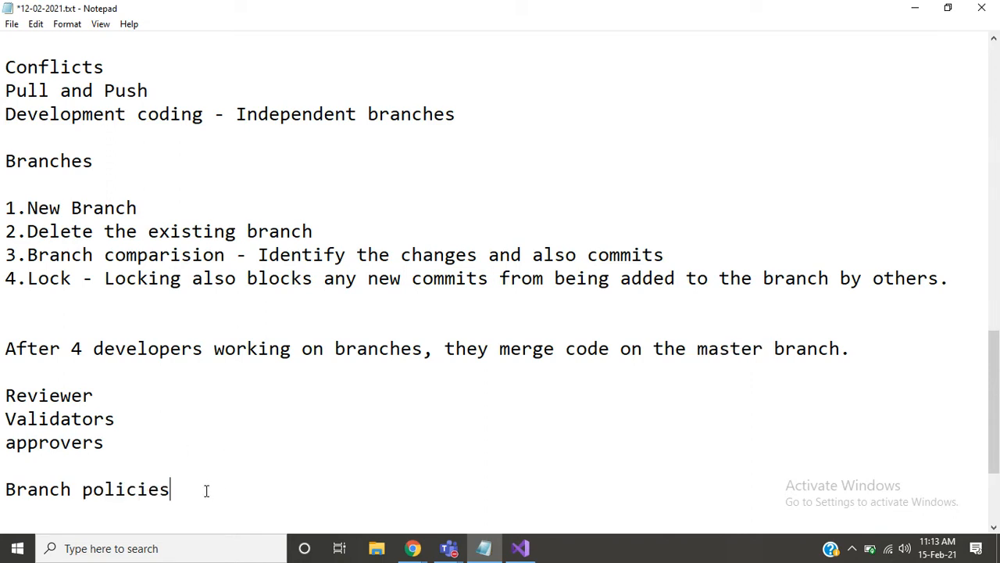
double_click(206, 490)
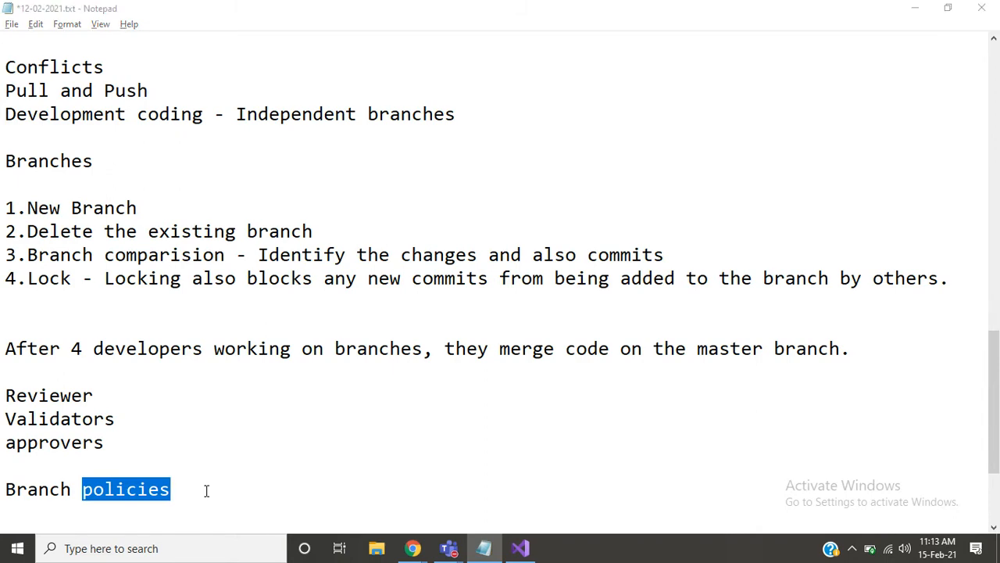
- Switch to Azure DevOps, open the branch policies of the Statusfeature branch and highlight "pull request." in the note
key(alt+Tab)
key(alt+Tab)
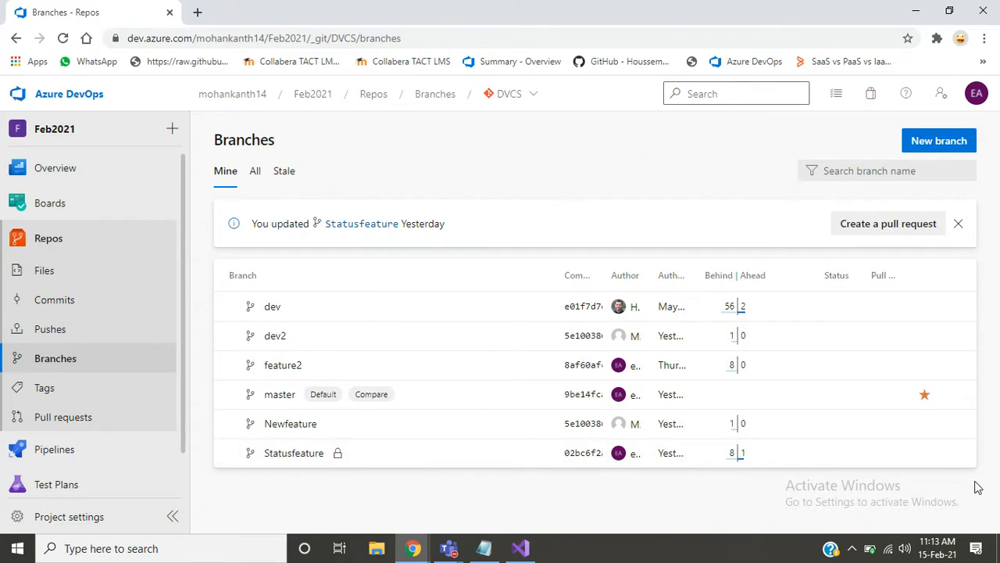
mouse_move(959, 458)
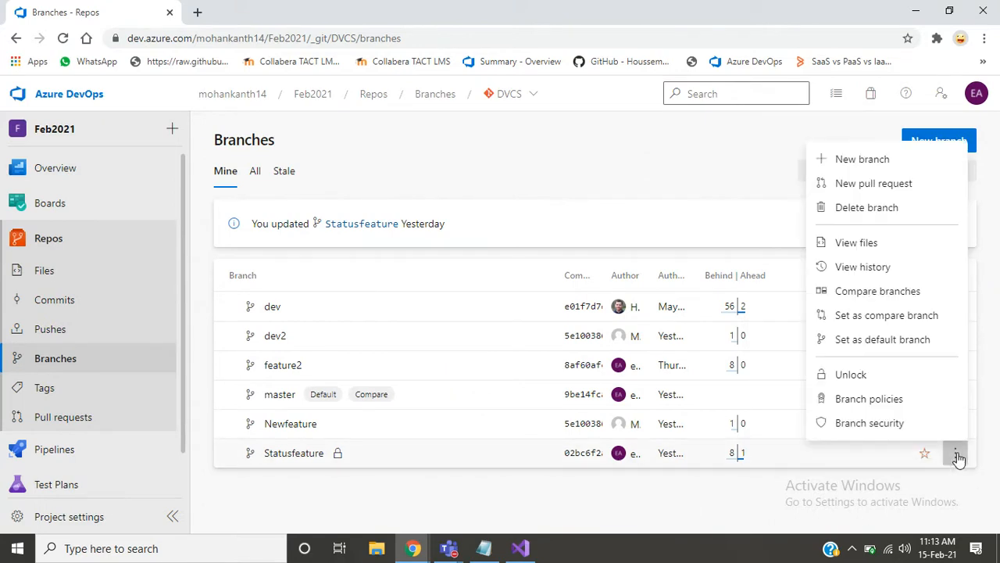
click(850, 401)
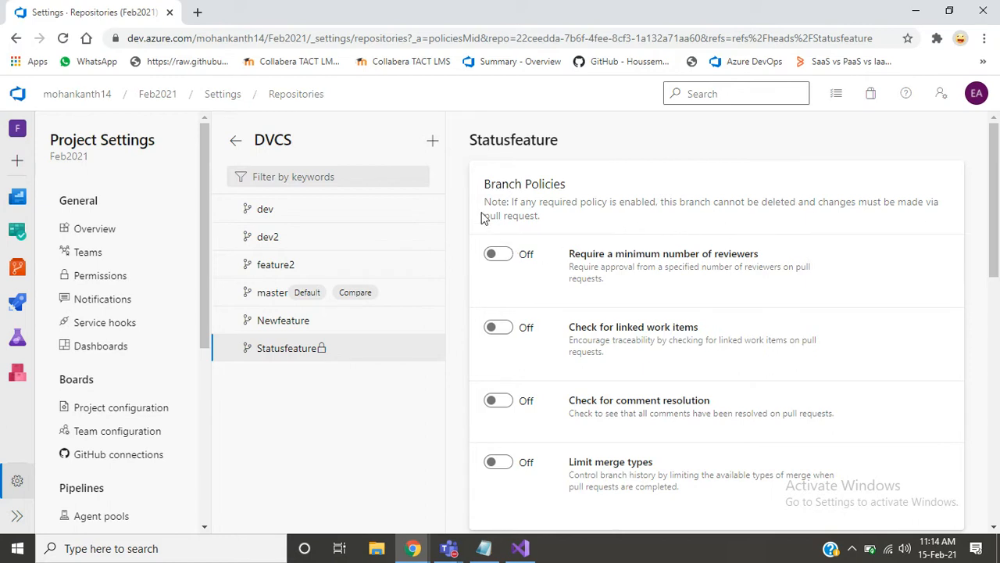
drag(485, 217, 548, 222)
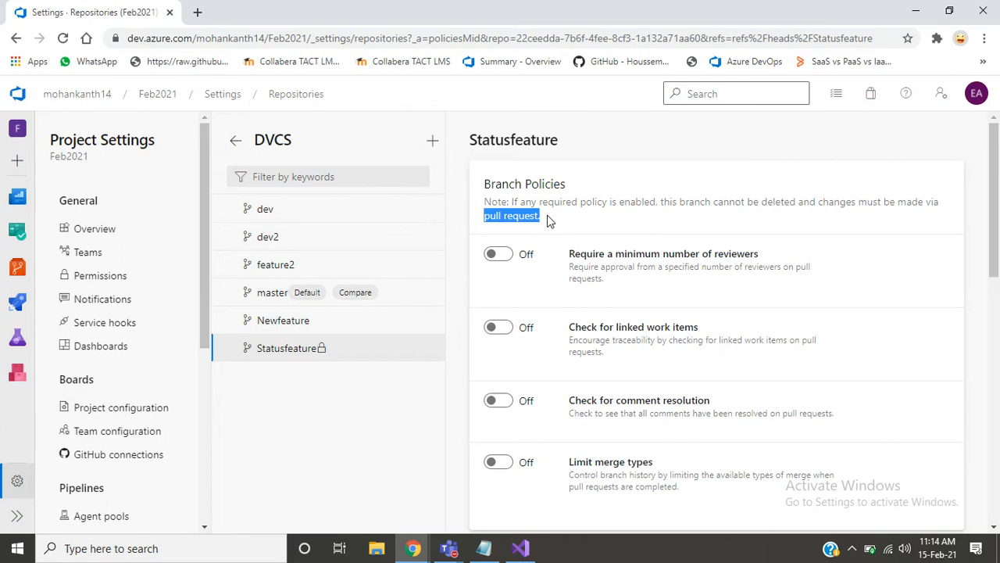
click(607, 224)
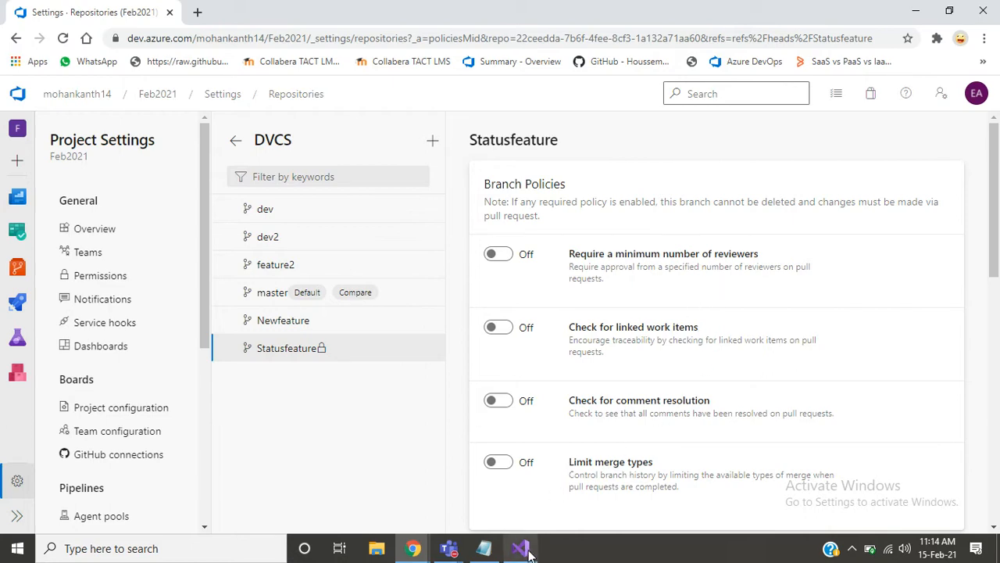
- Switch back to the 12-02-2021.txt notes in Notepad
click(483, 548)
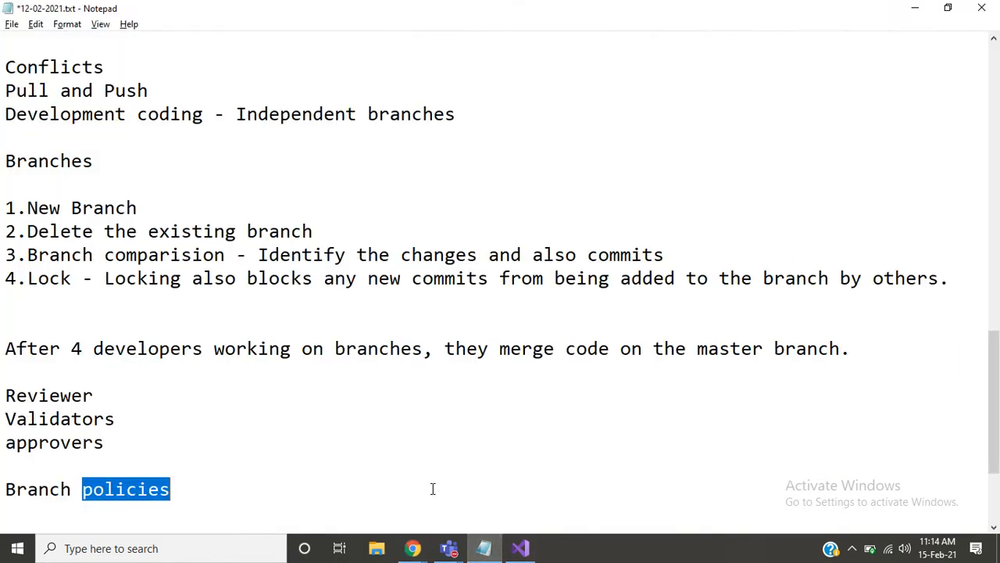
text(0)
key(Return)
key(ctrl+z)
text(0)
key(Return)
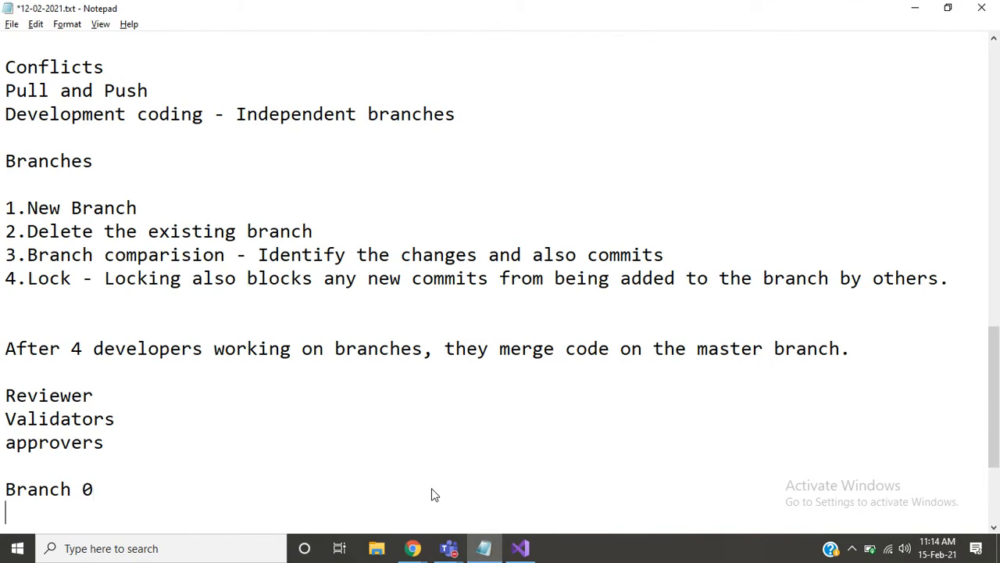
key(ctrl+z)
- Add "Pull request -" below the Branch policies line, leaving one blank line between them
click(434, 494)
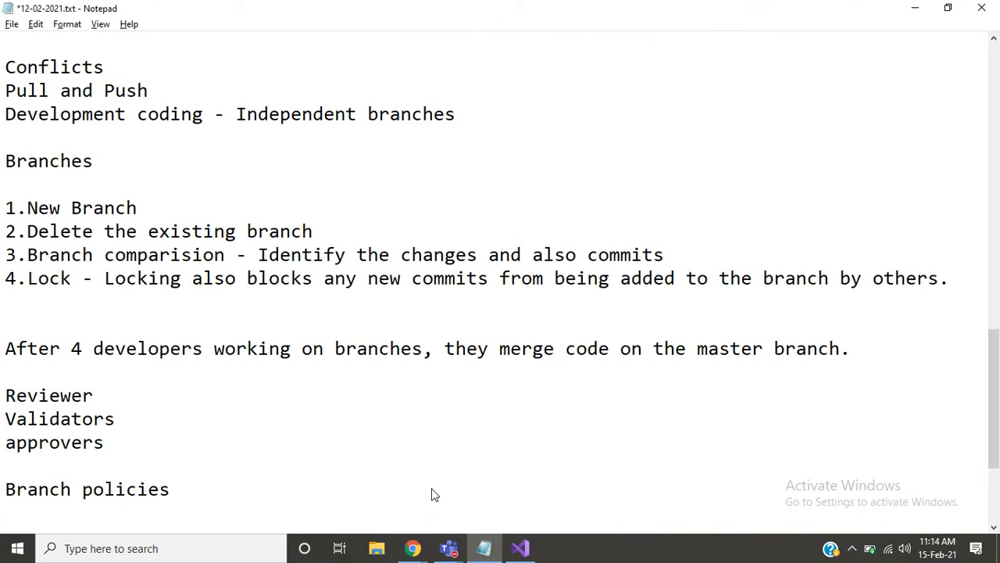
key(Return)
key(Return)
text(Pull re)
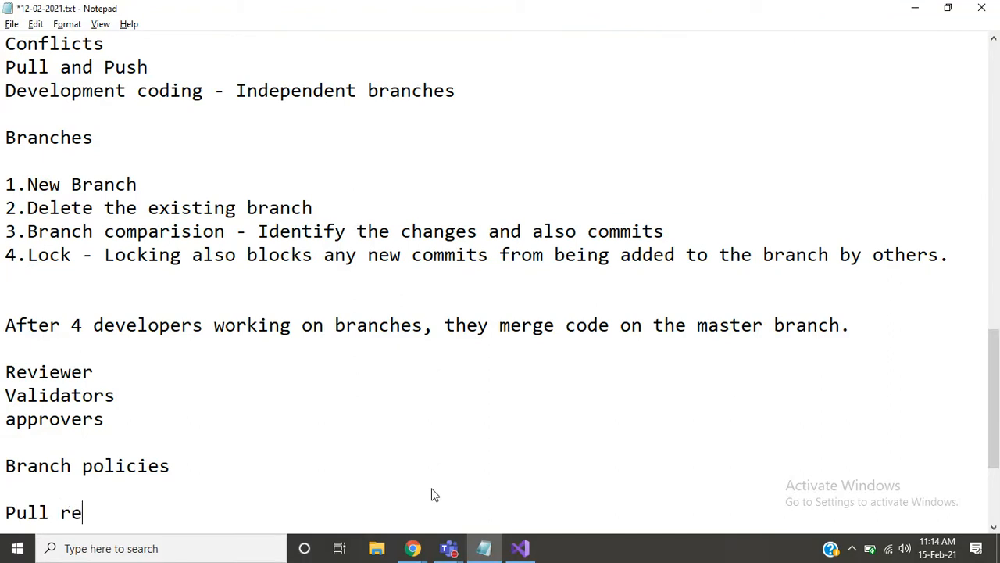
text(quest -)
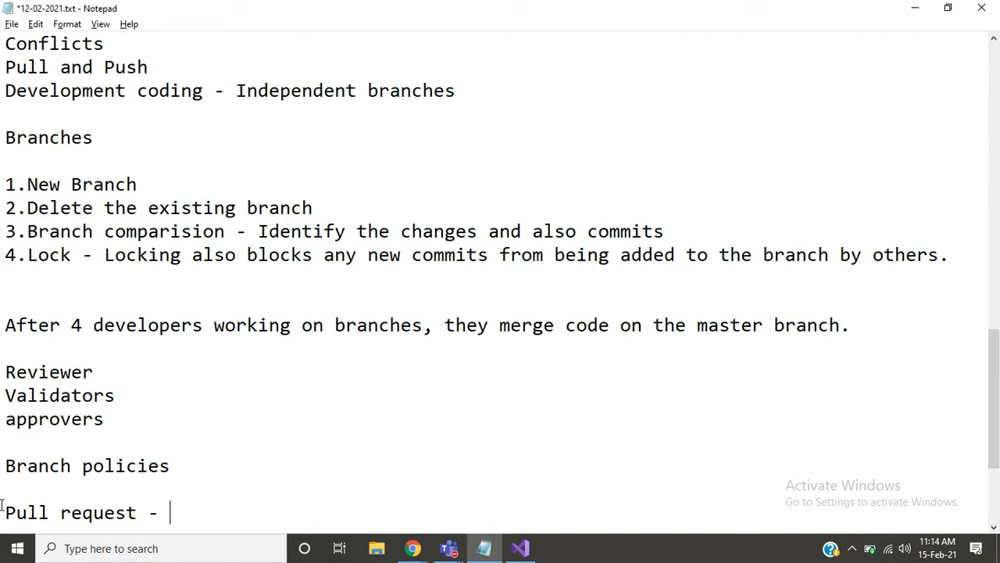
- Go over "Pull request" and begin its definition with "Using this developers merge their"
drag(3, 513, 148, 514)
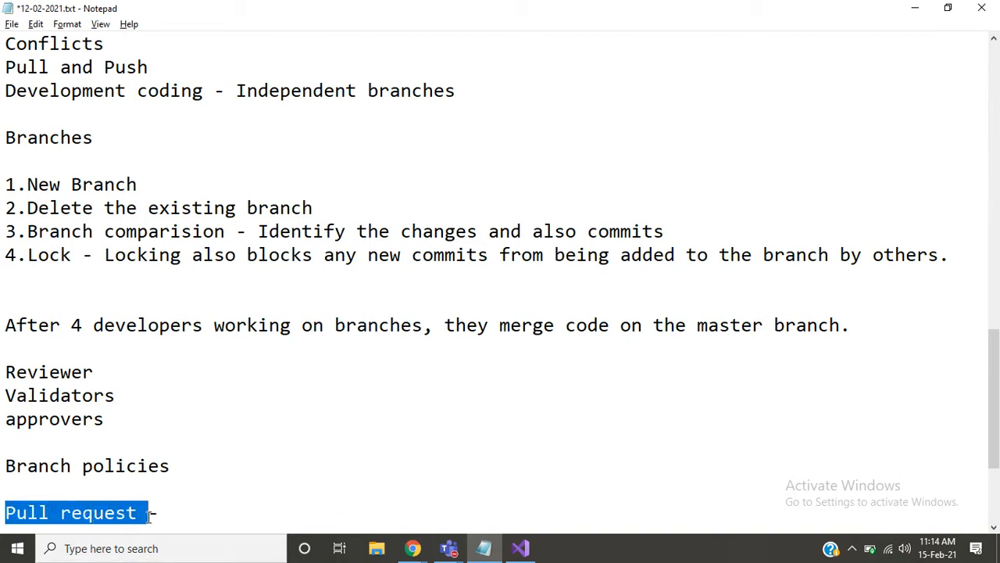
click(167, 514)
text(Usi)
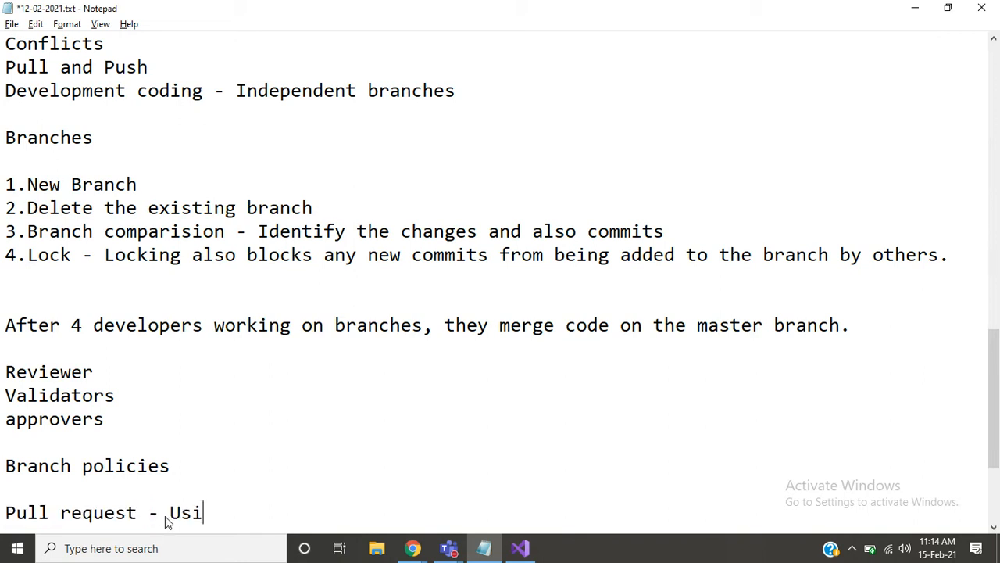
text(ng this develiop)
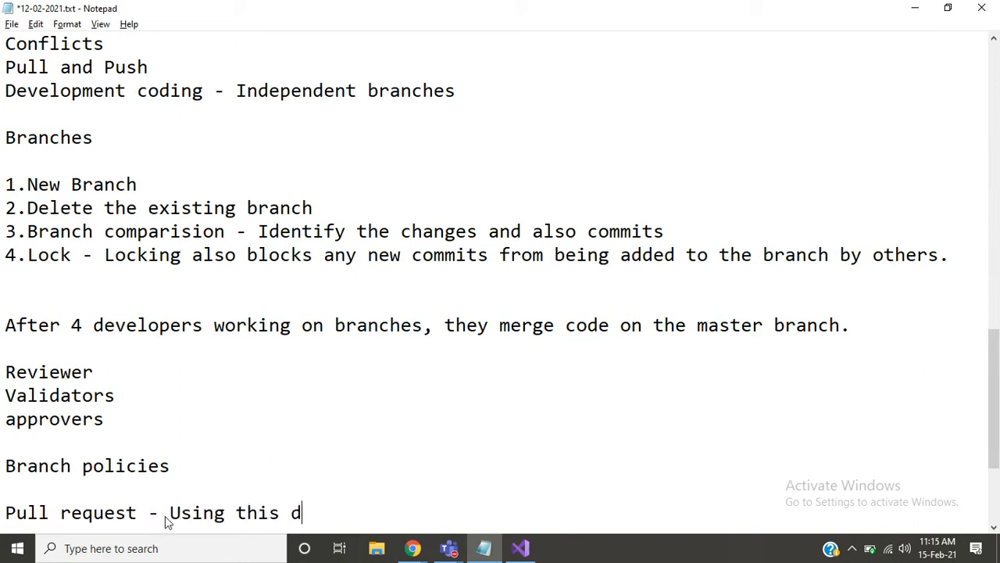
key(BackSpace)
key(BackSpace)
key(BackSpace)
text(opers met)
key(BackSpace)
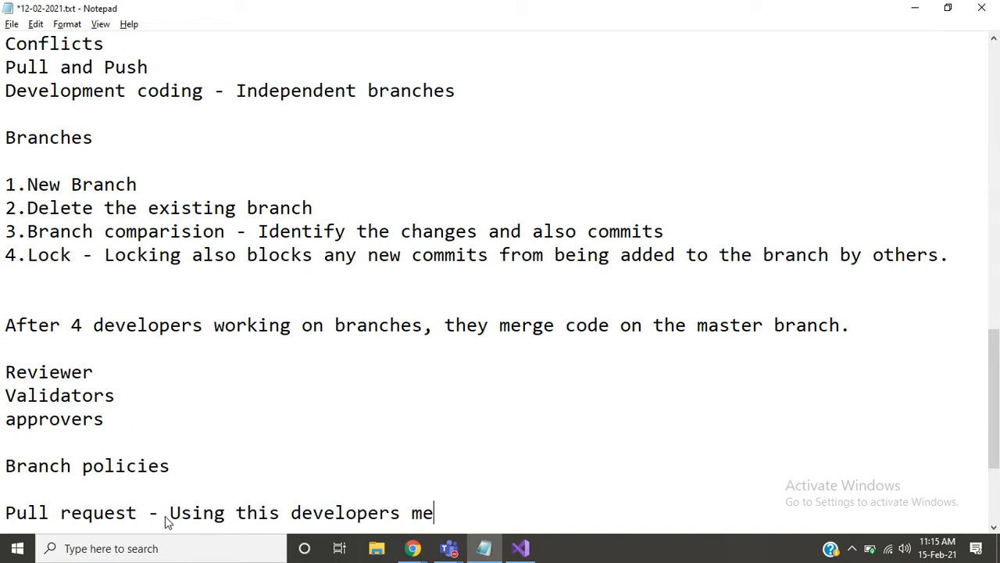
text(rge to)
key(BackSpace)
key(BackSpace)
text(their)
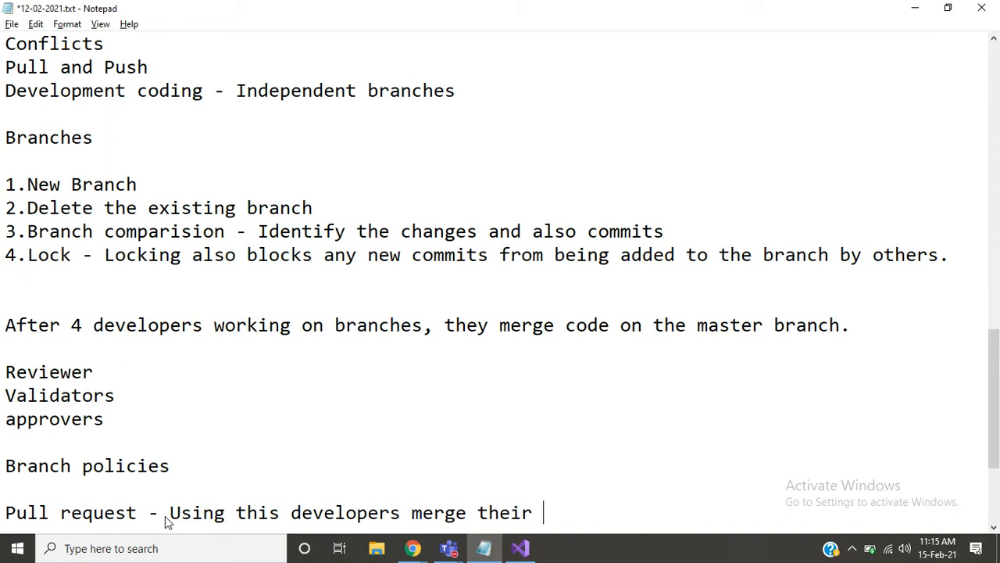
- Finish the pull request definition with "code into master branch" and leave several blank lines below it
text(code into thi)
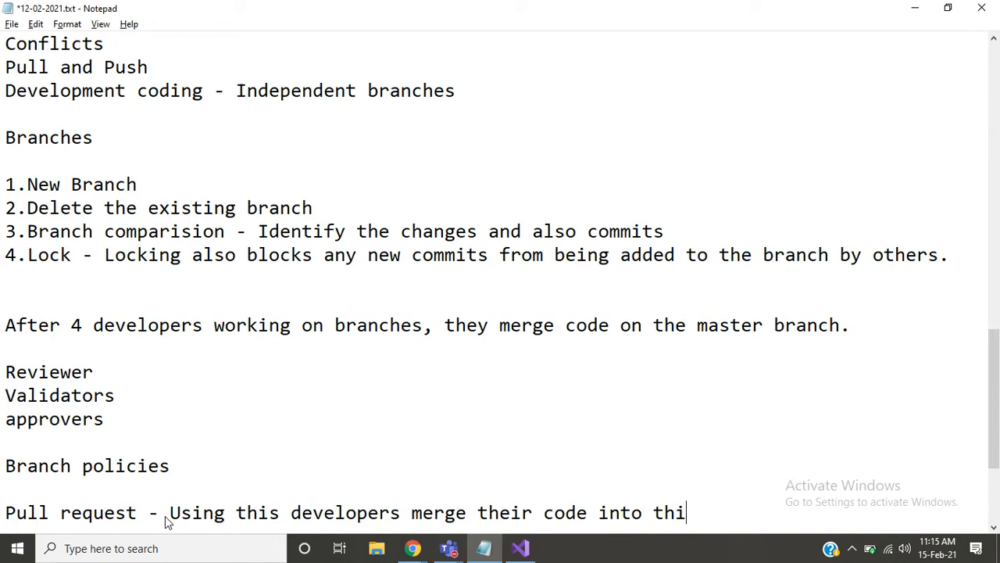
key(BackSpace)
key(BackSpace)
key(BackSpace)
text(master)
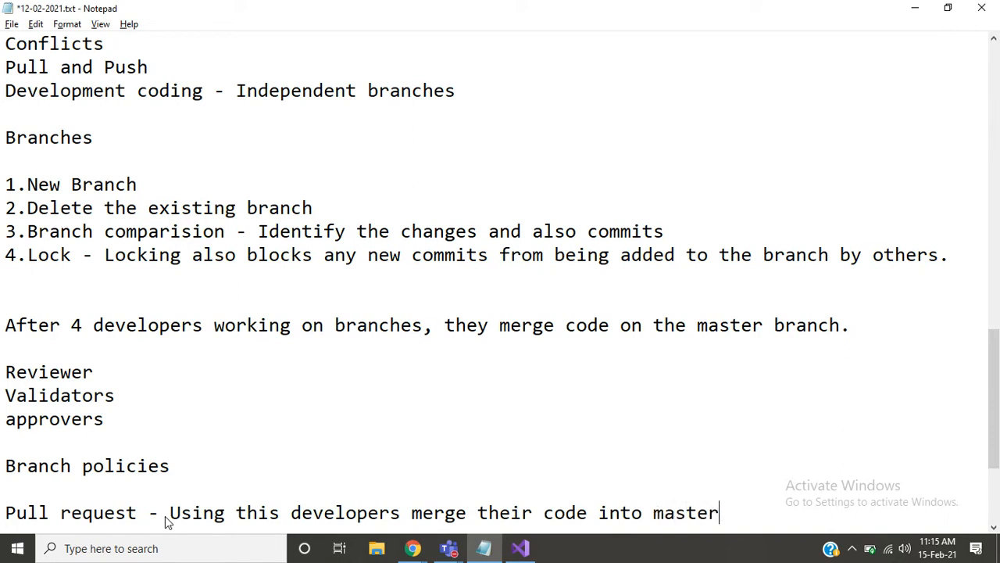
text( branch)
key(Return)
key(Return)
key(Return)
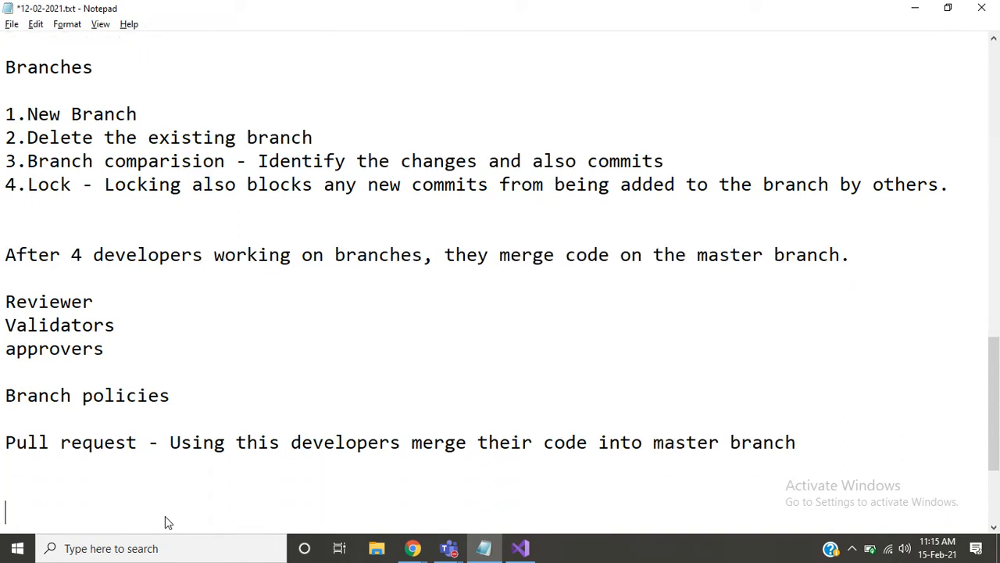
key(Return)
key(Return)
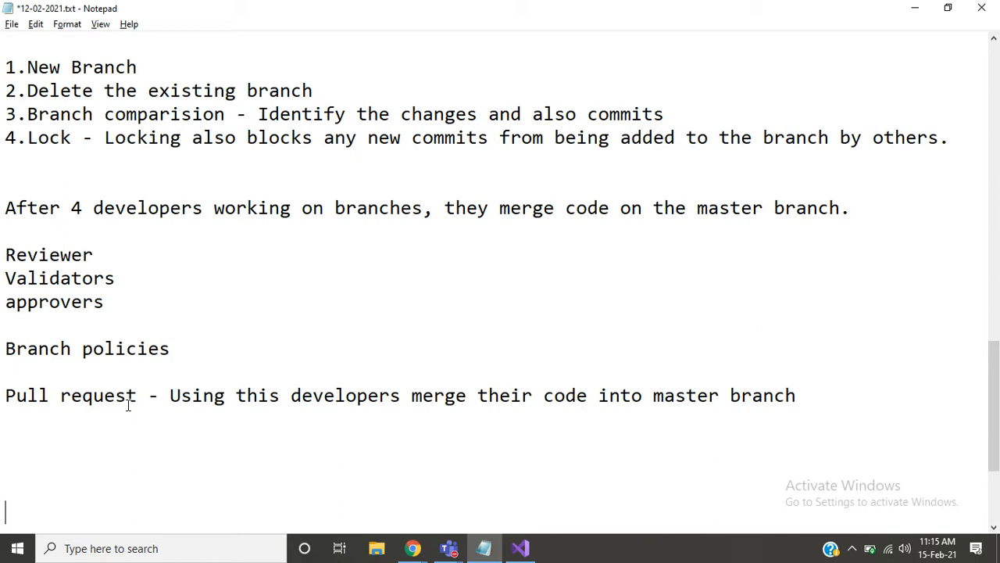
- Glance at the Statusfeature branch policies and highlight the Reviewer, Validators and approvers lines in the notes
key(alt+Tab)
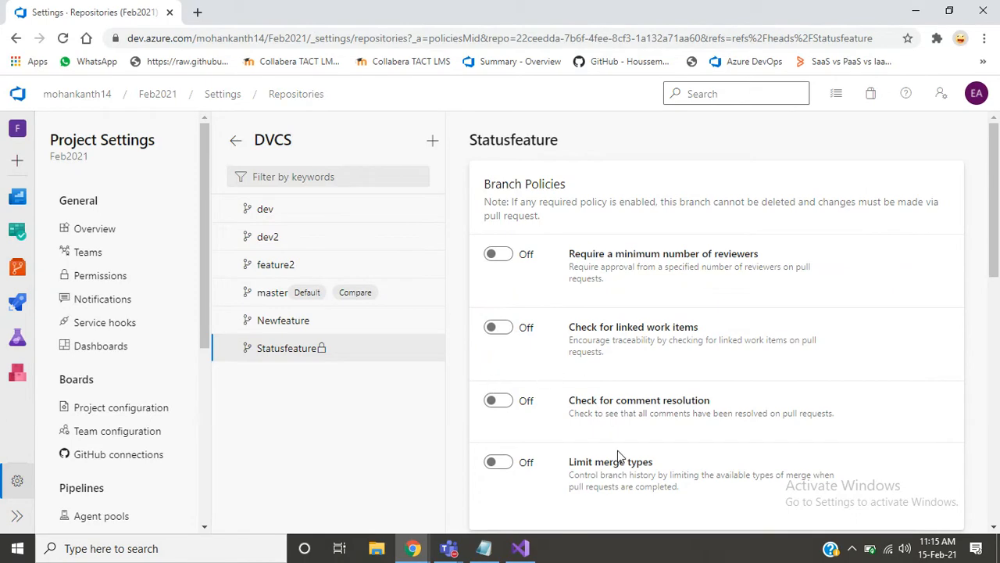
key(alt+Tab)
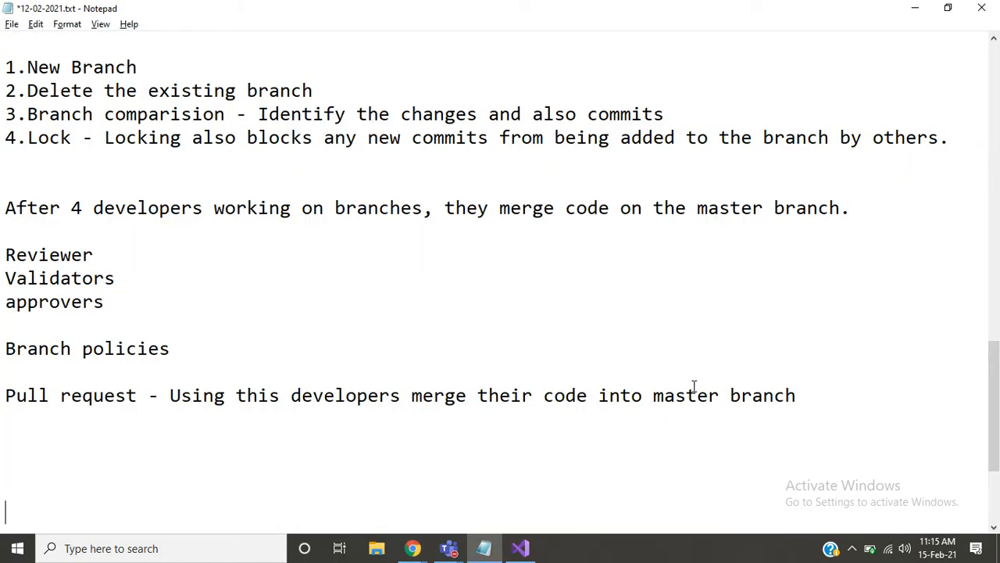
drag(4, 255, 109, 299)
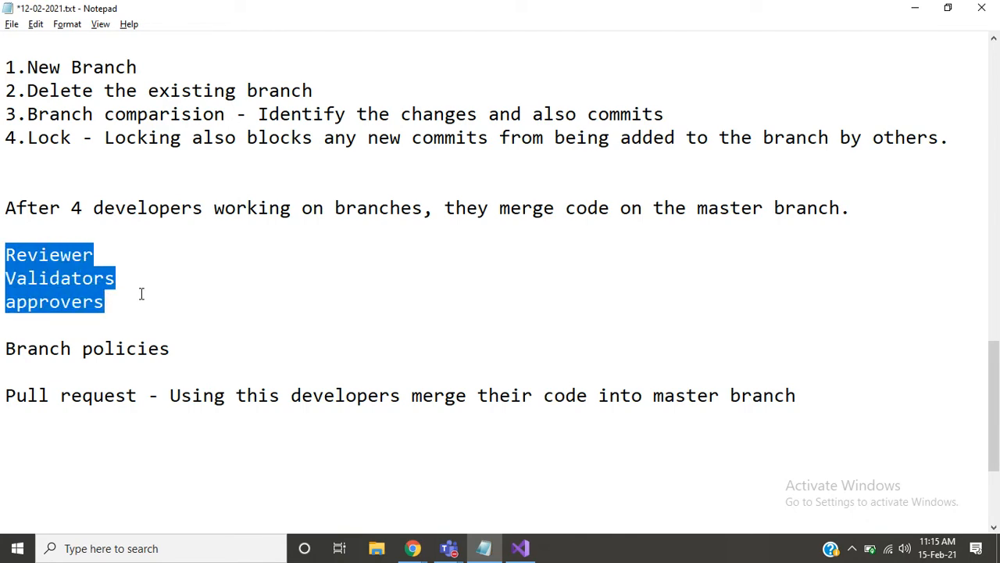
- Switch to Azure DevOps, turn on "Require a minimum number of reviewers" for Statusfeature and go to its reviewer count
key(alt+Tab)
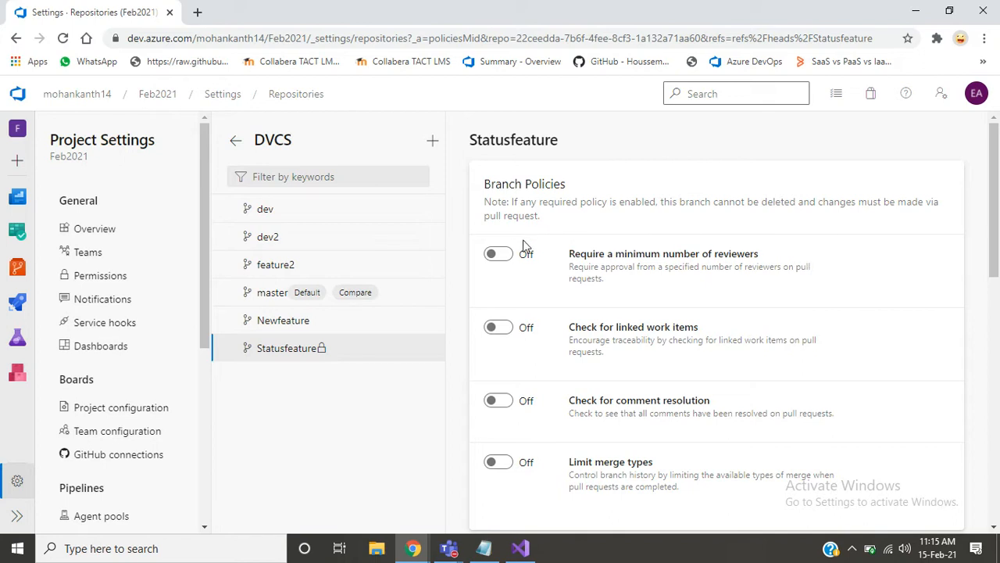
click(495, 256)
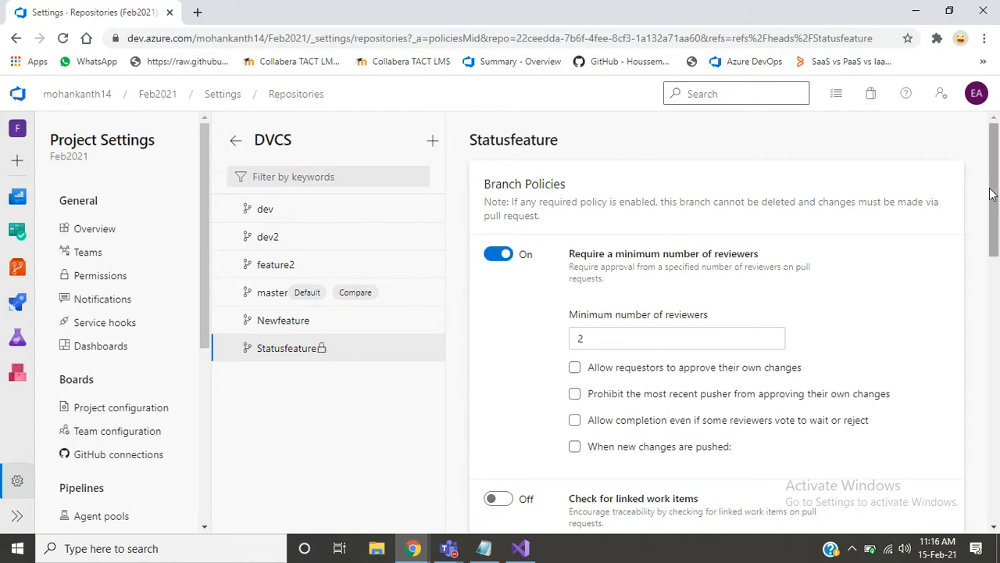
drag(987, 180, 990, 219)
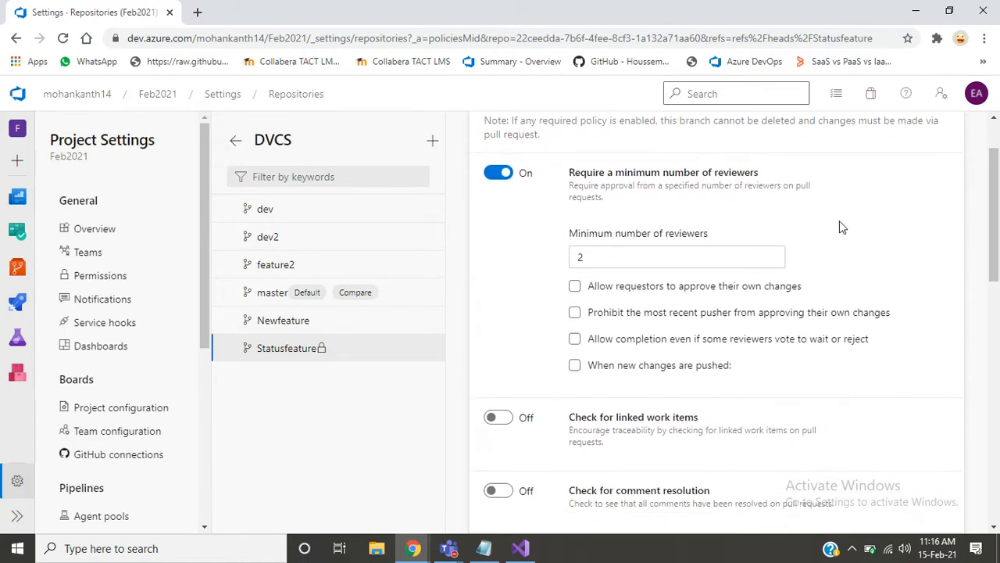
click(687, 261)
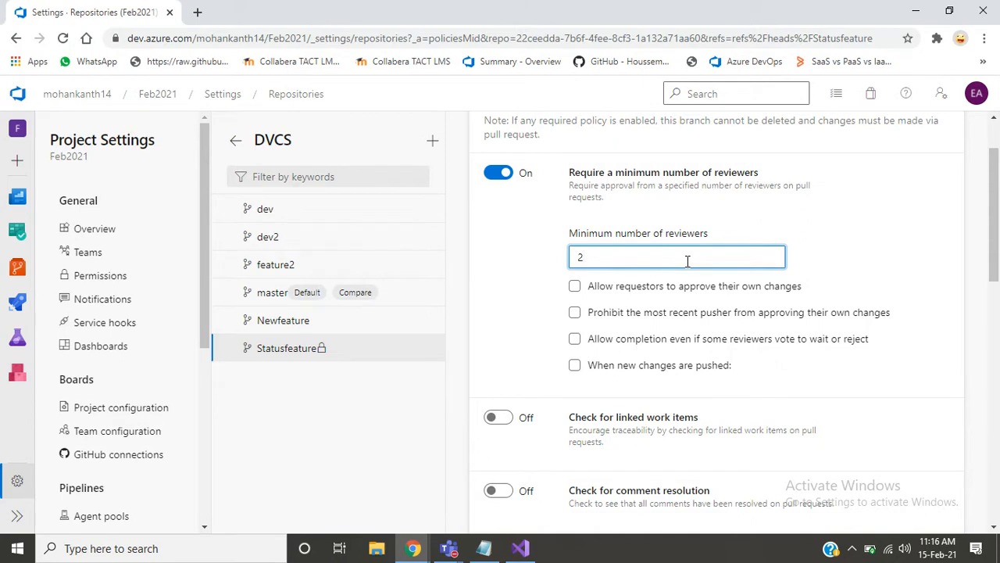
drag(715, 291, 733, 295)
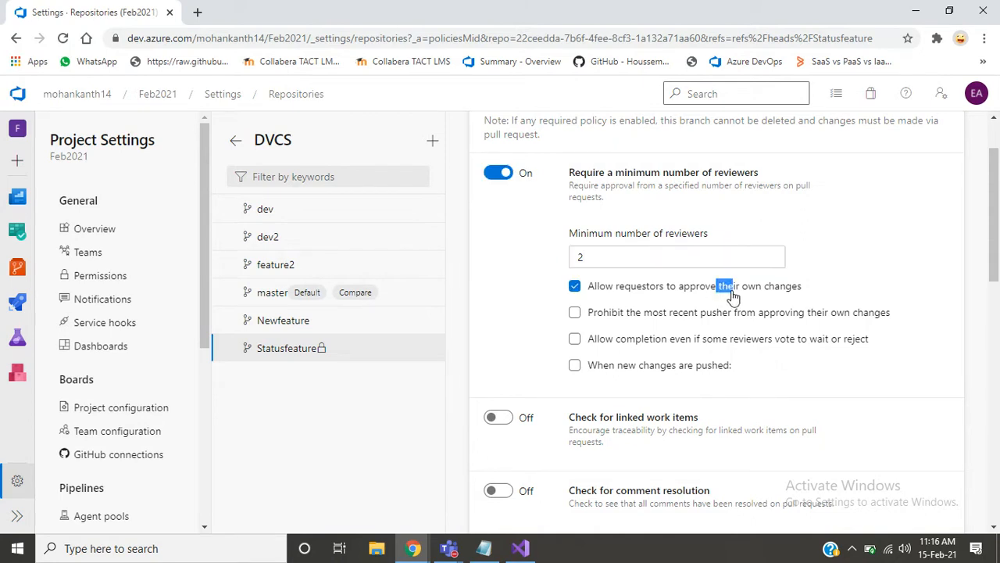
click(907, 260)
click(709, 289)
- Enable "When new changes are pushed" in the reviewer policy, requiring at least one approval on the last iteration
click(633, 369)
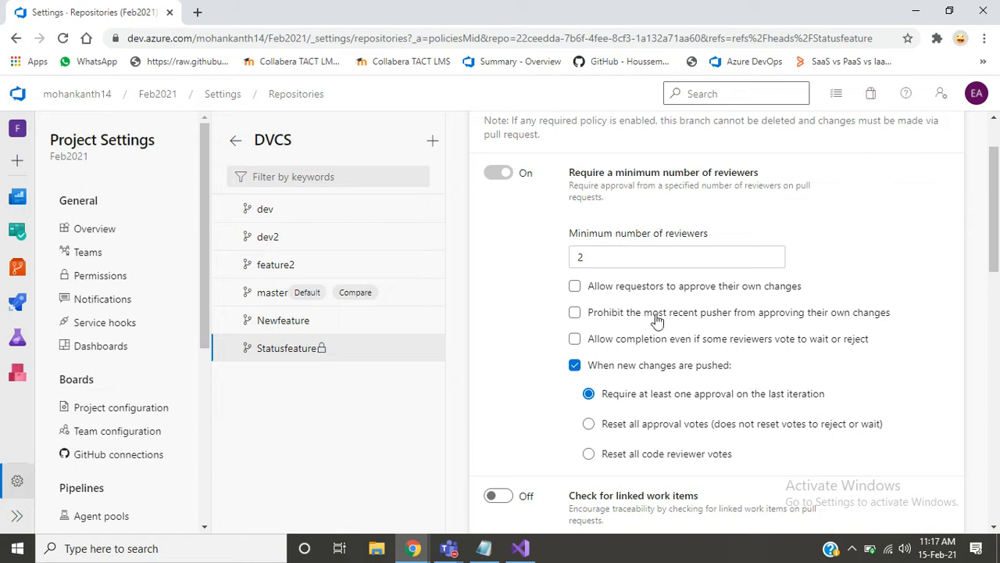
click(625, 344)
click(626, 345)
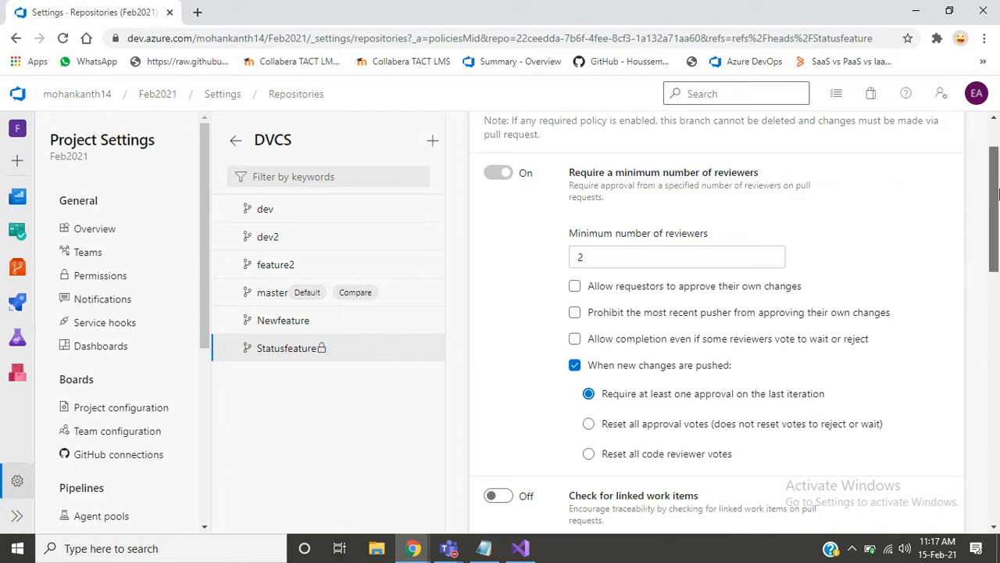
- Turn on "Check for comment resolution" for Statusfeature to view its Required and Optional choices, and switch it back off
drag(998, 205, 998, 270)
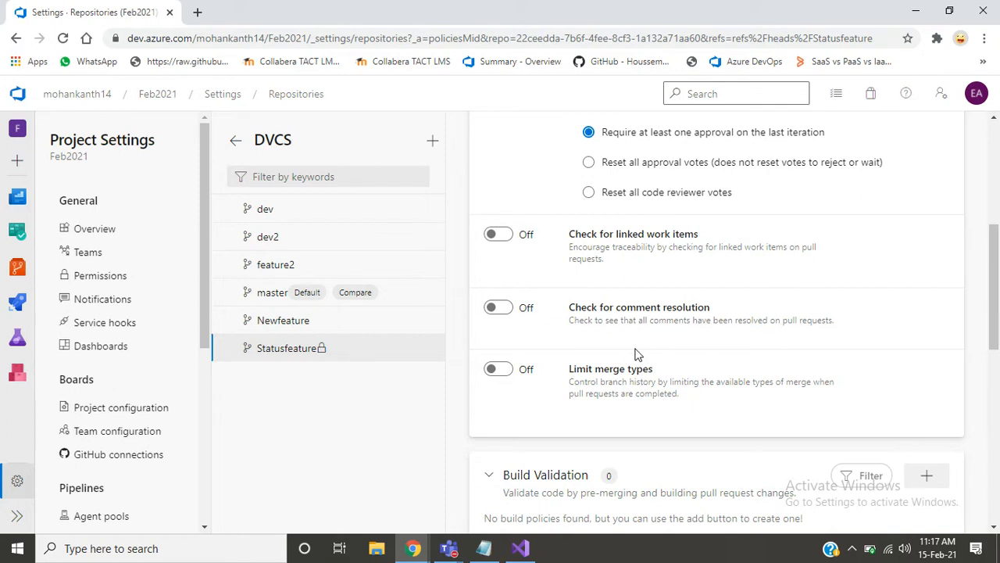
click(500, 309)
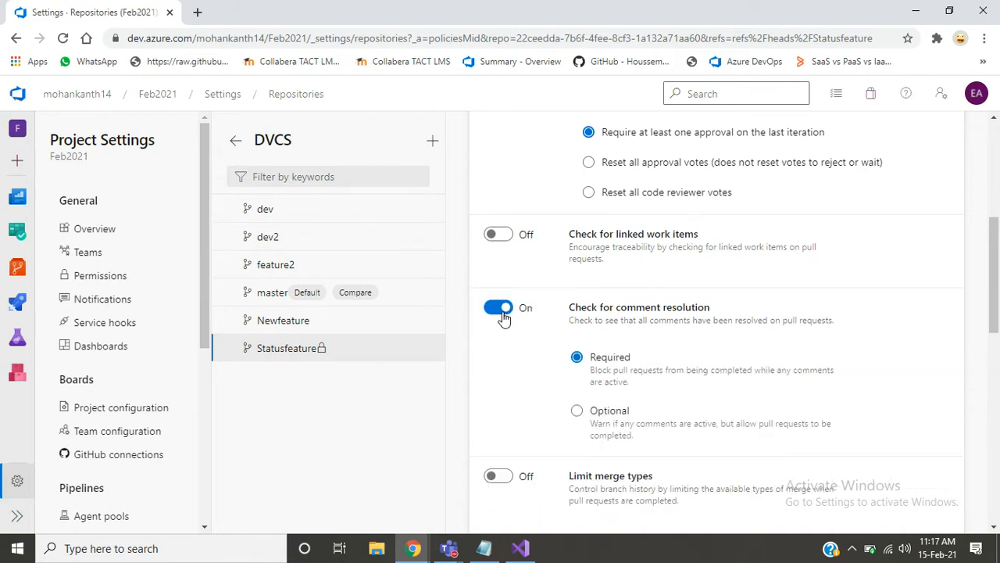
click(501, 311)
click(501, 311)
click(502, 311)
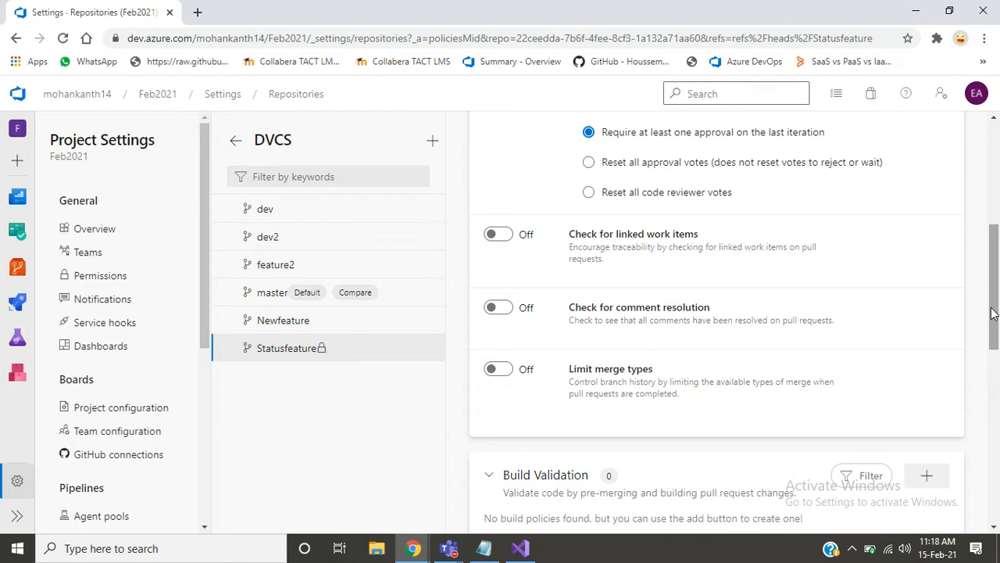
- Highlight the descriptions of "Check for linked work items" and "Check for comment resolution" and look over the remaining Statusfeature policies
mouse_move(993, 313)
mouse_down()
mouse_move(996, 237)
mouse_move(992, 312)
mouse_up()
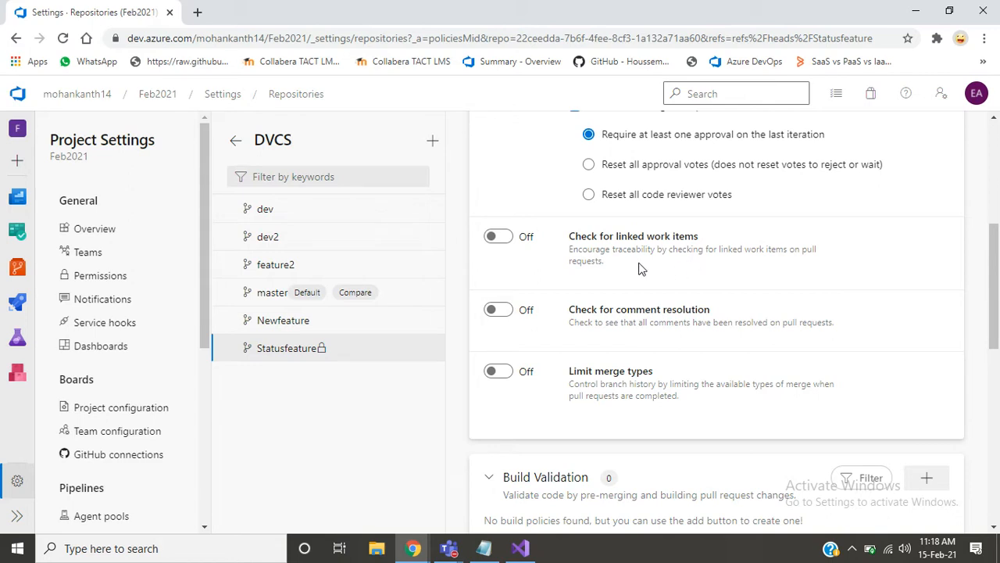
drag(638, 266, 555, 252)
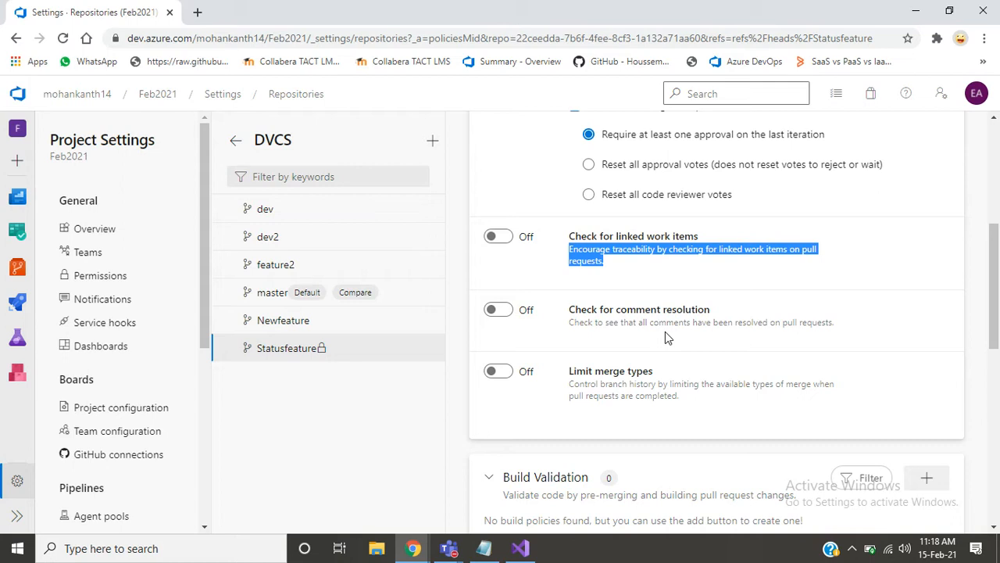
triple_click(797, 319)
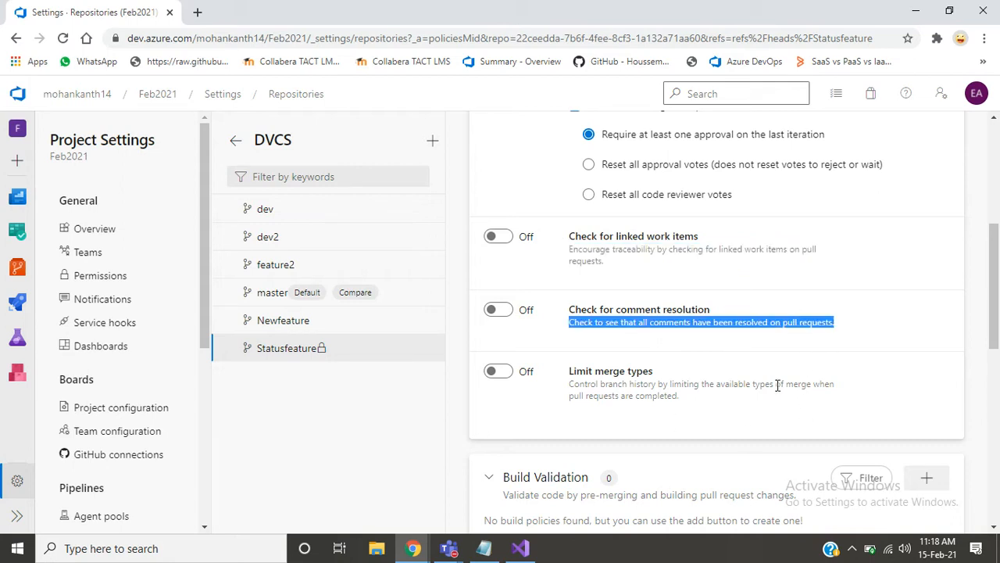
drag(997, 296, 997, 332)
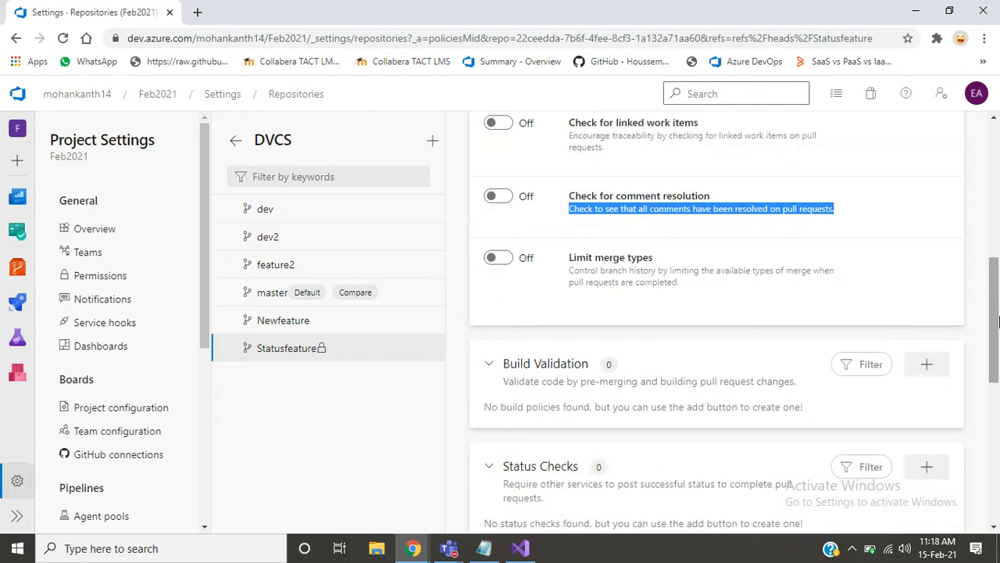
drag(998, 322, 998, 267)
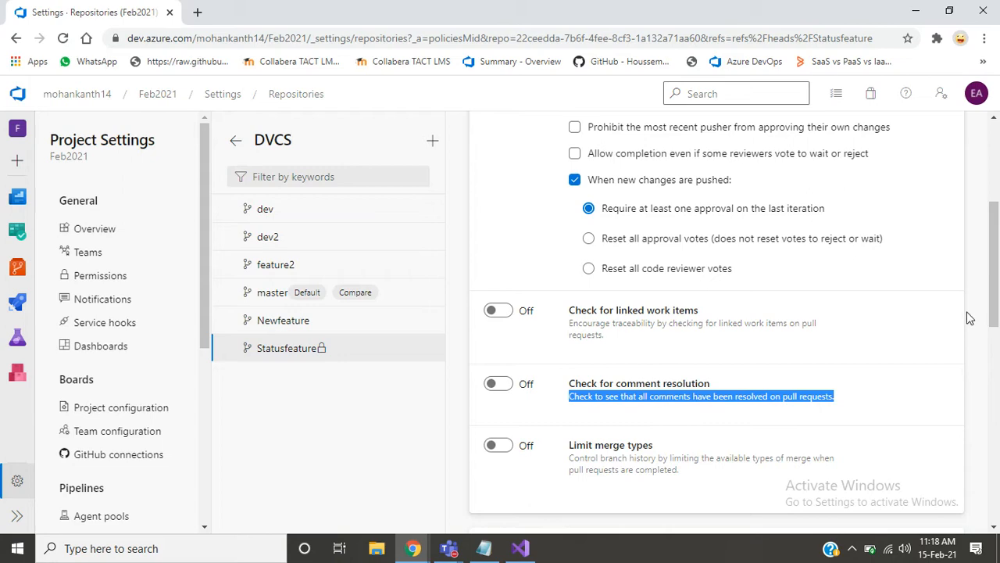
drag(998, 249, 998, 330)
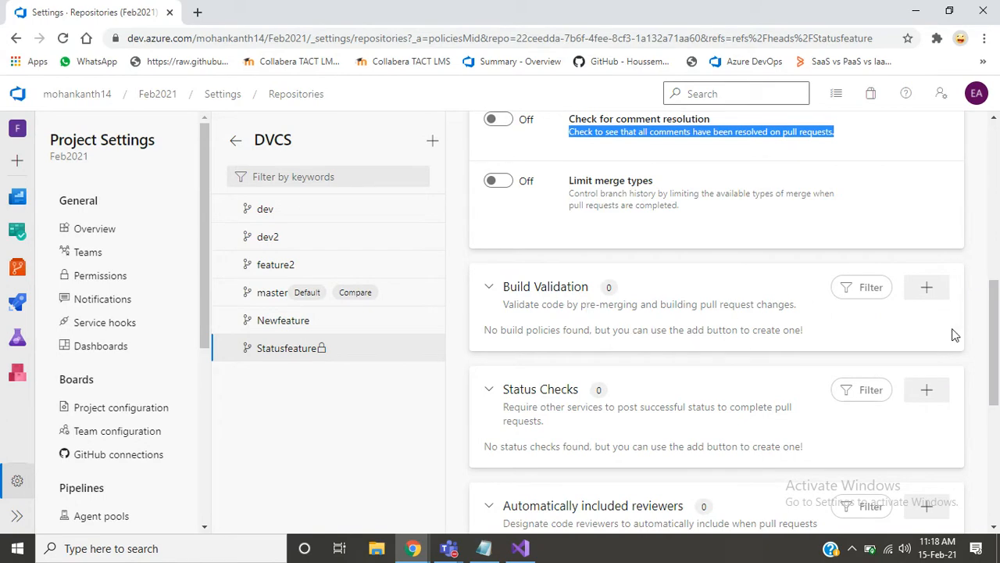
scroll(996, 357, up, 7)
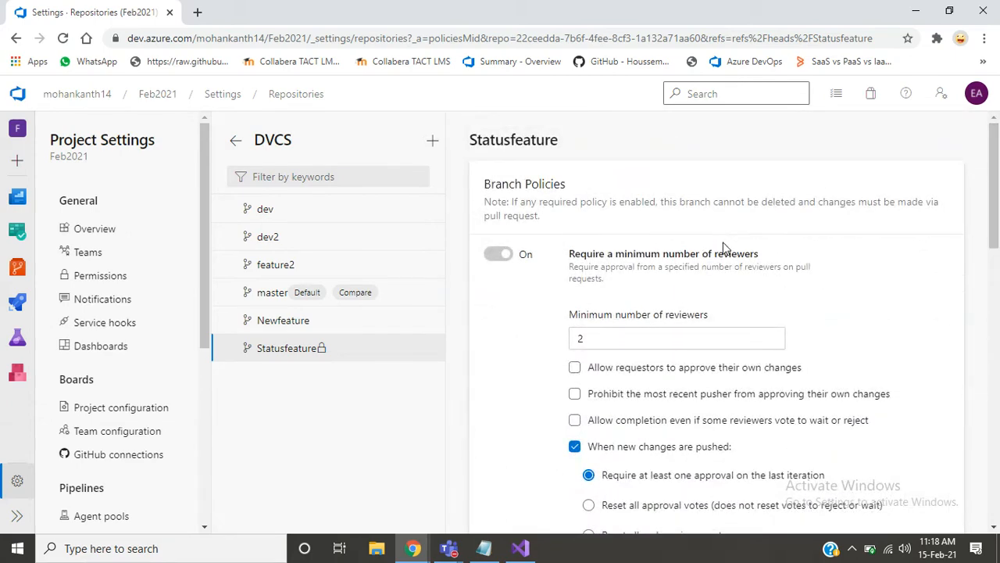
- Highlight "reviewers" in the minimum reviewers policy, highlight the matching Reviewer line in the Notepad notes, and return to Azure DevOps
double_click(733, 253)
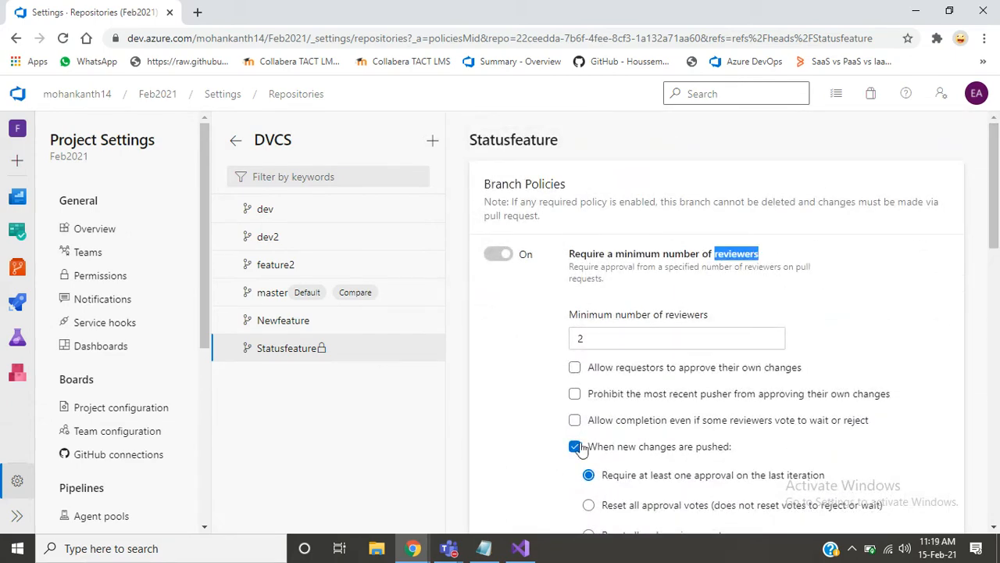
click(484, 548)
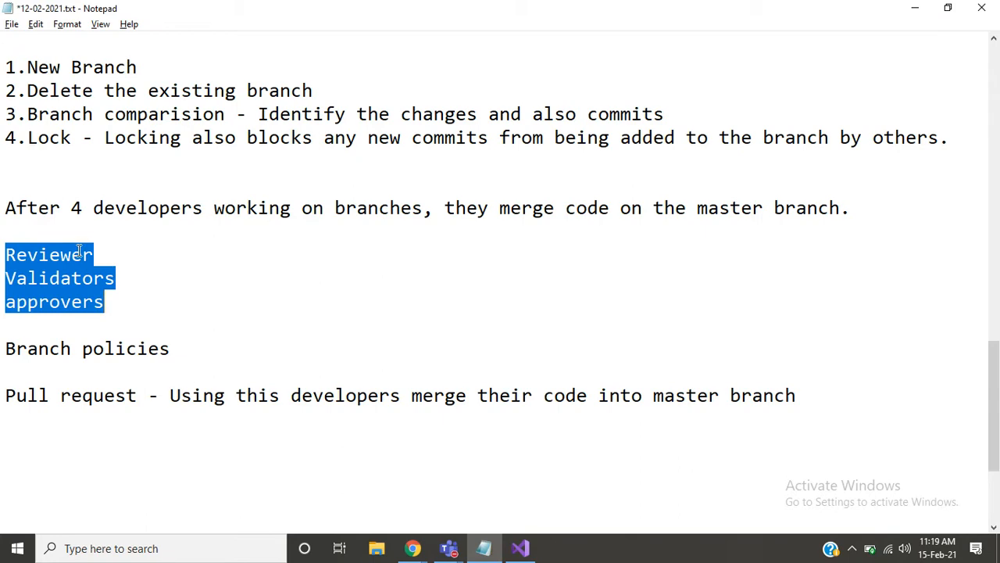
double_click(91, 253)
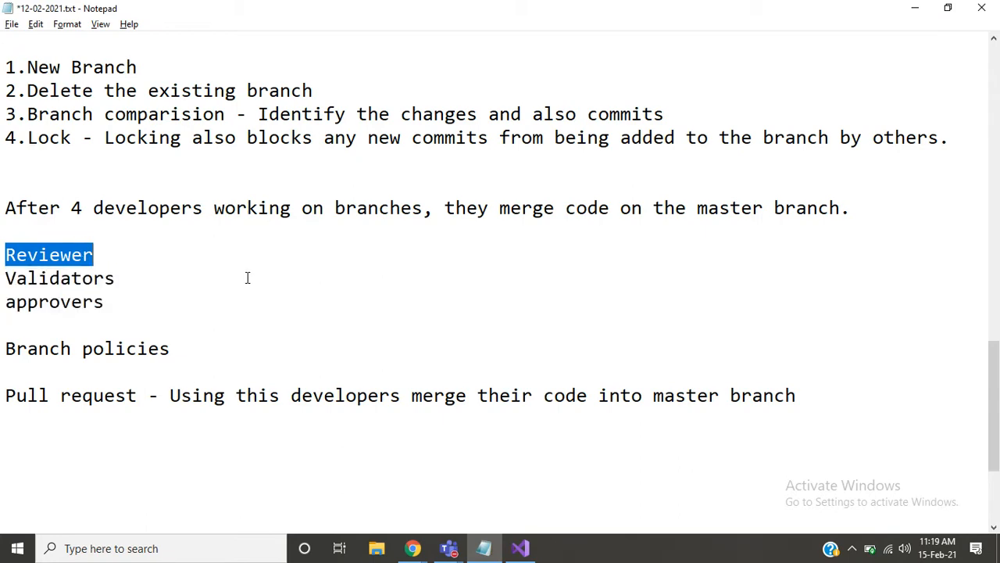
key(alt+Tab)
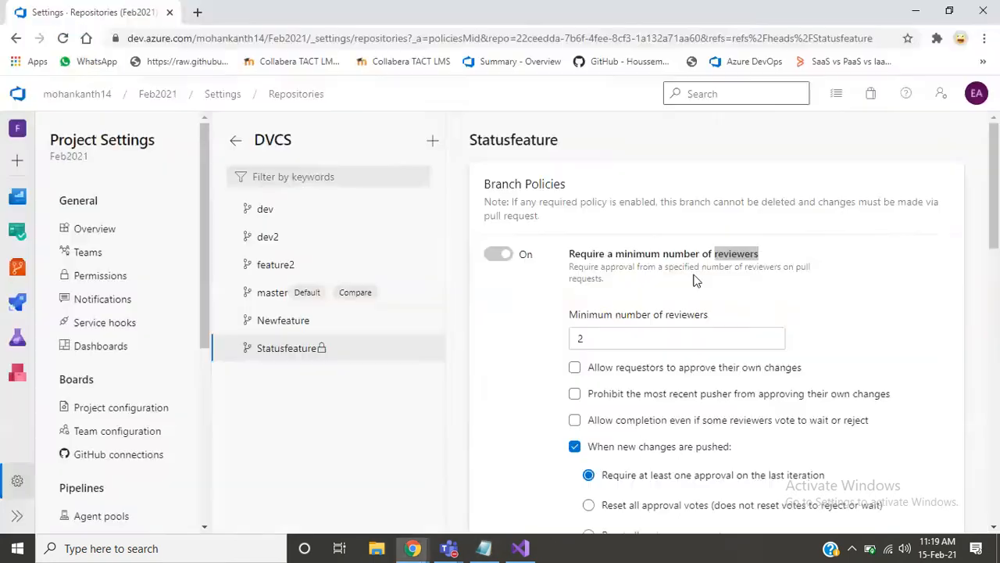
- Examine the Build Validation policy form's pipeline, trigger, requirement and expiration options, and close it without adding a policy
drag(994, 233, 996, 389)
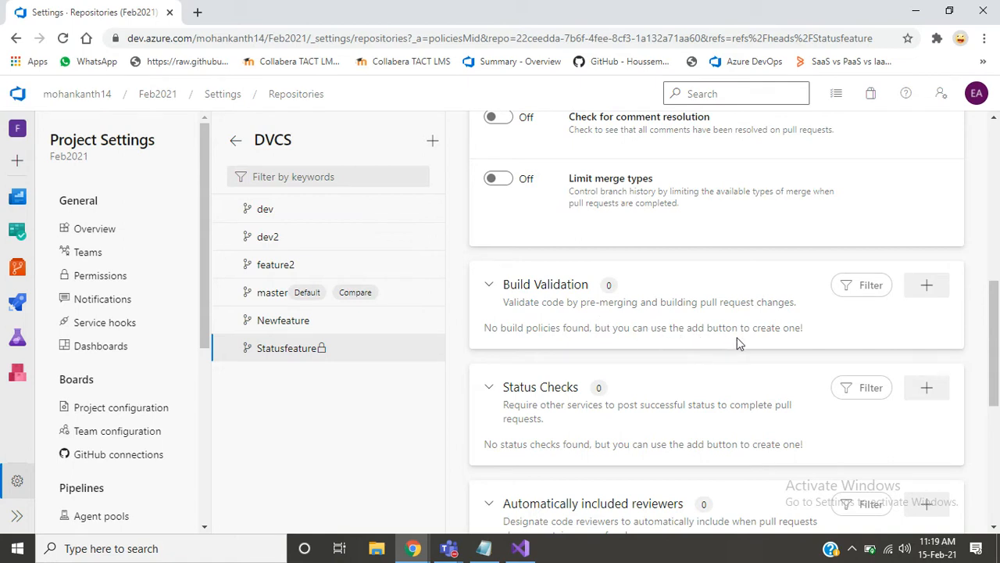
click(924, 288)
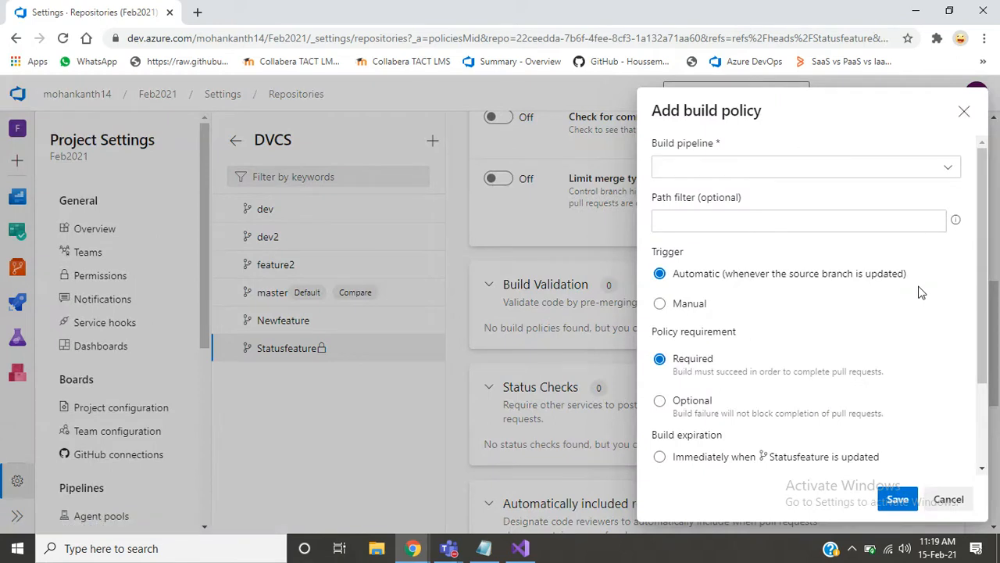
click(948, 167)
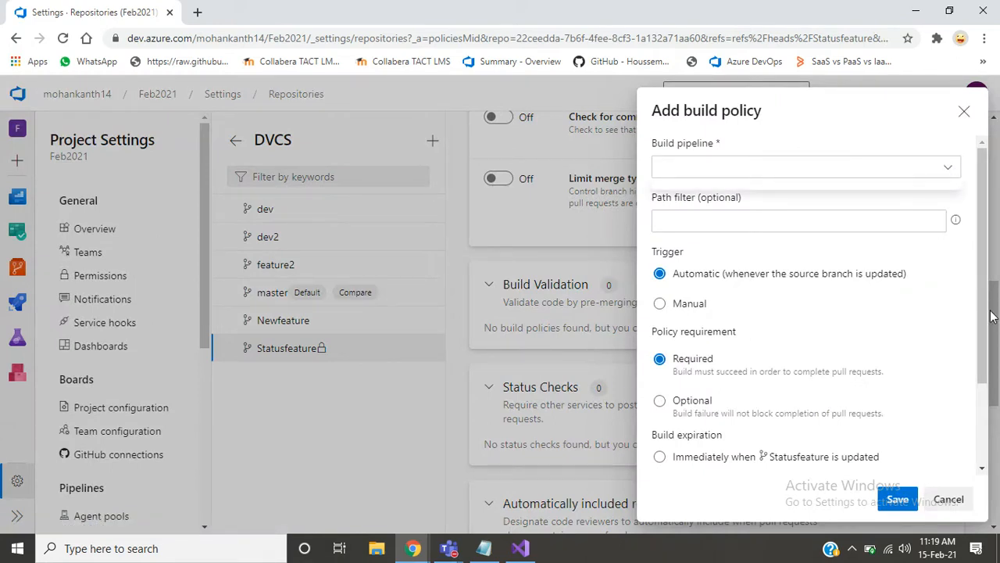
scroll(981, 375, down, 1)
scroll(981, 375, down, 1)
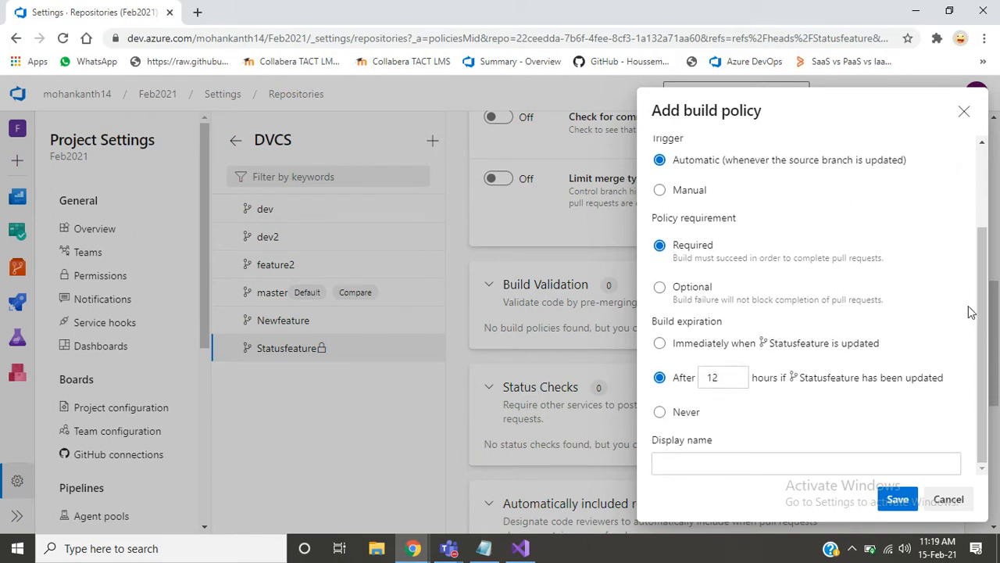
click(962, 115)
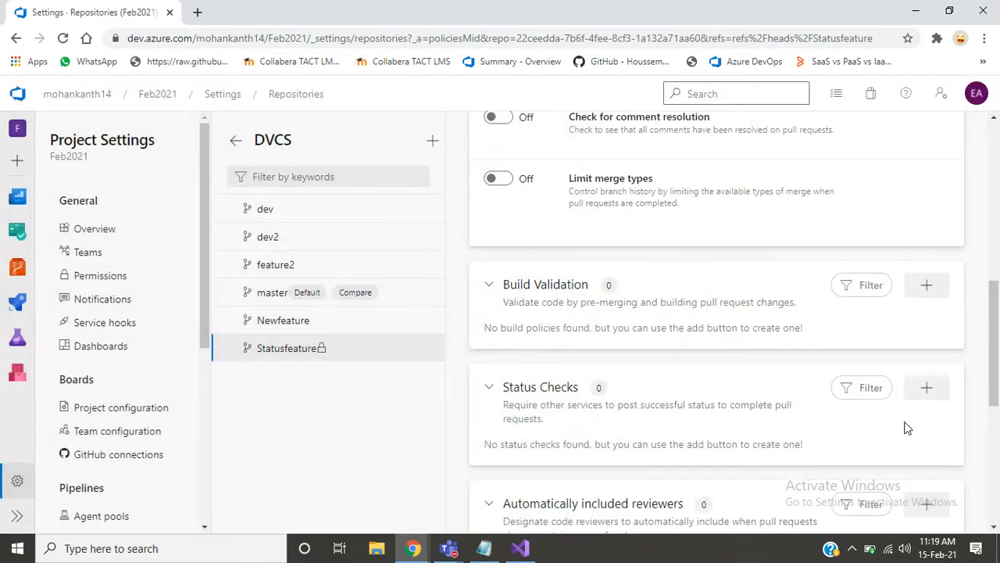
click(928, 286)
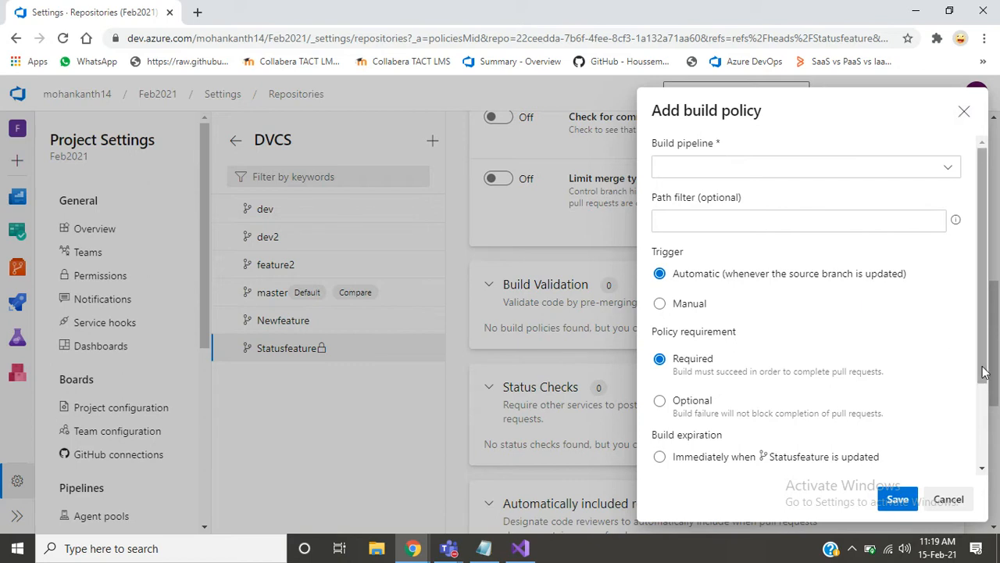
drag(982, 365, 983, 367)
scroll(982, 397, down, 2)
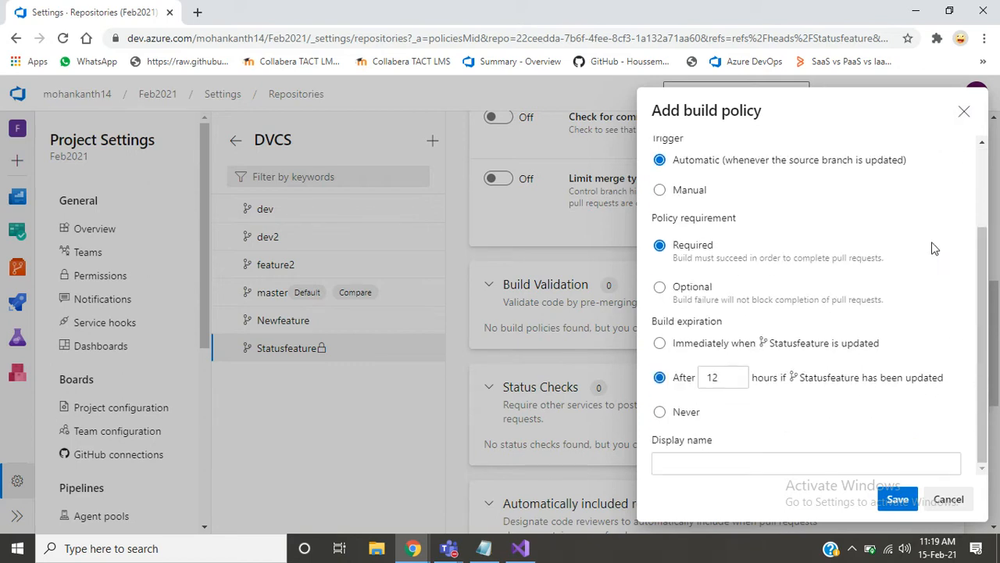
click(966, 110)
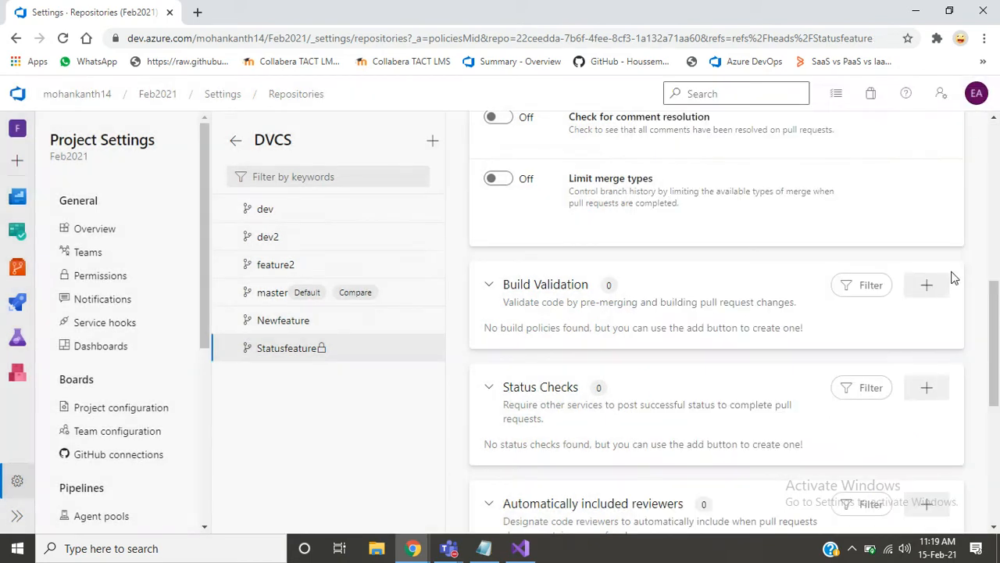
- Examine the Status Checks policy form and its available statuses to check, and close it without adding a policy
drag(995, 360, 997, 401)
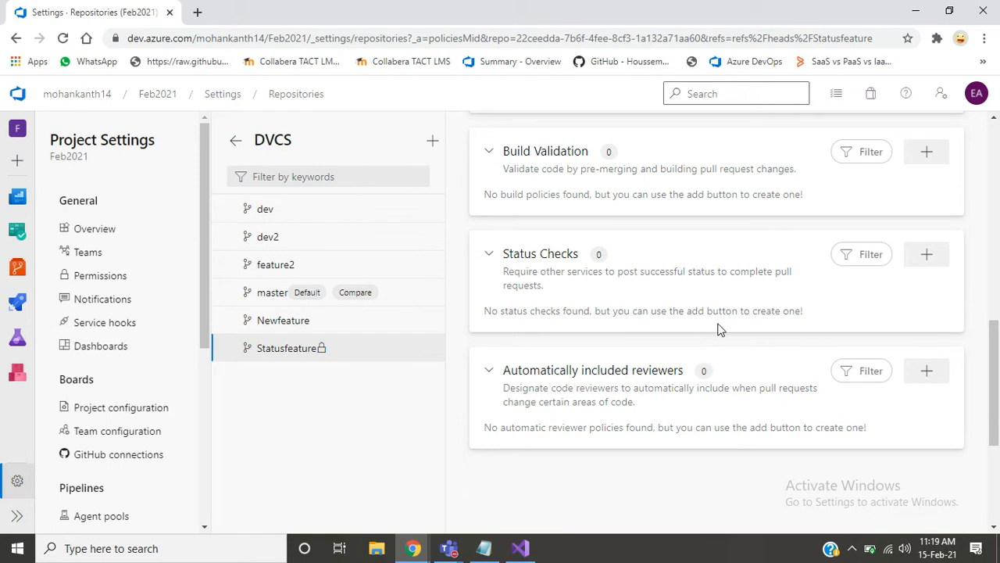
click(915, 255)
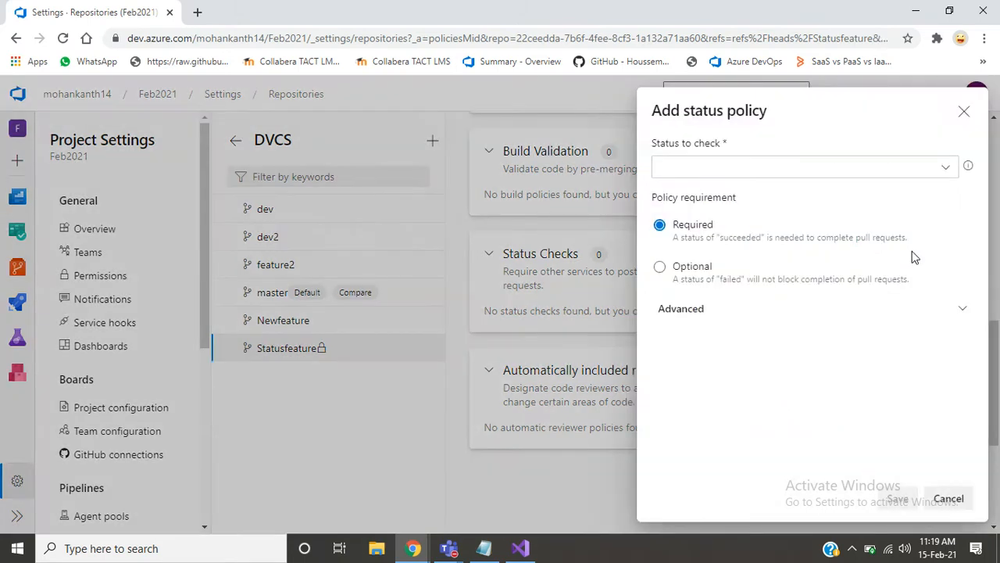
click(947, 168)
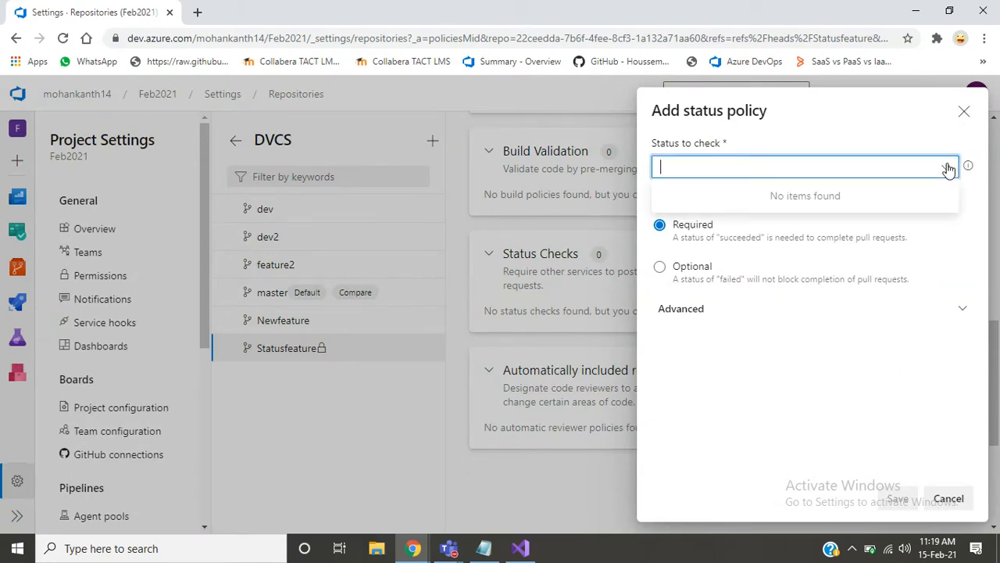
click(966, 112)
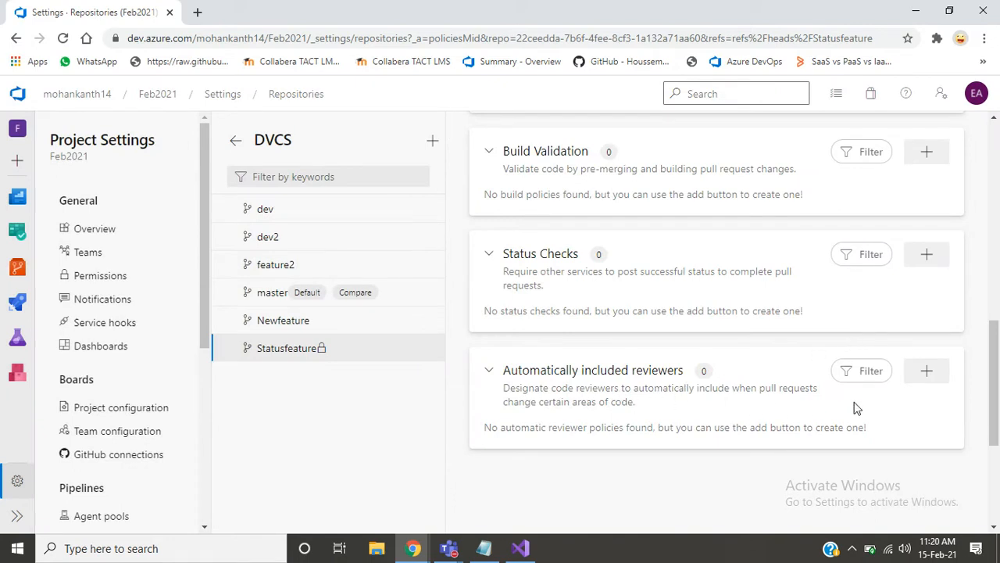
- Add the suggested account as a required automatically included reviewer, disallow requestors approving their own changes, and save the policy
click(924, 372)
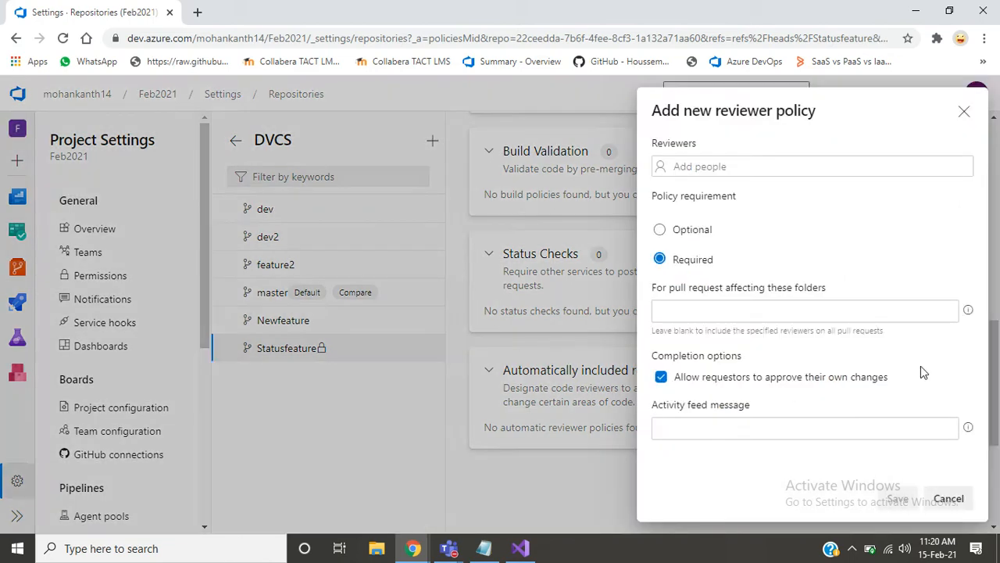
click(772, 168)
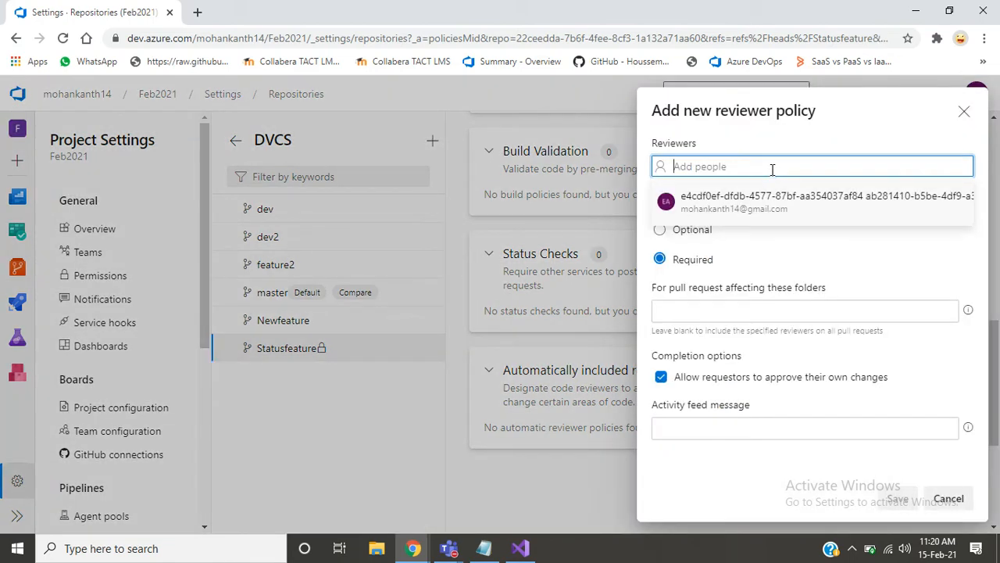
click(753, 205)
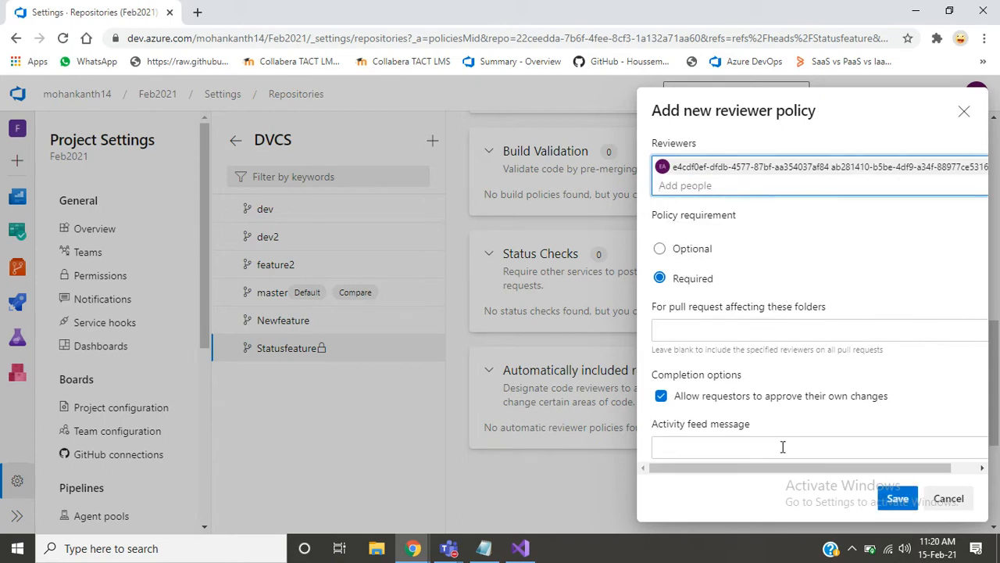
click(661, 397)
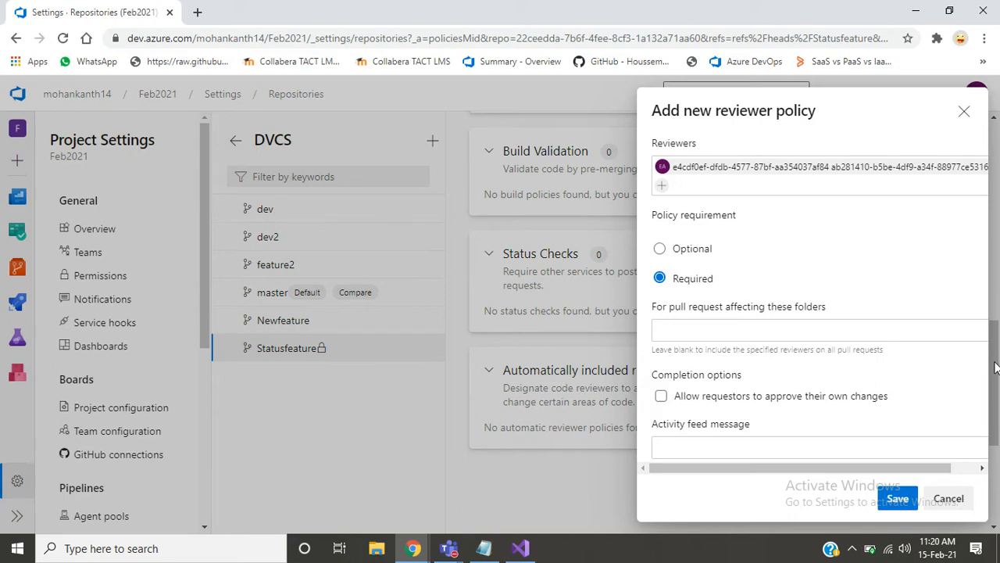
drag(996, 368, 986, 448)
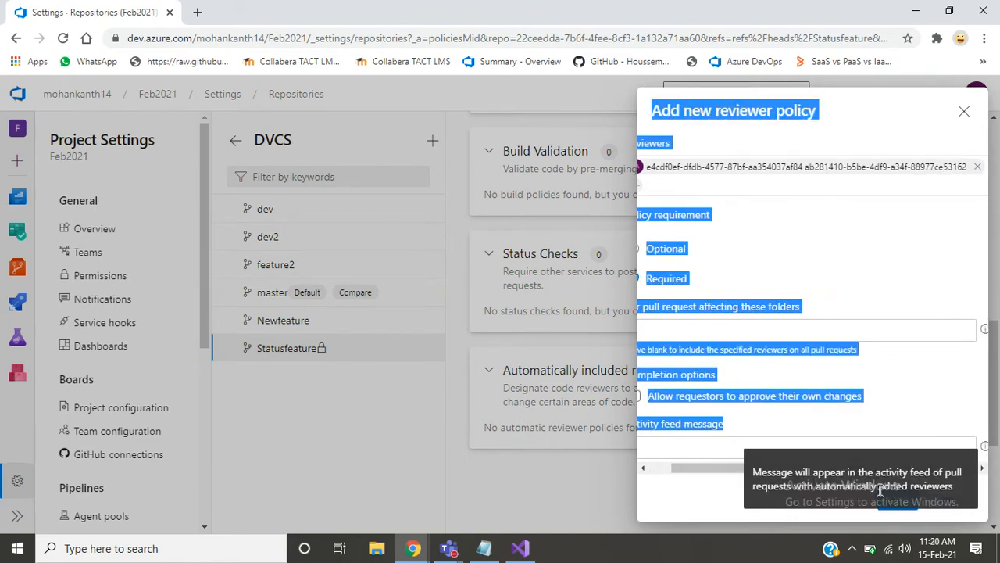
click(747, 504)
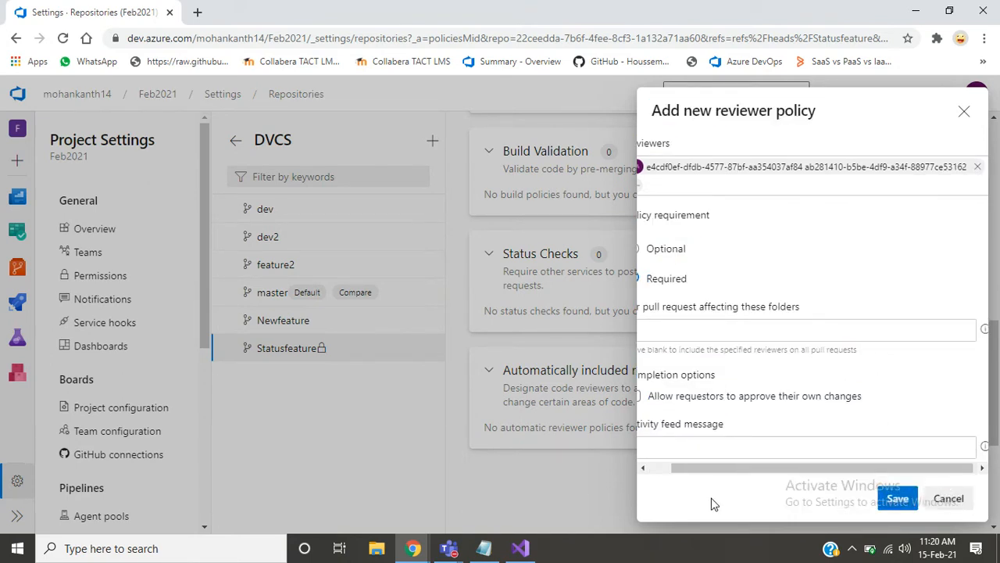
drag(713, 461, 678, 459)
click(897, 500)
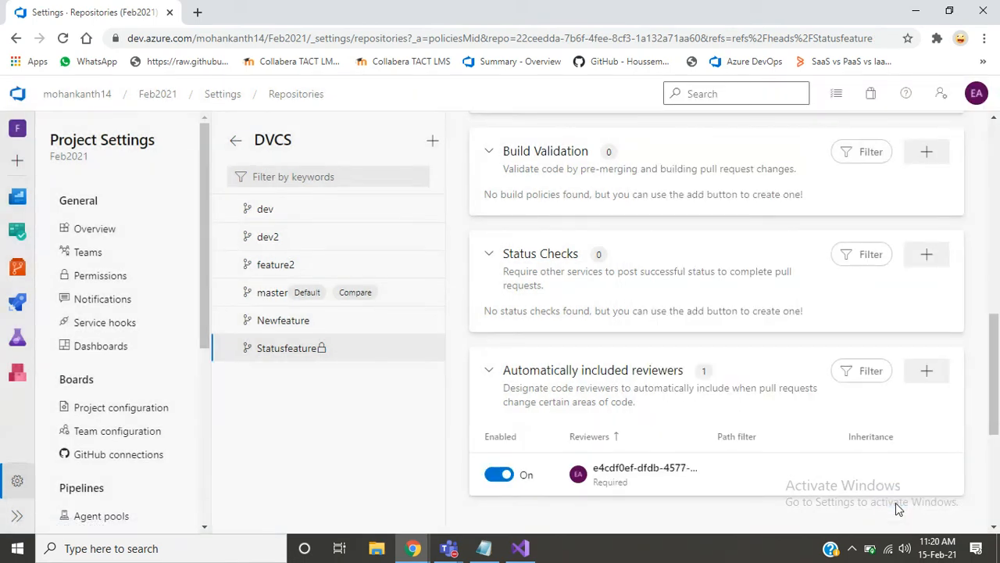
- Look over Statusfeature's minimum reviewers policy once more and return to the DVCS repository's Branches list
drag(994, 367, 989, 181)
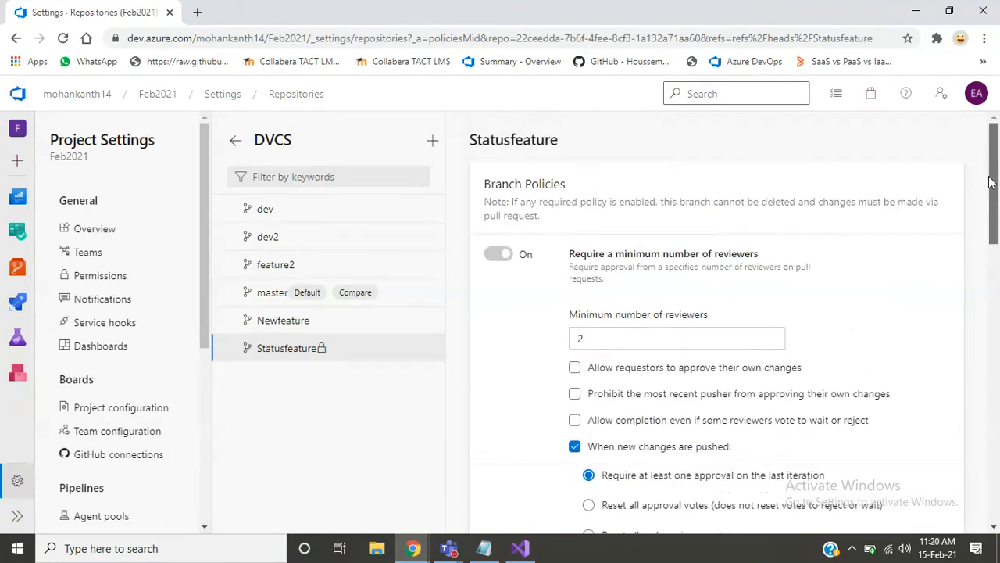
scroll(985, 228, down, 1)
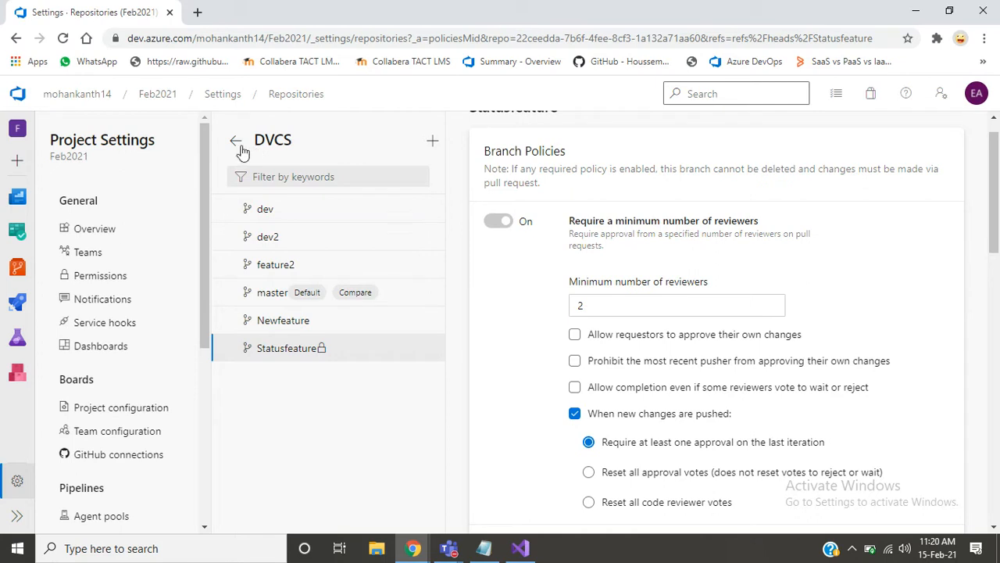
click(15, 37)
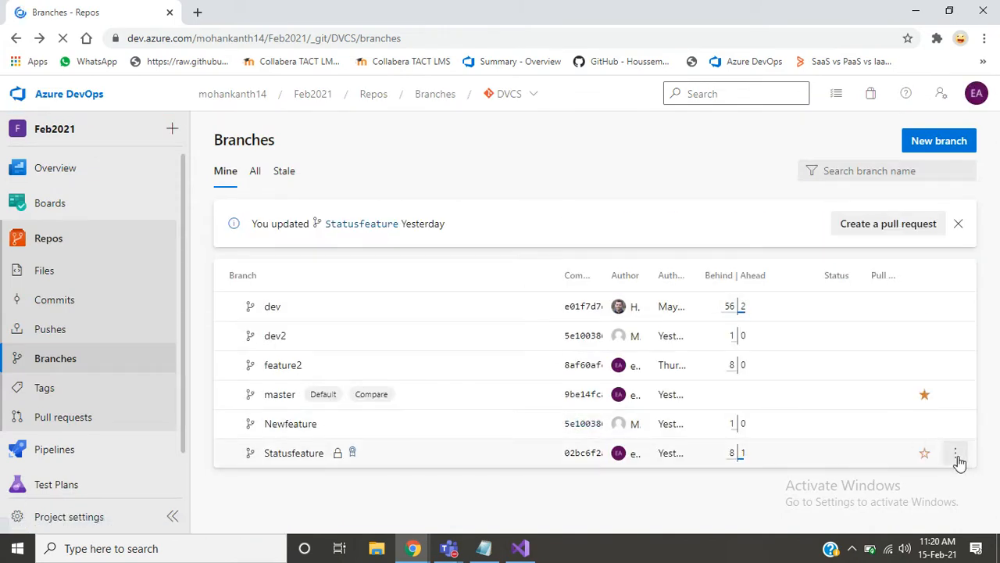
- Review the Statusfeature branch's policies, including its minimum number of reviewers settings, and return to the Branches list
click(956, 455)
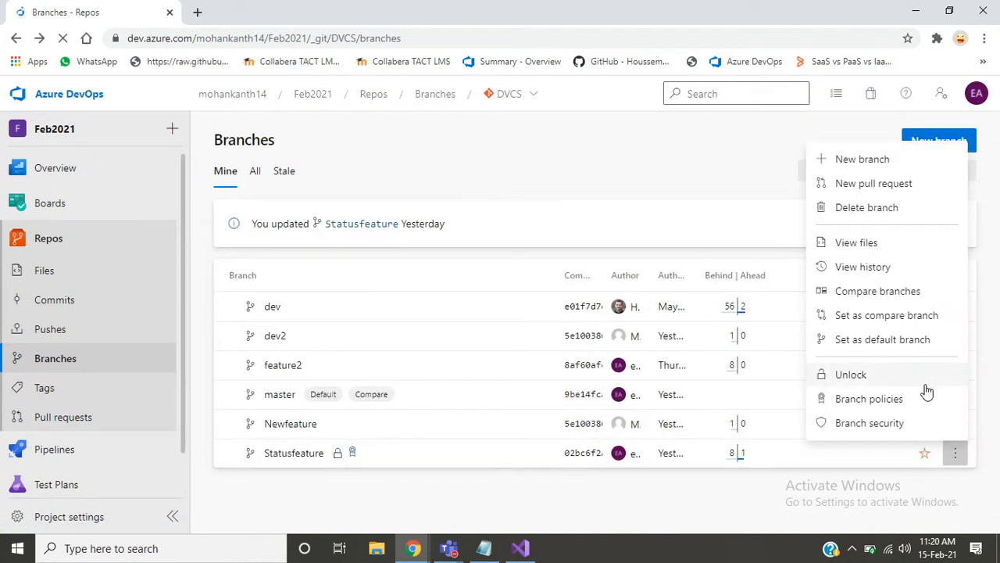
click(918, 412)
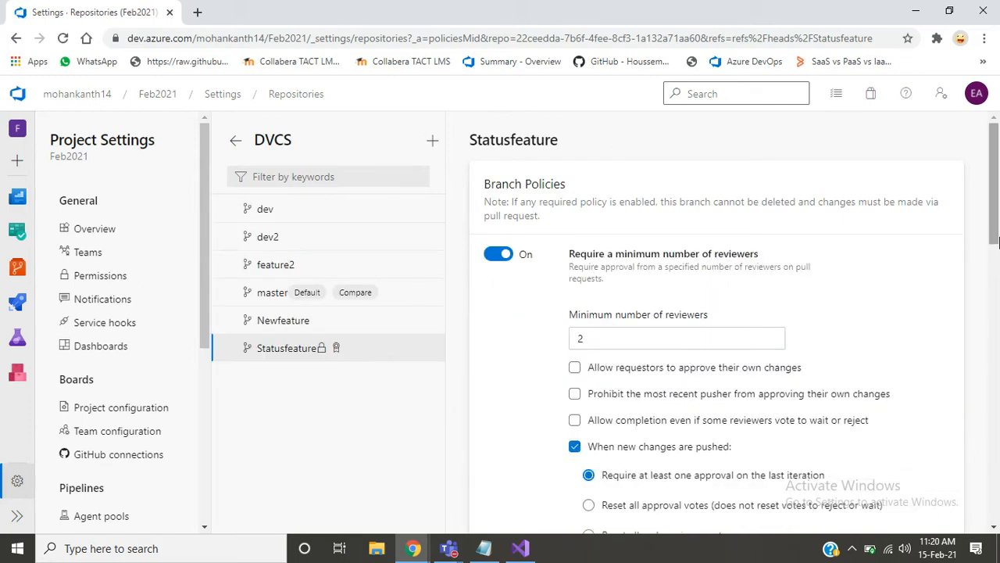
mouse_move(994, 231)
mouse_down()
mouse_move(969, 312)
mouse_move(973, 375)
mouse_move(994, 239)
mouse_up()
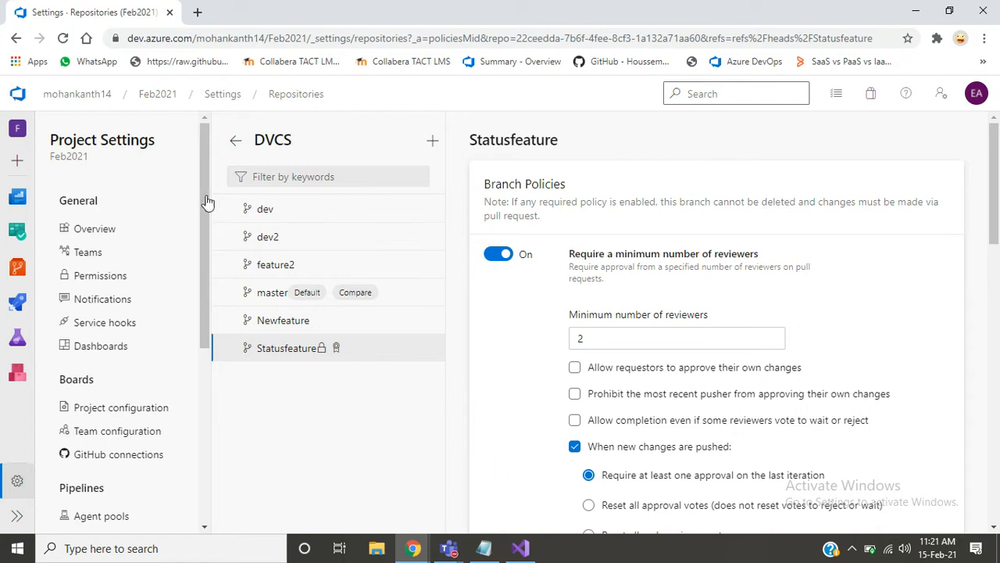
click(16, 38)
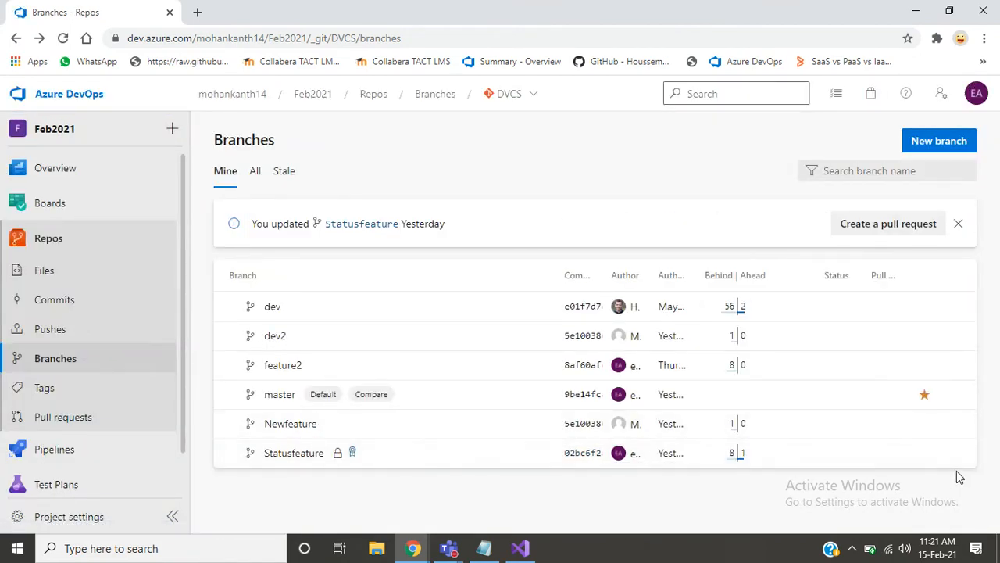
- Open Statusfeature's branch security and inspect the available Manage permissions options for Build Administrators without changing them
click(957, 454)
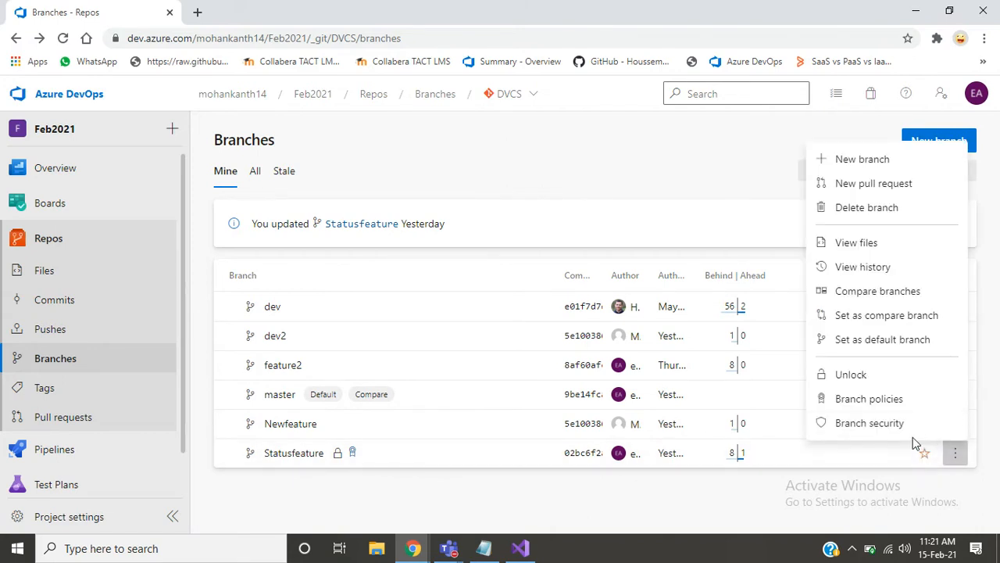
click(899, 429)
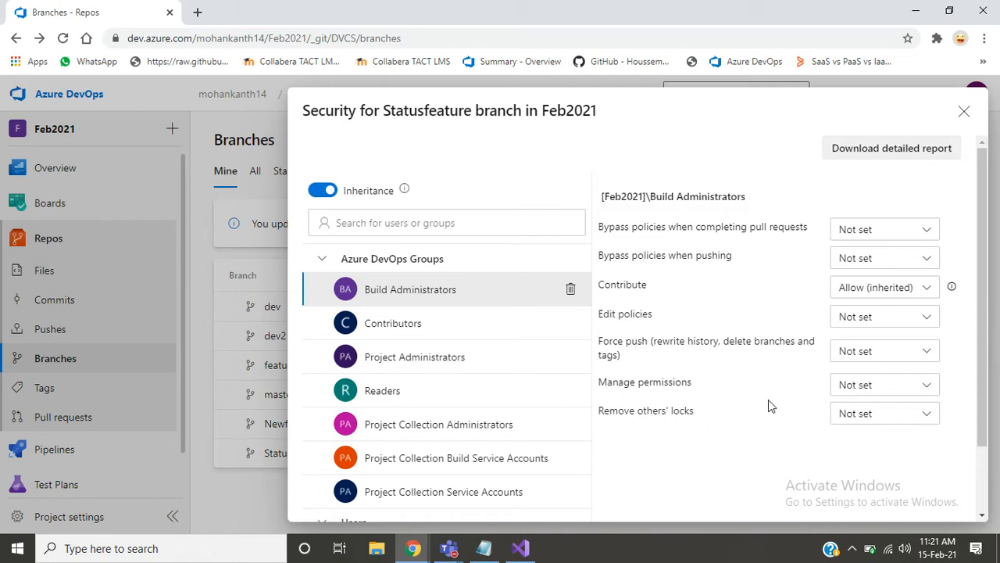
click(877, 385)
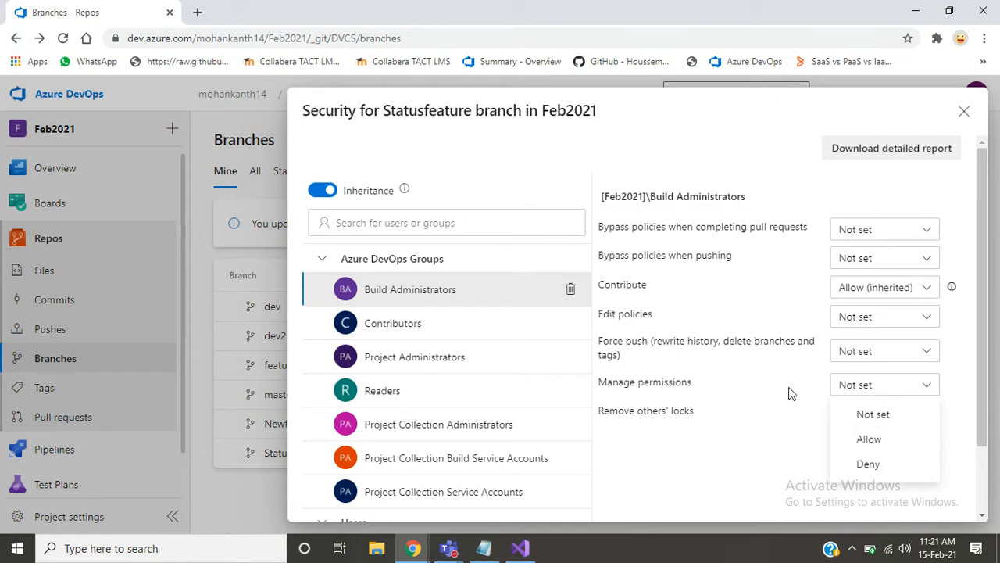
click(649, 497)
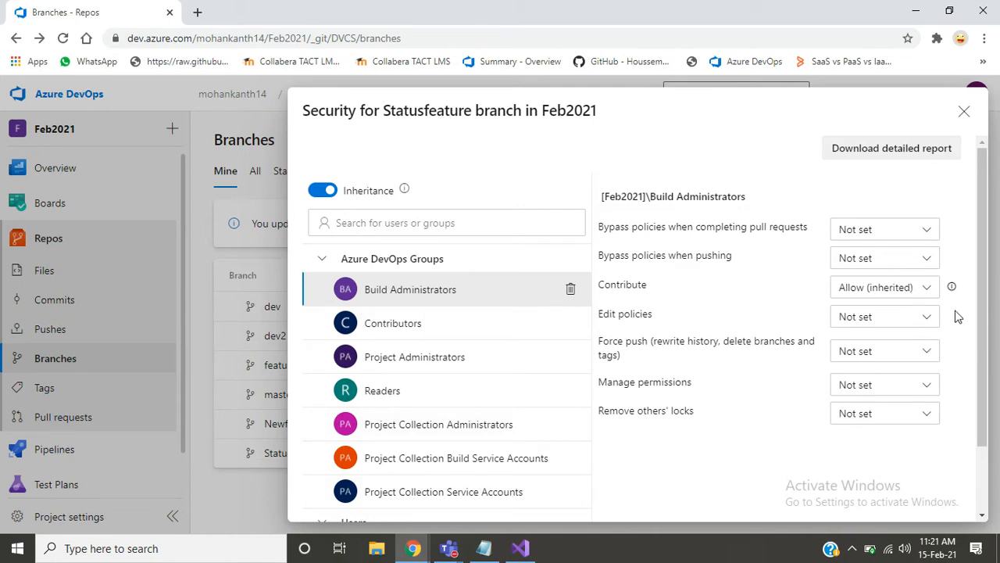
- Examine the Readers group's permissions on Statusfeature and look through the remaining groups and users listed
click(372, 396)
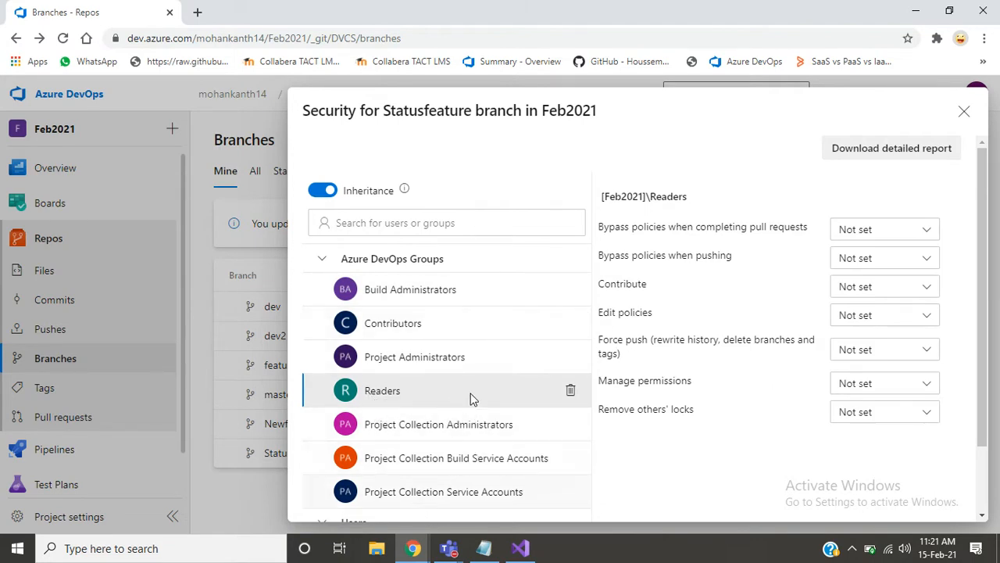
scroll(958, 397, down, 1)
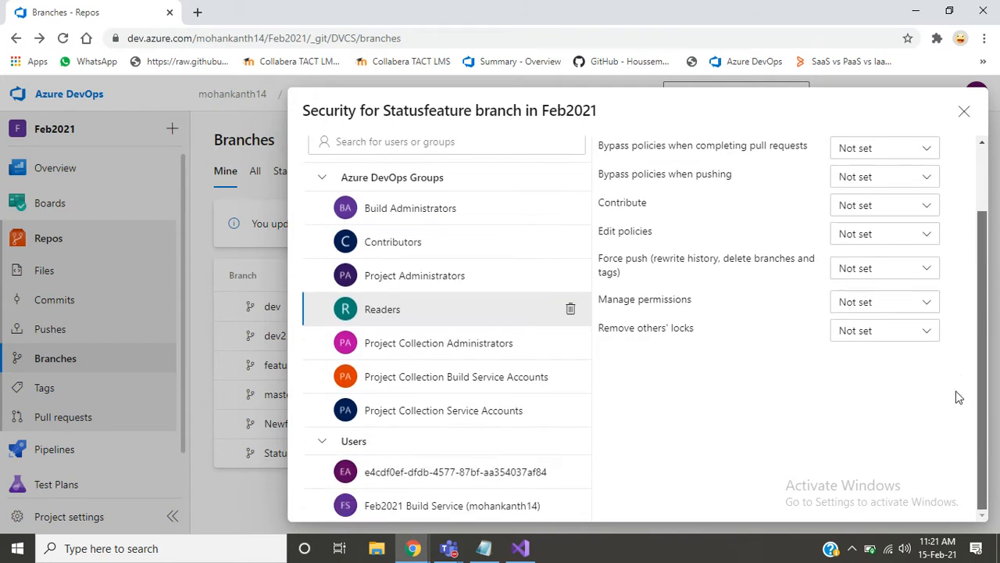
scroll(969, 230, up, 1)
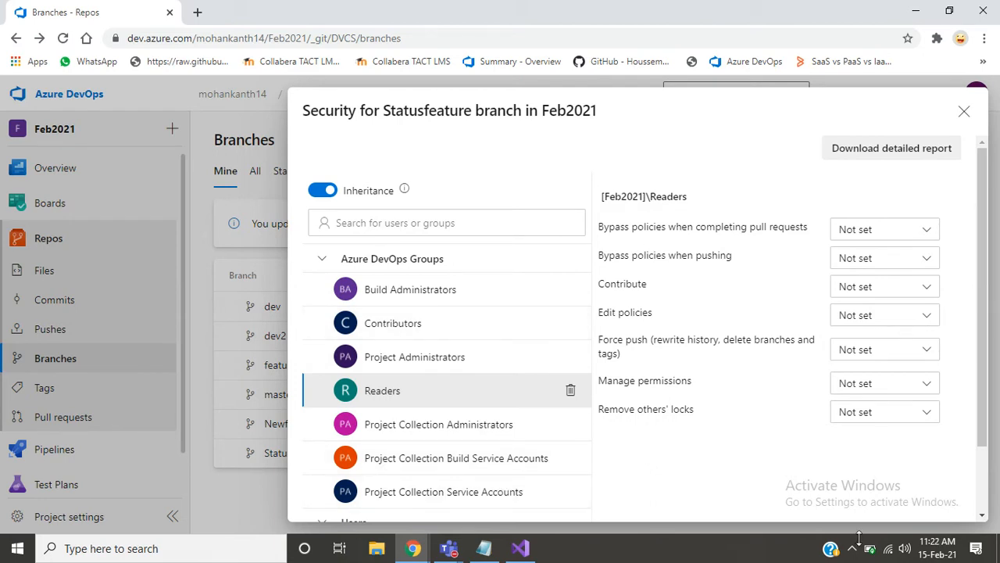
scroll(983, 370, down, 1)
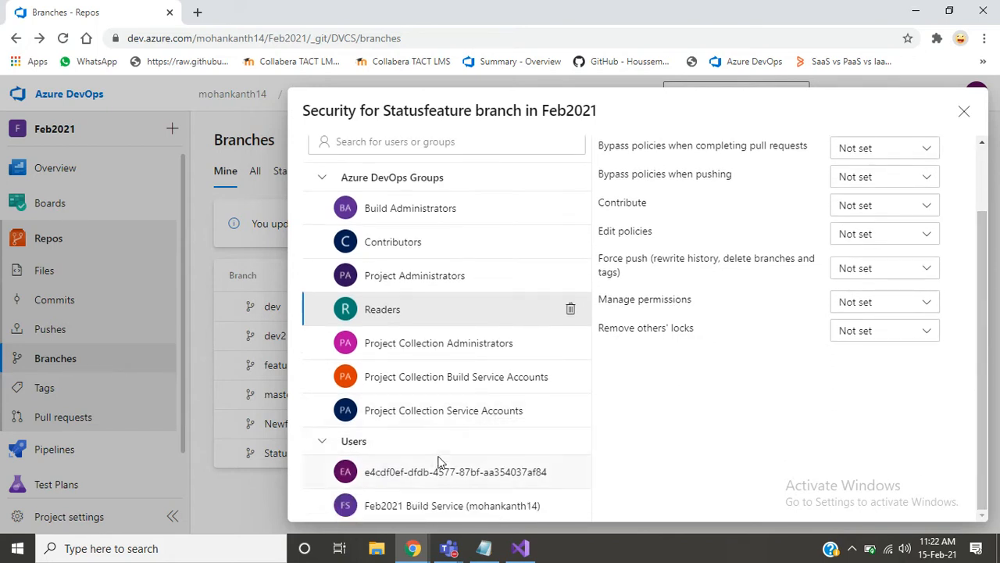
- Examine the first listed user's permissions and the Force push options without changing them, and close the Statusfeature security settings
click(430, 478)
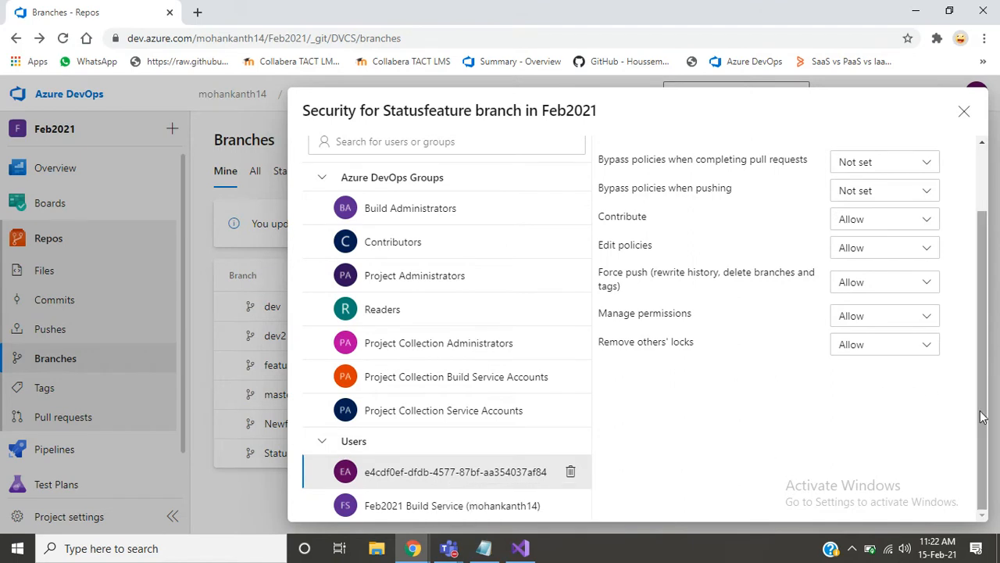
drag(983, 417, 993, 305)
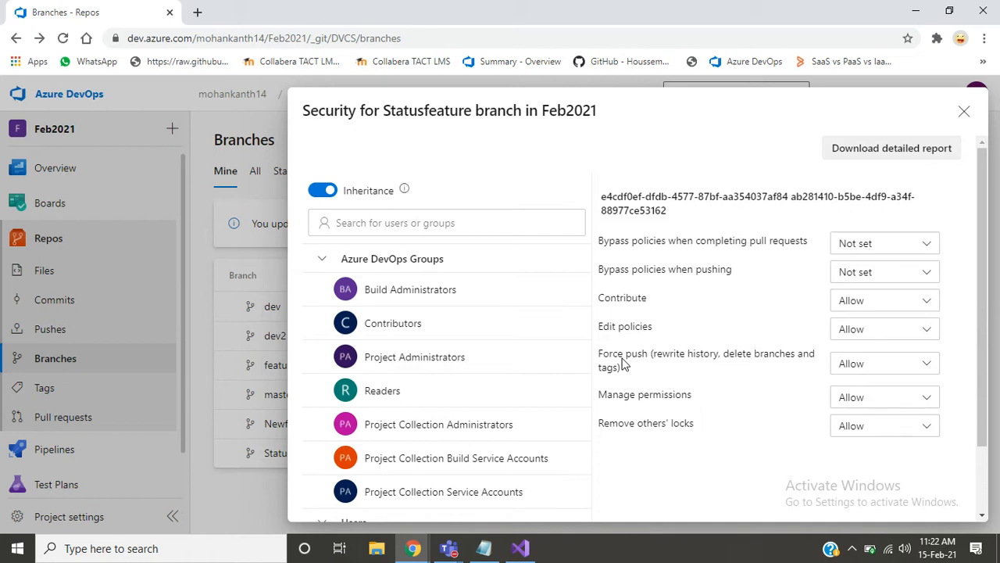
click(858, 366)
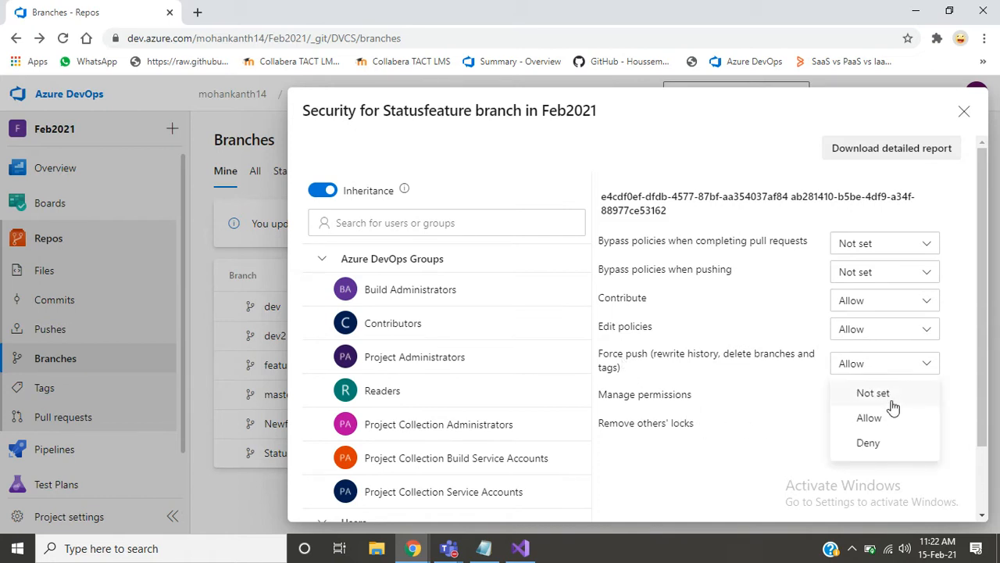
click(679, 509)
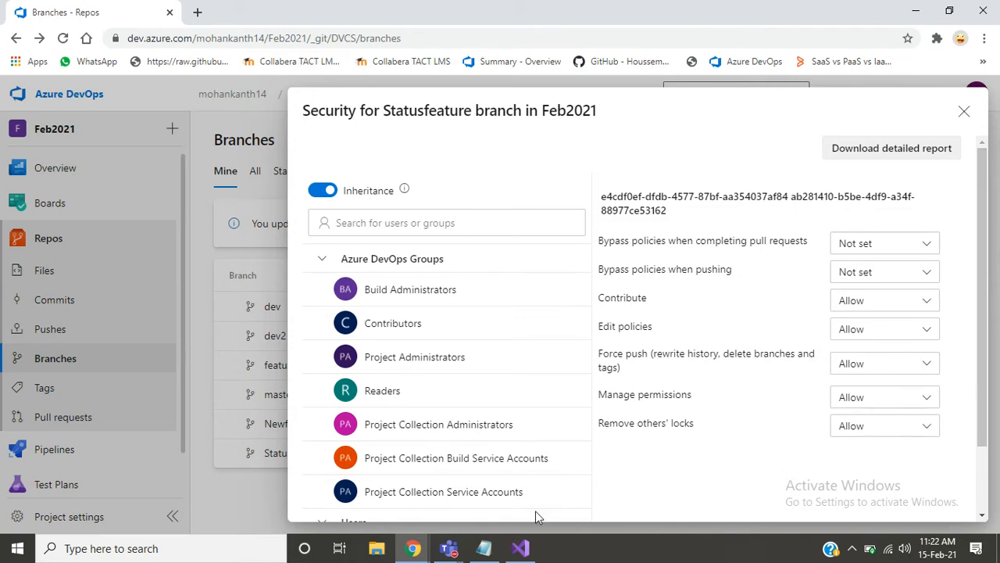
click(963, 113)
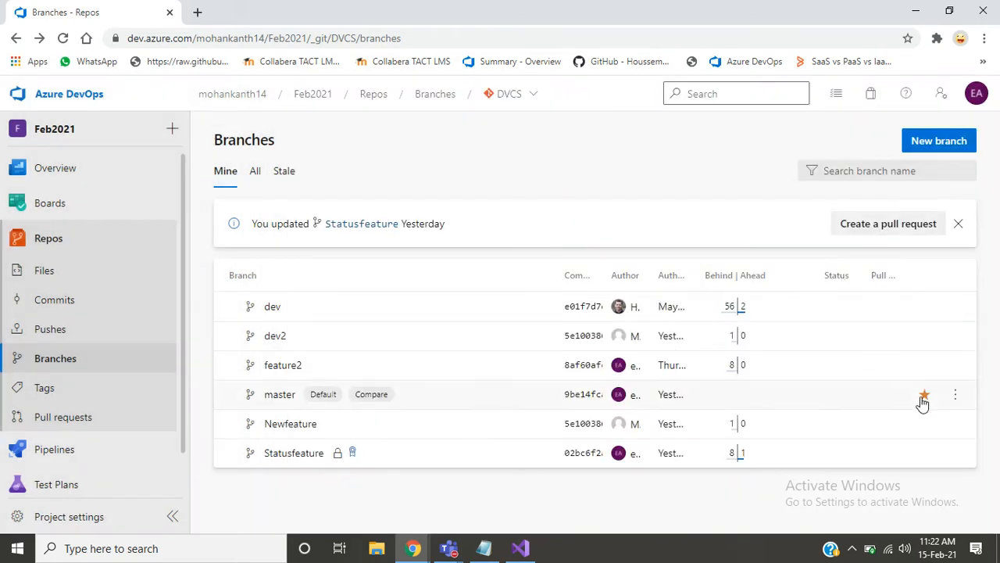
- Look over the Statusfeature branch's available actions and go to the DVCS repository's files
click(954, 455)
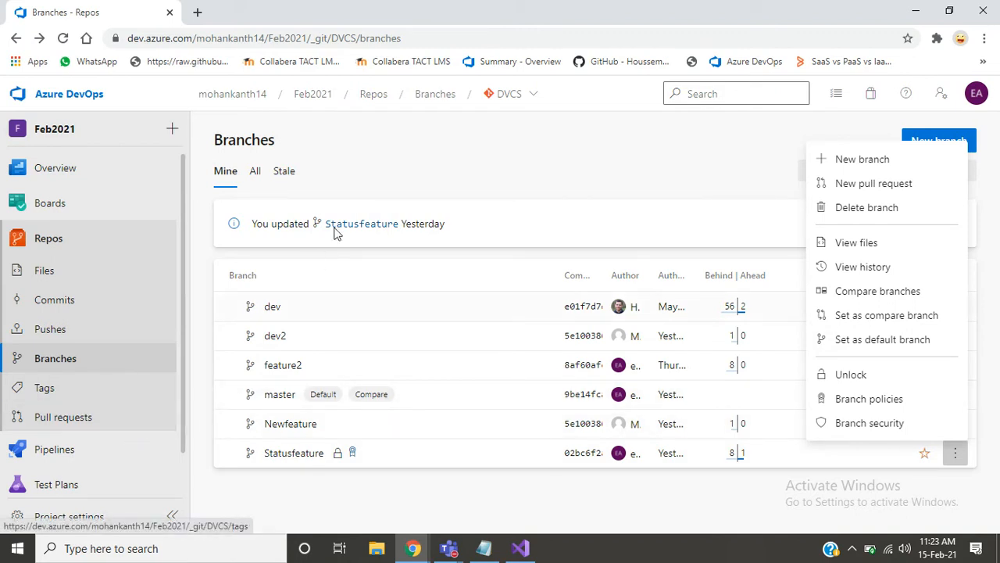
click(558, 175)
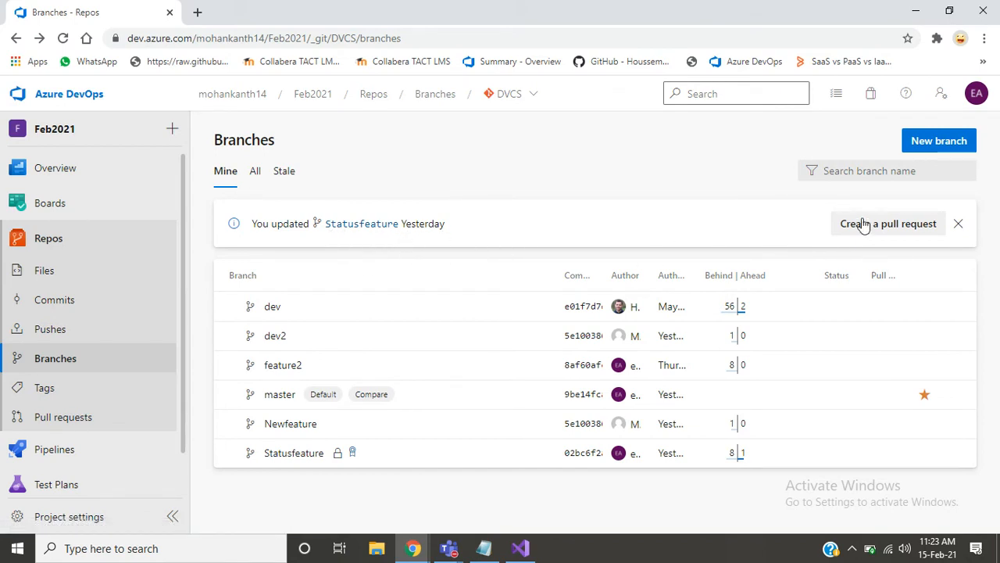
click(84, 276)
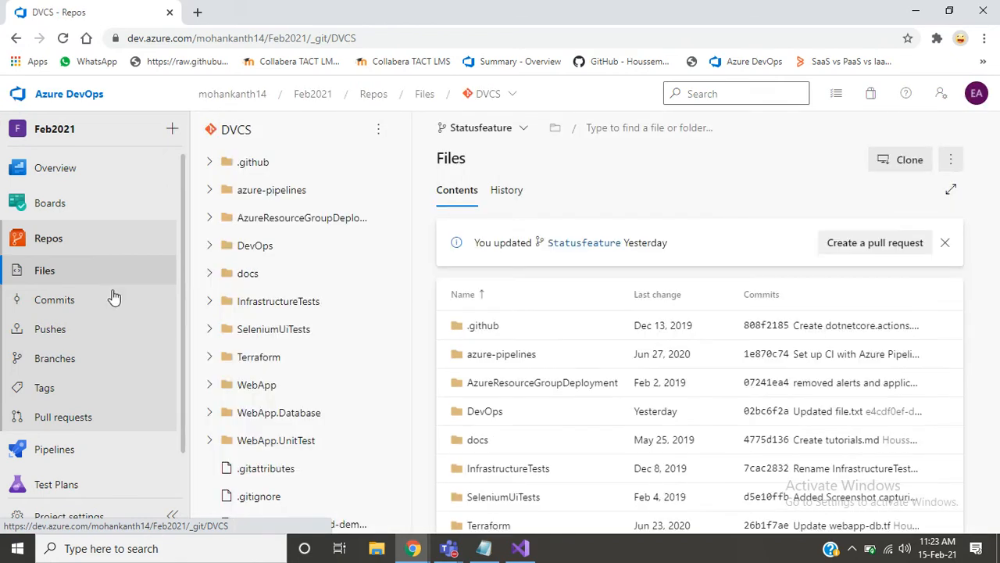
- Switch to the Notepad notes and add "Make a change to the branch and merge the code into master branch using pull request" below the pull request definition
click(484, 549)
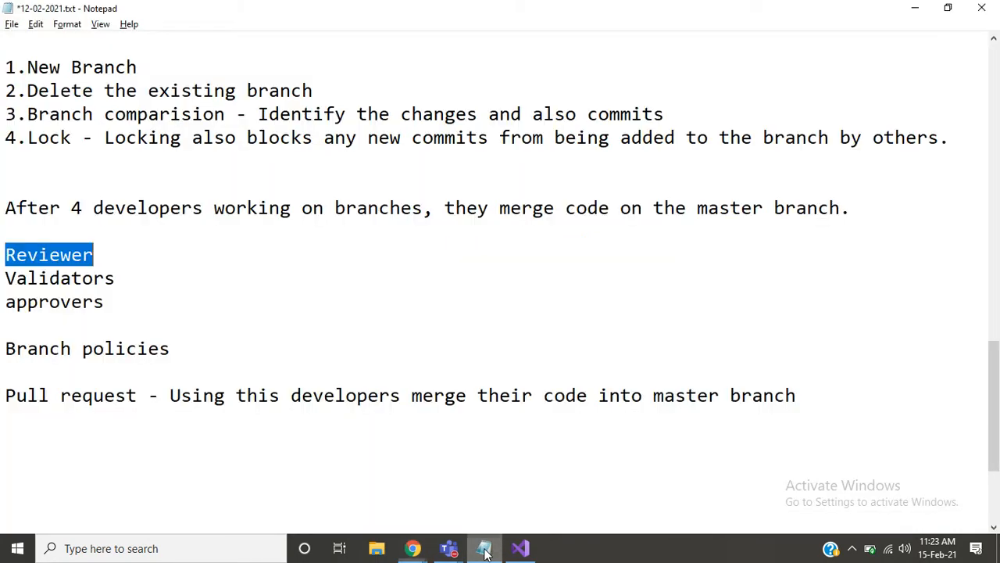
click(834, 412)
text(\)
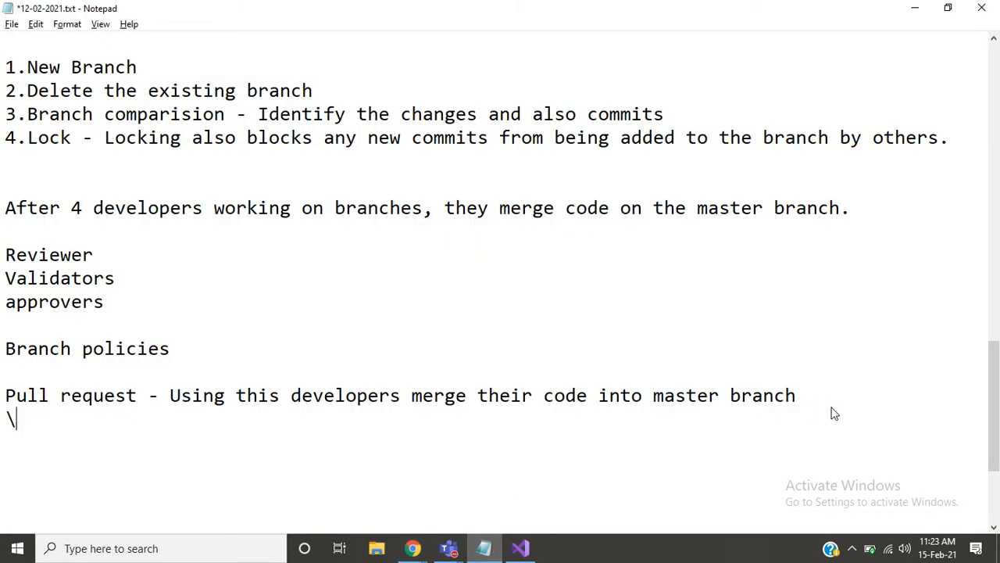
key(BackSpace)
key(Return)
key(Return)
text(Make a change to)
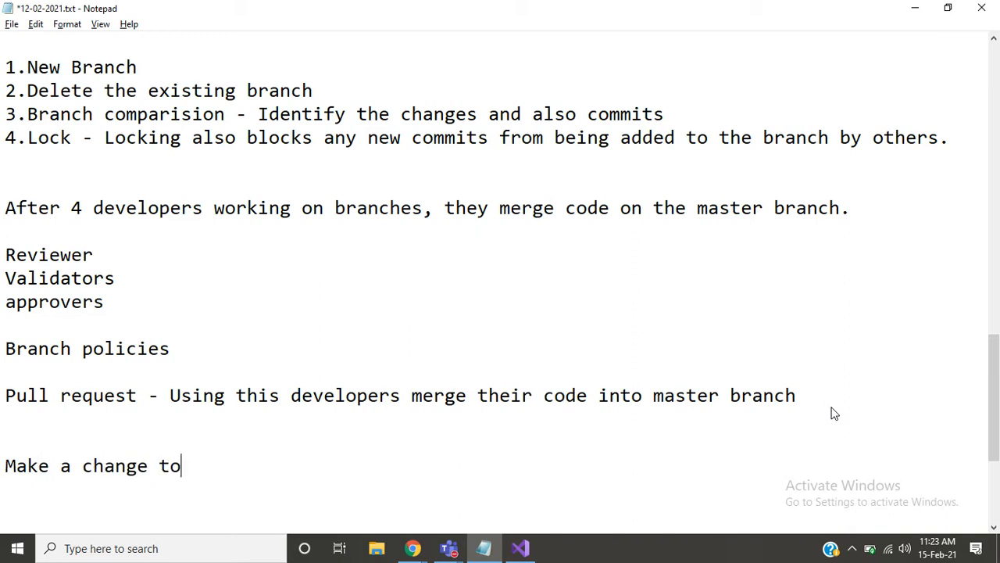
text( the branch)
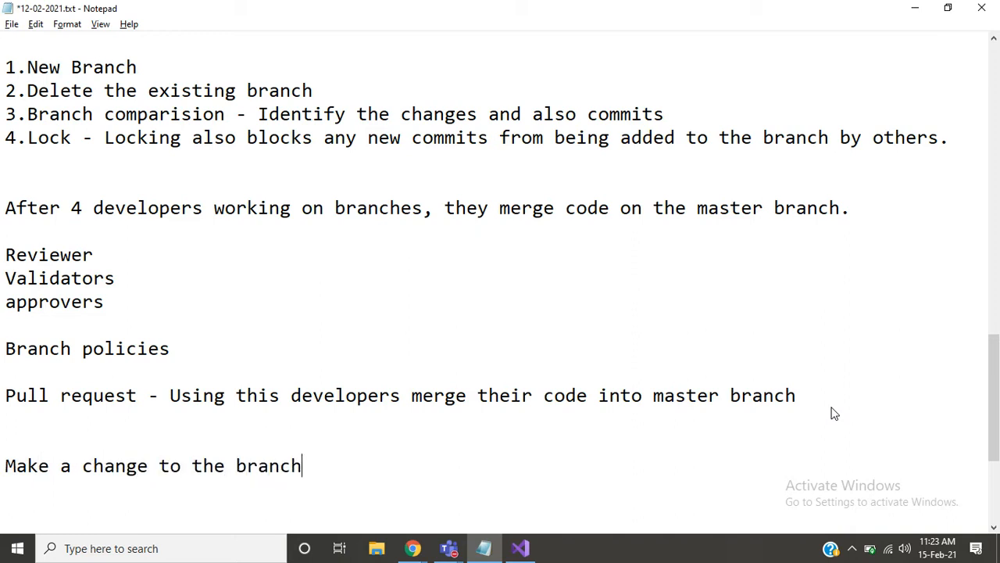
text( and ,er)
key(BackSpace)
key(BackSpace)
key(BackSpace)
text(merge the)
key(BackSpace)
key(BackSpace)
key(BackSpace)
key(BackSpace)
key(BackSpace)
key(BackSpace)
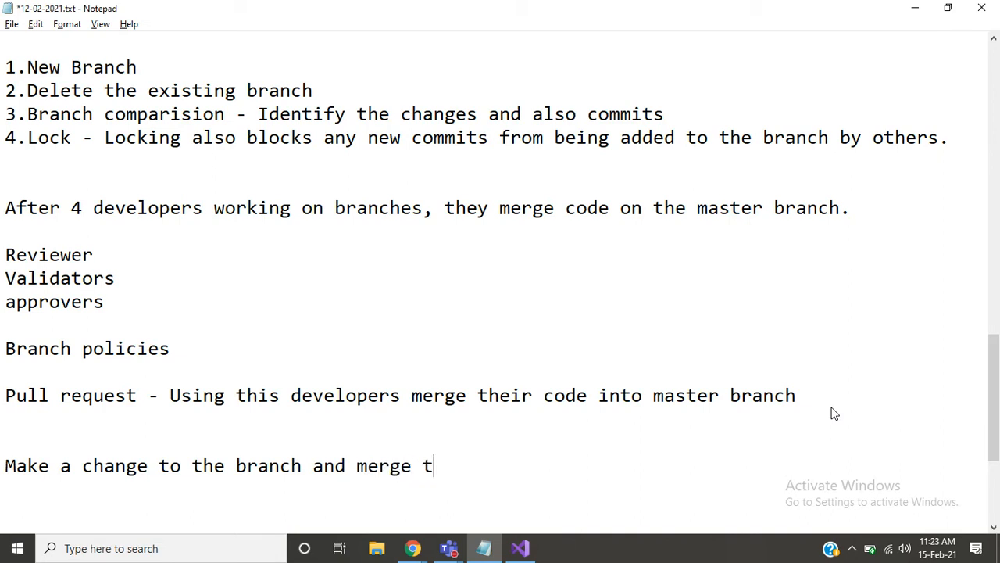
key(BackSpace)
text(ge the )
text(cpde)
key(BackSpace)
key(BackSpace)
key(BackSpace)
key(BackSpace)
text(ode into t)
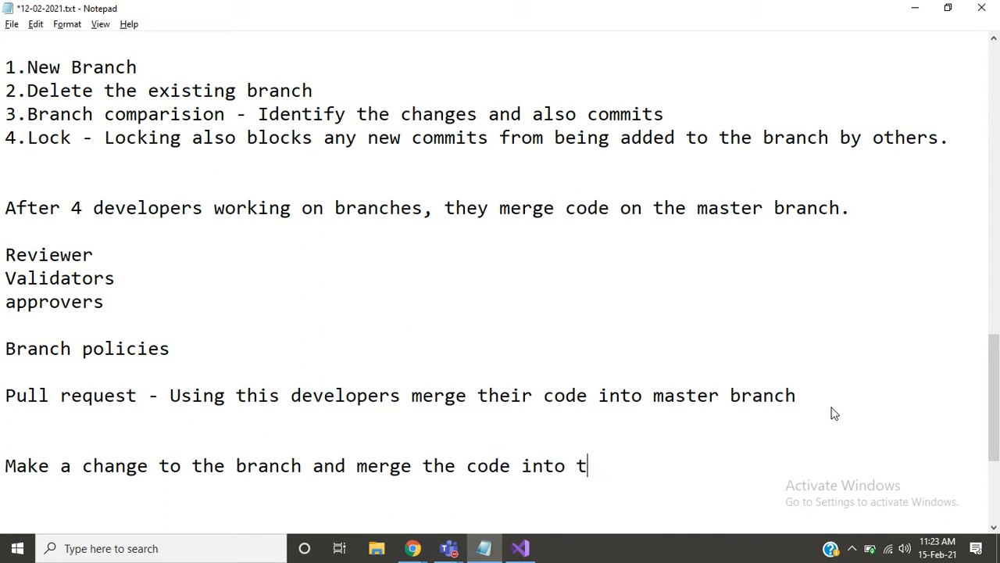
key(BackSpace)
text(master)
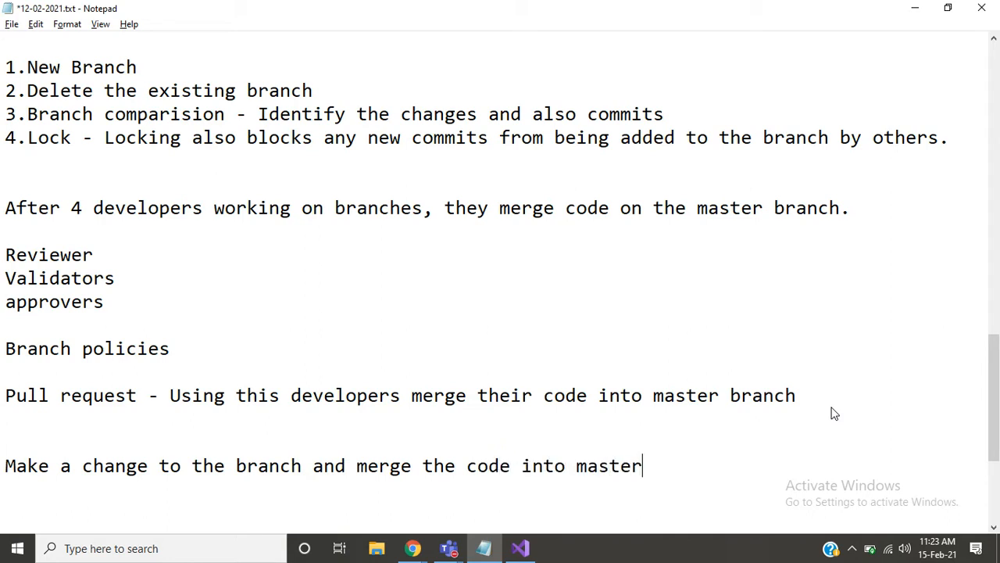
text( bra)
key(BackSpace)
text(anh)
key(BackSpace)
key(BackSpace)
text(v)
key(BackSpace)
text(ch iusi)
key(BackSpace)
key(BackSpace)
key(BackSpace)
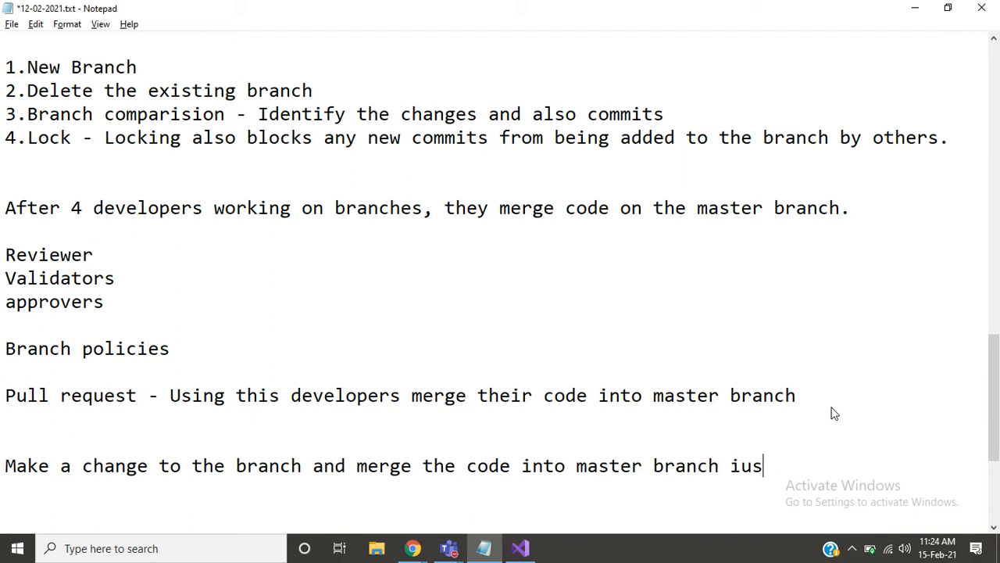
key(BackSpace)
text(using pulk)
key(BackSpace)
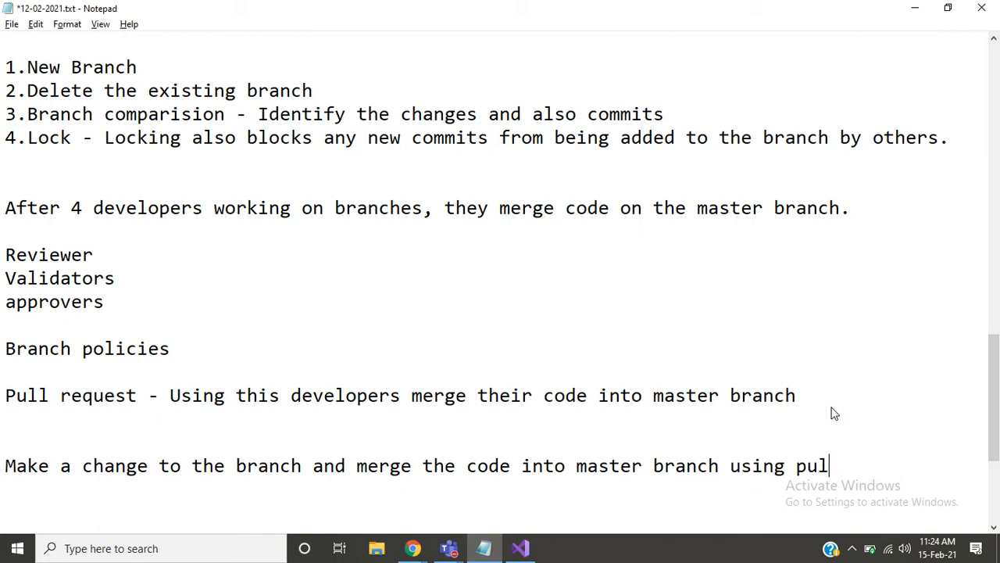
text(l request)
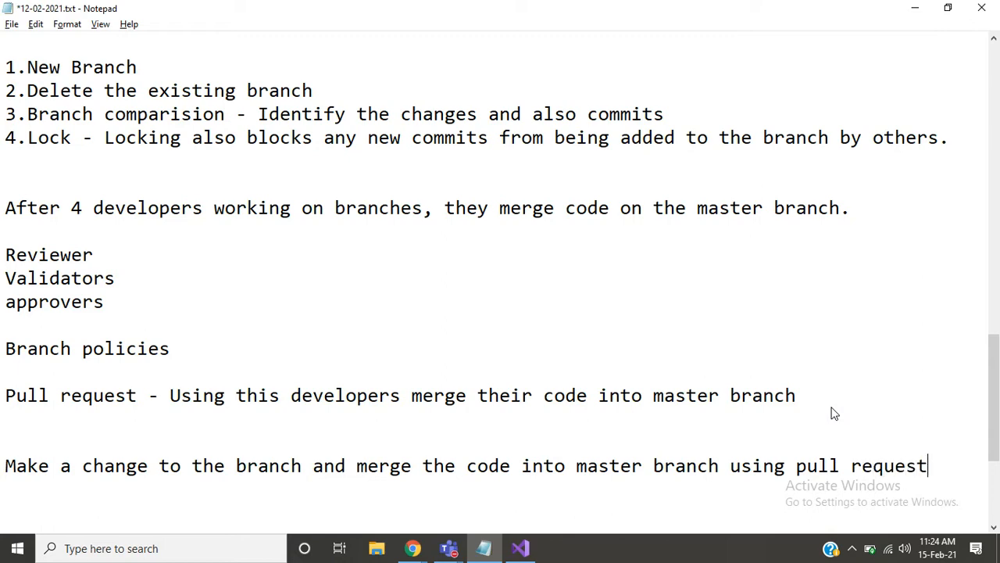
key(Return)
key(Return)
- Switch back to Azure DevOps in Chrome and open file.txt from the DevOps folder on the Statusfeature branch
key(alt+Tab)
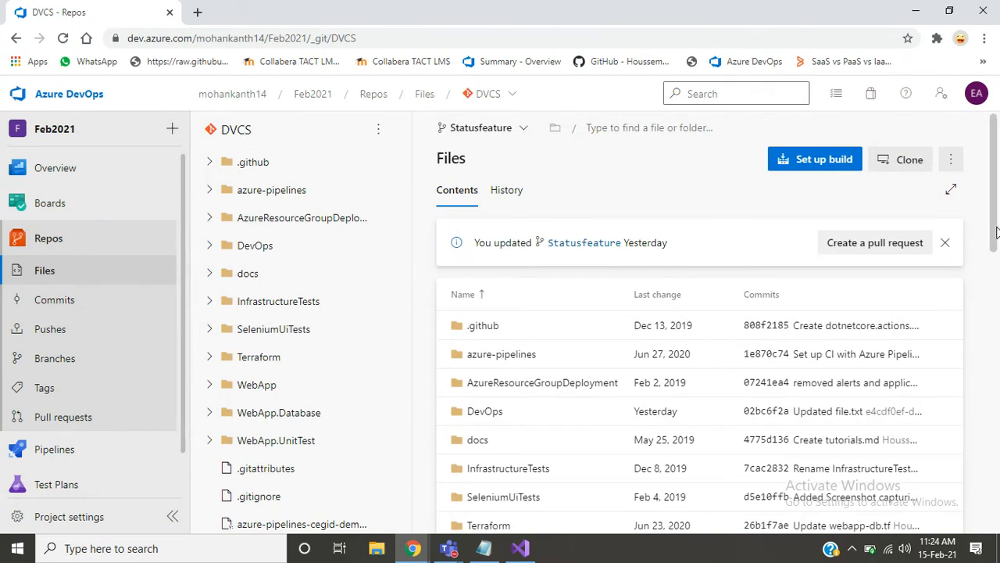
scroll(999, 279, down, 1)
scroll(997, 278, down, 4)
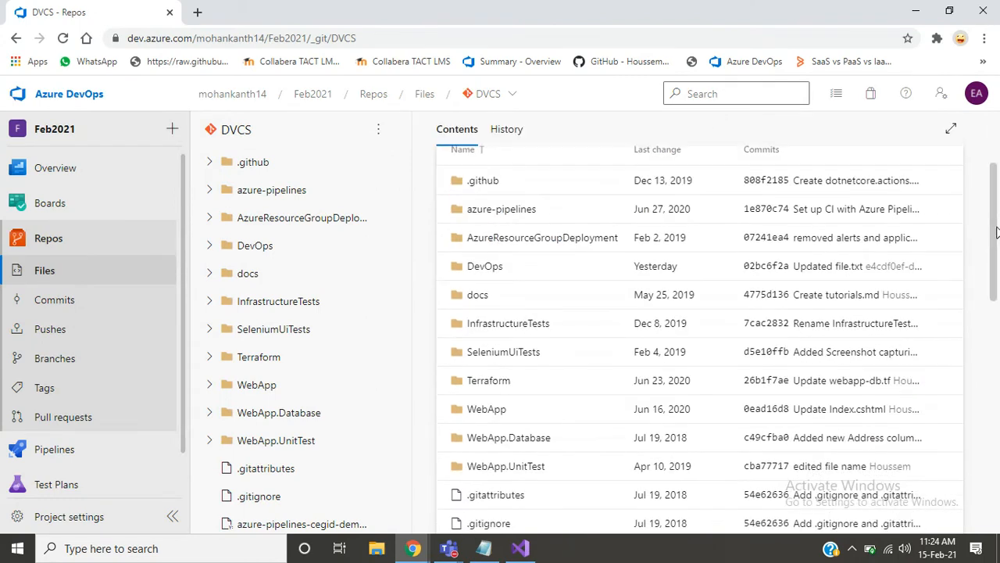
scroll(995, 202, up, 4)
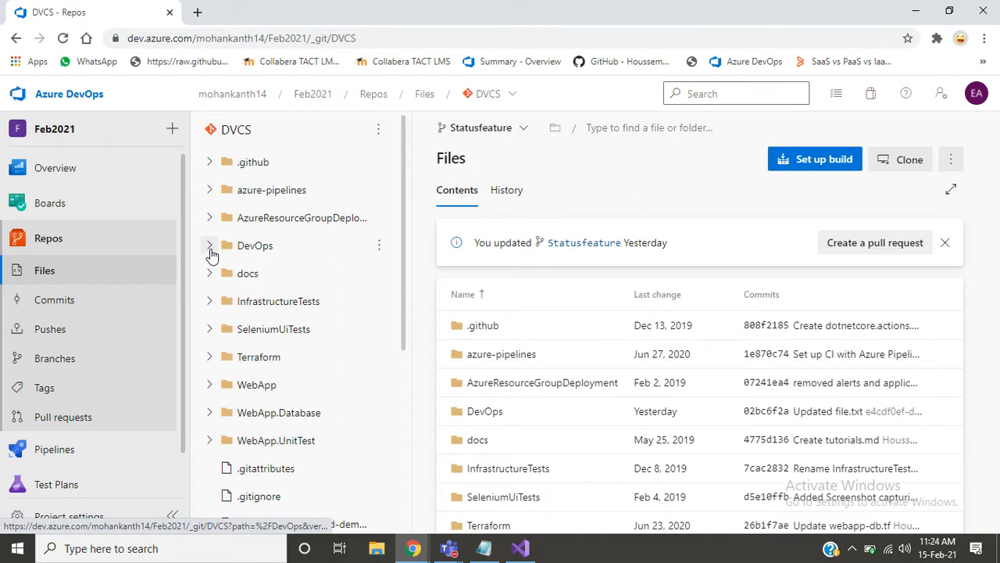
click(210, 251)
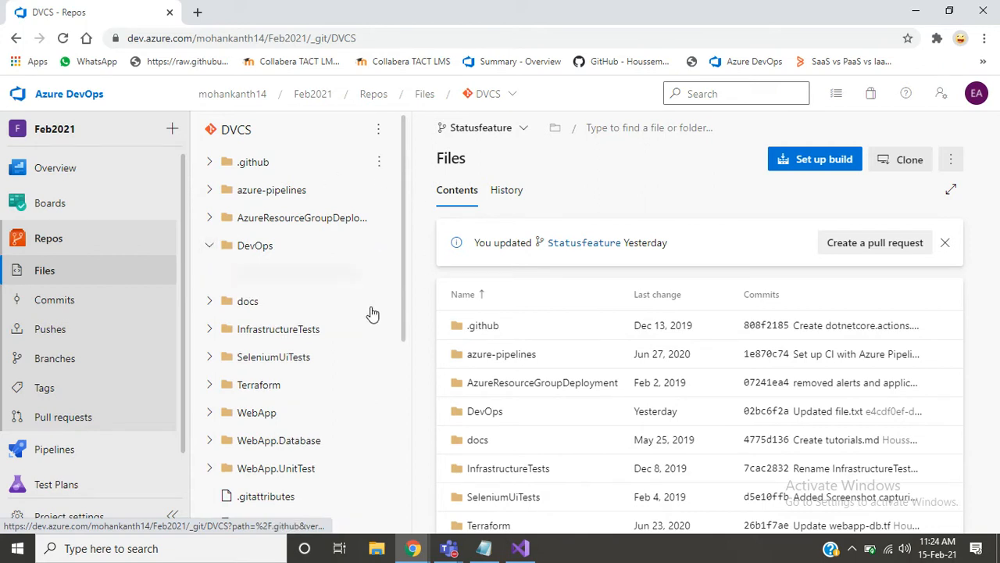
click(270, 281)
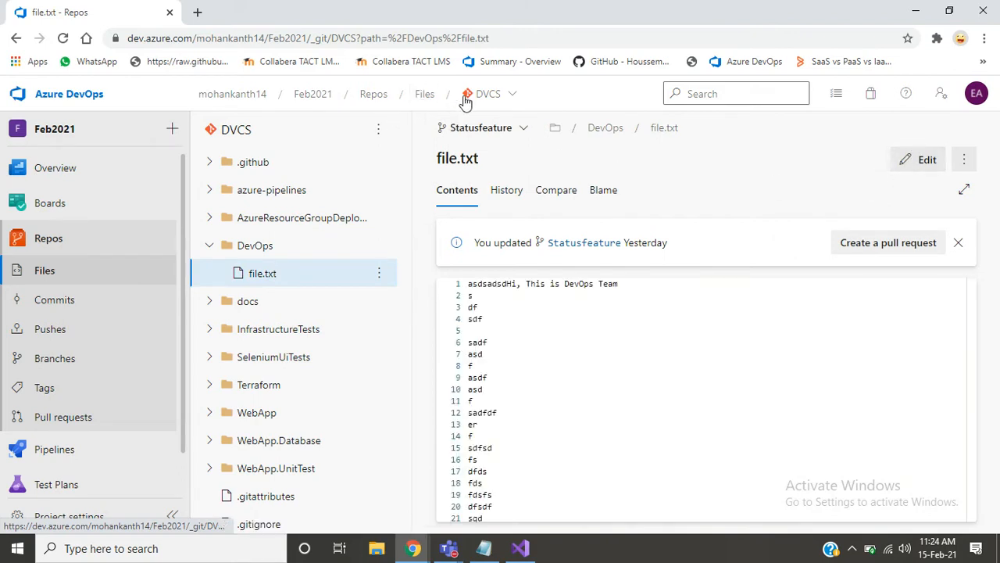
- Switch file.txt to the master branch and create a new branch named Developers based on master
click(474, 132)
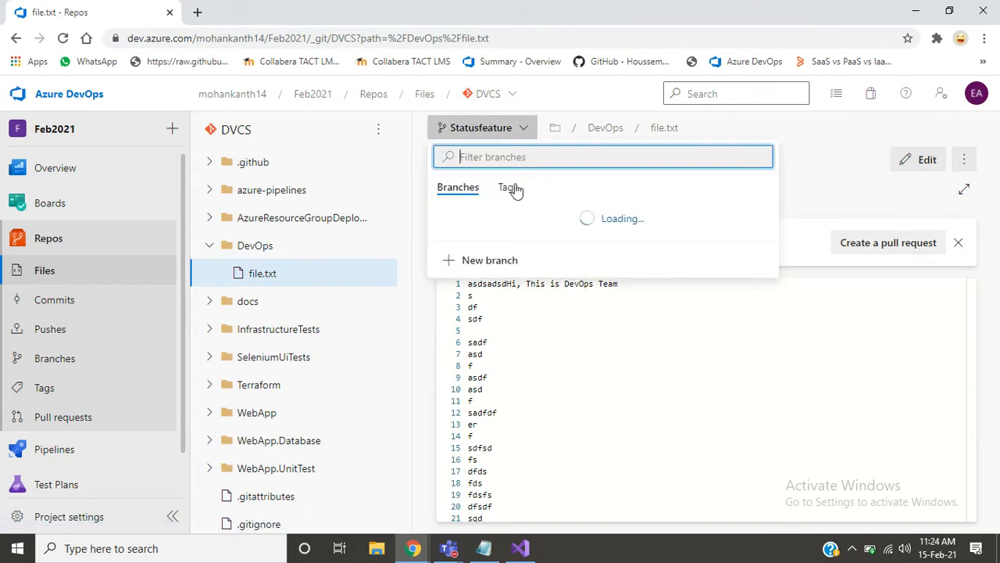
click(502, 211)
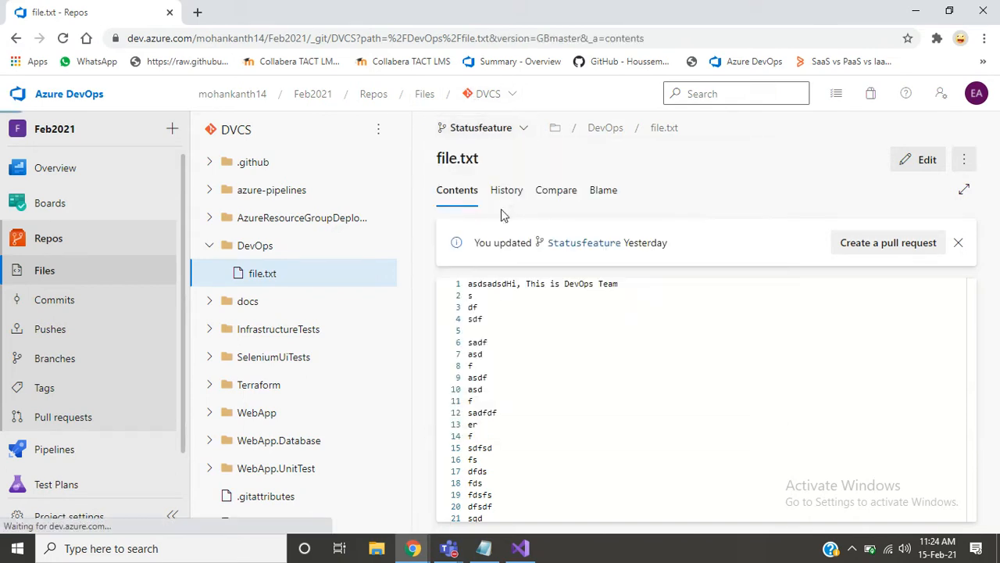
click(456, 133)
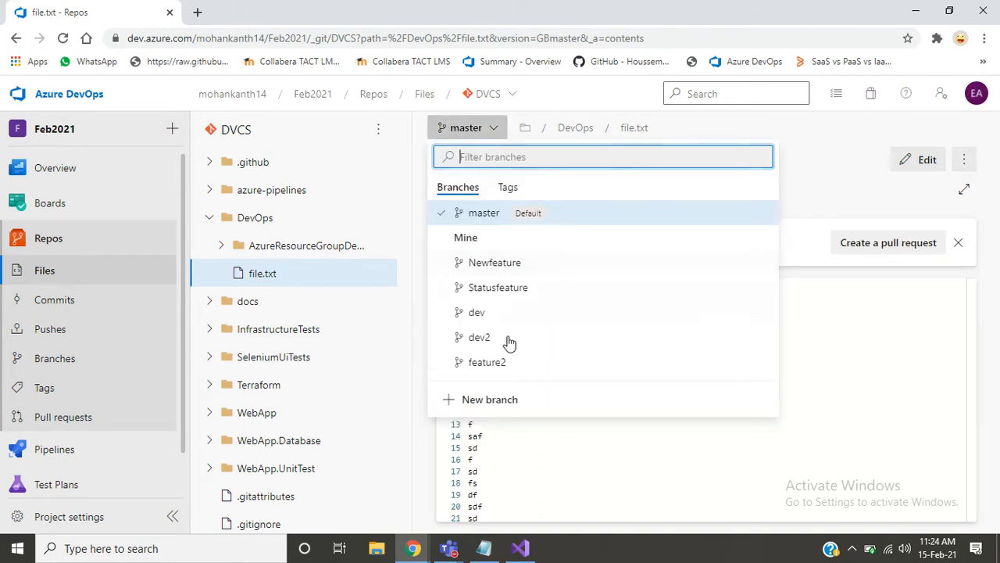
click(490, 399)
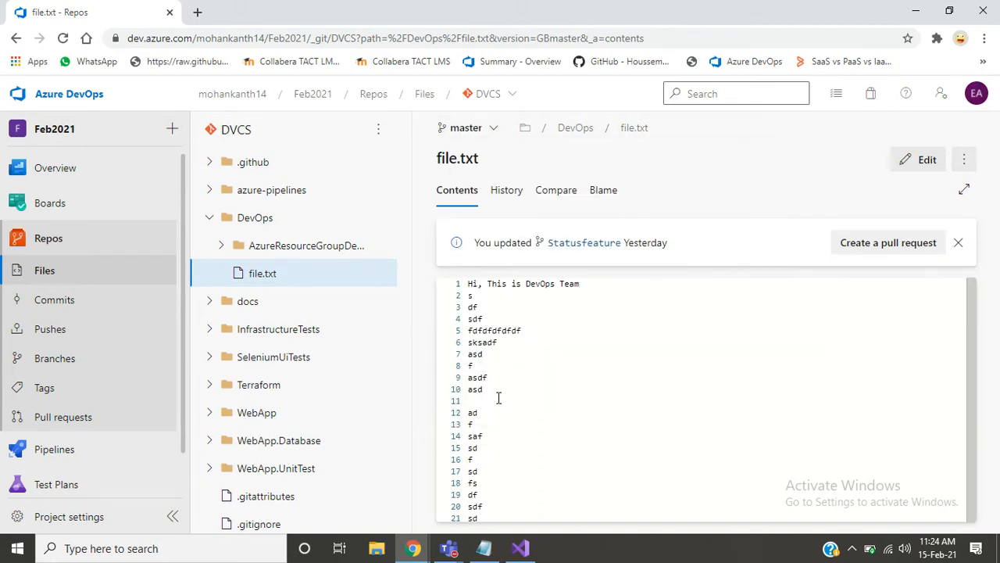
text(D)
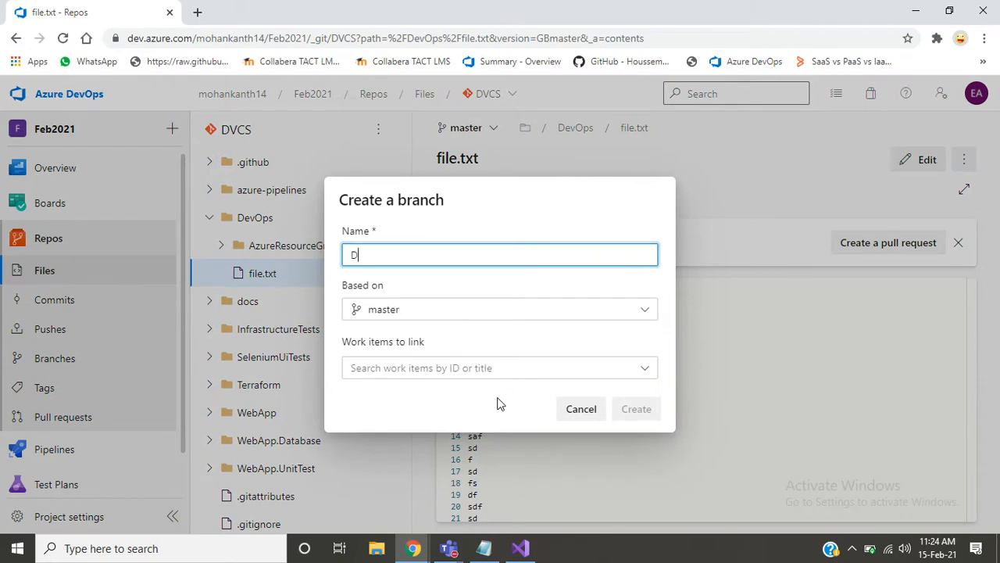
text(evelopers)
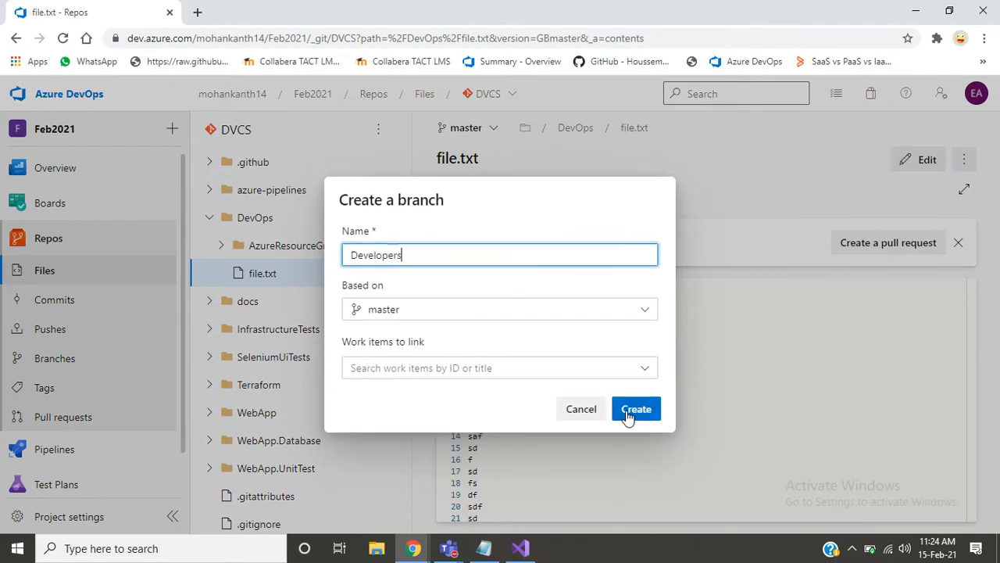
click(633, 409)
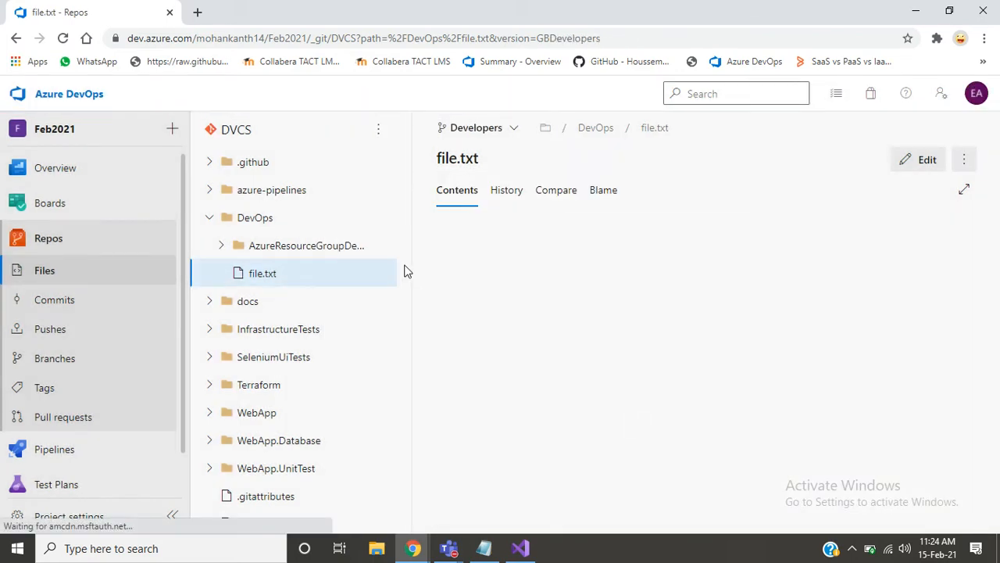
- Start editing file.txt on the Developers branch and fill the empty line 11 with "dfdsfdfd"
click(938, 160)
click(481, 331)
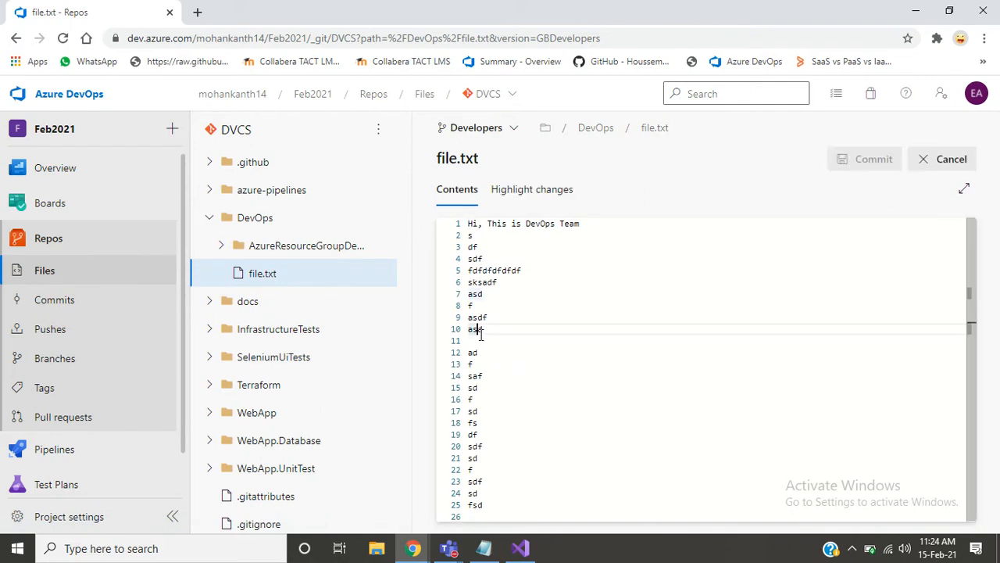
click(479, 341)
text(dfdsfdfd)
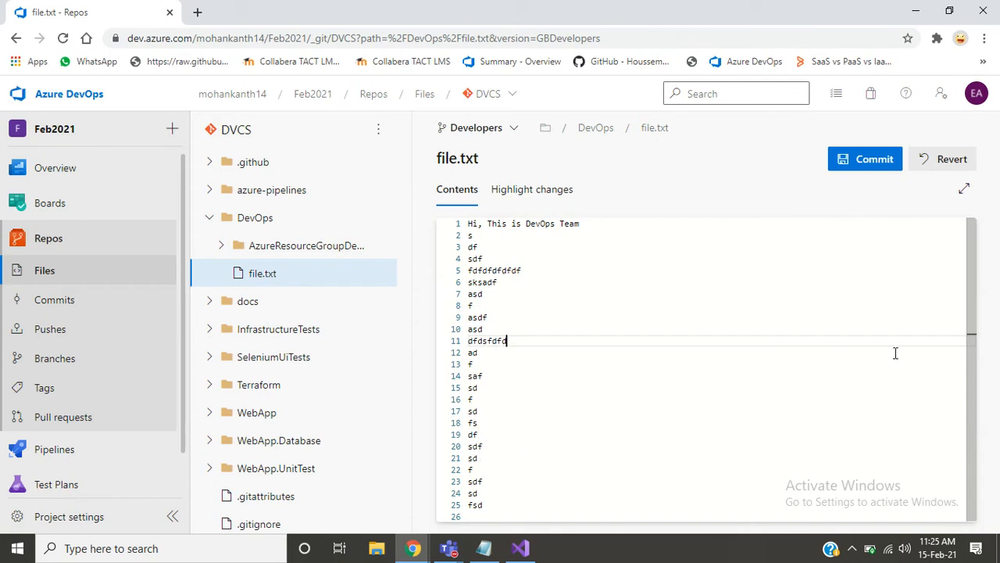
- Append filler and blank lines to file.txt from "wdsf" on line 28 to "efe" on line 61, and commit them to the Developers branch
drag(975, 364, 974, 410)
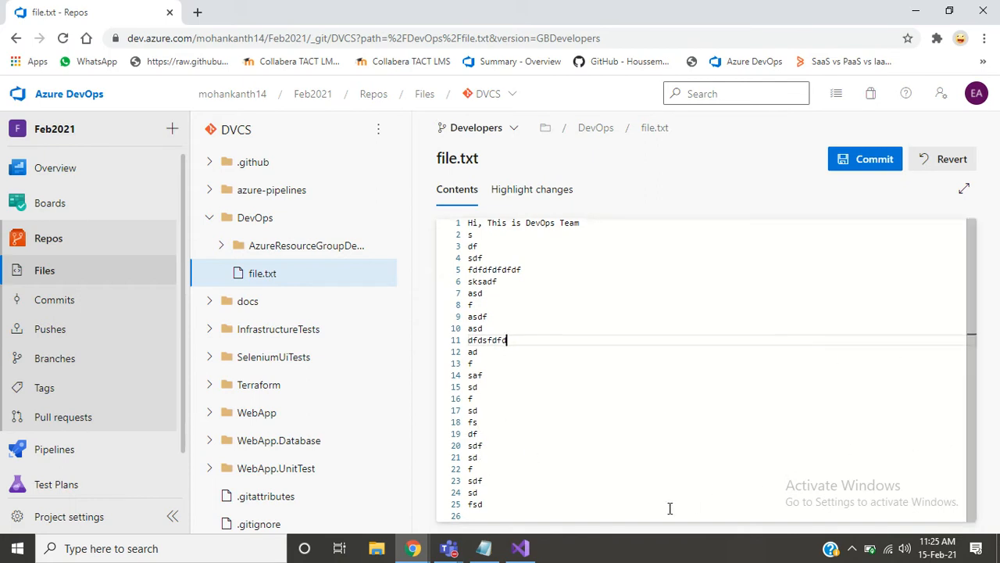
click(613, 515)
key(Return)
key(Return)
text(wdsf)
key(Return)
text(s)
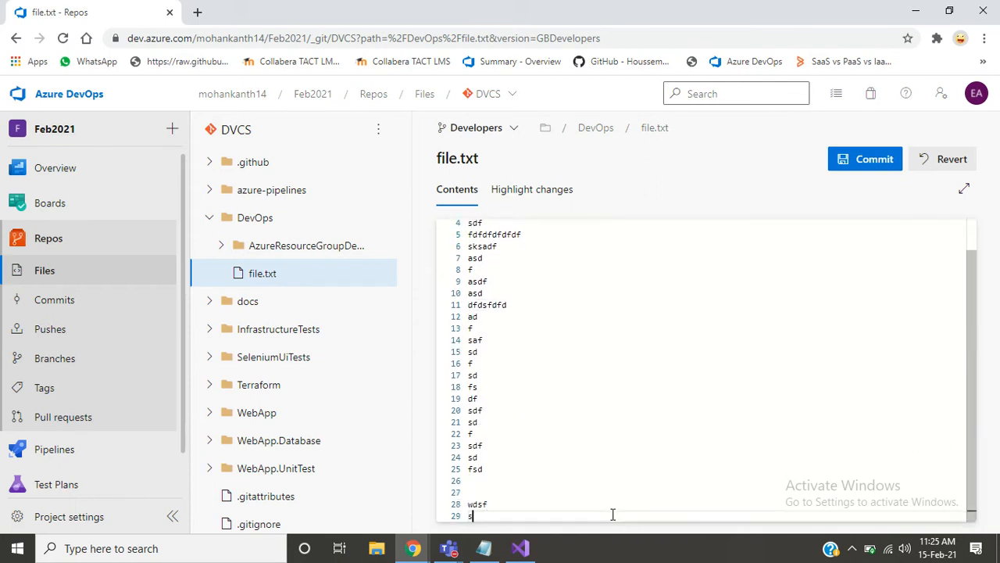
text(afsdf  sdf sdfs dfdsfdfdfsd fdfdfdfdfdfsdf sd fdfdfdfdfdfs)
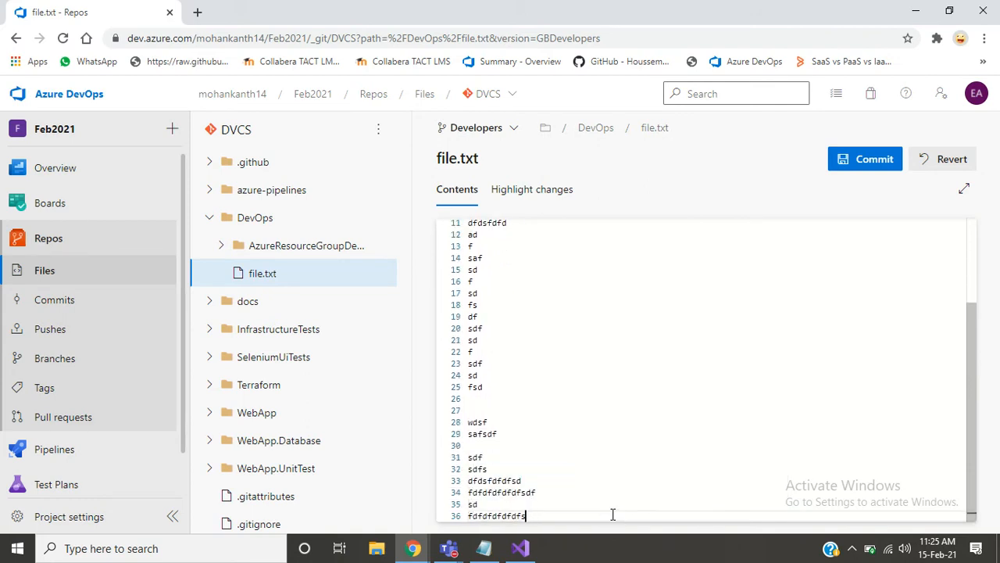
text(df)
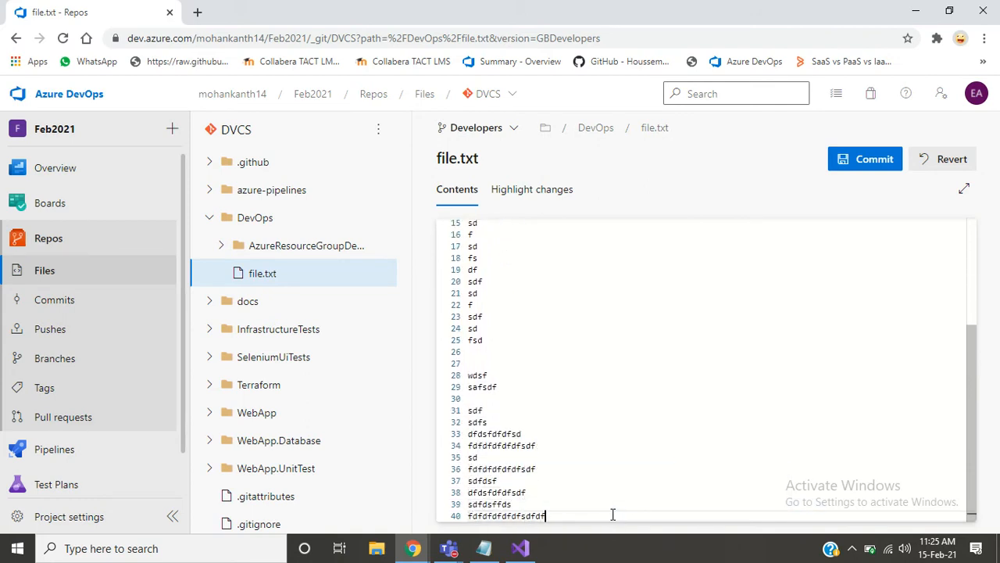
text( sdf)
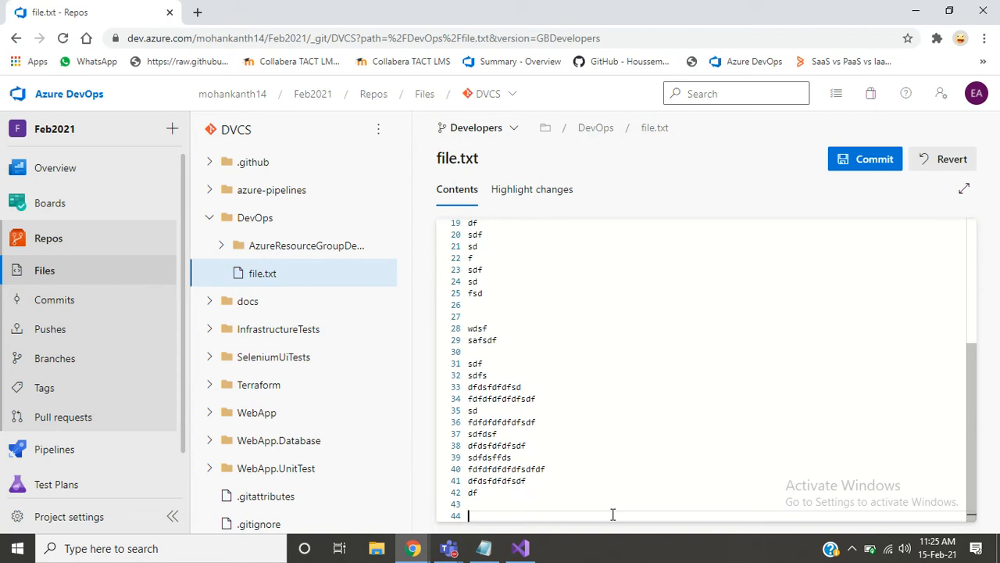
text(dsf dfdsfdfdfsdf sdfdsffds fdfdfdfdfdfsdfdf dfdsfdfdfsdf df                   efe)
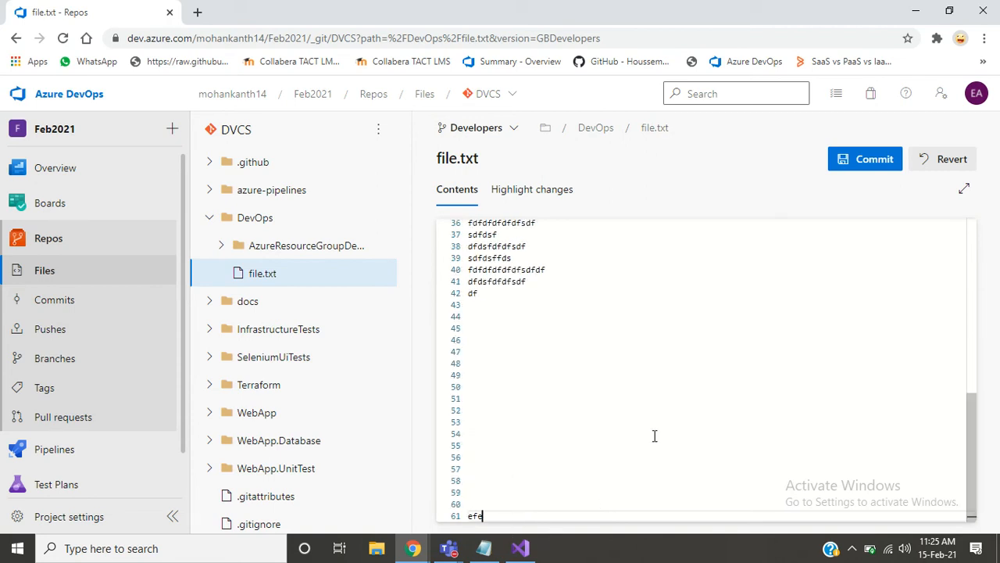
click(861, 157)
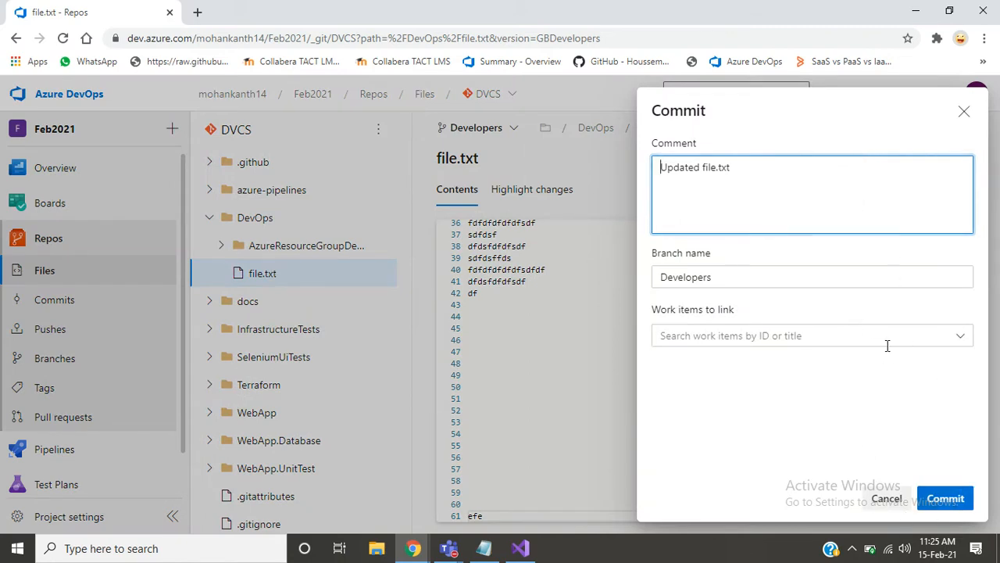
click(959, 507)
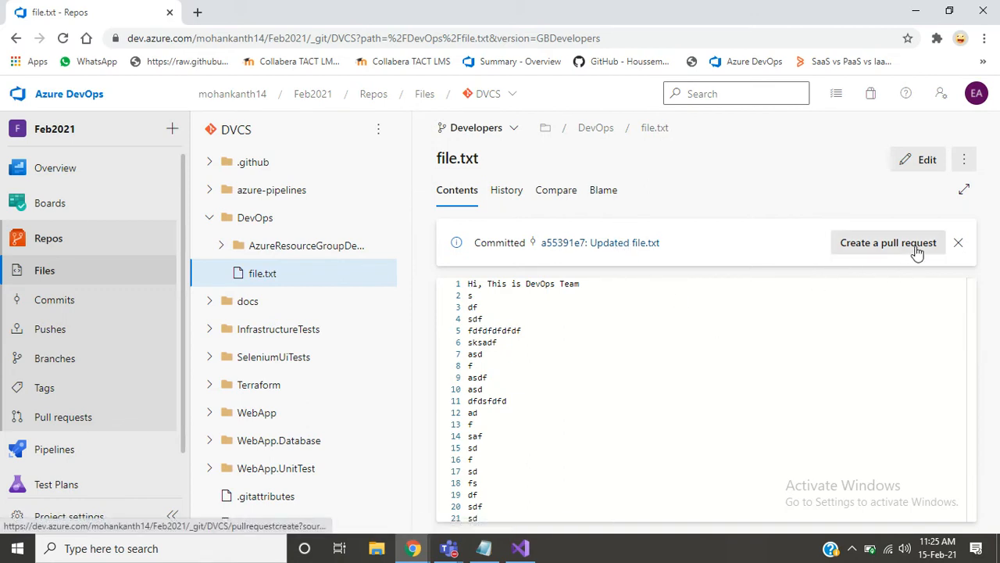
click(485, 548)
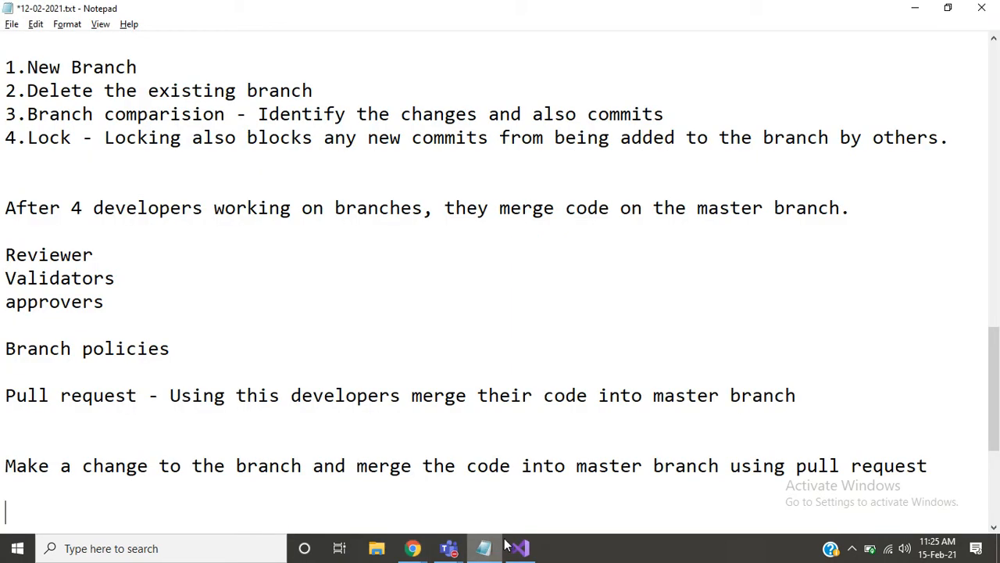
key(alt+Tab)
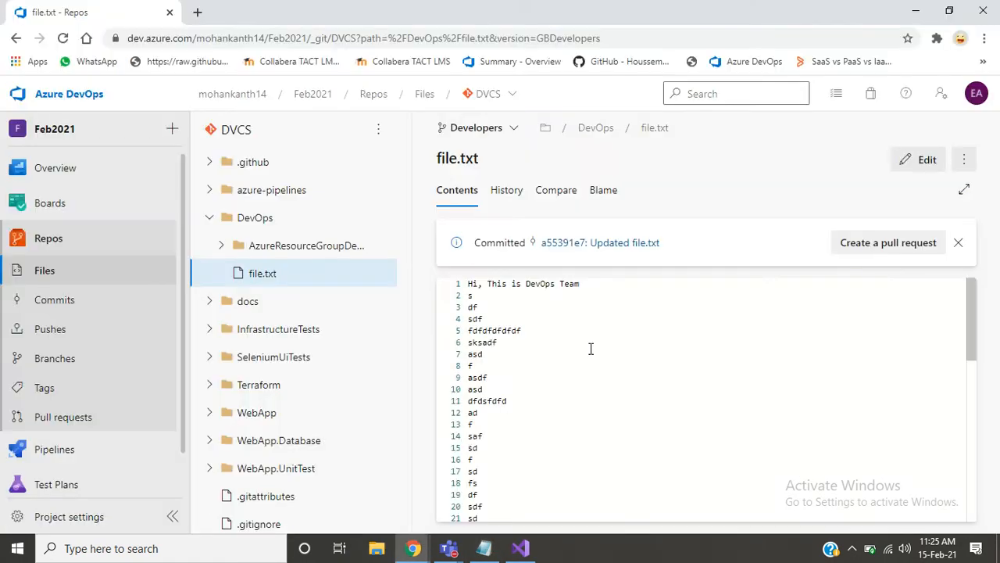
click(591, 348)
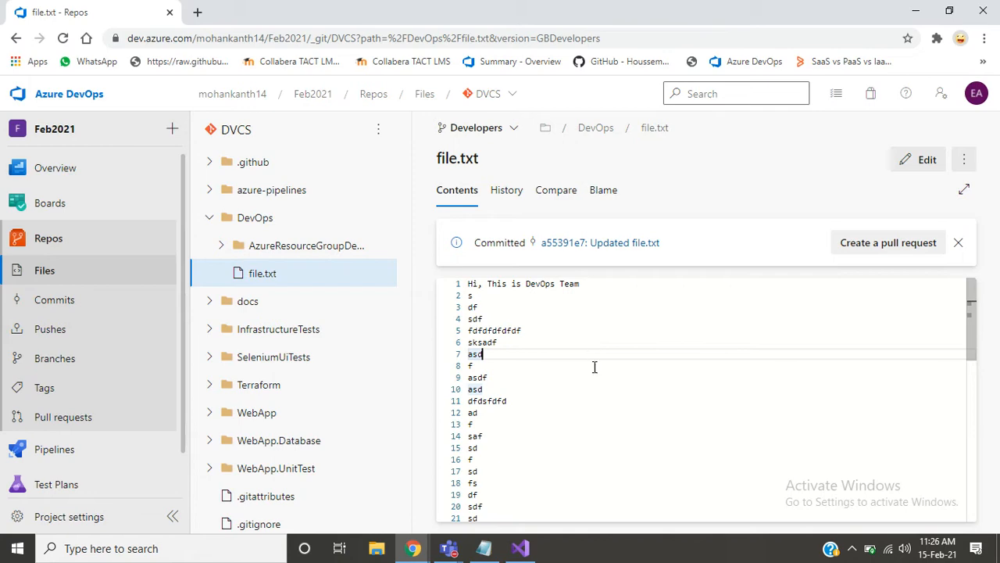
click(485, 550)
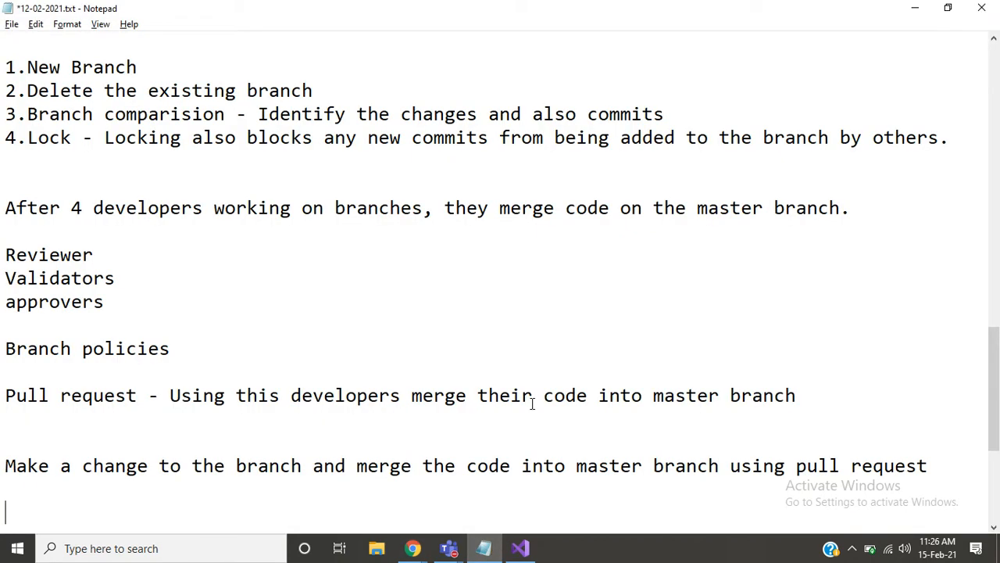
click(484, 548)
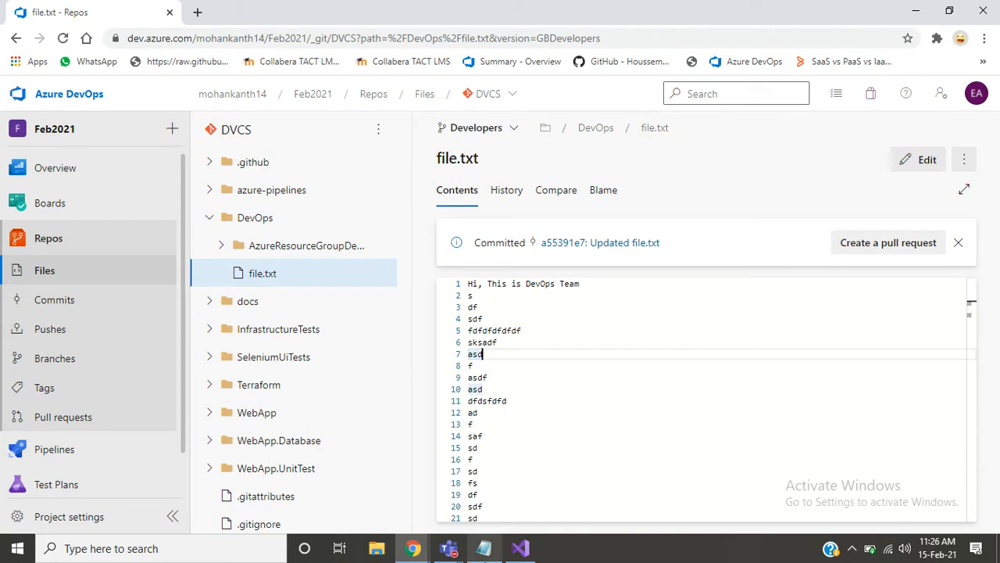
- Switch to the Notepad notes and add the line "Master Branch - Feature -" below the pull request instruction
key(alt+Tab)
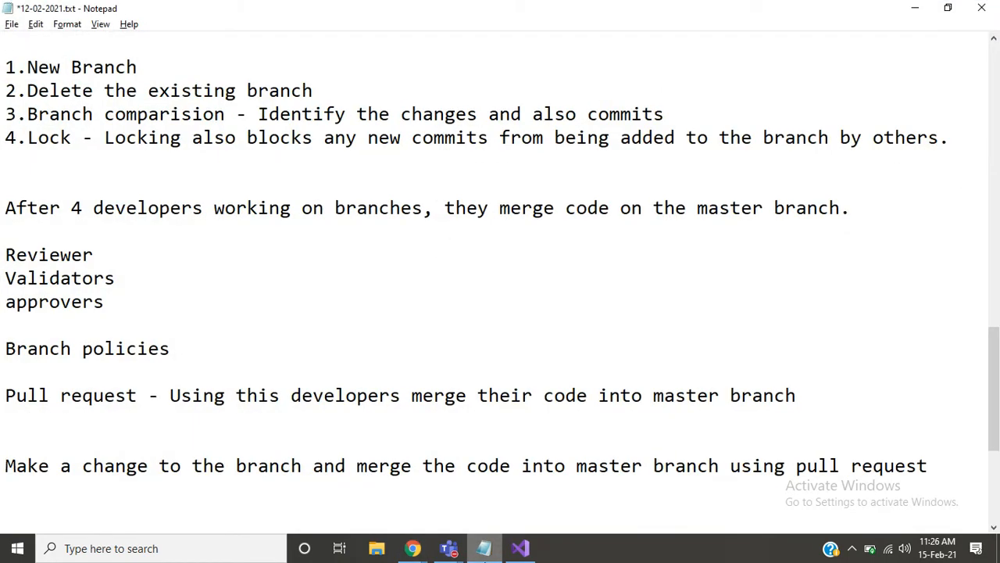
text(m)
key(BackSpace)
text(Master Branch -)
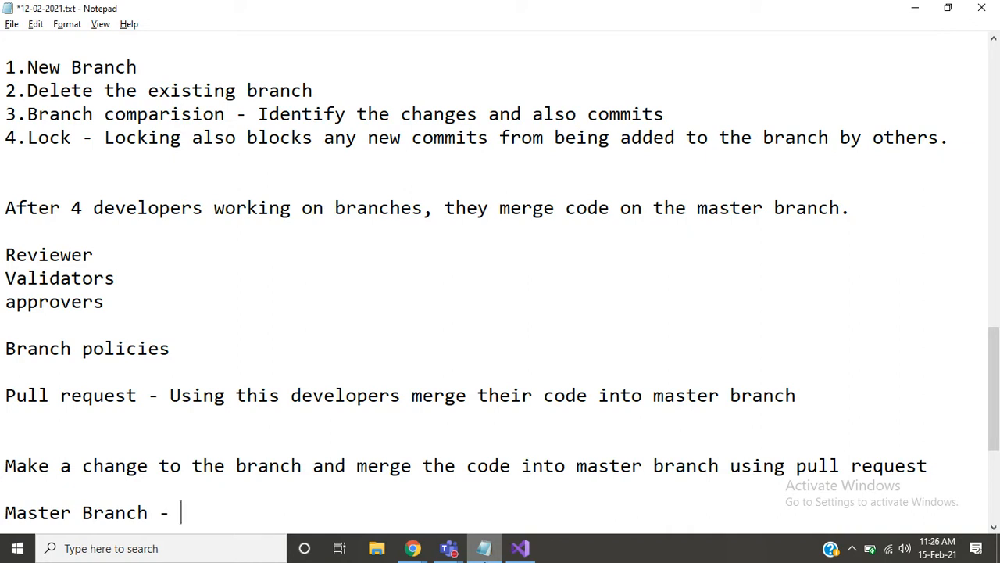
text(Feature )
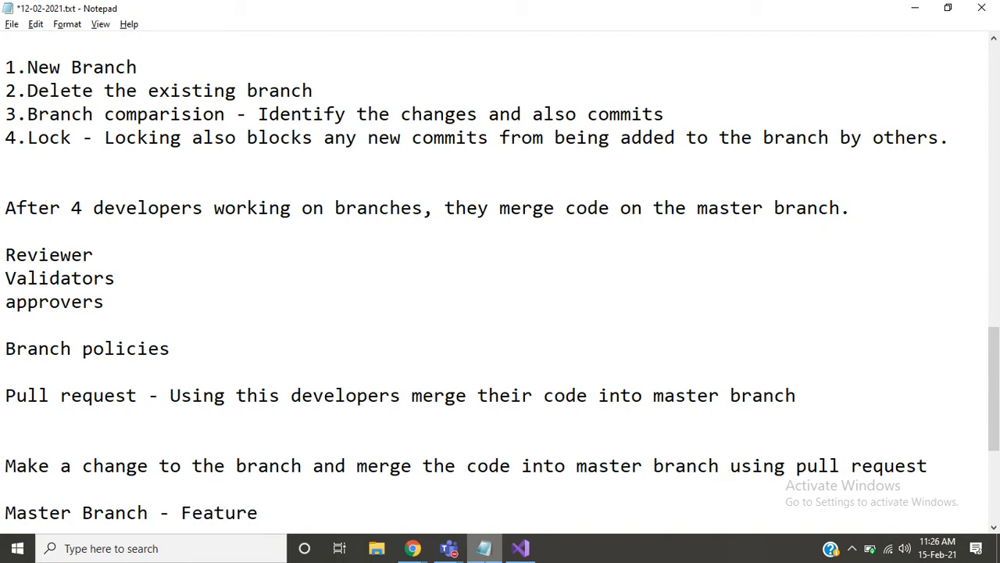
text(-)
- Switch back to Azure DevOps in Chrome and start a new pull request from Developers into master
key(alt+Tab)
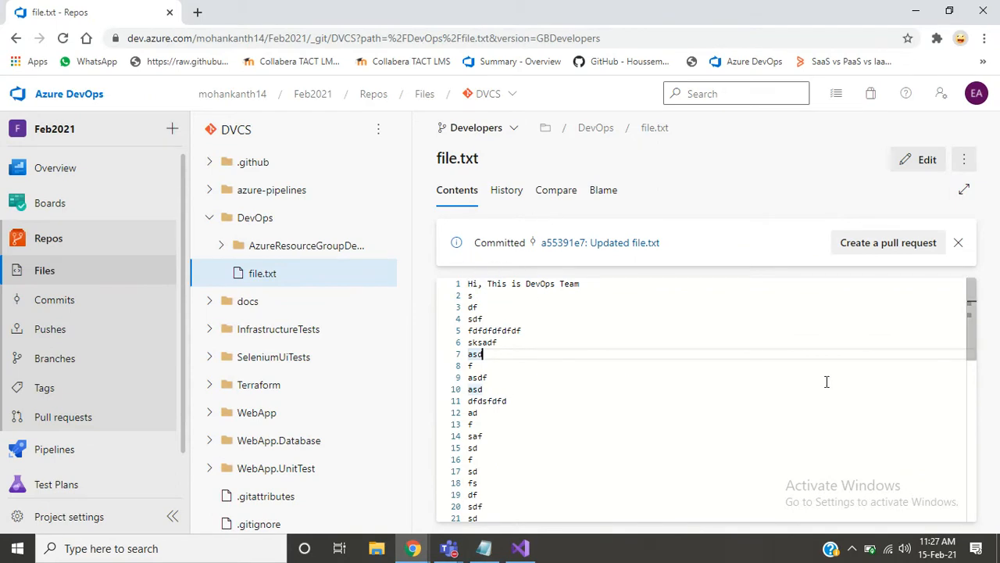
mouse_move(972, 309)
mouse_down()
mouse_move(968, 489)
mouse_move(969, 308)
mouse_up()
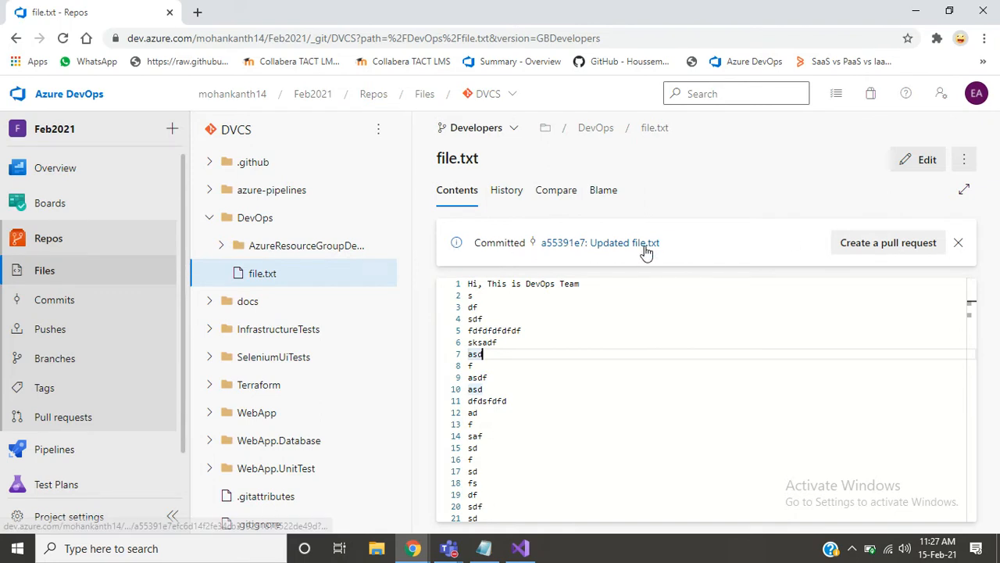
click(877, 243)
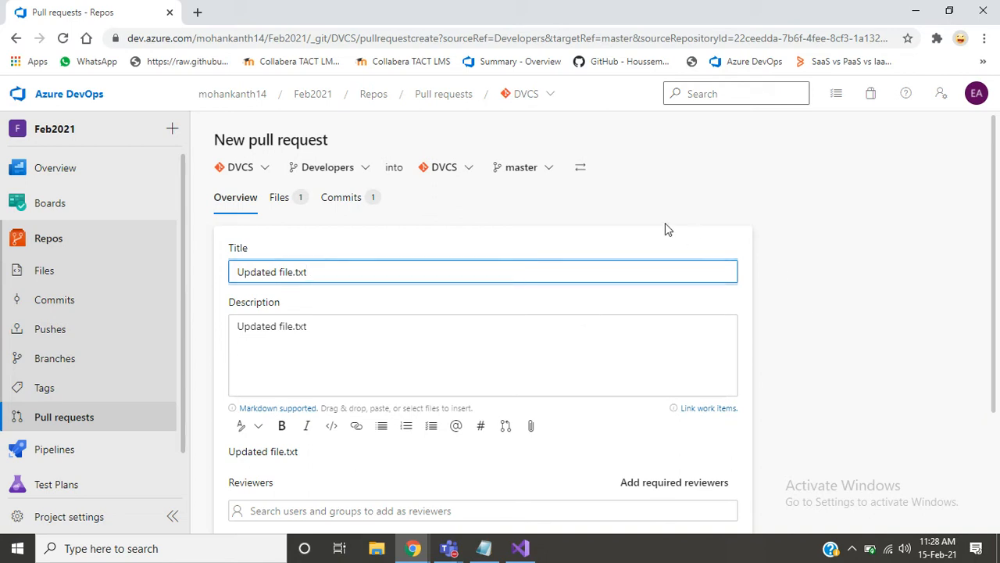
- Review the changed files and commits in the new pull request and return to its overview
click(298, 201)
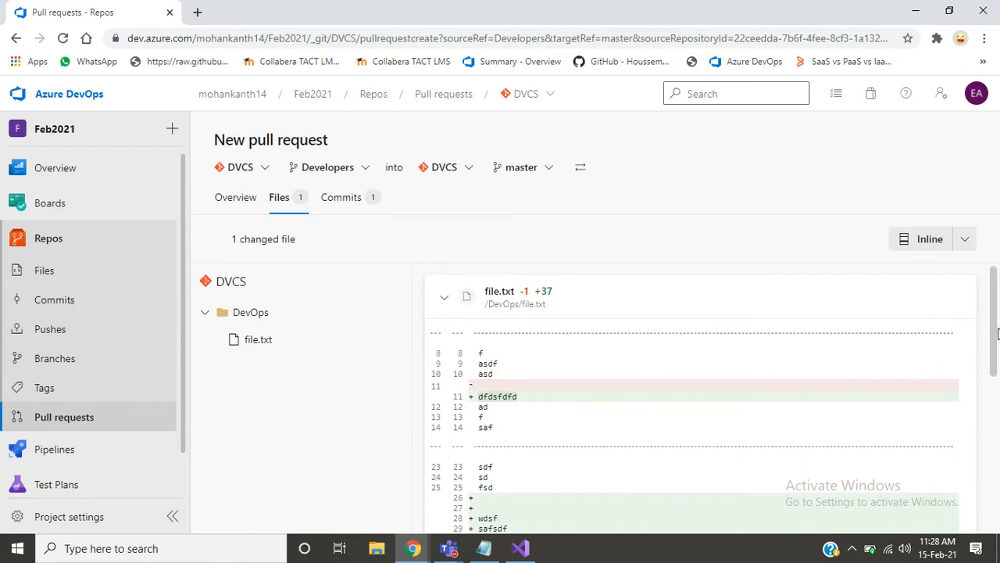
drag(997, 335, 999, 399)
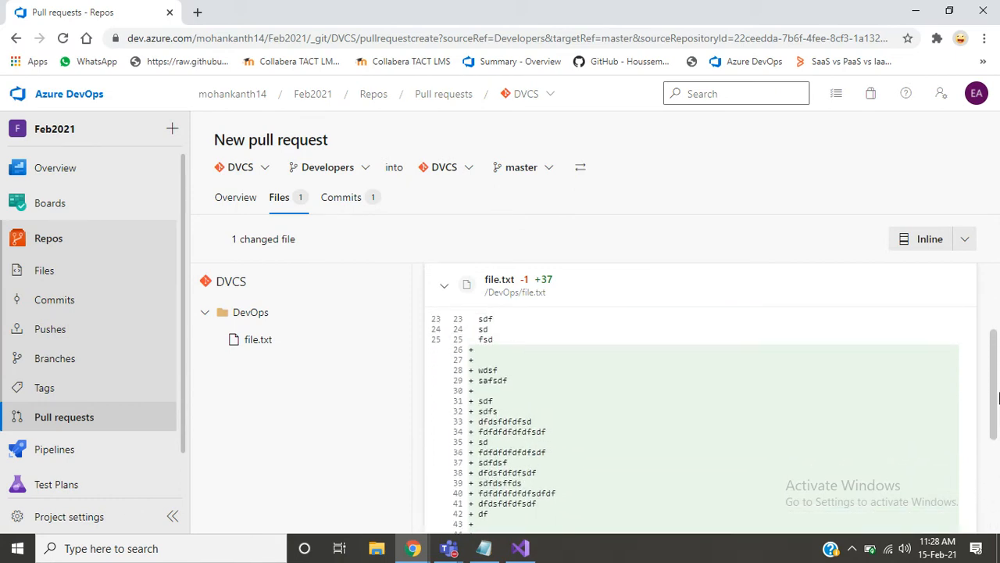
click(335, 204)
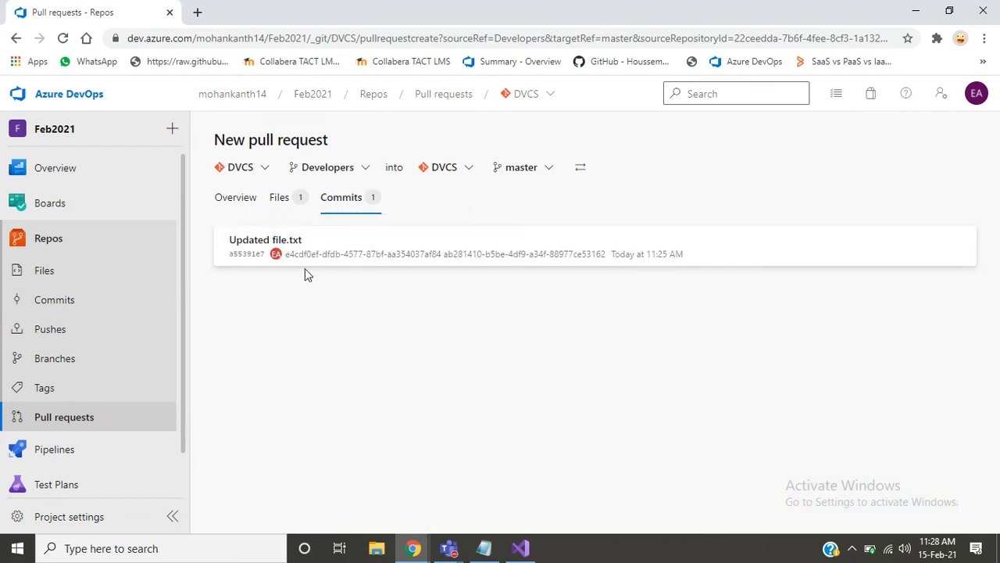
click(287, 202)
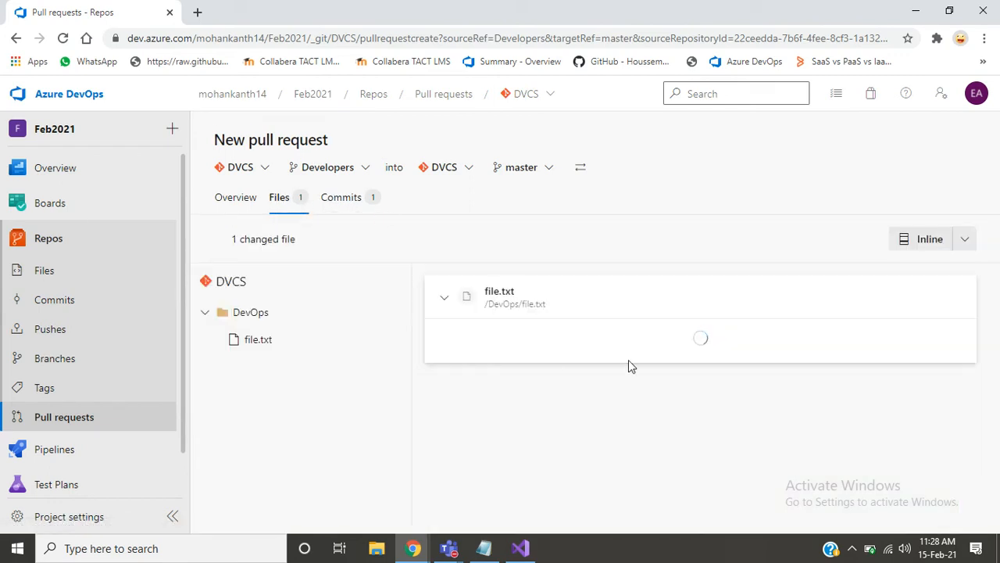
click(227, 202)
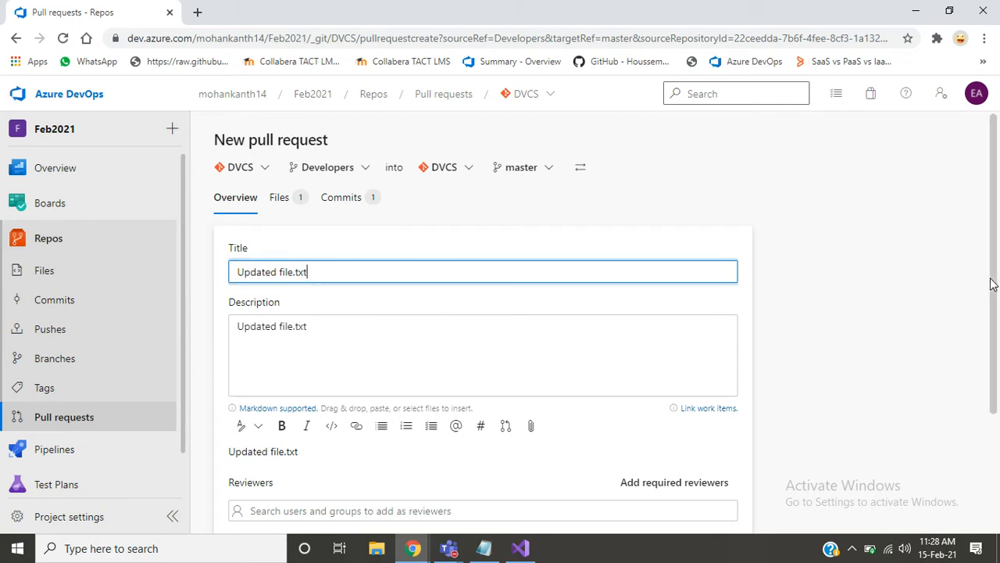
- Show the required reviewers field and add the suggested account as both required and optional reviewer of the new pull request
scroll(989, 285, down, 2)
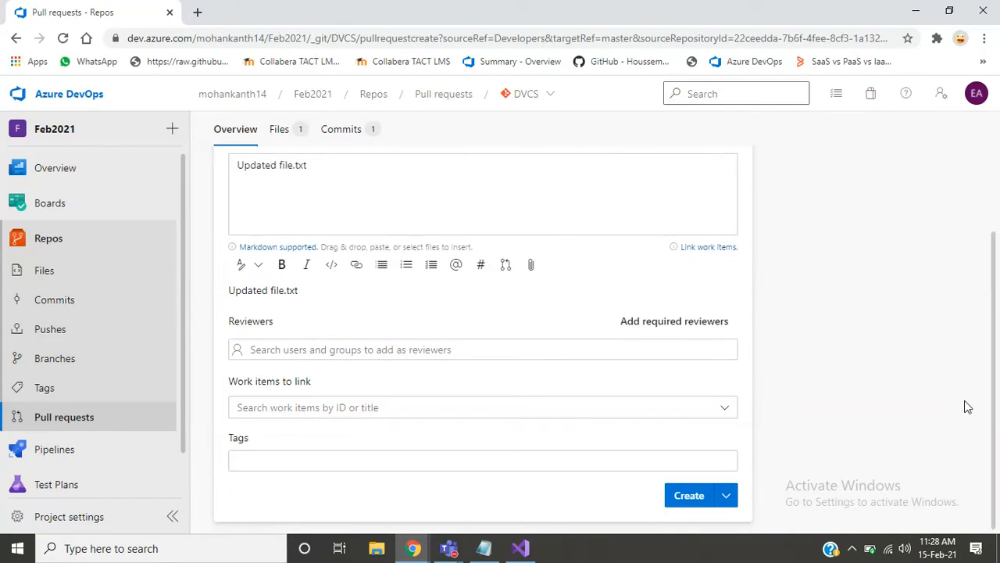
click(688, 331)
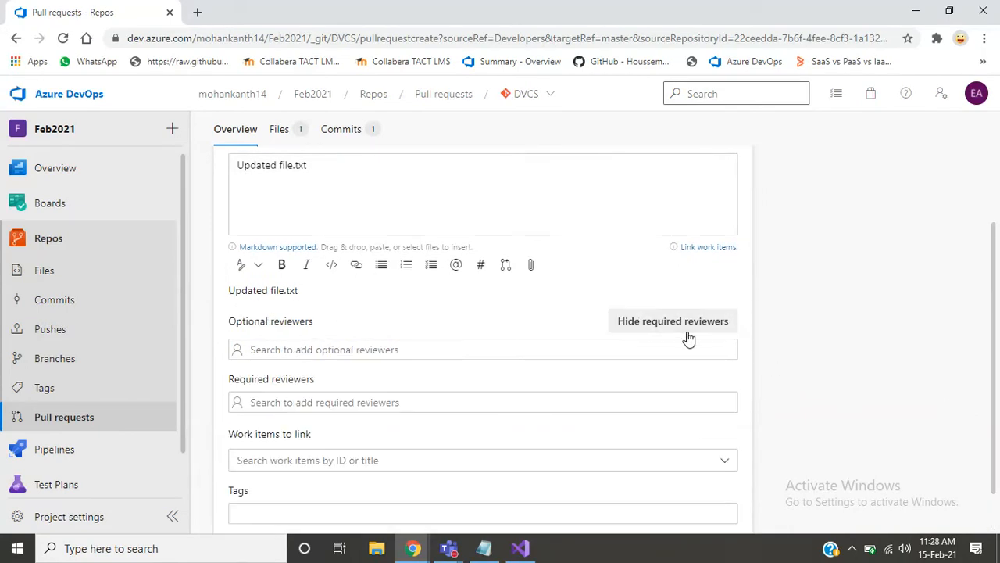
click(440, 400)
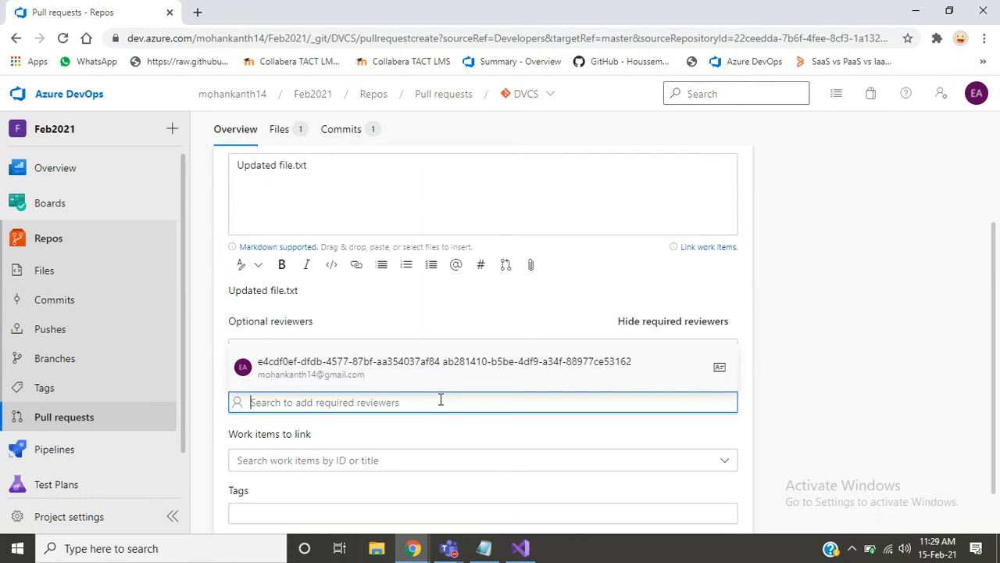
click(367, 370)
click(490, 344)
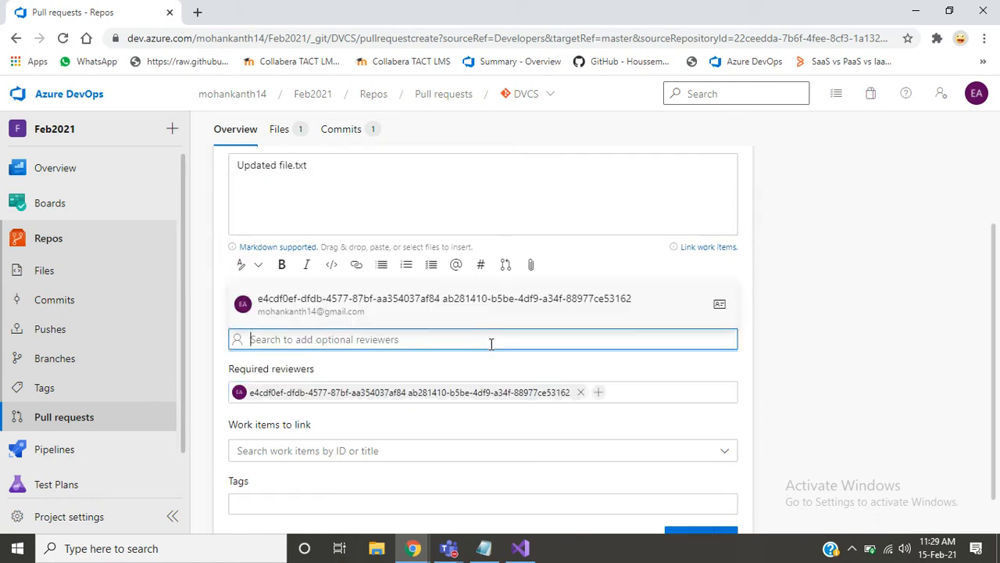
click(409, 302)
click(811, 311)
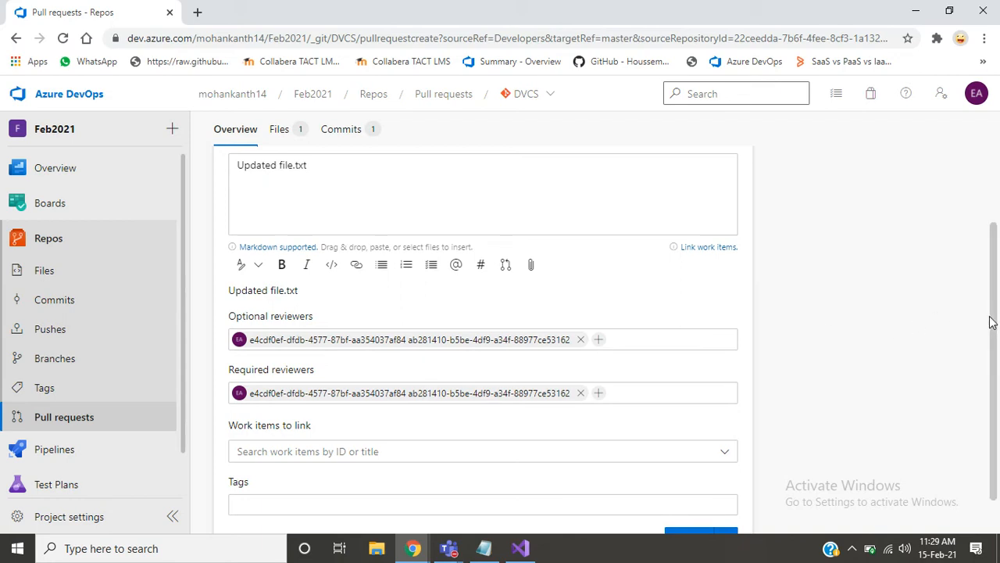
- Check the work items available for linking and create the pull request without linked work items or tags
drag(991, 315, 973, 389)
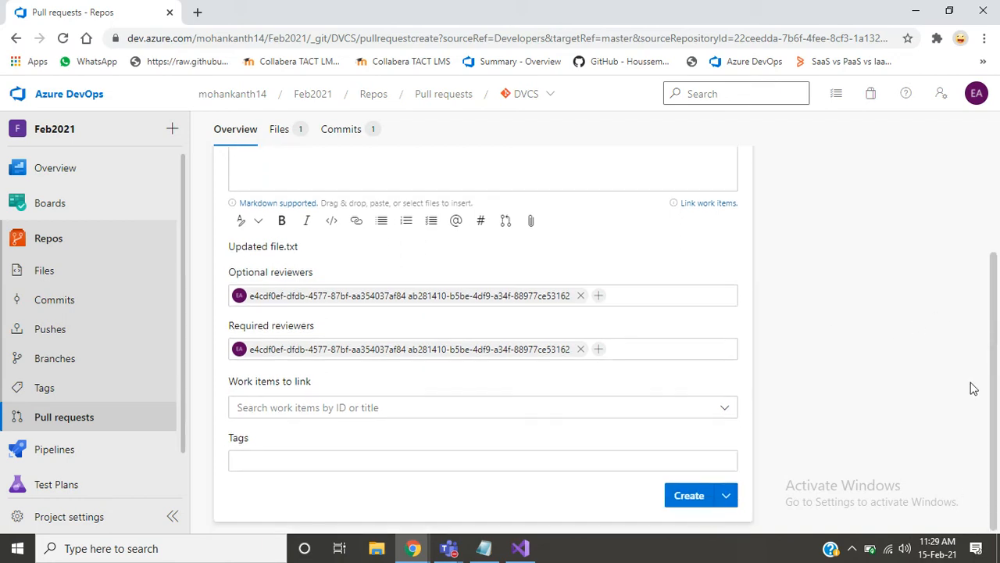
click(723, 410)
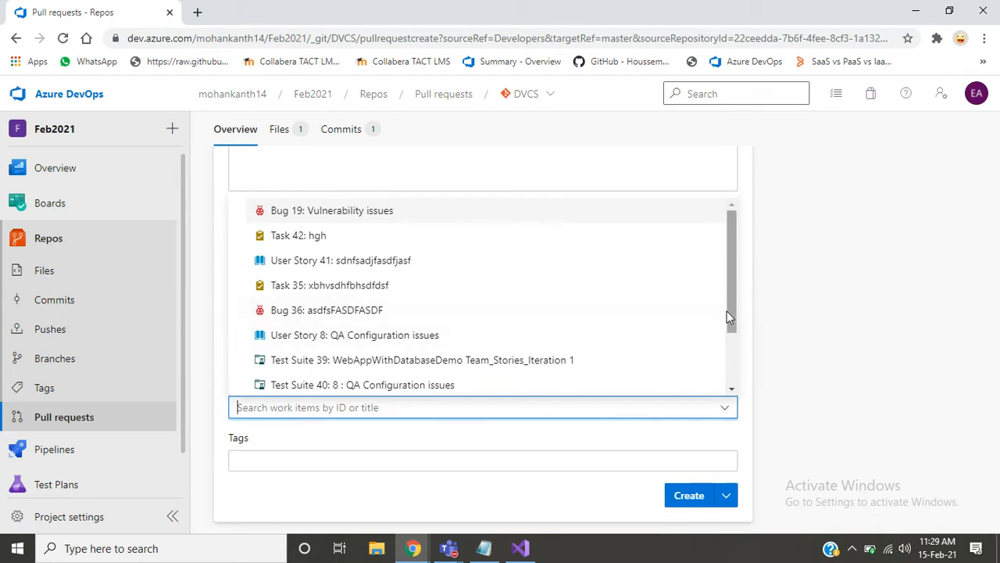
click(816, 364)
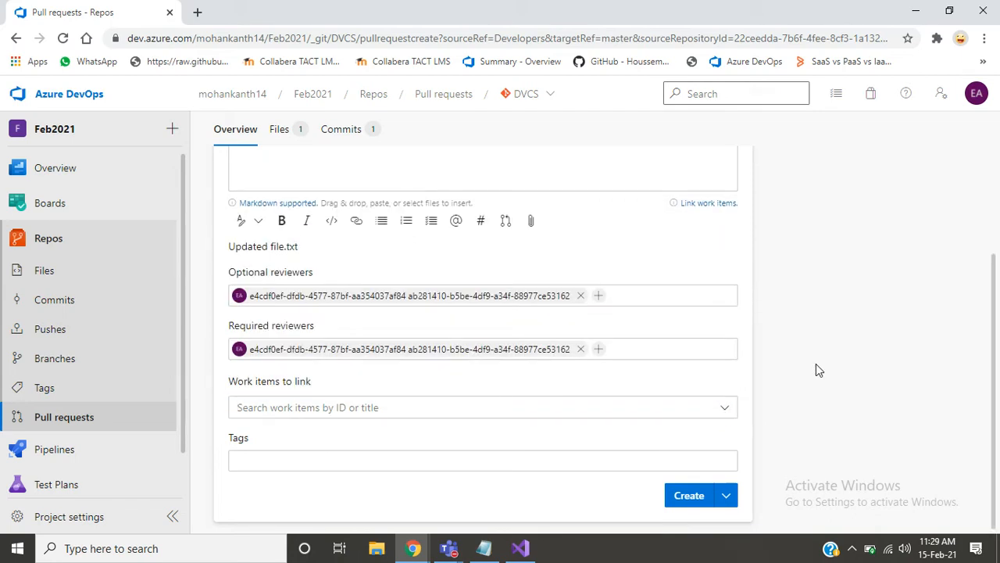
click(638, 462)
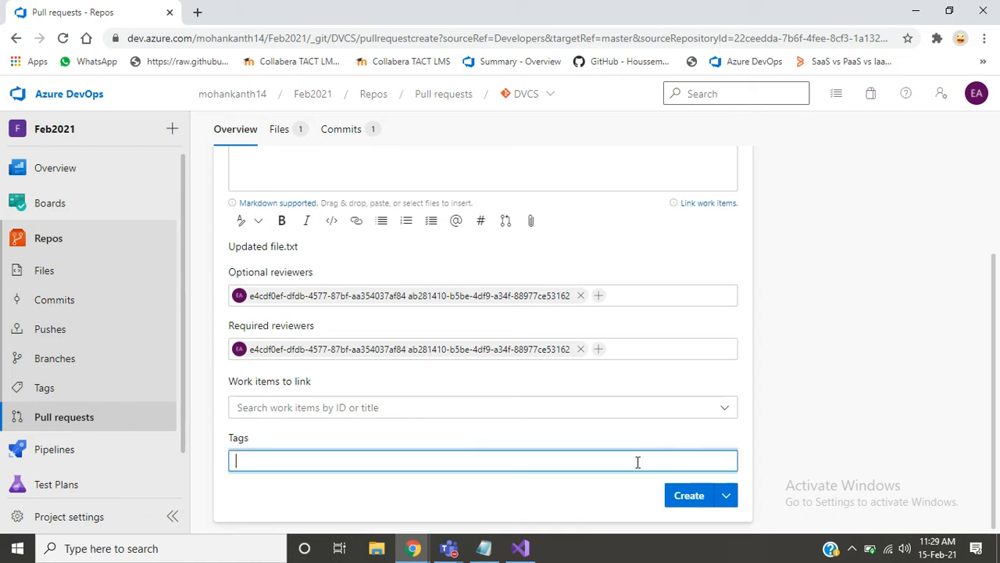
click(973, 334)
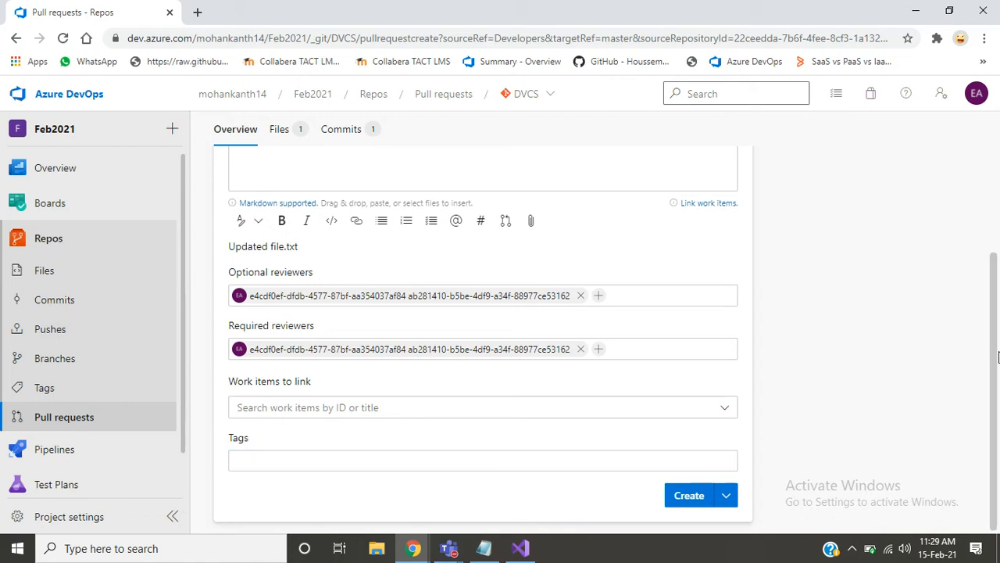
drag(999, 352, 999, 256)
click(926, 363)
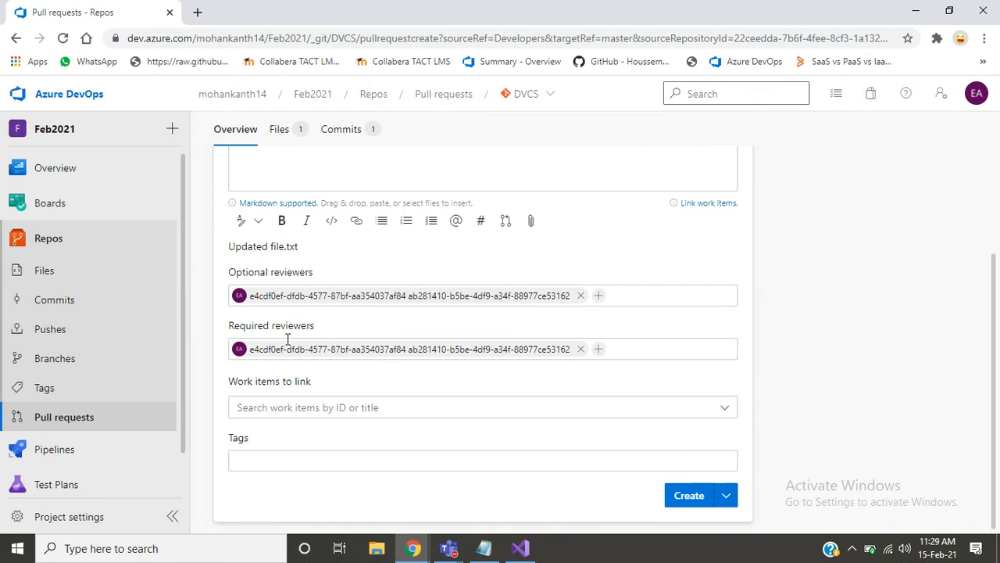
click(688, 498)
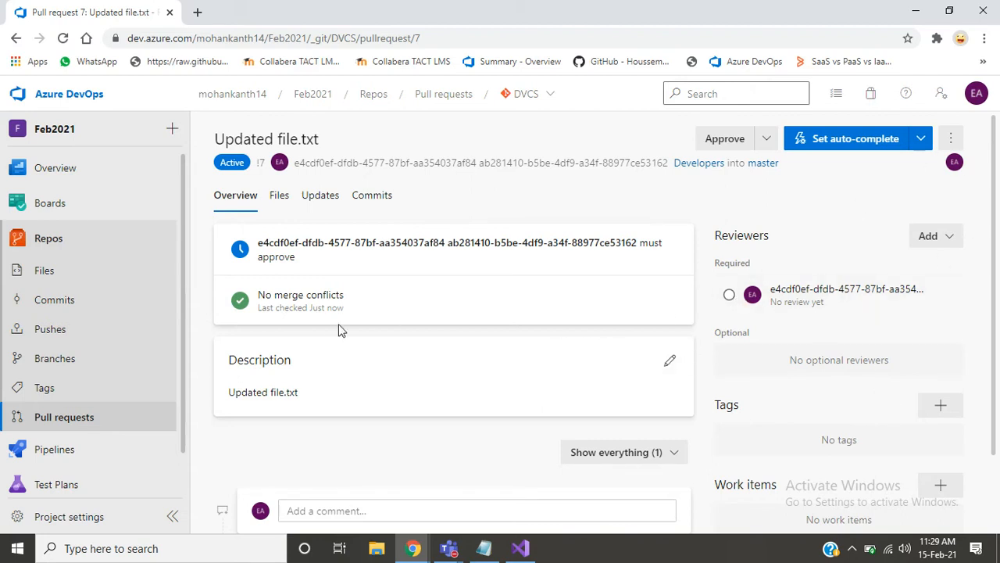
- Examine the created pull request's merge conflict check, activity and comment area, and required reviewer approval status
triple_click(290, 294)
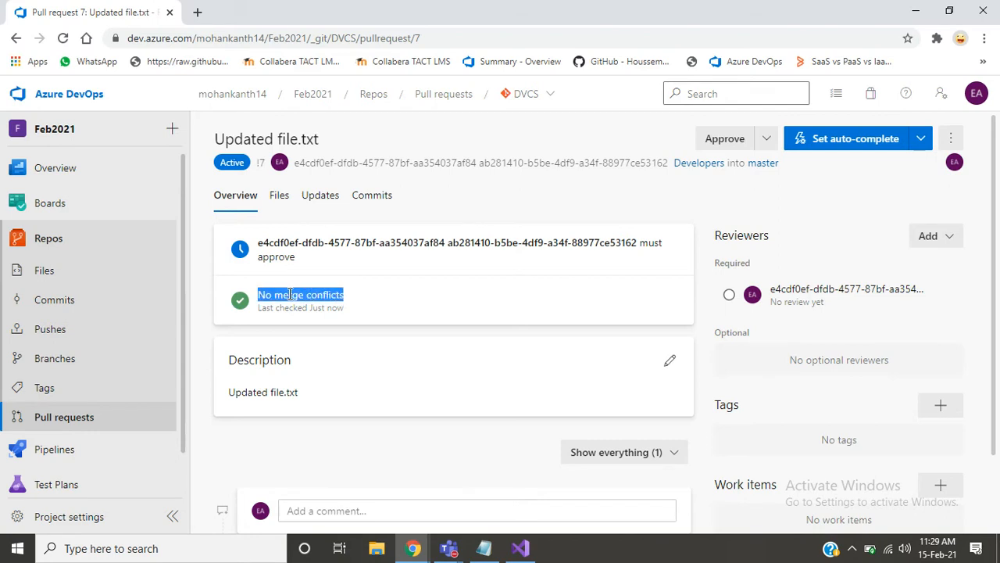
double_click(291, 314)
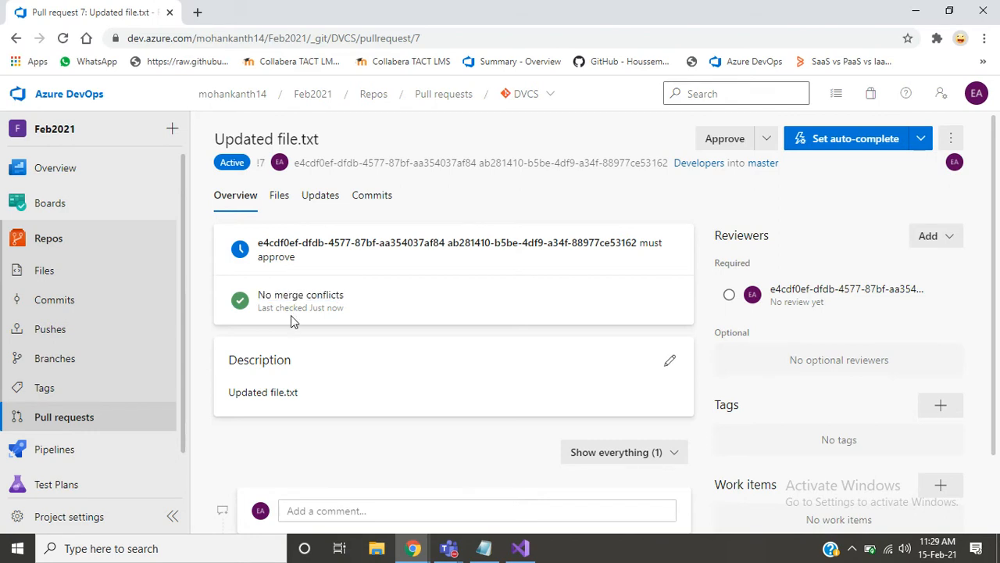
drag(993, 296, 990, 438)
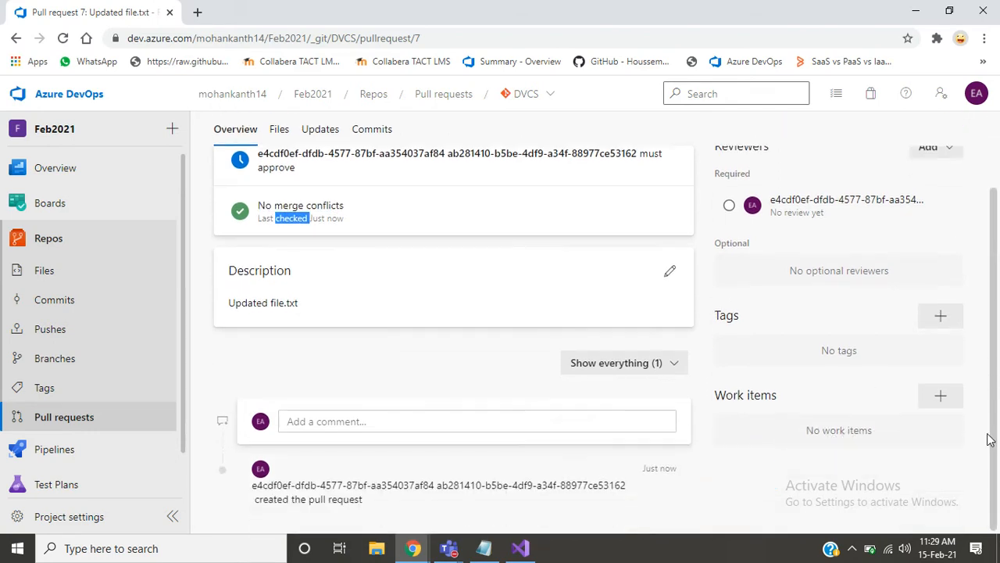
click(461, 426)
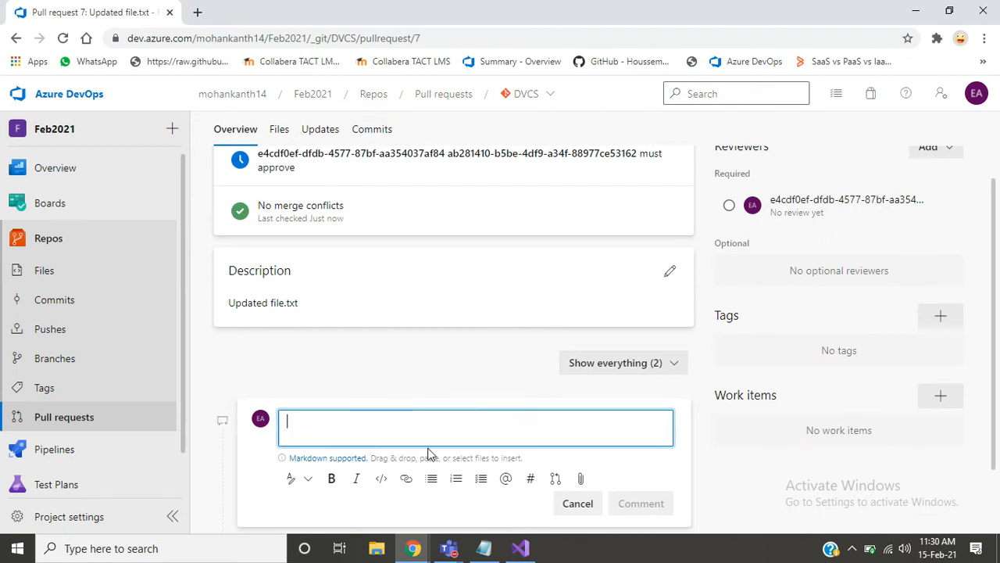
click(426, 390)
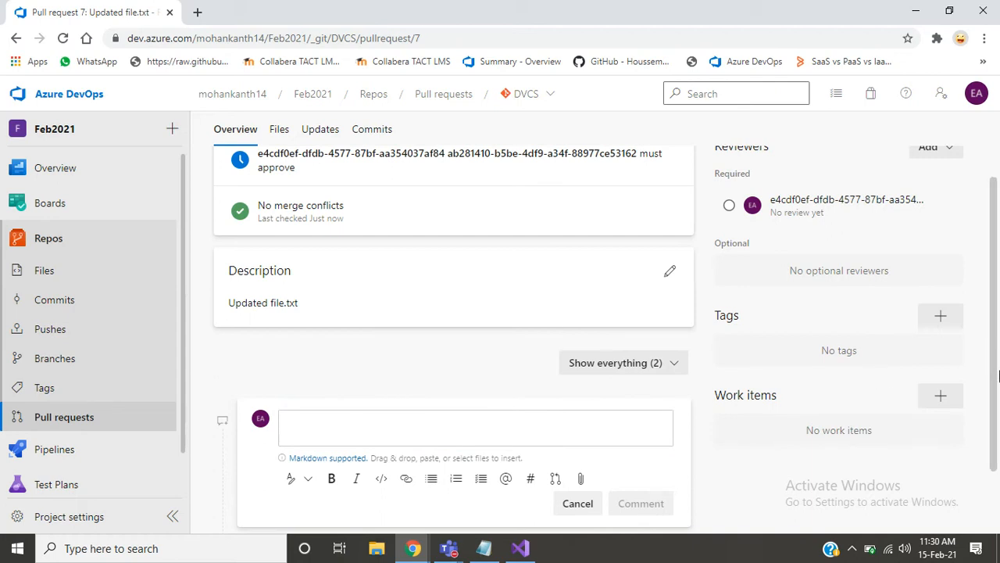
drag(999, 383, 998, 303)
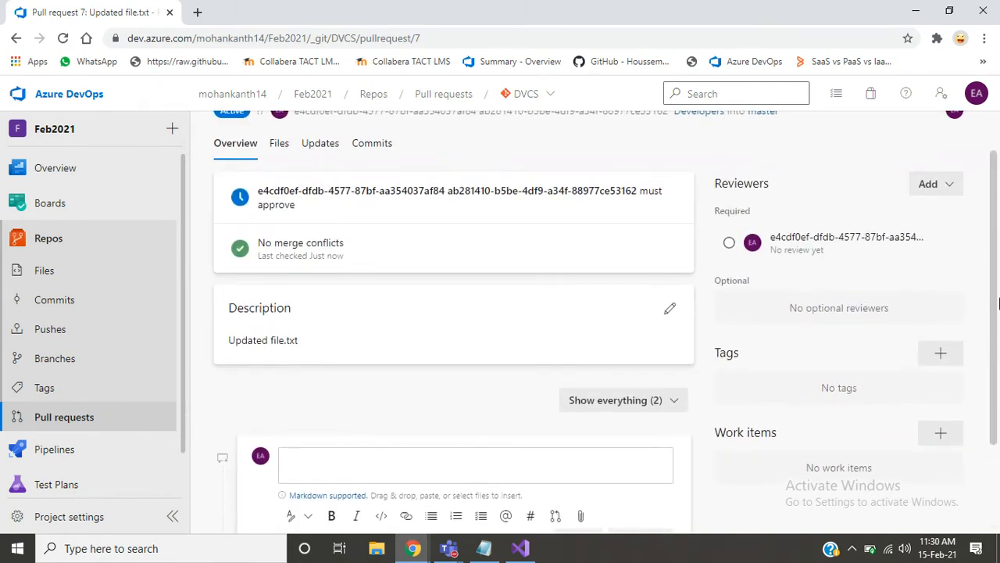
triple_click(284, 203)
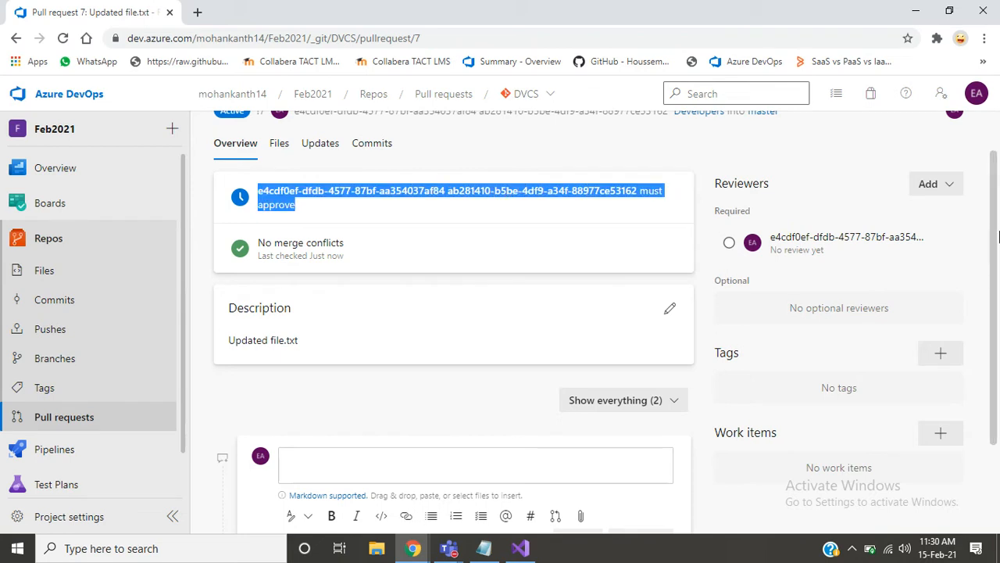
scroll(998, 237, up, 1)
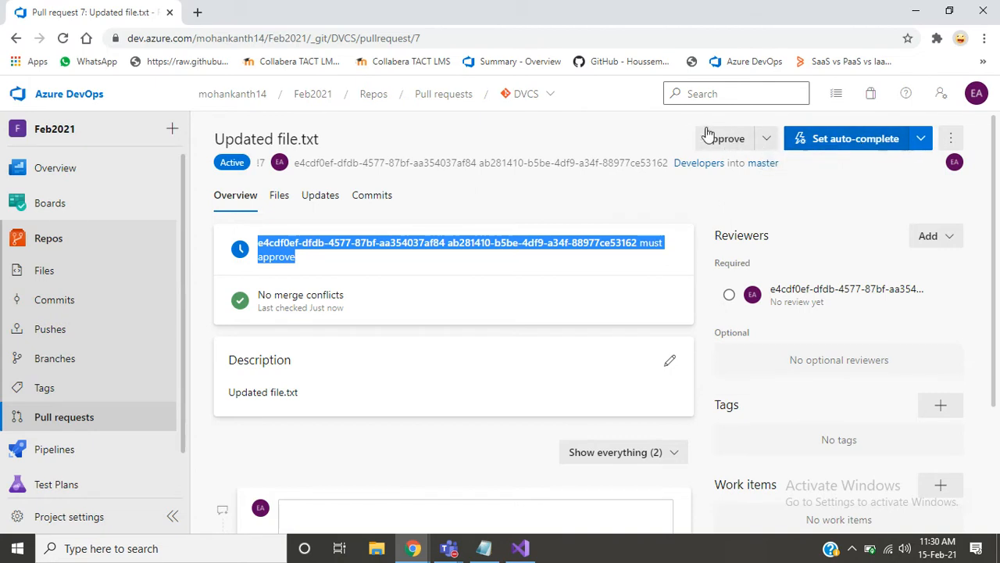
- View the pull request's completion choices and its additional actions without choosing any
click(921, 139)
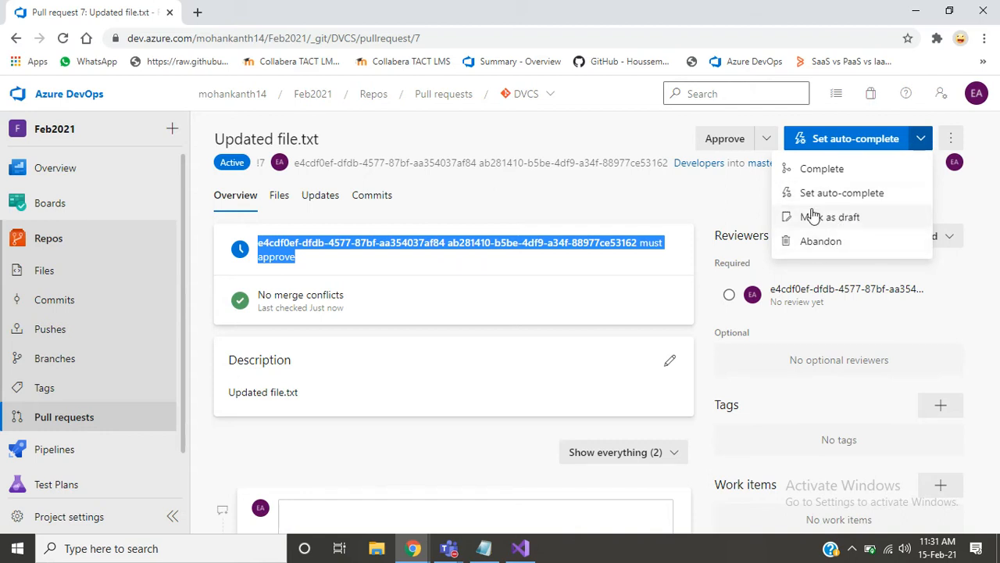
click(745, 210)
click(951, 139)
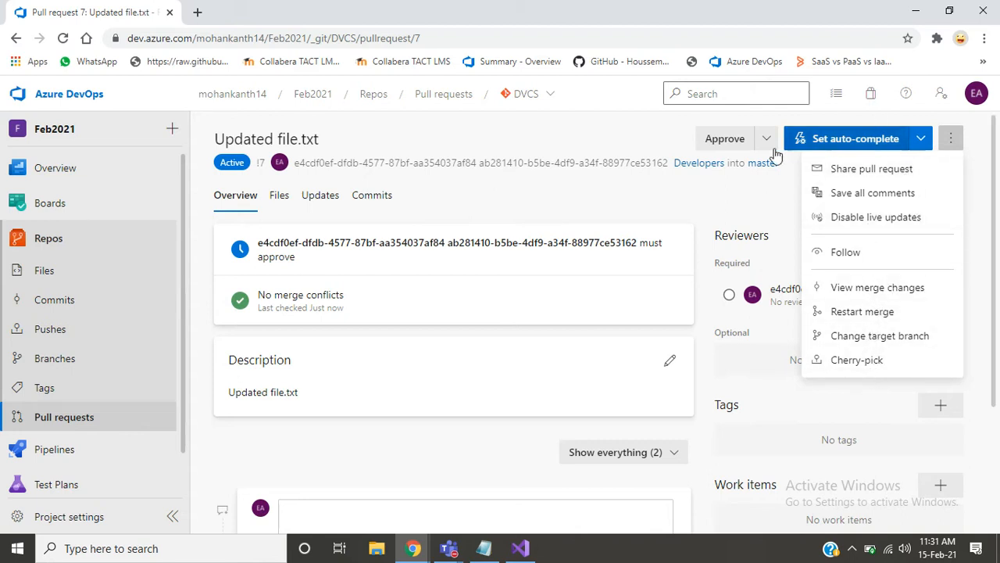
click(742, 191)
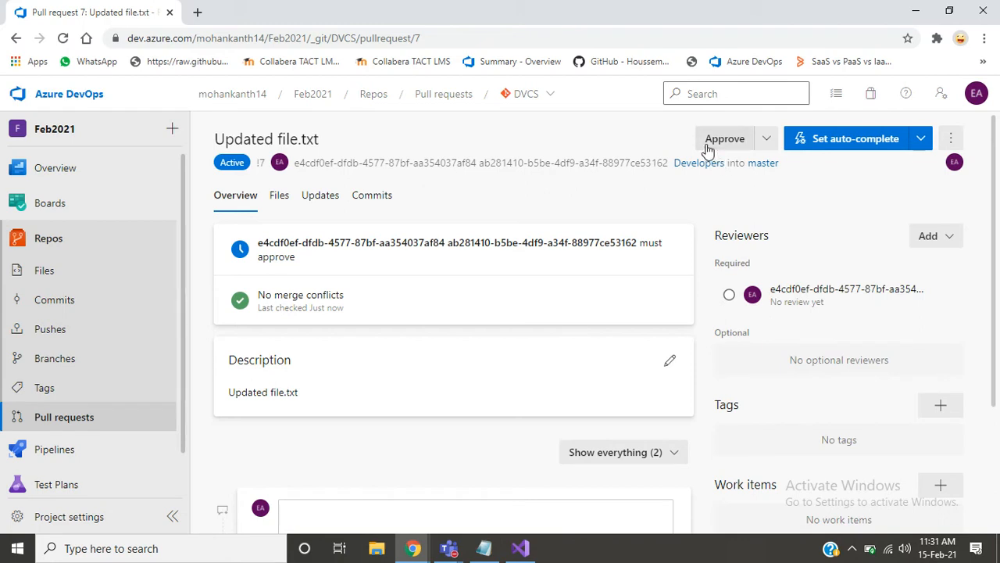
- Approve the pull request and post the comment "Approved PR" on it
click(707, 145)
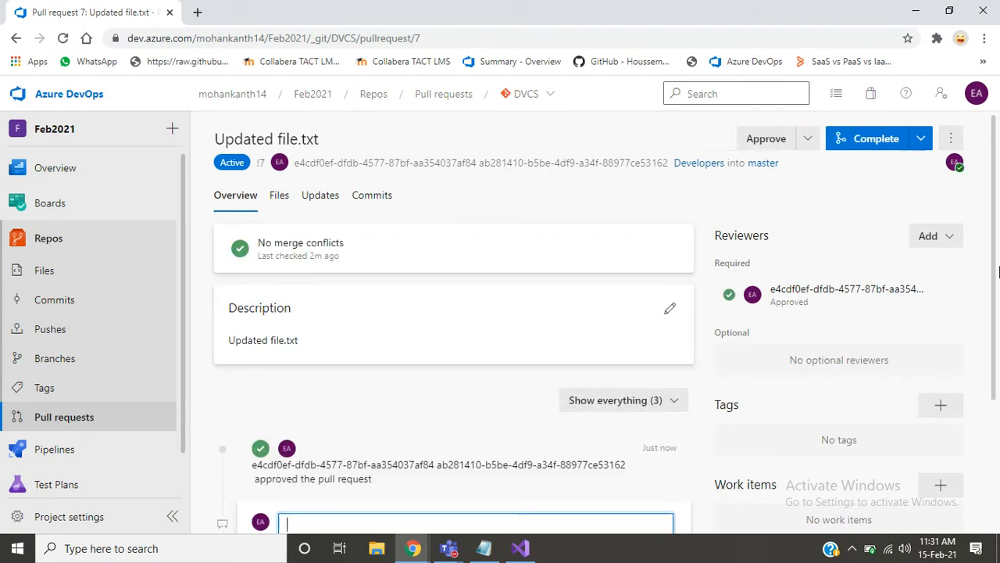
drag(997, 281, 987, 371)
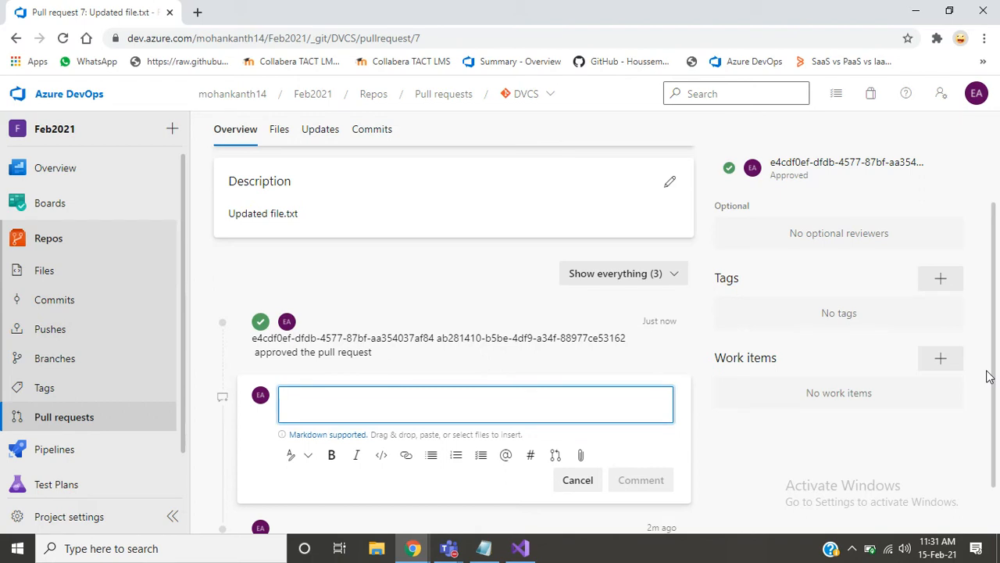
text(Addi)
key(BackSpace)
key(BackSpace)
key(BackSpace)
key(BackSpace)
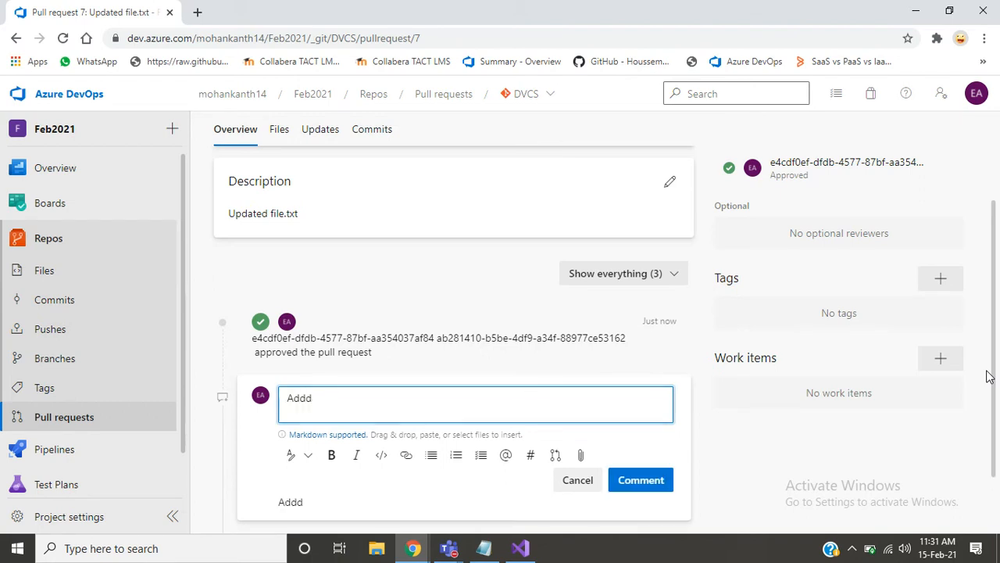
text(Approved PT)
key(BackSpace)
text(R)
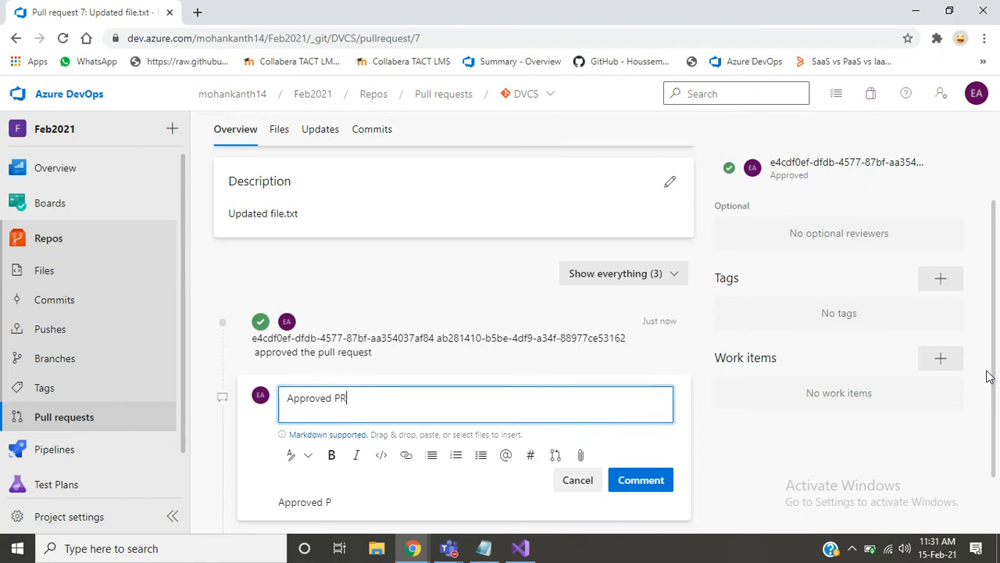
click(659, 482)
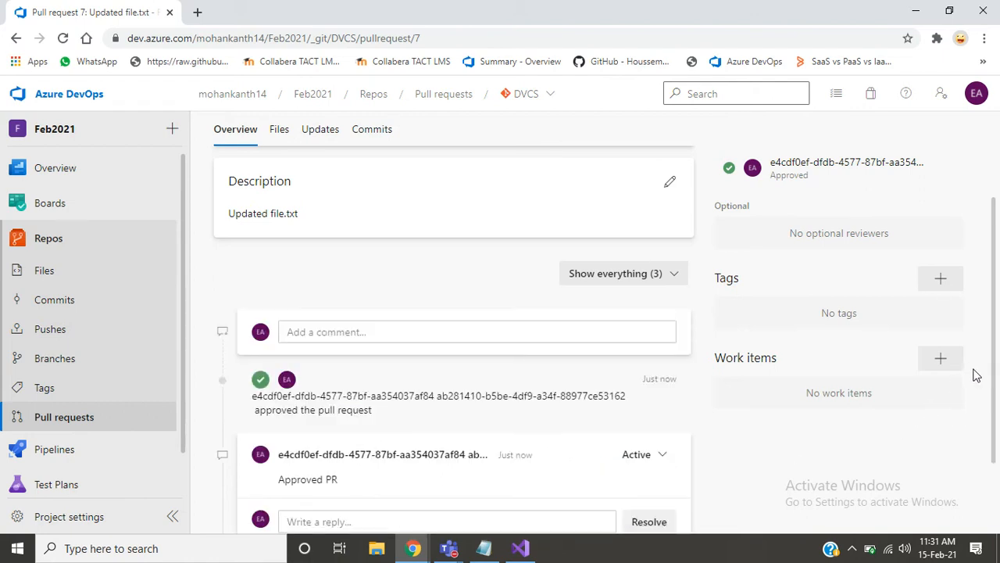
- Complete the merge into master with associated work item completion turned off, the Developers branch kept and the merge commit message customization turned on
scroll(995, 397, up, 2)
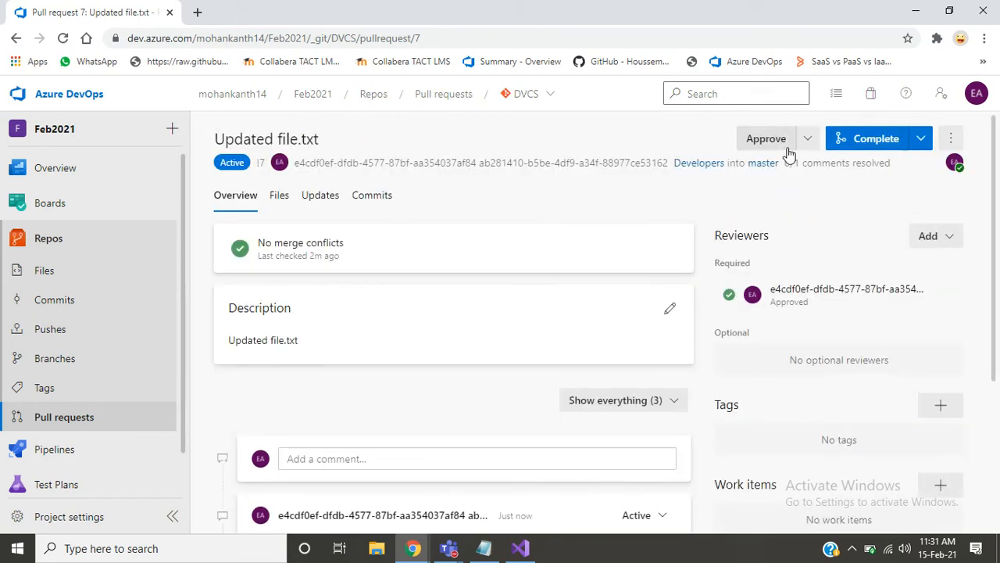
click(871, 145)
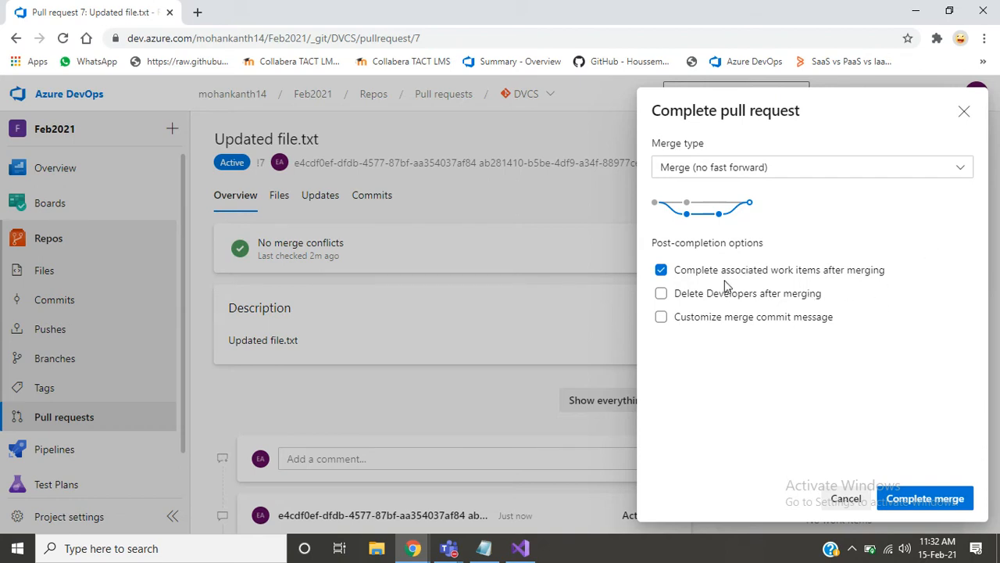
click(842, 272)
click(691, 295)
click(690, 297)
click(712, 321)
click(770, 368)
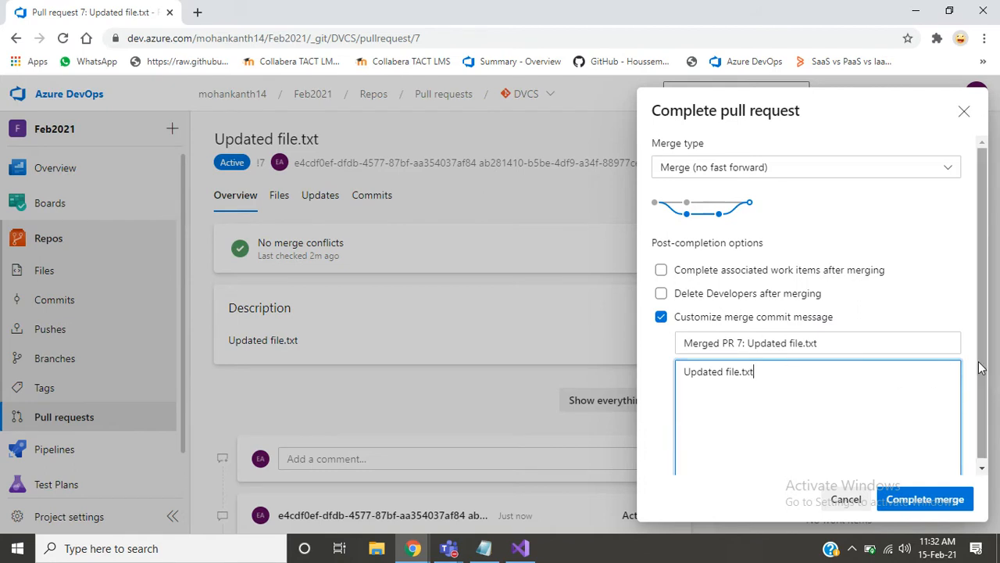
click(925, 500)
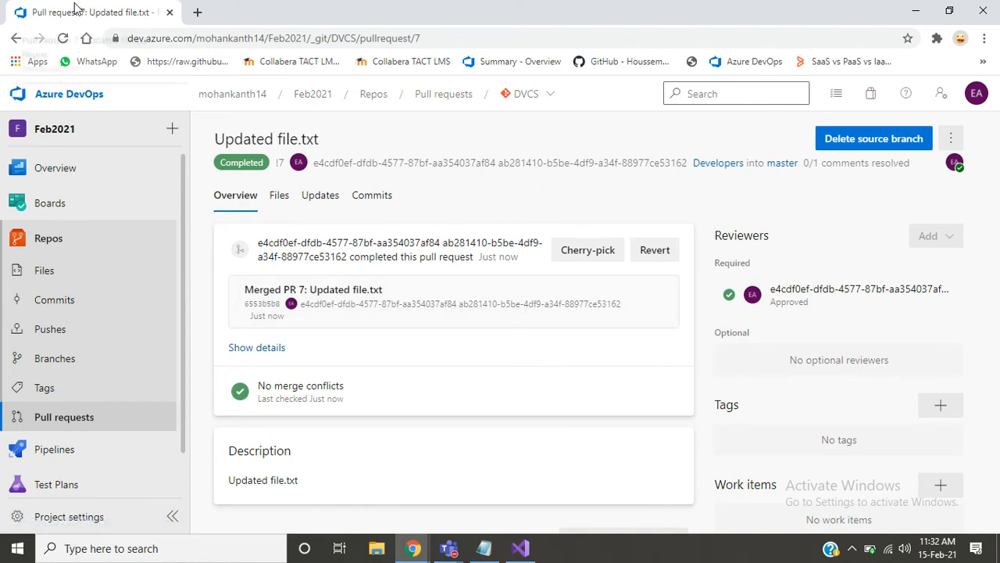
- Open the DVCS repository's files in a second browser tab and switch from the Developers branch to master
middle_click(40, 278)
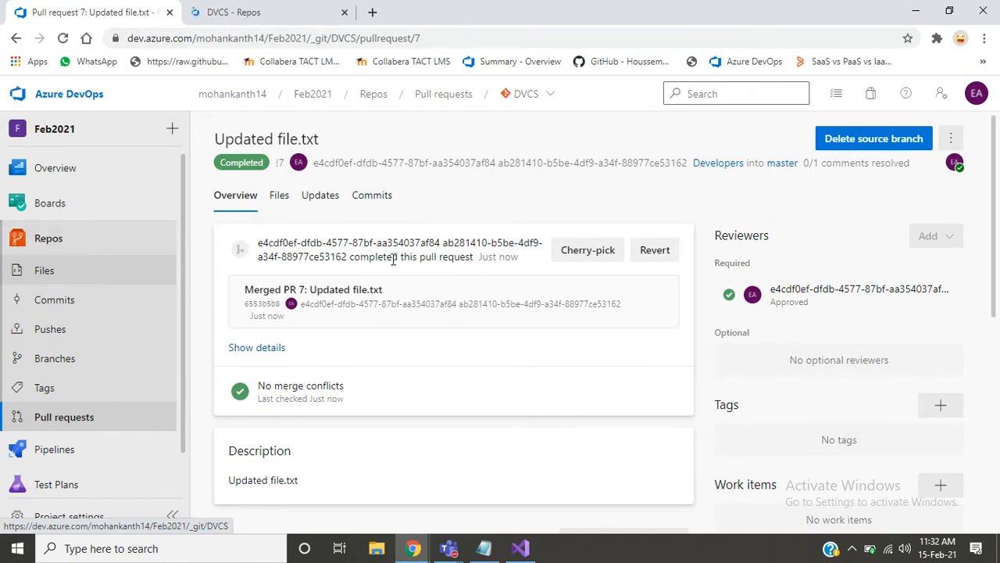
click(242, 14)
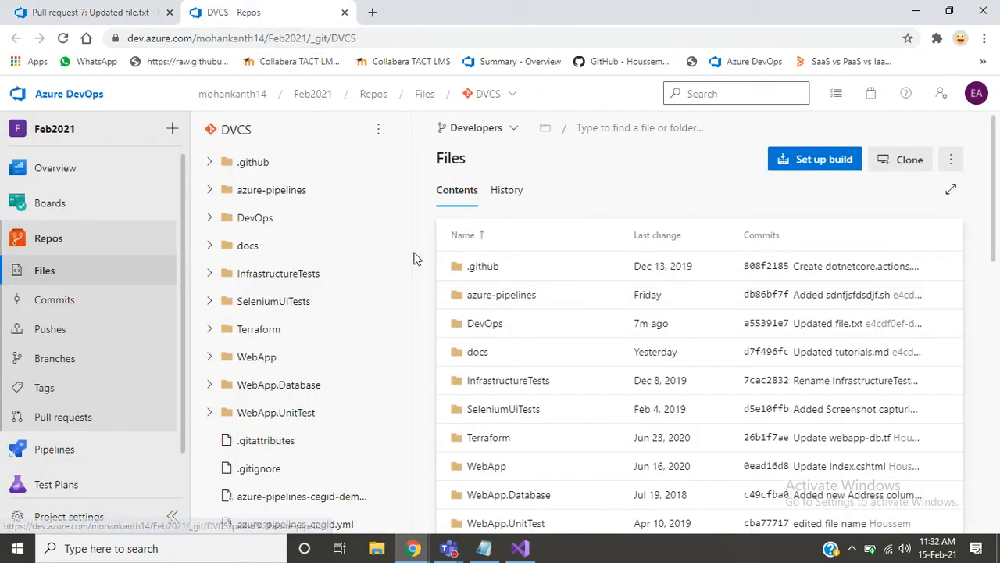
scroll(407, 246, down, 1)
scroll(407, 295, down, 5)
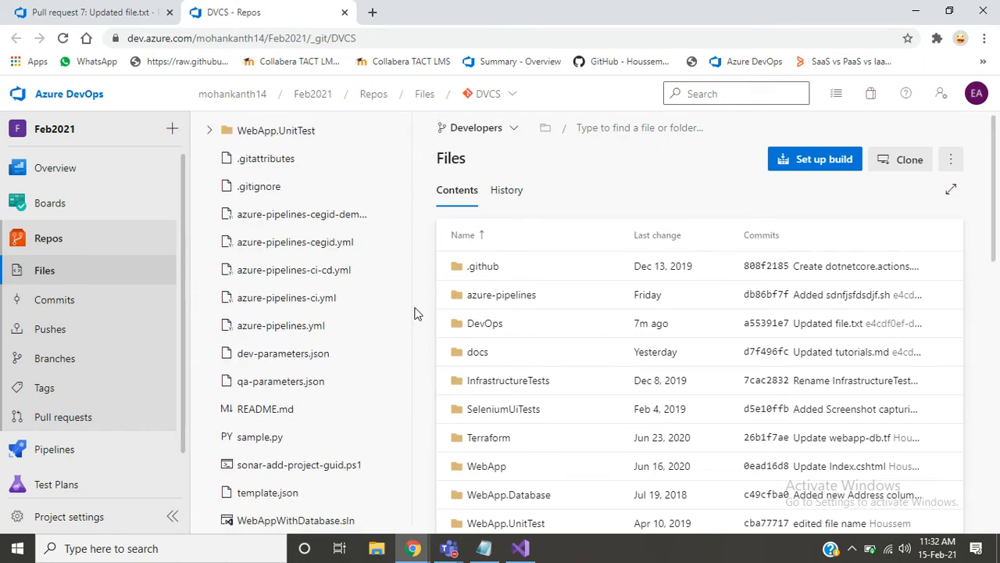
click(461, 137)
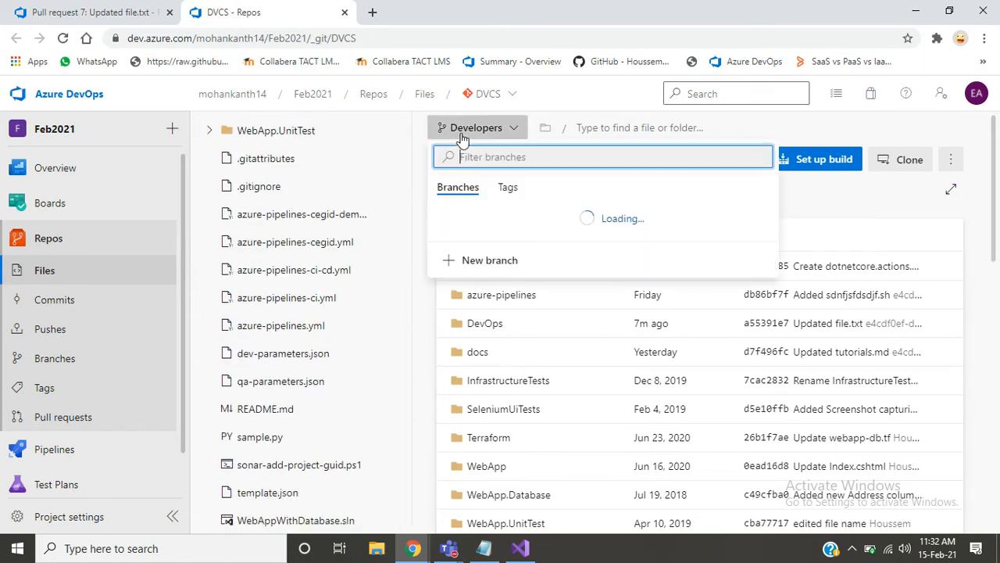
click(464, 214)
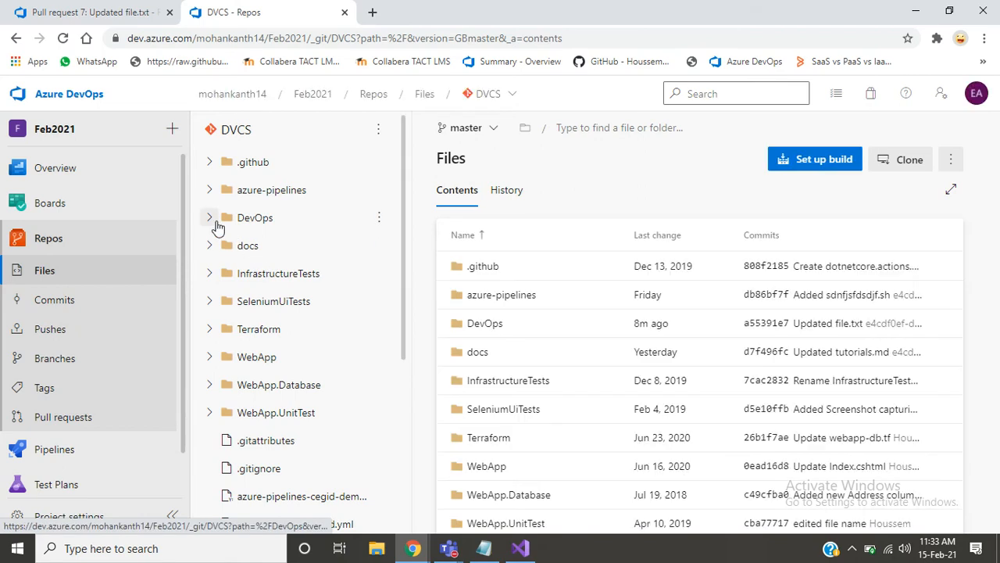
- Open file.txt from the DevOps folder on master and check the lines at its end
click(216, 224)
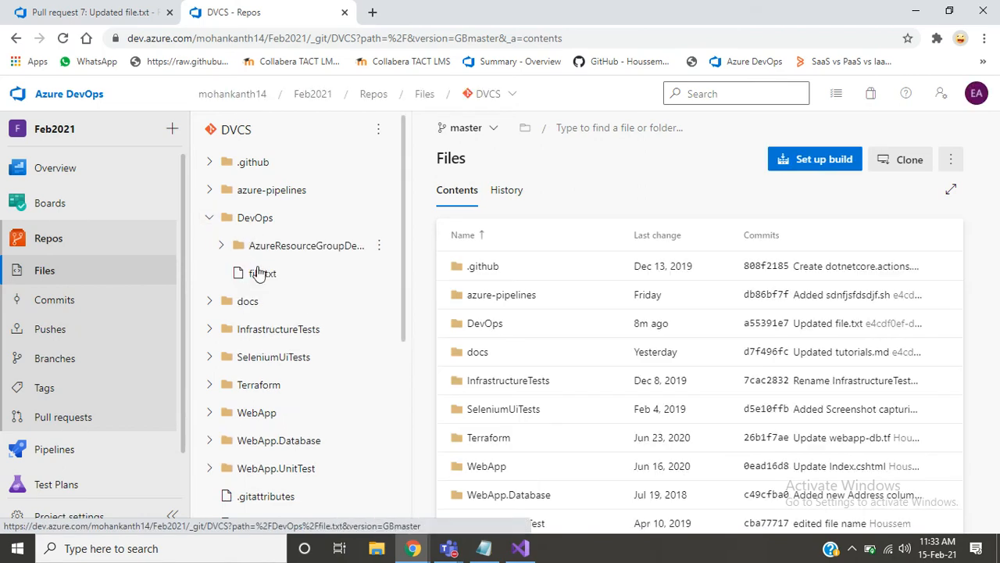
click(261, 273)
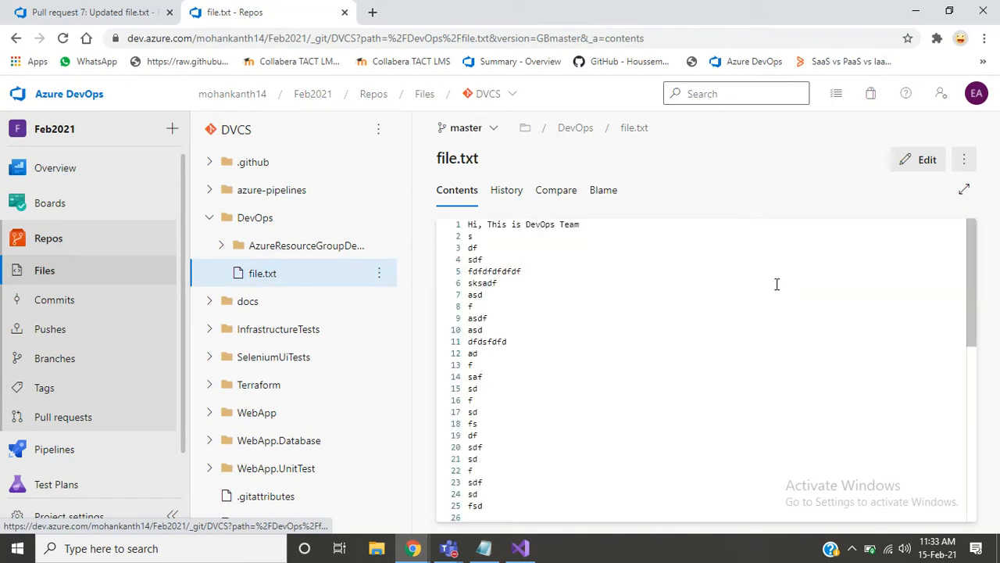
drag(972, 312, 997, 535)
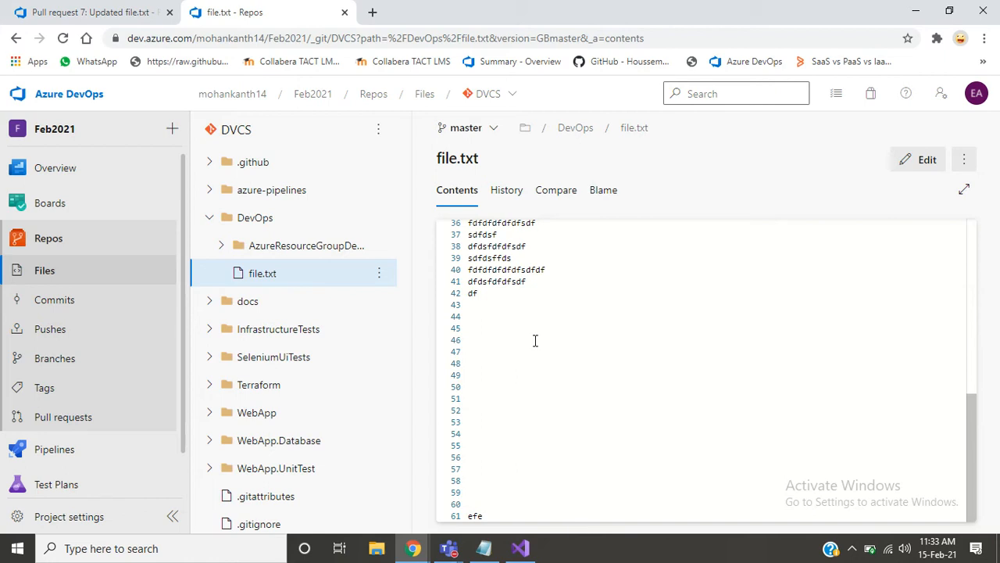
click(431, 322)
click(512, 303)
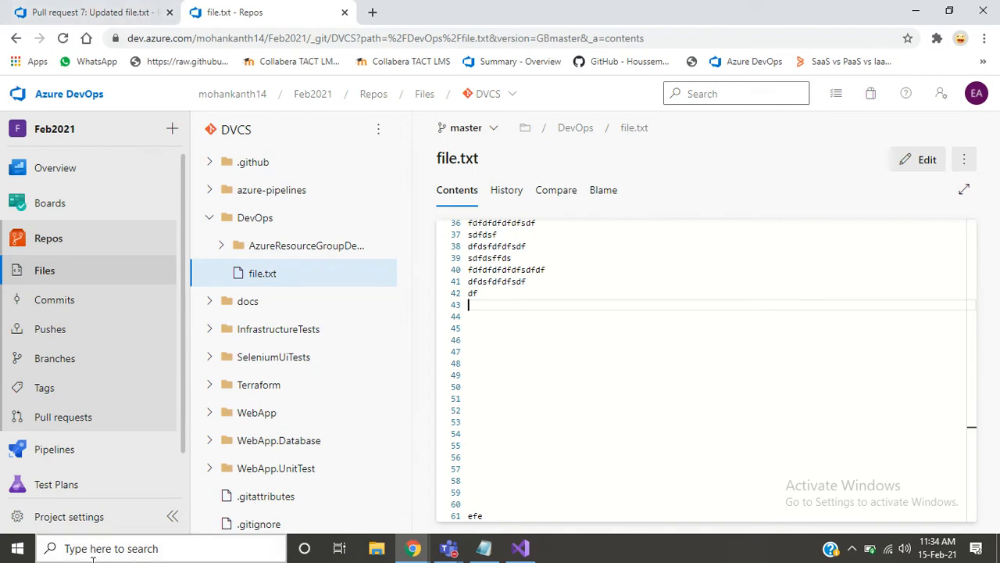
- Check the repository's own and active pull request lists
click(61, 415)
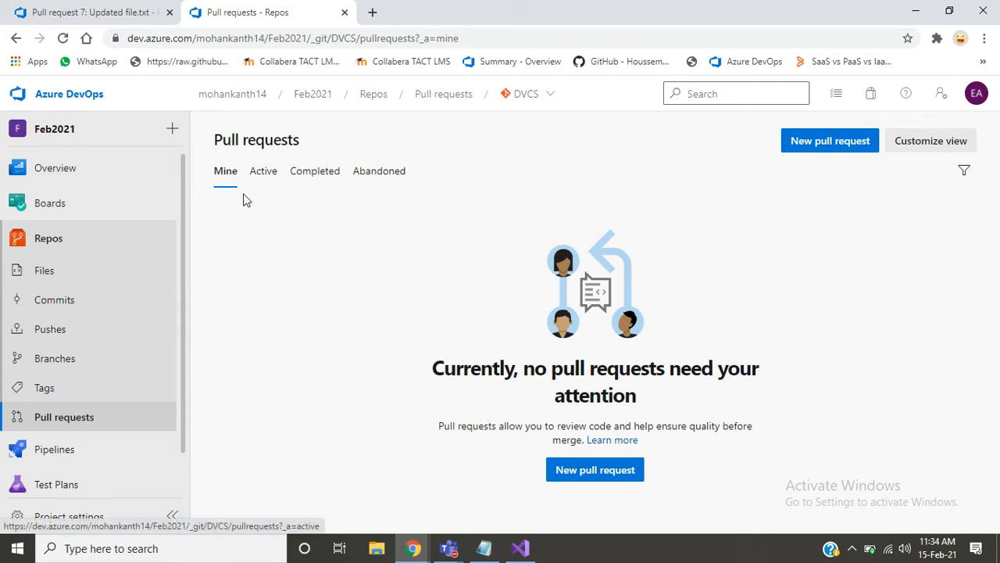
click(264, 172)
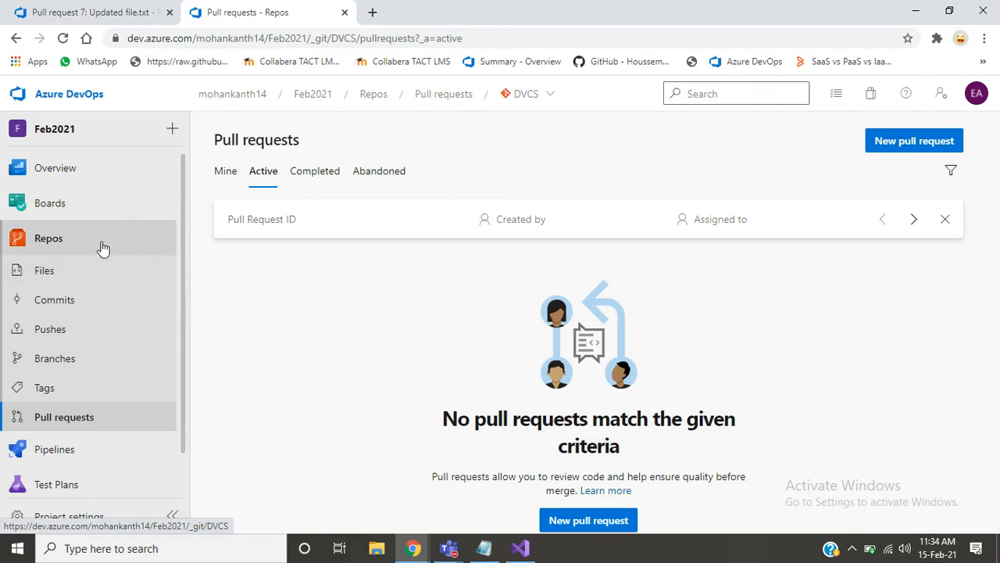
- Return to the repository files, switch to the Developers branch and open file.txt in the DevOps folder
click(77, 277)
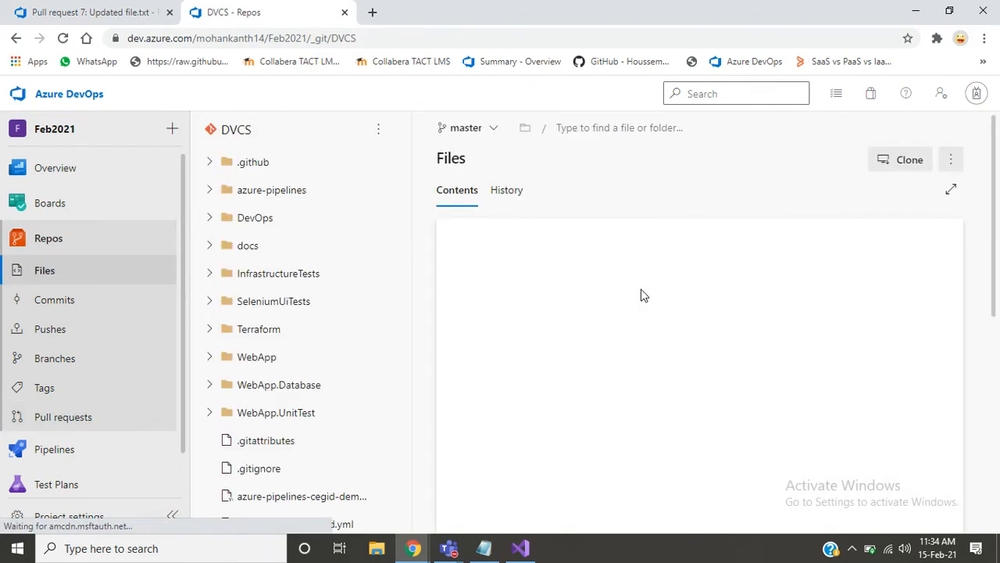
click(479, 129)
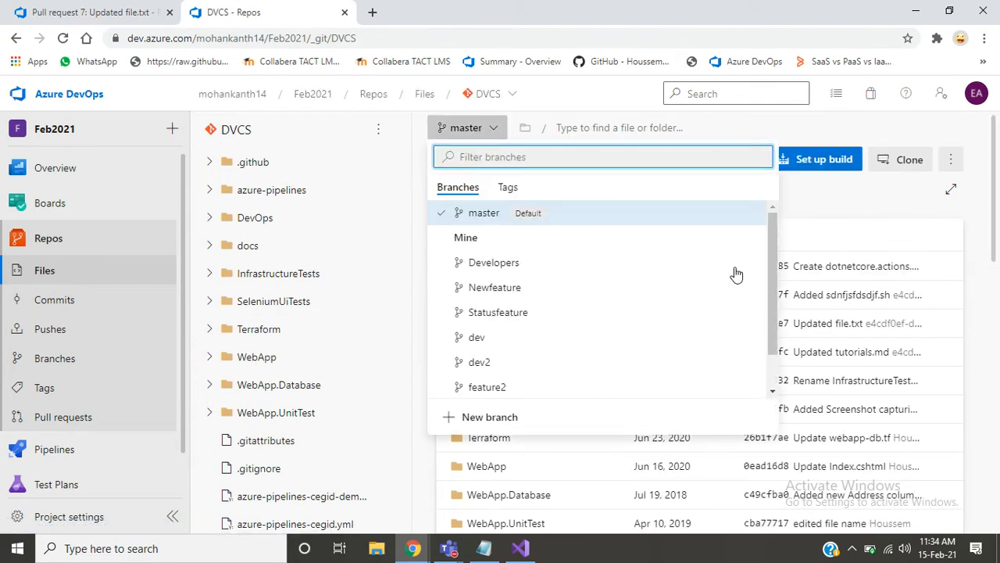
click(494, 263)
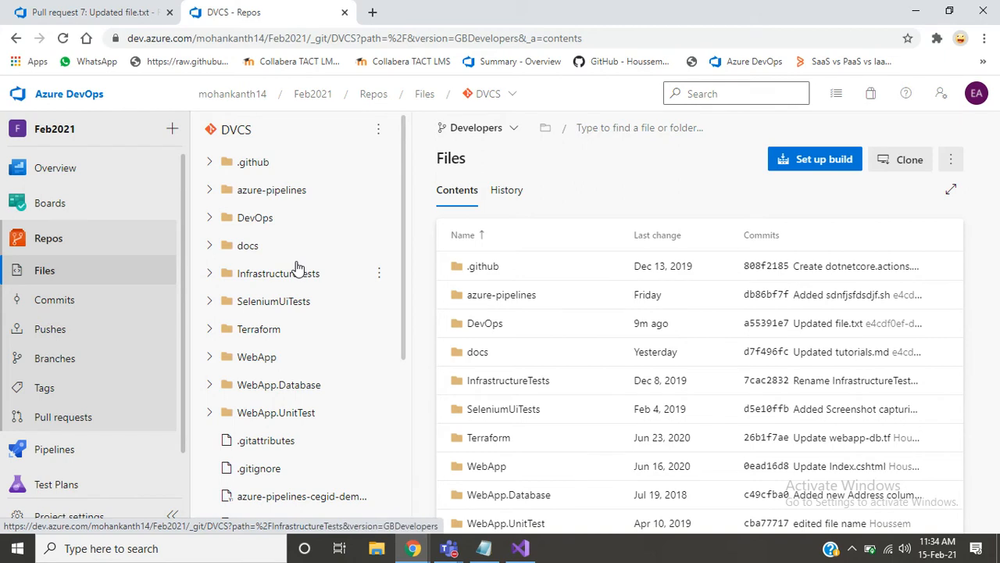
click(209, 219)
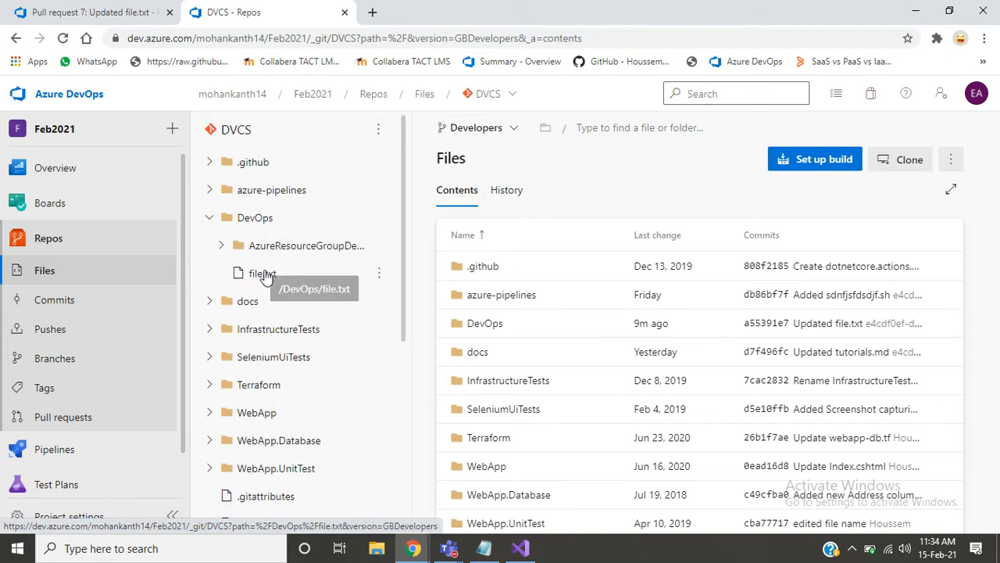
click(265, 275)
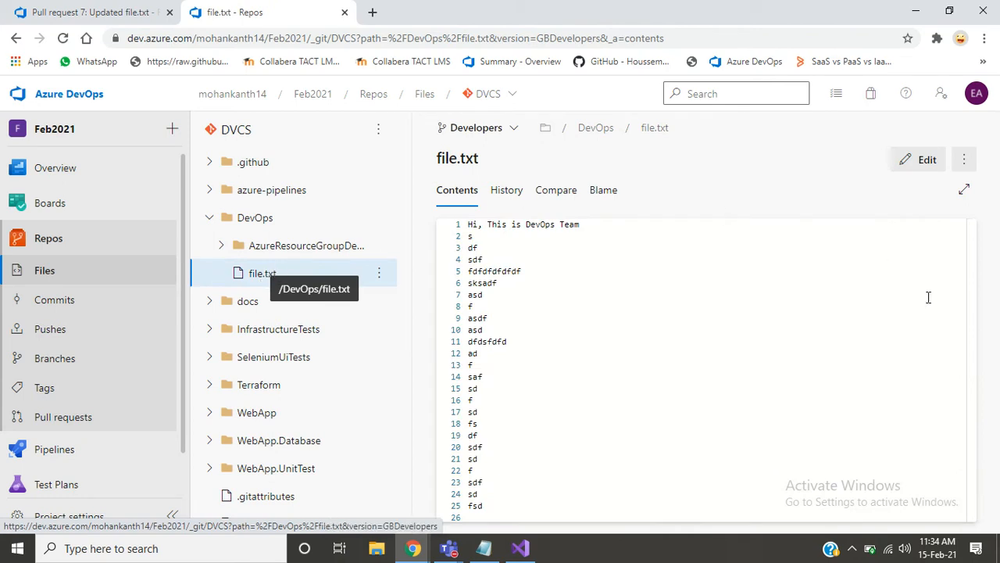
- Edit file.txt on the Developers branch, deleting everything after line 41
click(908, 166)
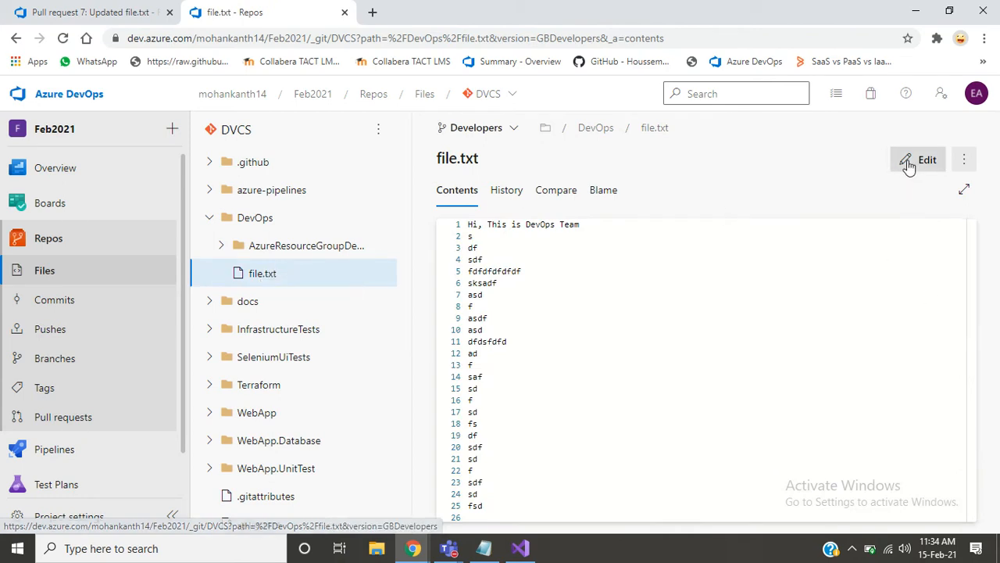
drag(974, 260, 989, 462)
triple_click(596, 347)
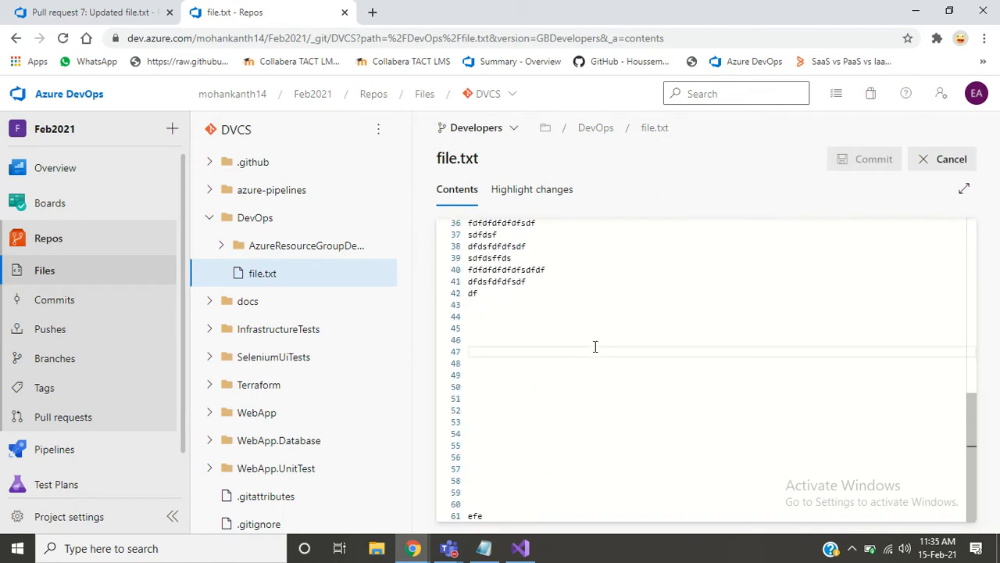
key(shift+Down)
key(shift+Down)
key(shift+Down)
key(shift+Down)
key(shift+Down)
key(shift+Down)
key(shift+Down)
key(shift+Down)
key(shift+Down)
key(shift+Down)
key(shift+Down)
key(shift+Down)
key(shift+Down)
key(shift+Down)
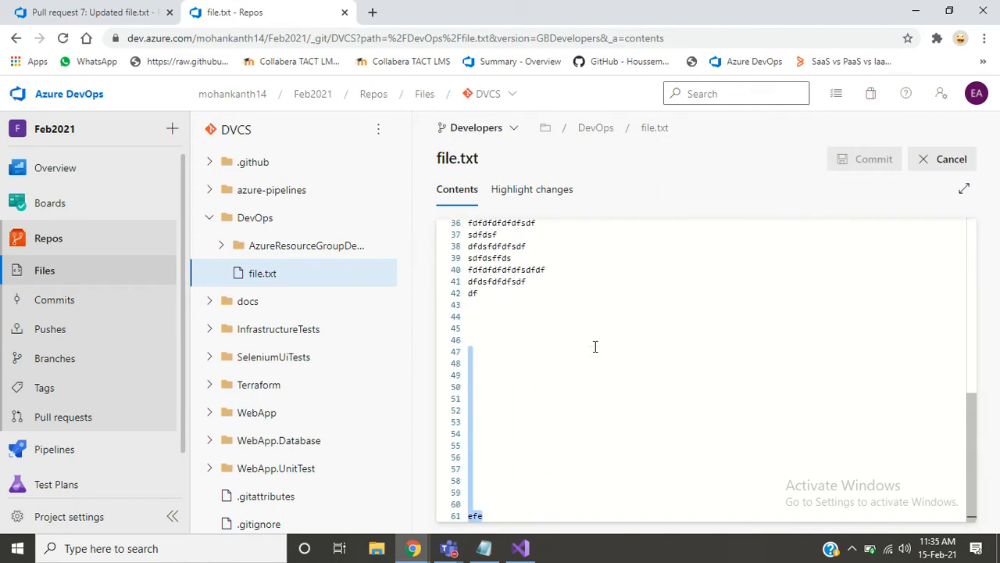
key(BackSpace)
key(BackSpace)
key(BackSpace)
key(BackSpace)
key(BackSpace)
key(BackSpace)
key(BackSpace)
key(BackSpace)
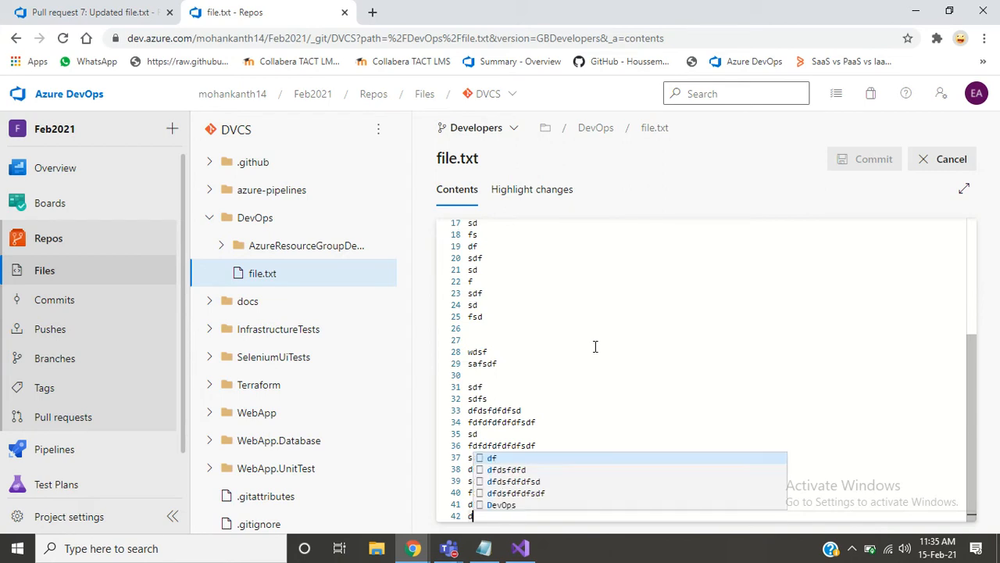
key(BackSpace)
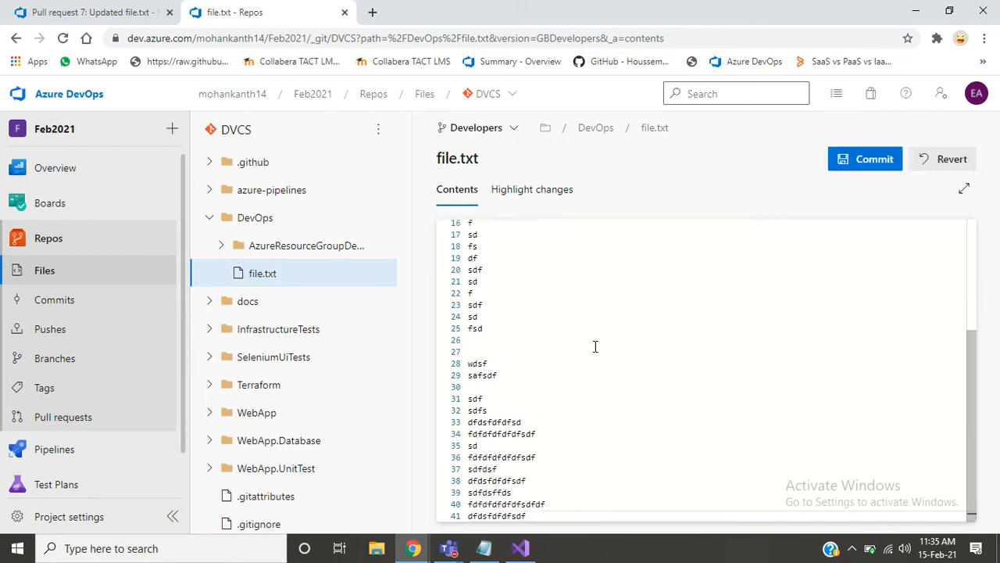
- Commit the edit to the Developers branch with the comment "Updated file.txt"
click(852, 164)
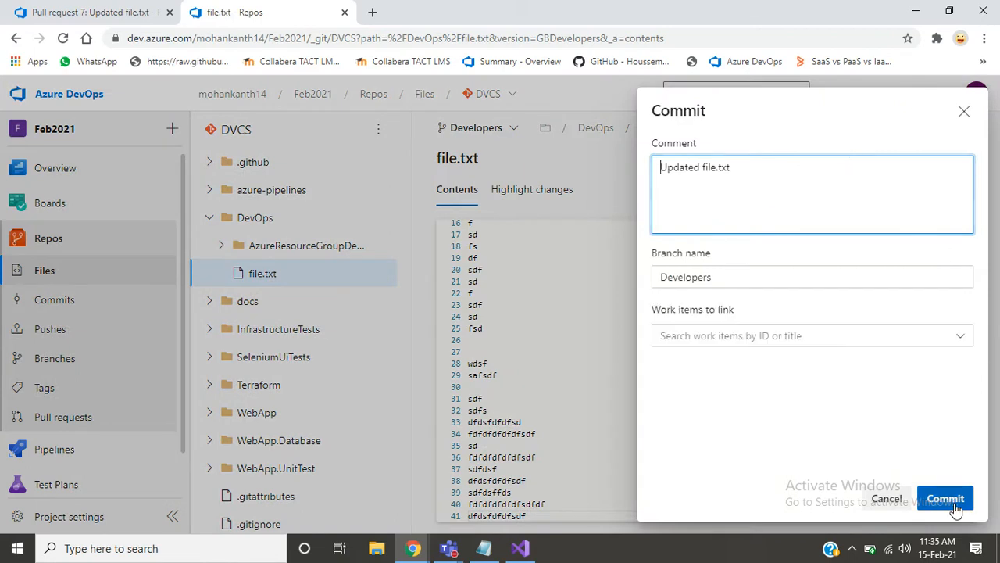
click(944, 498)
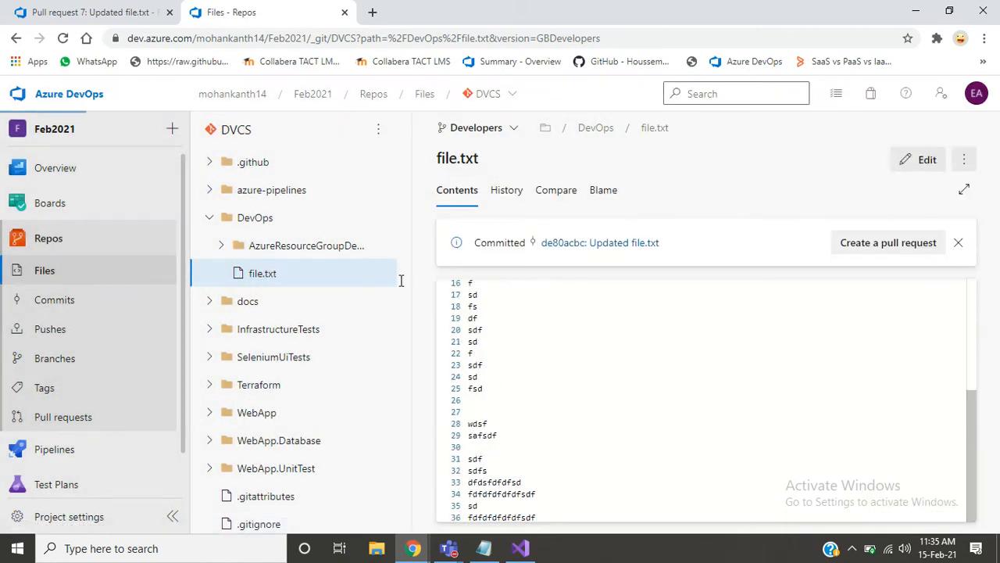
click(219, 283)
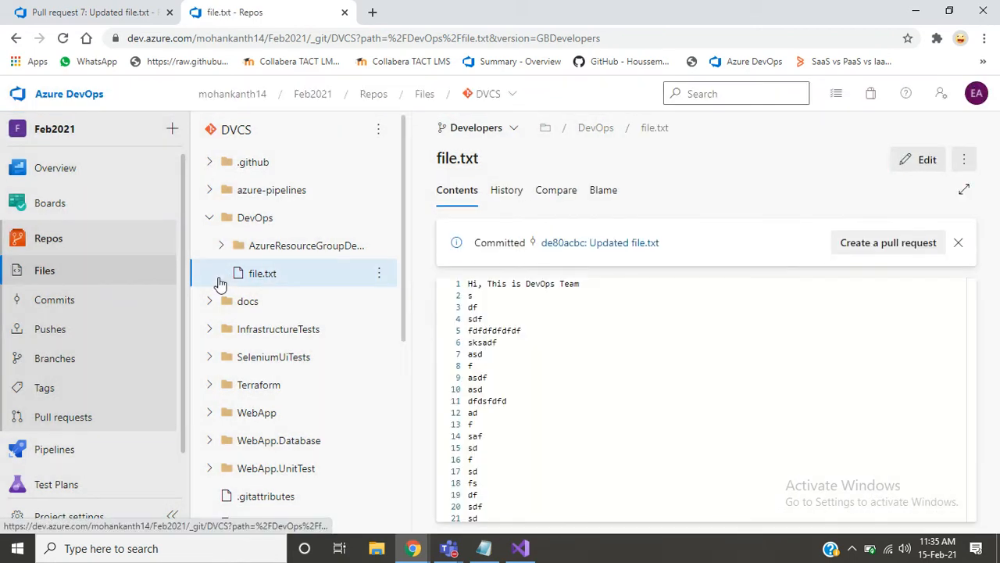
- Check the active pull requests and start a new pull request from Developers into master
click(63, 418)
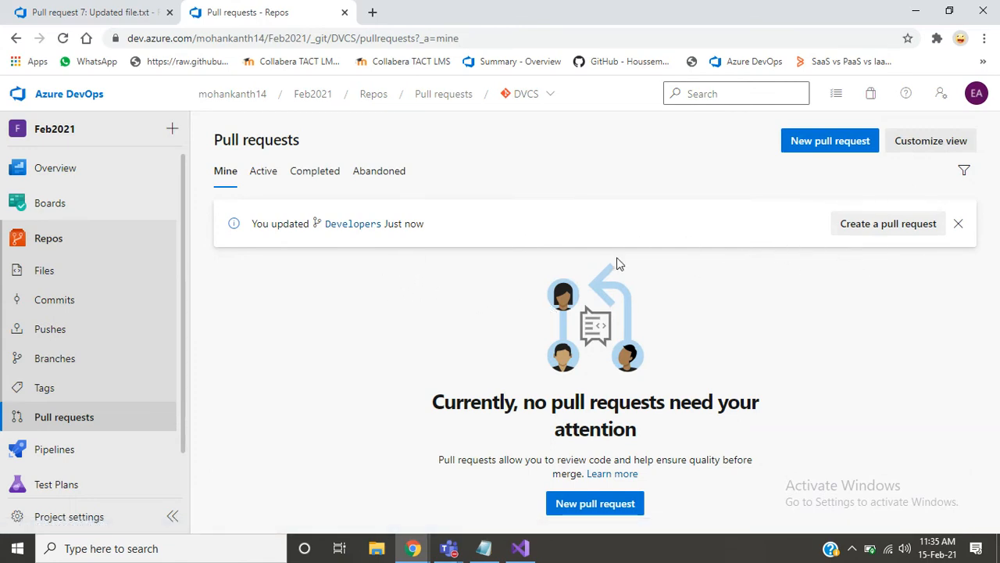
click(263, 172)
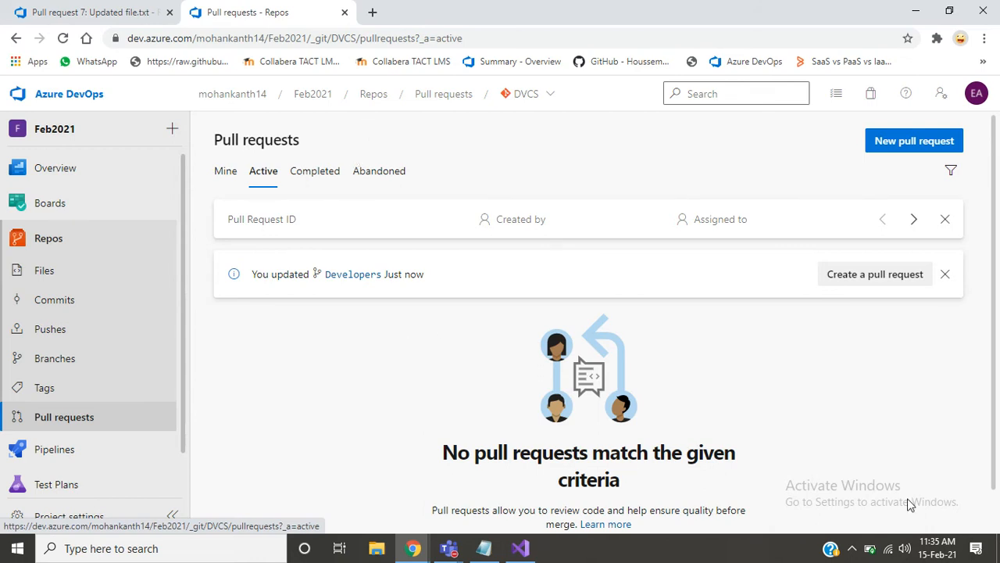
click(873, 283)
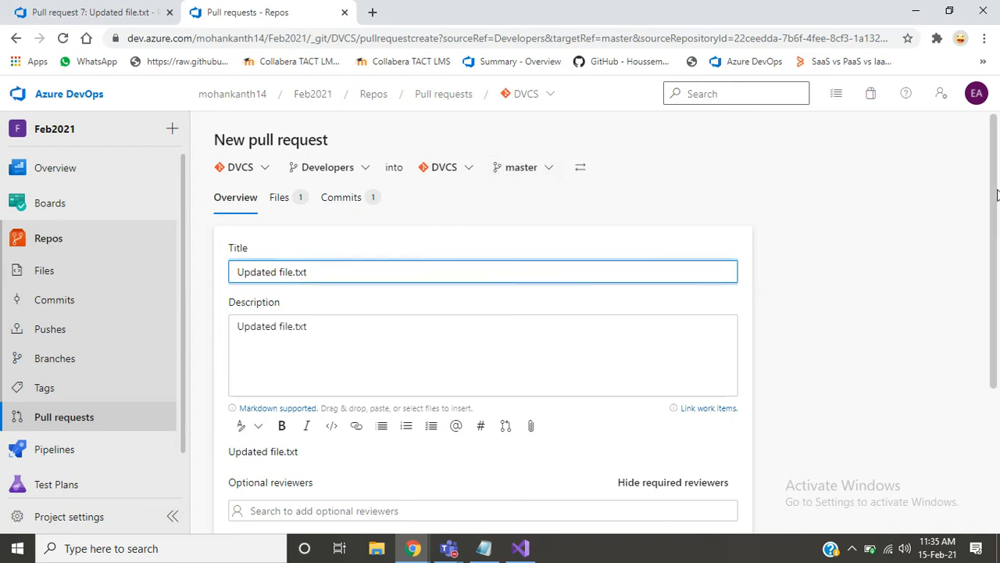
scroll(997, 194, down, 3)
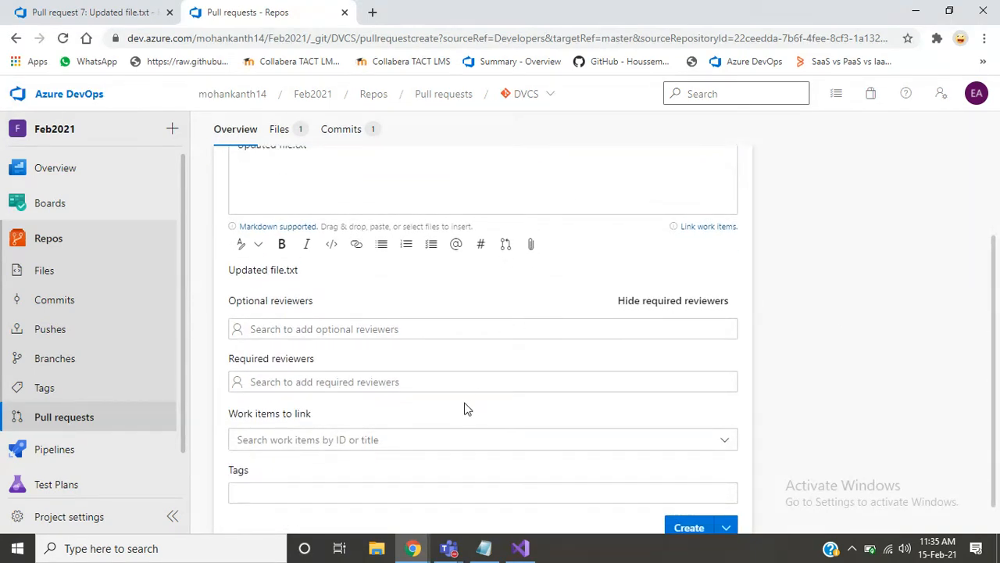
- Add the suggested account as a required reviewer and create the "Updated file.txt" pull request without linking work items
click(453, 382)
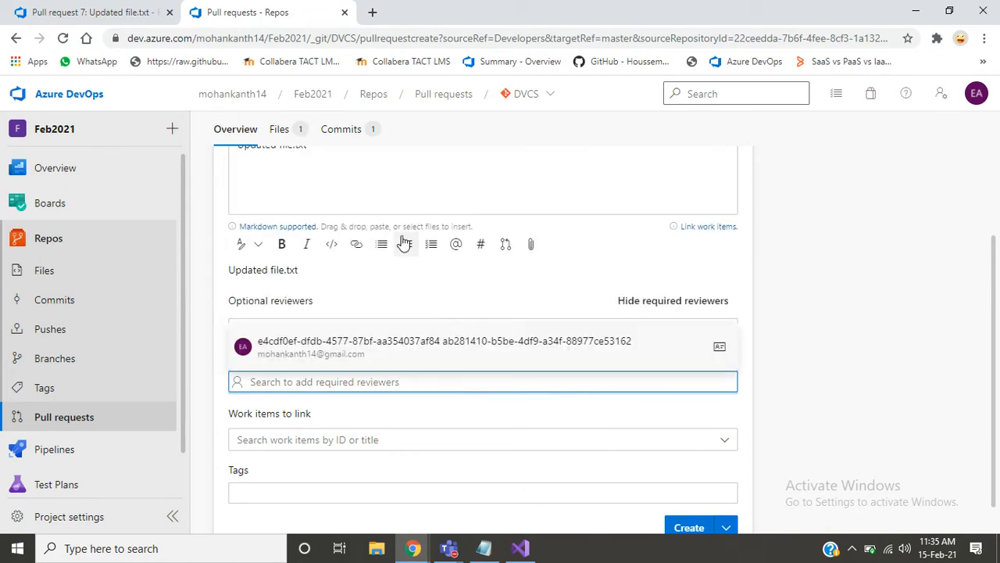
click(349, 350)
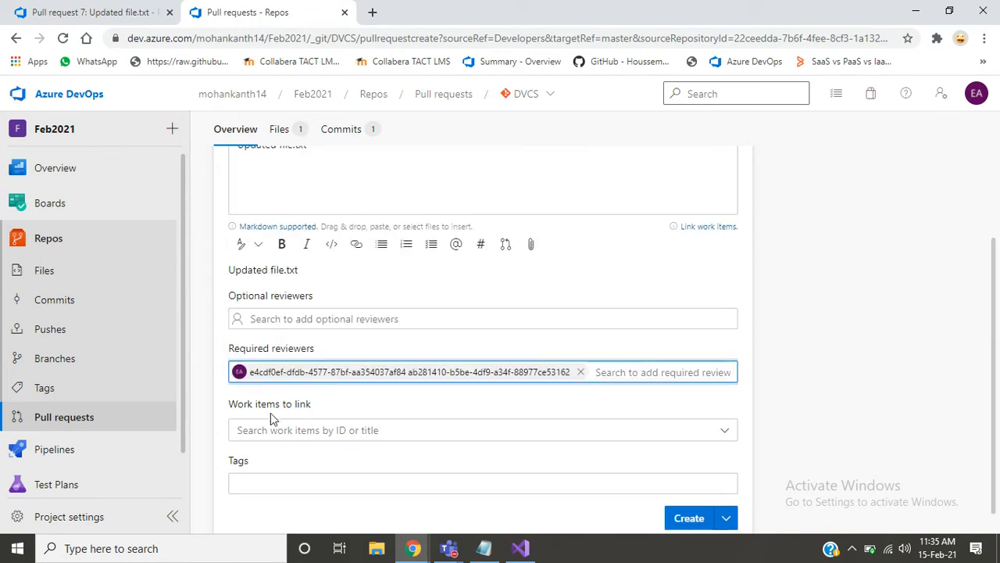
click(401, 422)
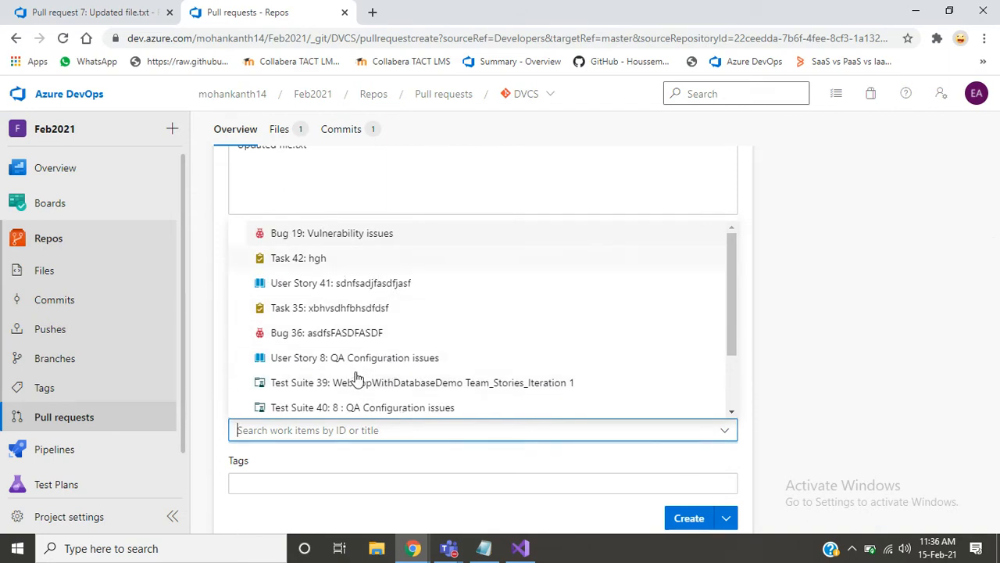
click(903, 404)
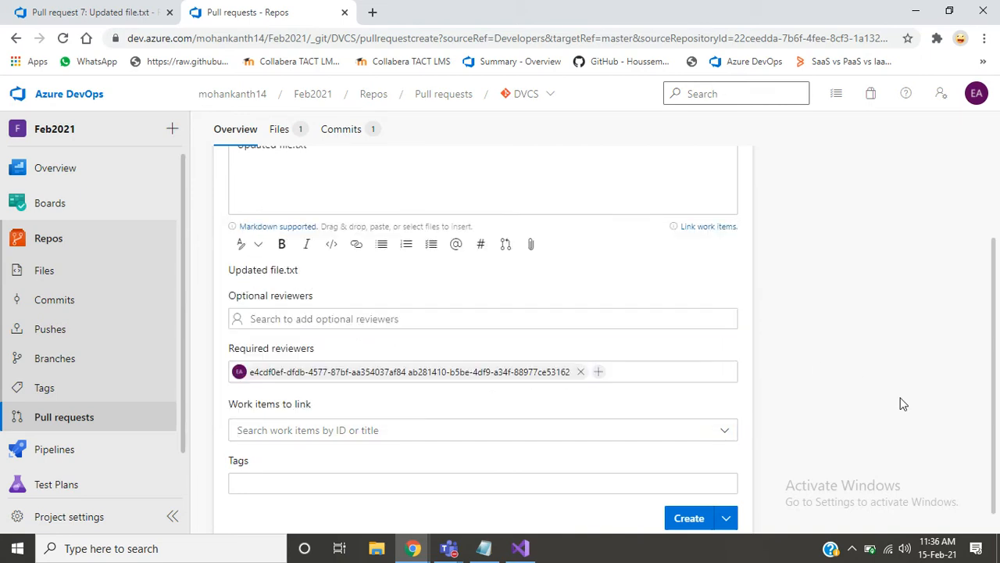
click(726, 519)
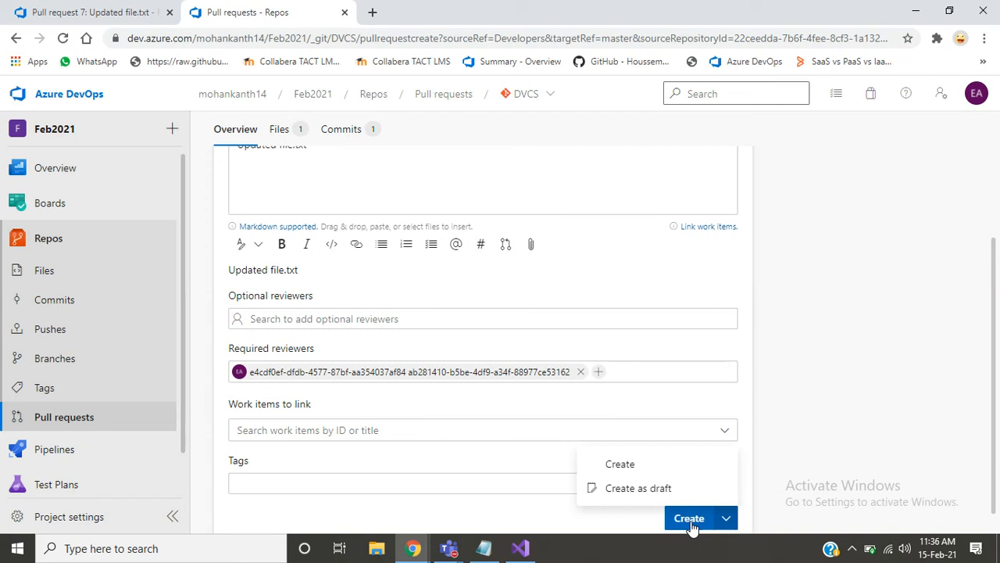
click(689, 520)
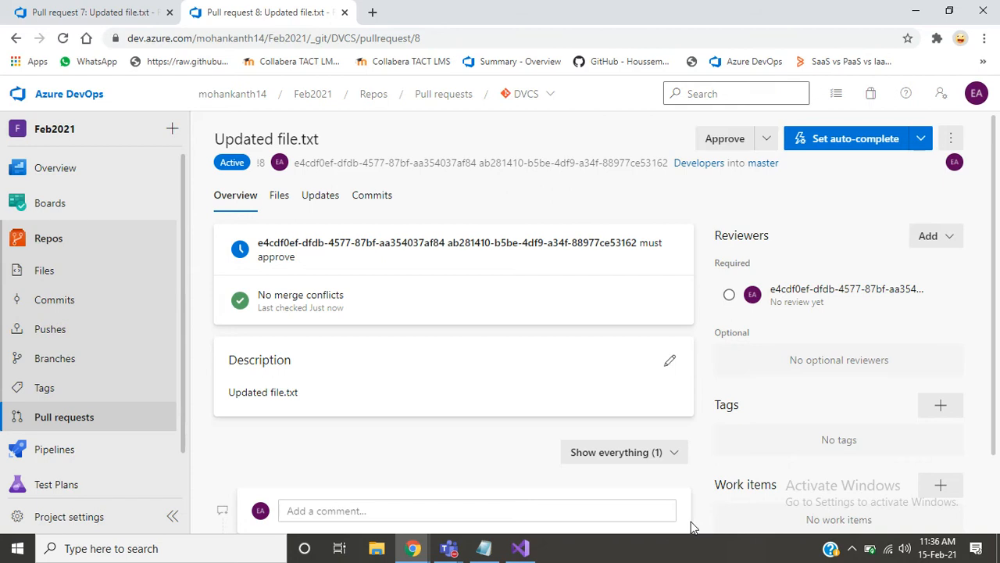
- View the new pull request's completion choices and its approval choices
click(921, 139)
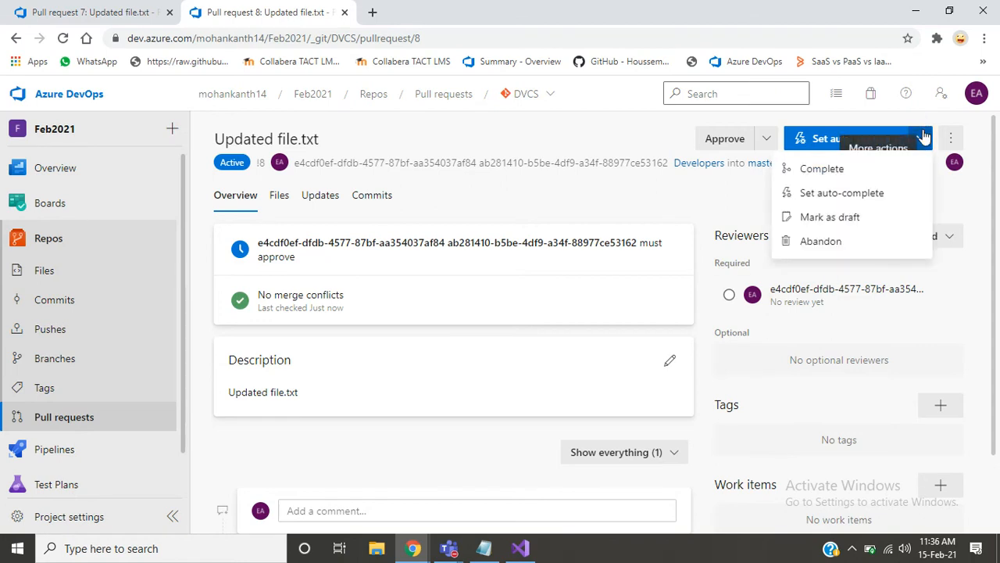
click(710, 190)
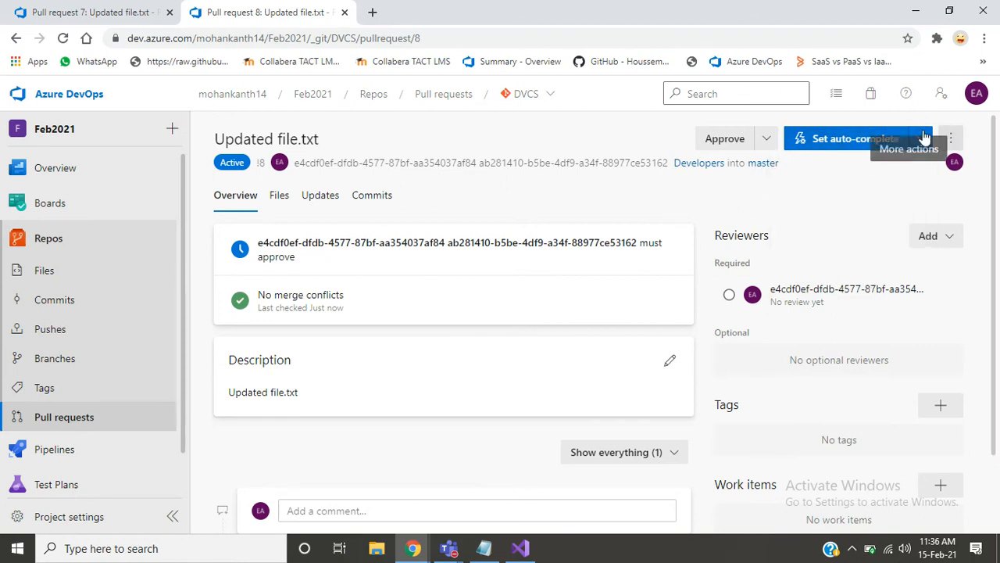
click(767, 139)
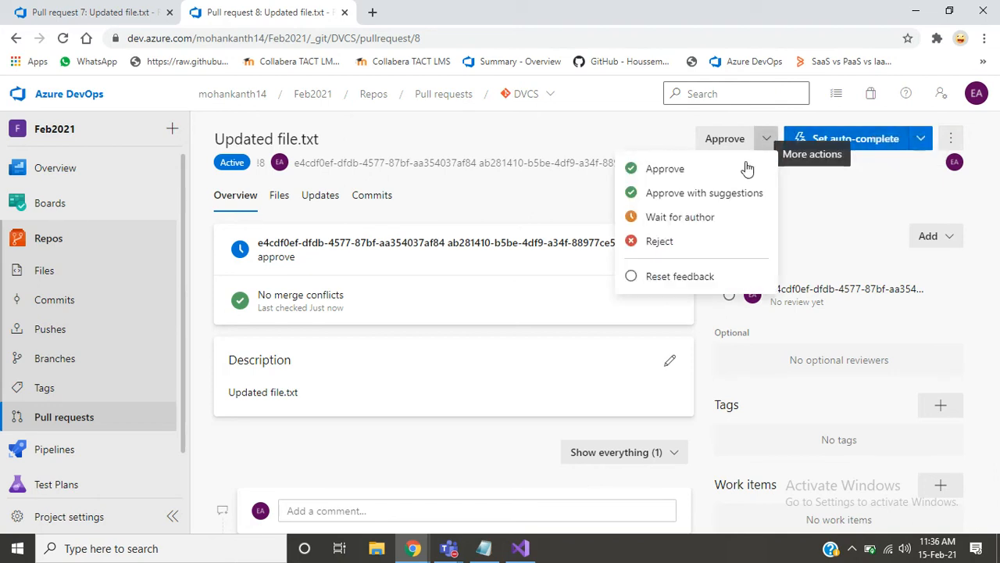
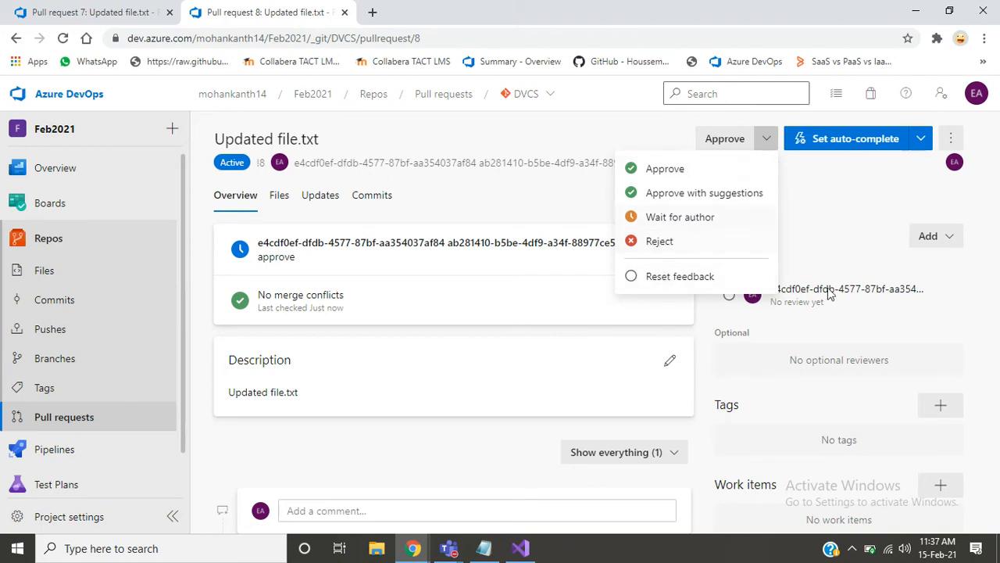
- Recheck the approval choices available for the "Updated file.txt" pull request without selecting one
click(860, 209)
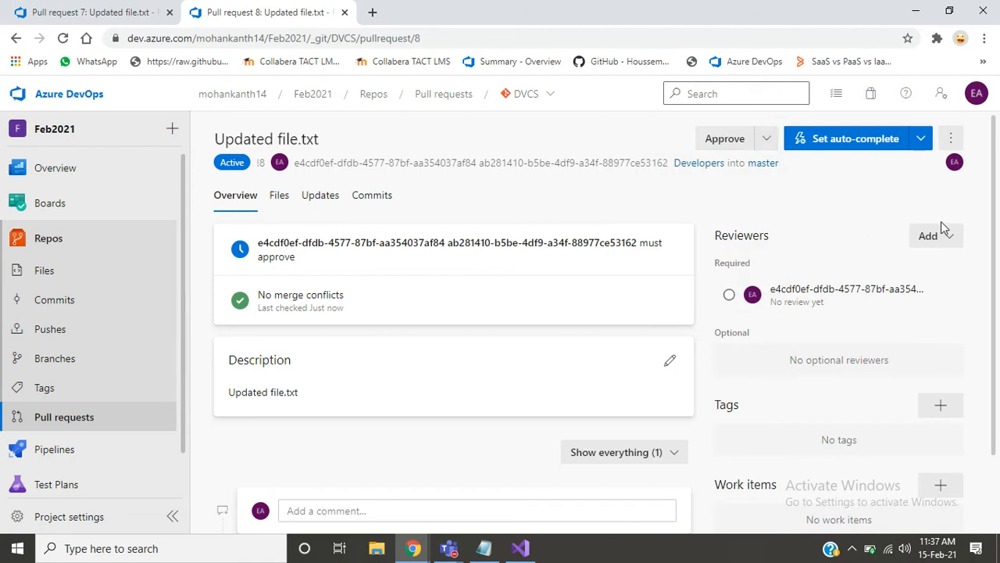
click(769, 147)
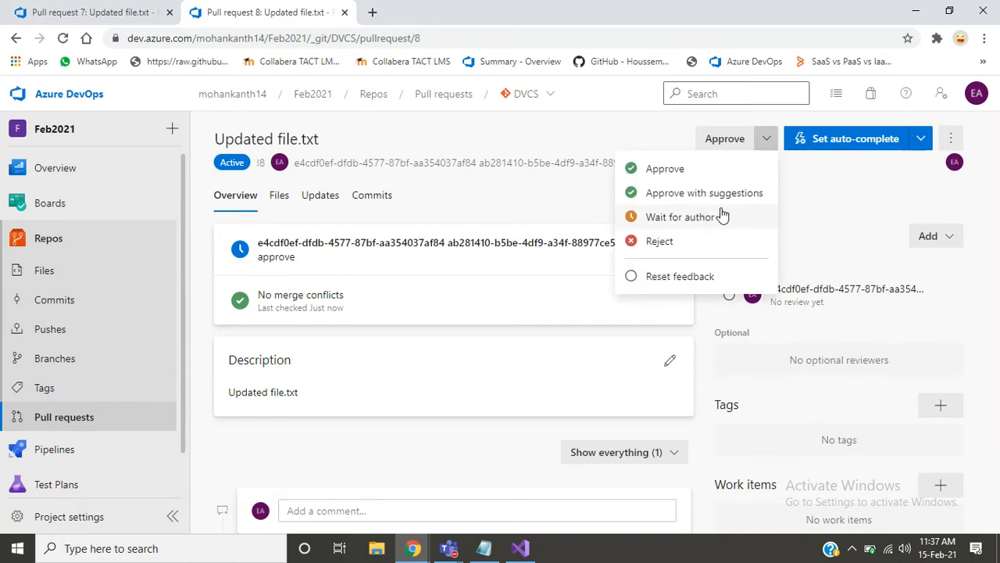
click(859, 207)
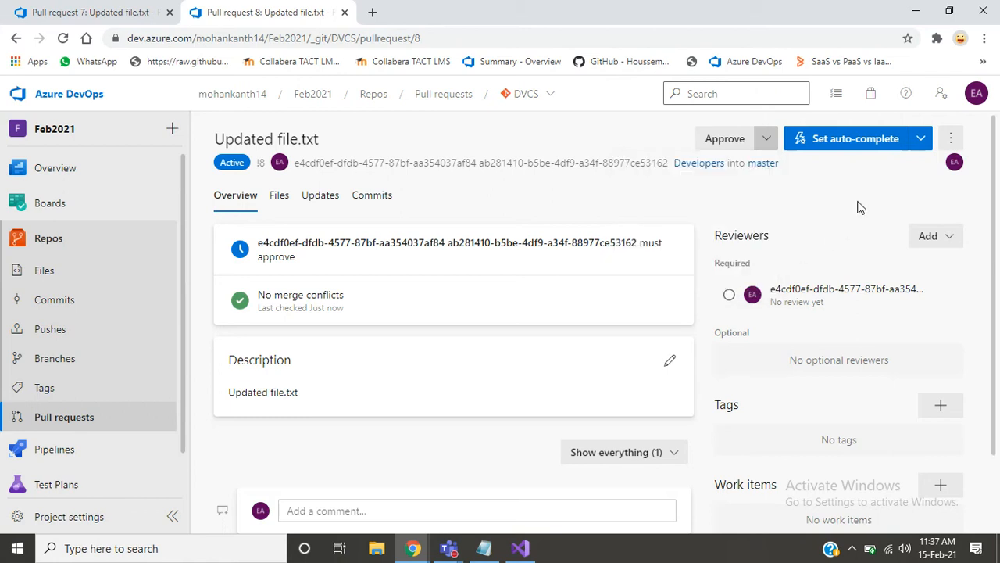
- Examine the pull request's file changes, updates and commits, and return to its overview
click(280, 200)
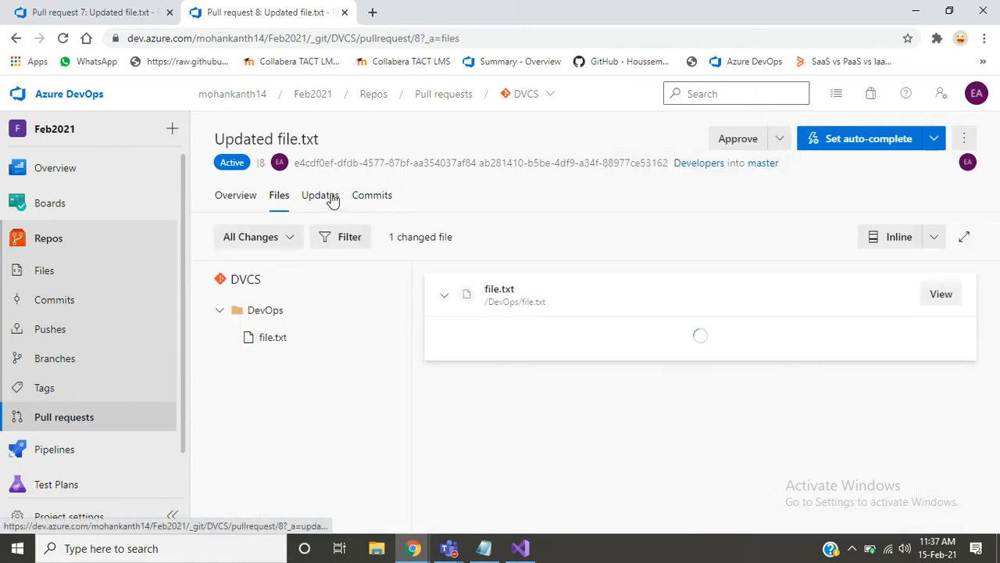
click(336, 200)
click(362, 200)
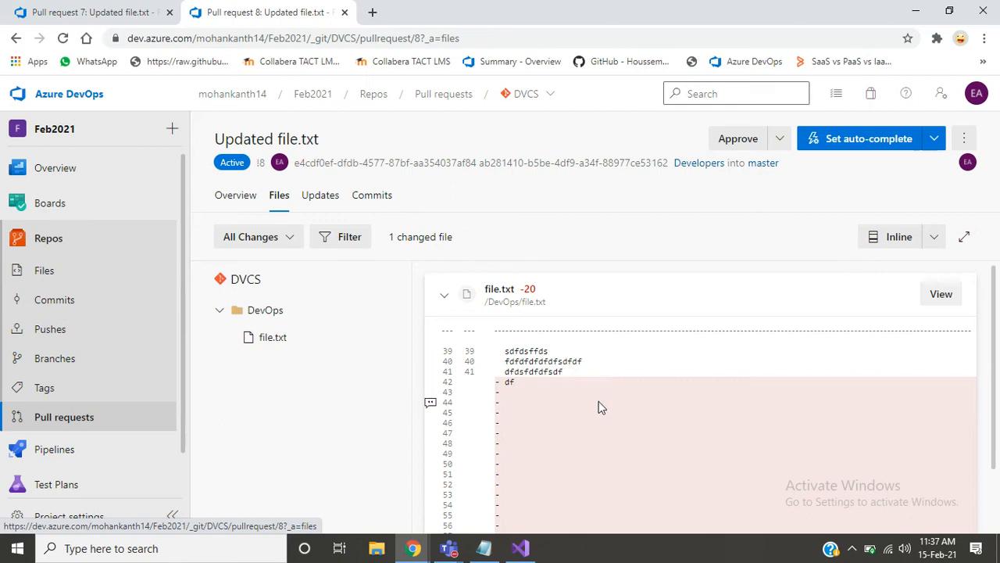
double_click(552, 373)
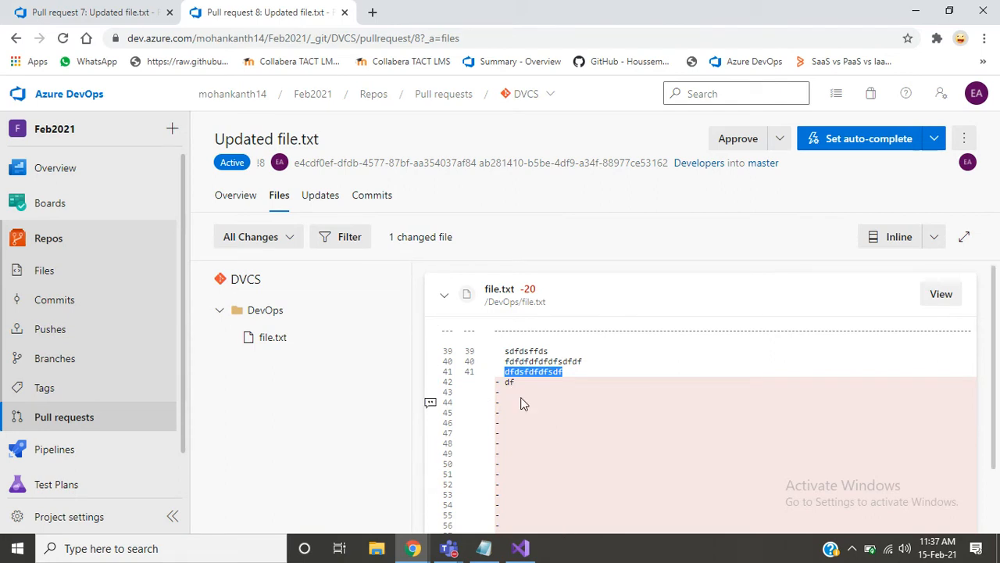
click(325, 208)
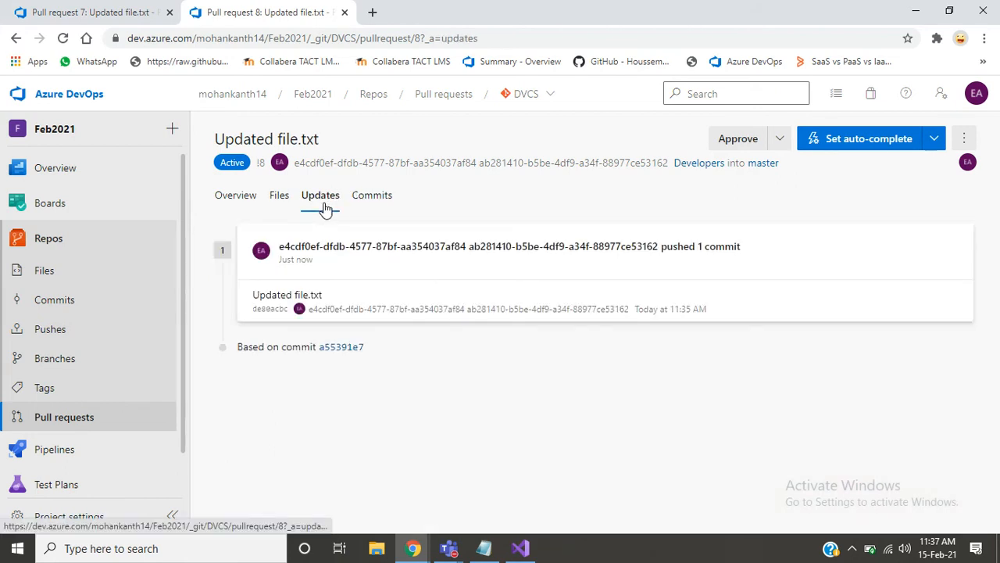
click(369, 207)
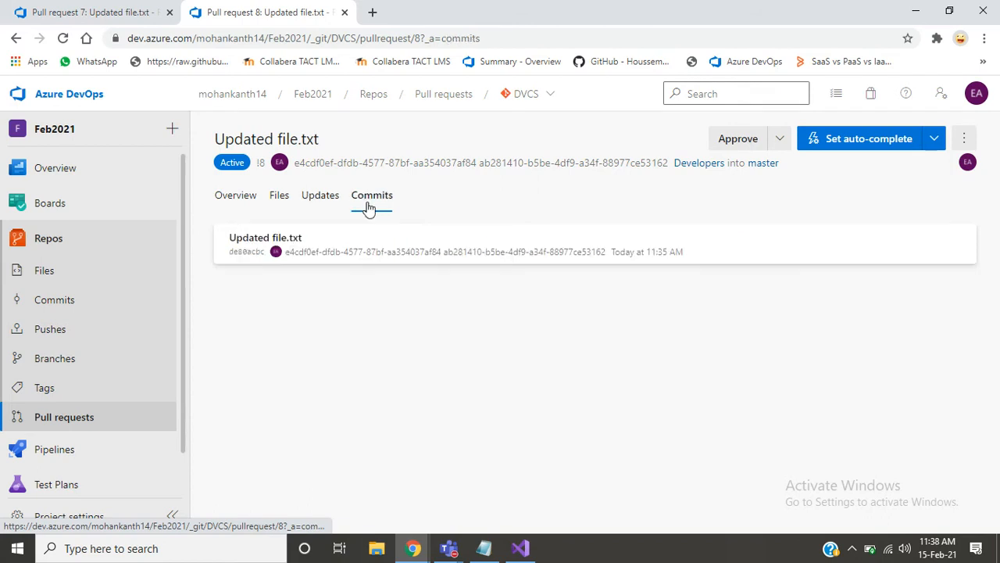
click(231, 195)
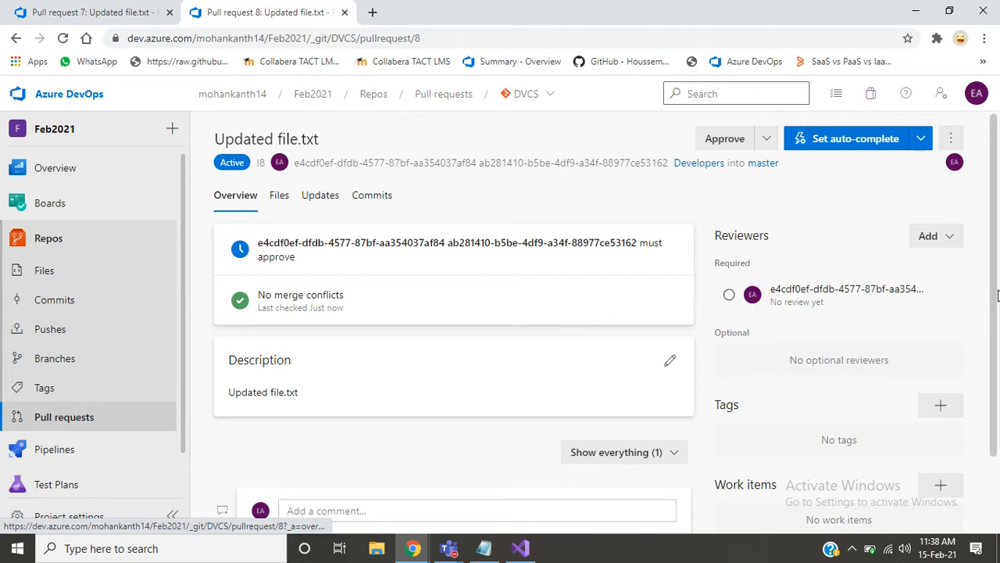
- Approve the "Updated file.txt" pull request and open its completion settings
scroll(998, 297, down, 2)
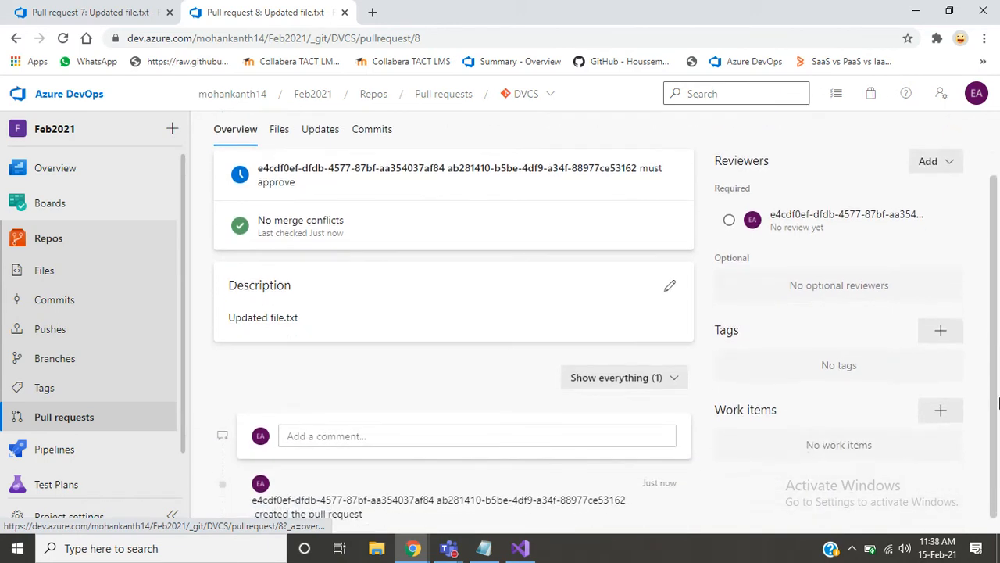
scroll(998, 313, up, 2)
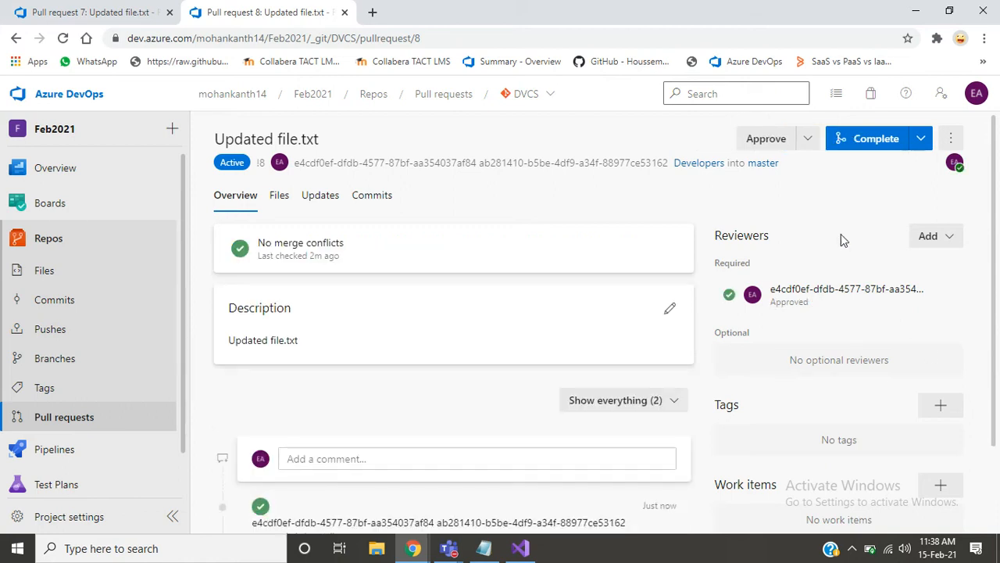
click(920, 139)
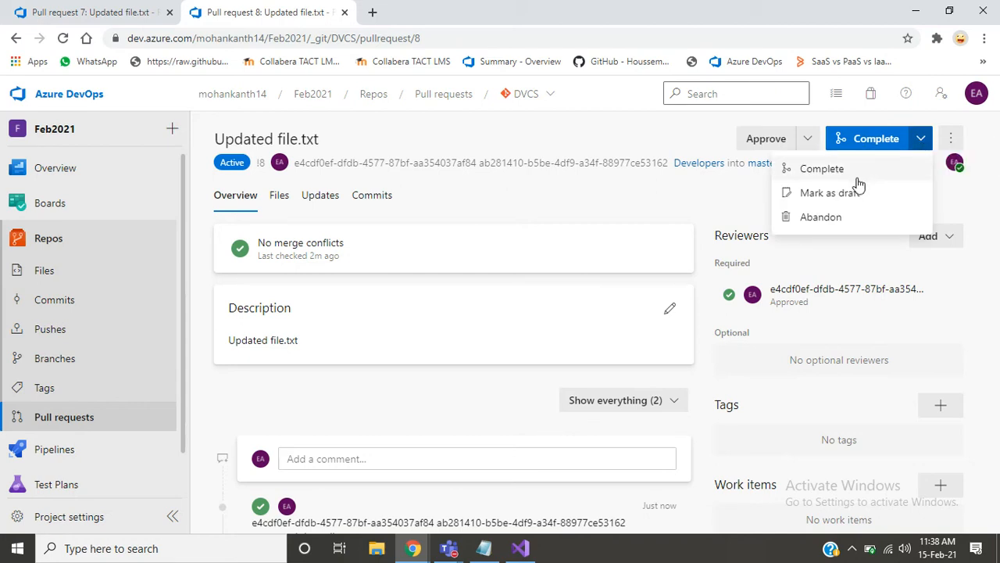
click(862, 138)
click(862, 136)
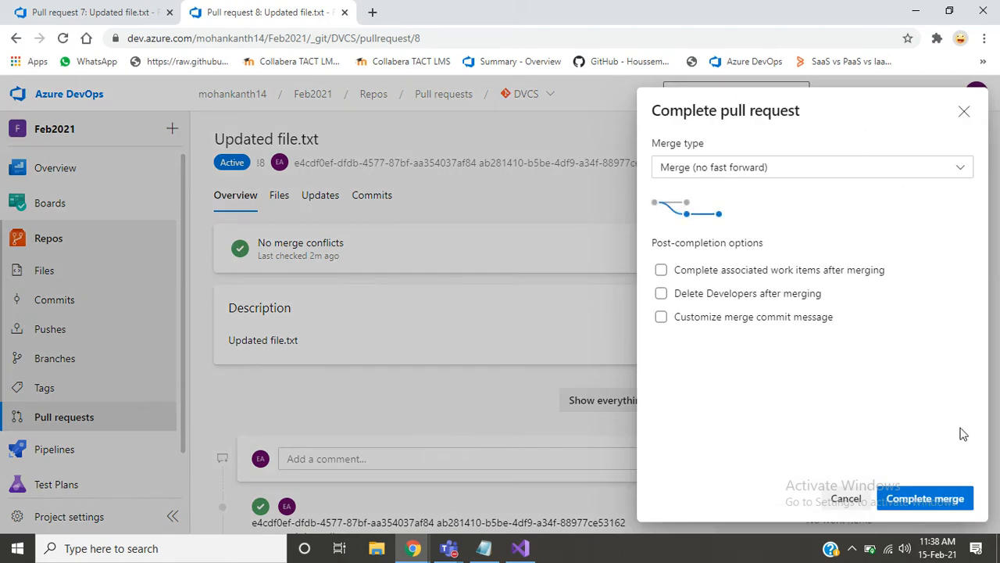
- Turn on the customized merge commit message and leave the Developers branch deletion option off
click(787, 298)
click(787, 297)
click(743, 316)
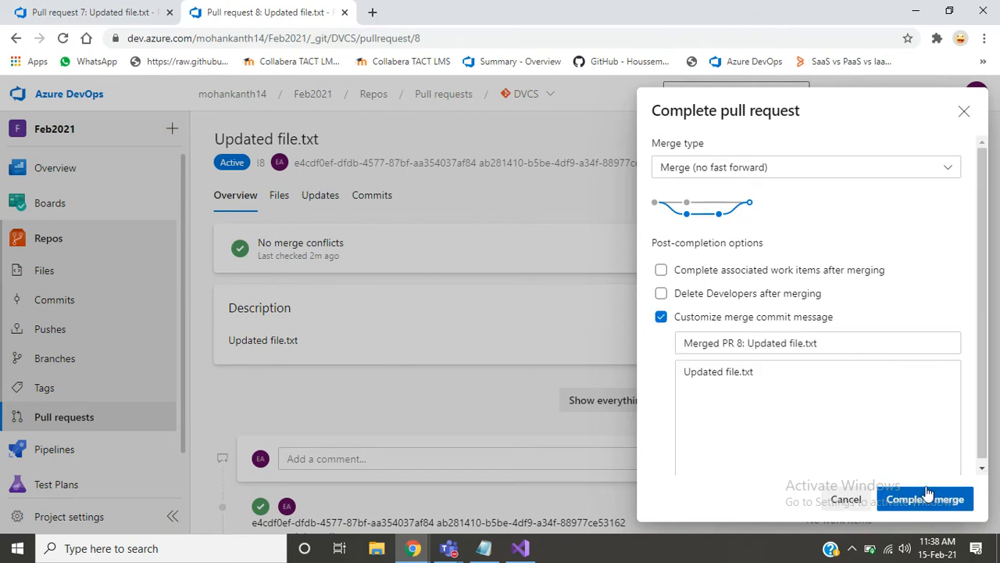
- View the merge types, switch to Notepad and add the line "Squash Merge" at the end of the notes
click(948, 170)
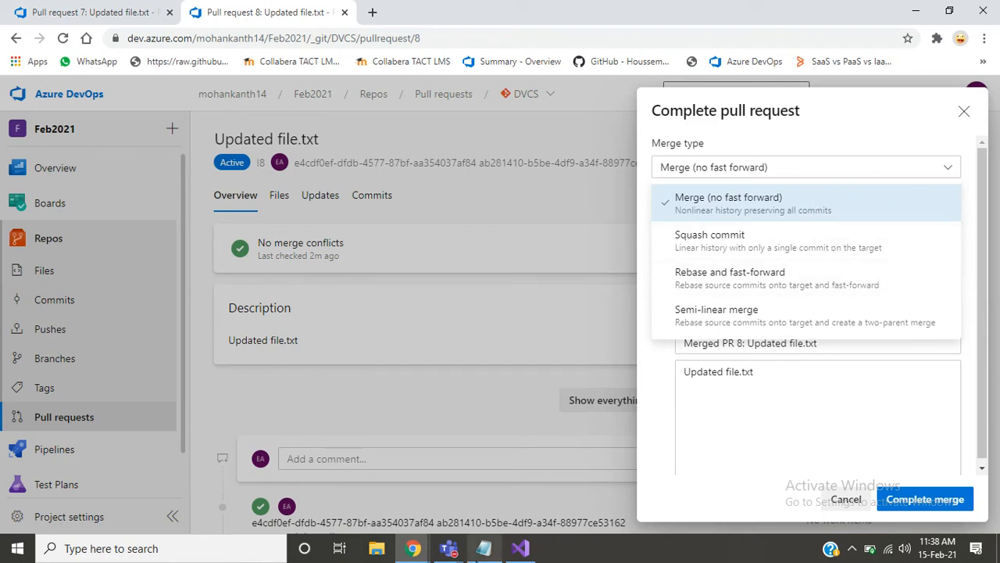
click(480, 550)
key(Return)
key(Return)
key(Return)
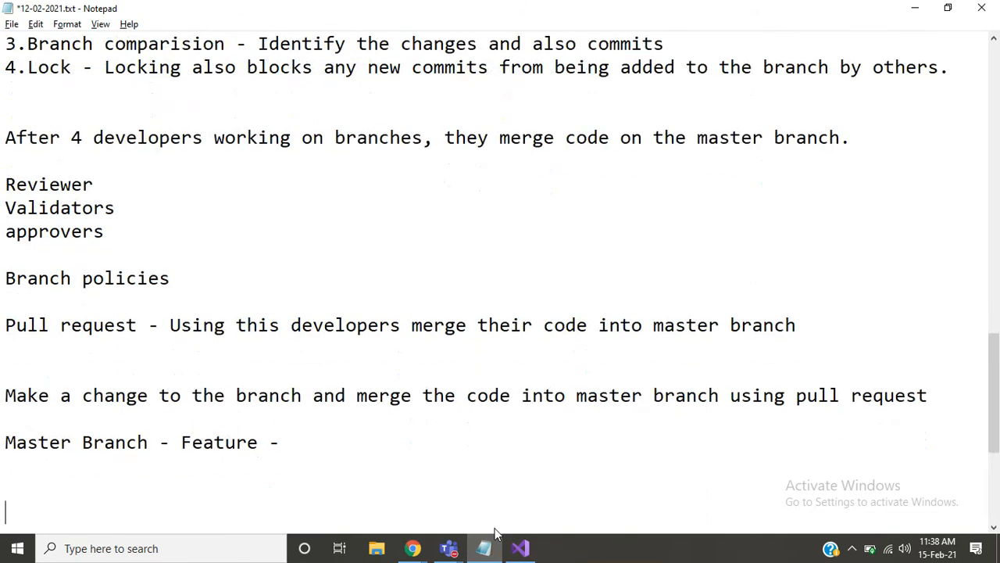
text(Squash Mr)
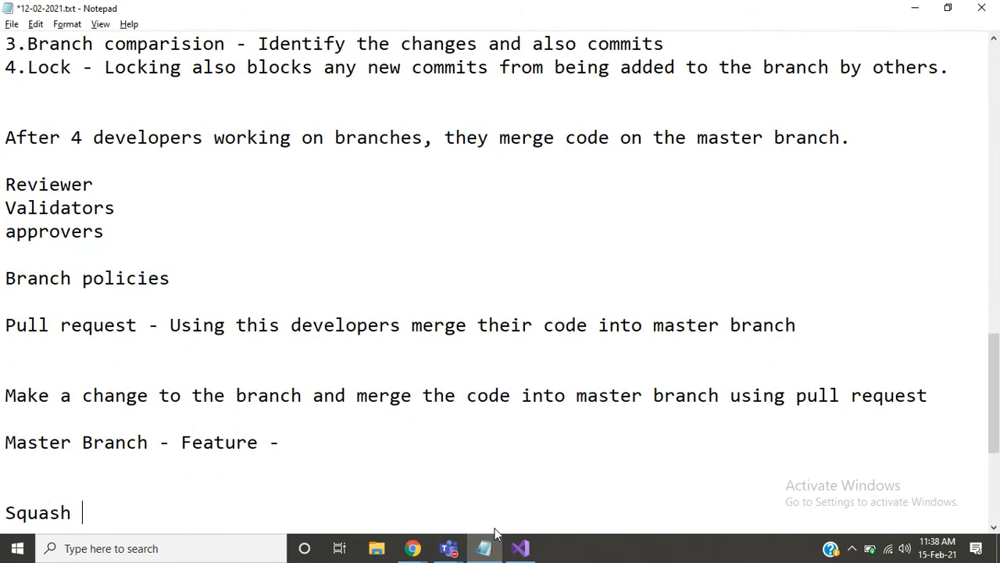
key(BackSpace)
text(erge)
key(Return)
key(Return)
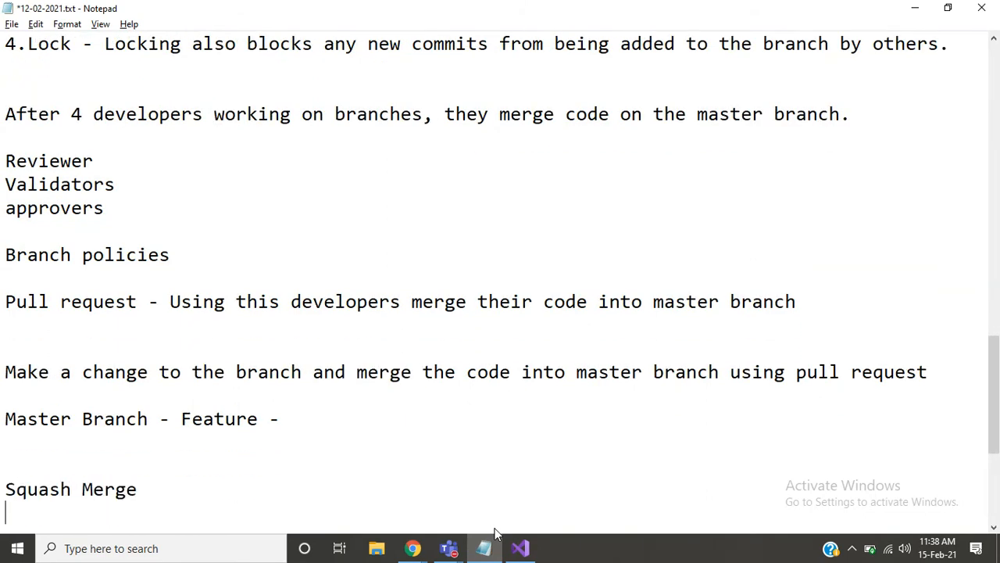
- Check the merge types in the pull request again and add the line "Rebase and FastForward" to the Notepad notes
key(alt+Tab)
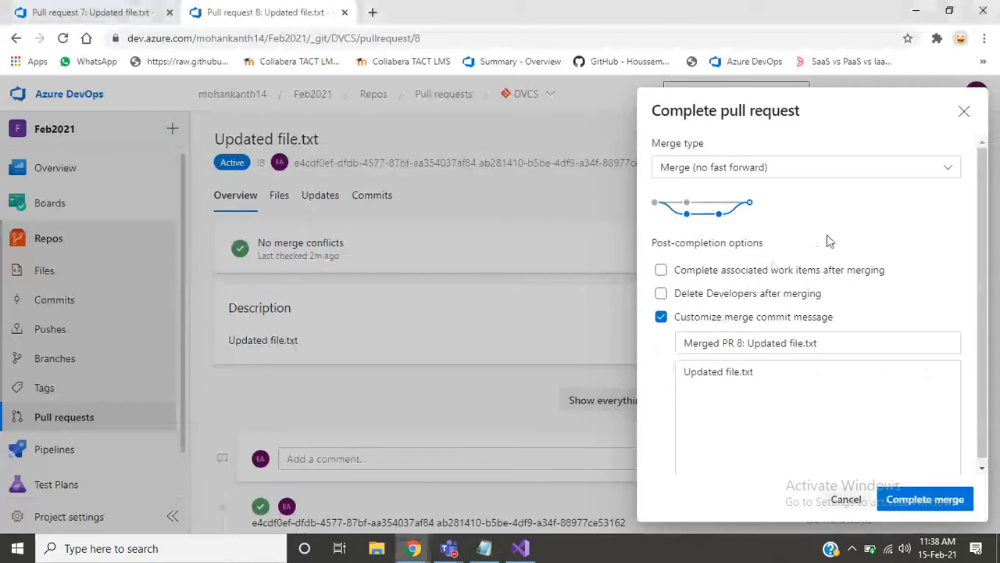
click(952, 169)
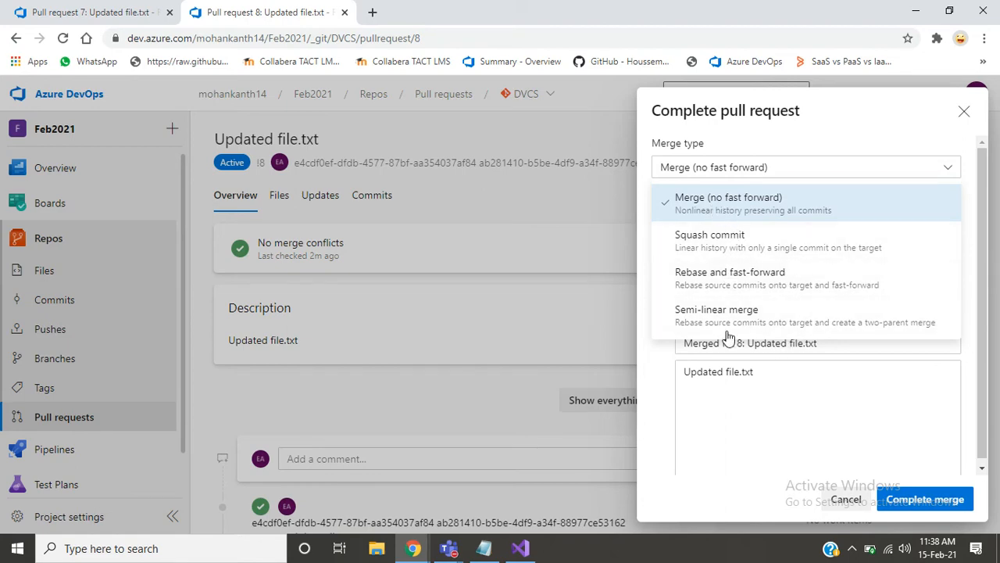
key(alt+Tab)
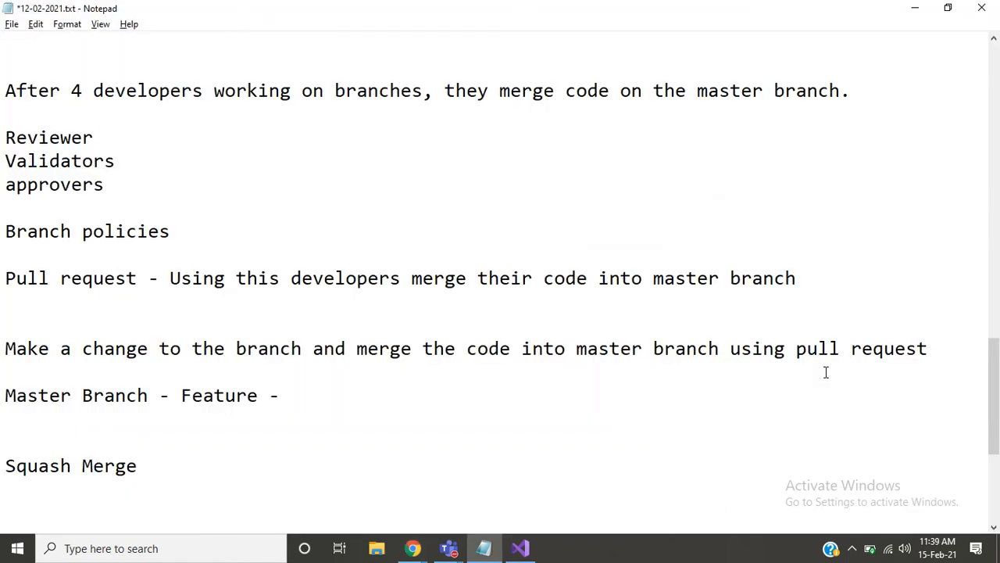
text(Rebase and )
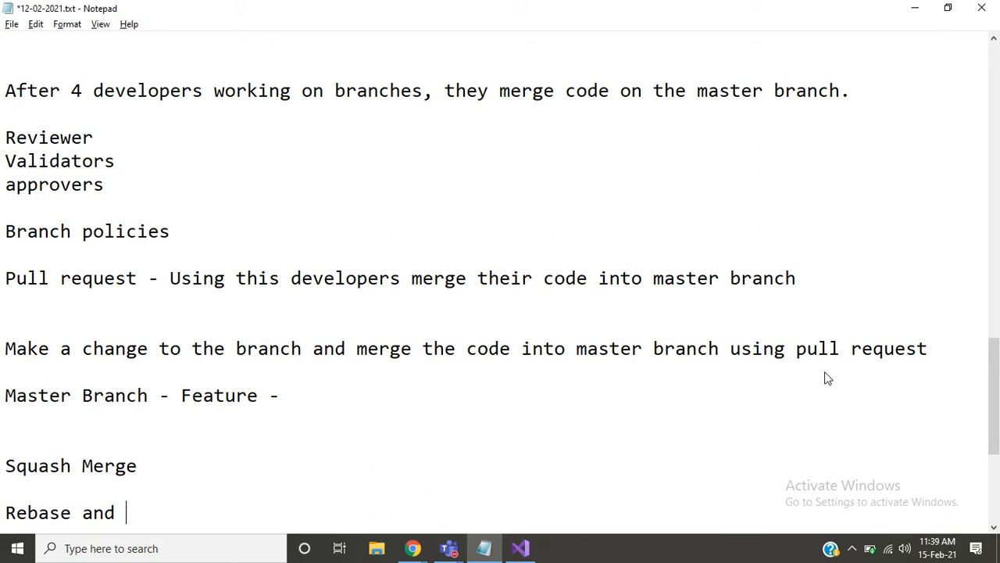
text(FastFprward)
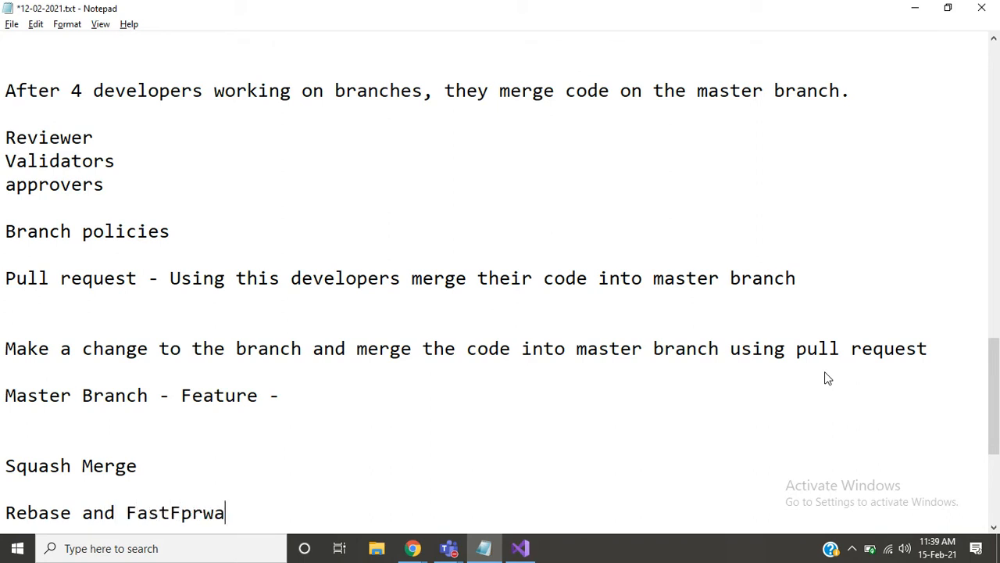
key(BackSpace)
key(BackSpace)
key(BackSpace)
key(BackSpace)
key(BackSpace)
key(BackSpace)
text(ord)
key(BackSpace)
text(ward)
key(Return)
key(Return)
- Look up the remaining merge type in the pull request and add the line "Semi Linear Merge" to the Notepad notes
key(alt+Tab)
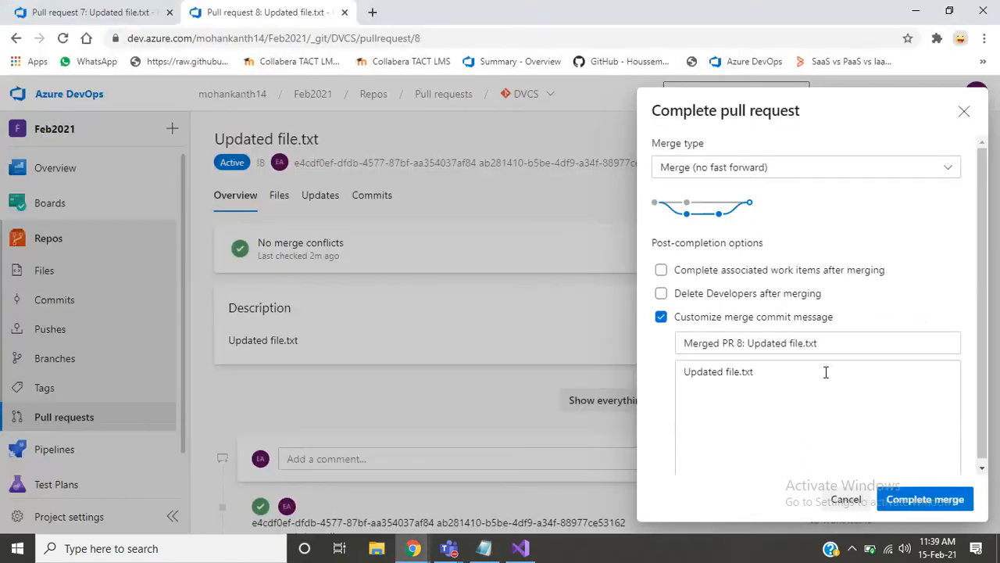
click(831, 170)
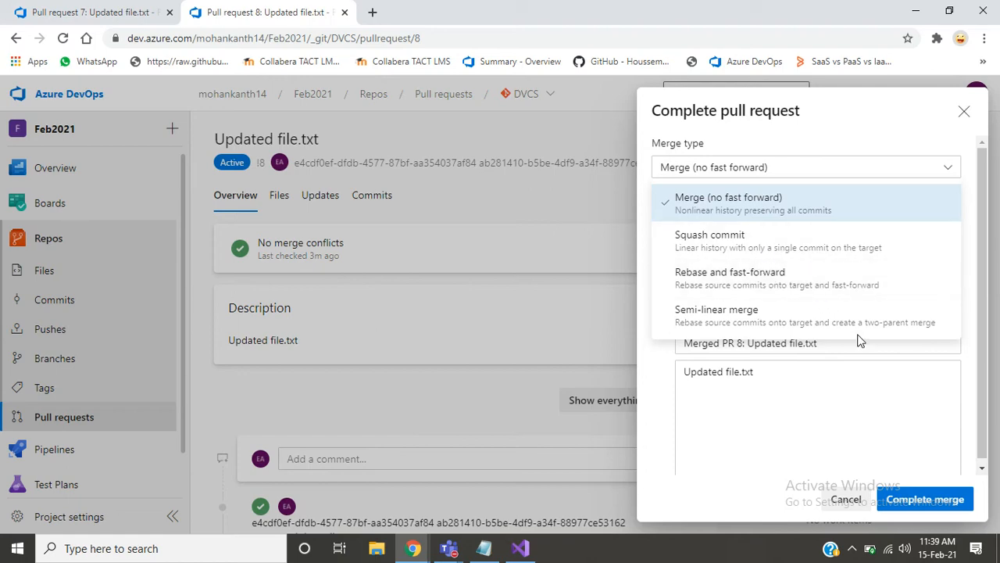
key(alt+Tab)
text(Sem)
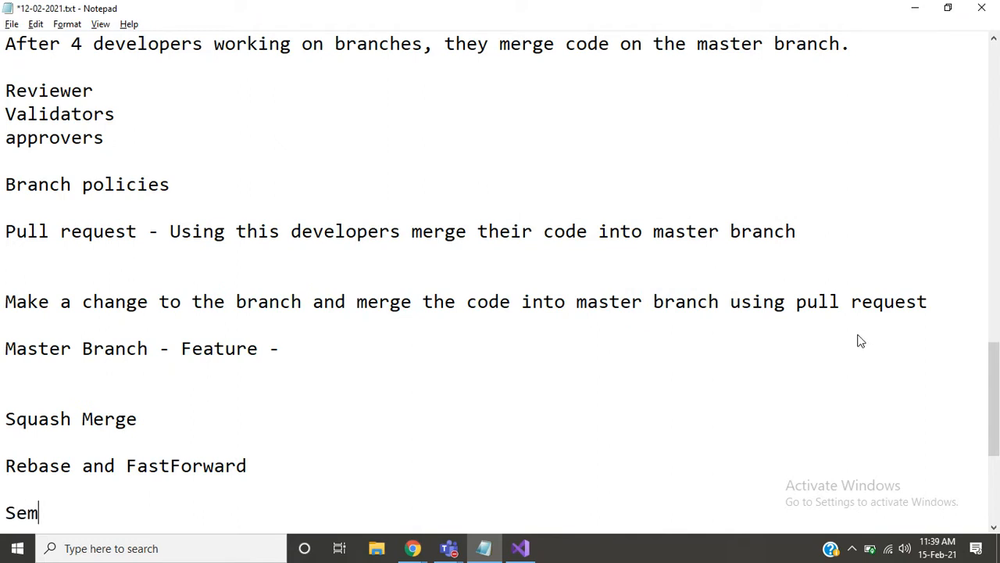
text(i Linera)
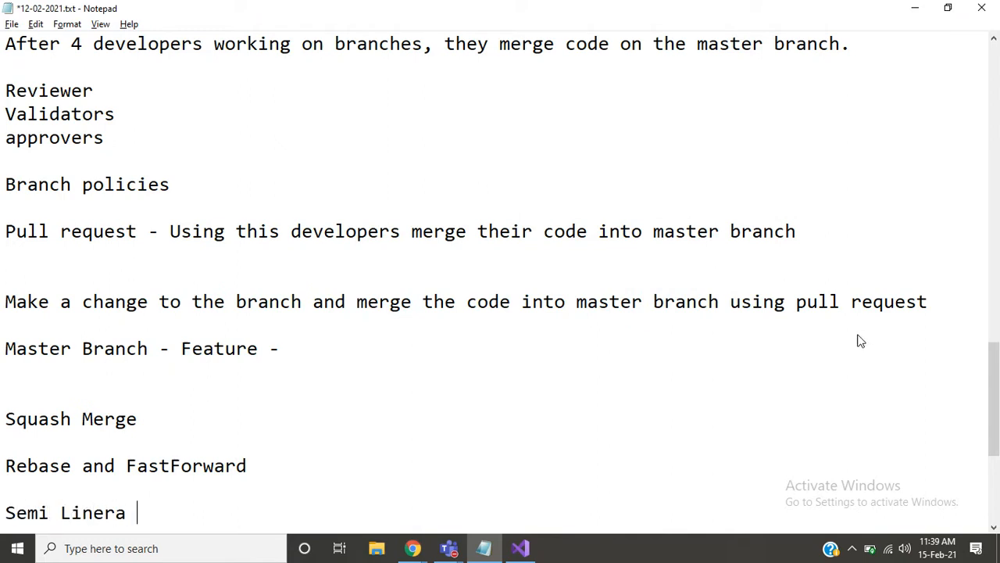
key(BackSpace)
key(BackSpace)
key(BackSpace)
text(ar Merge)
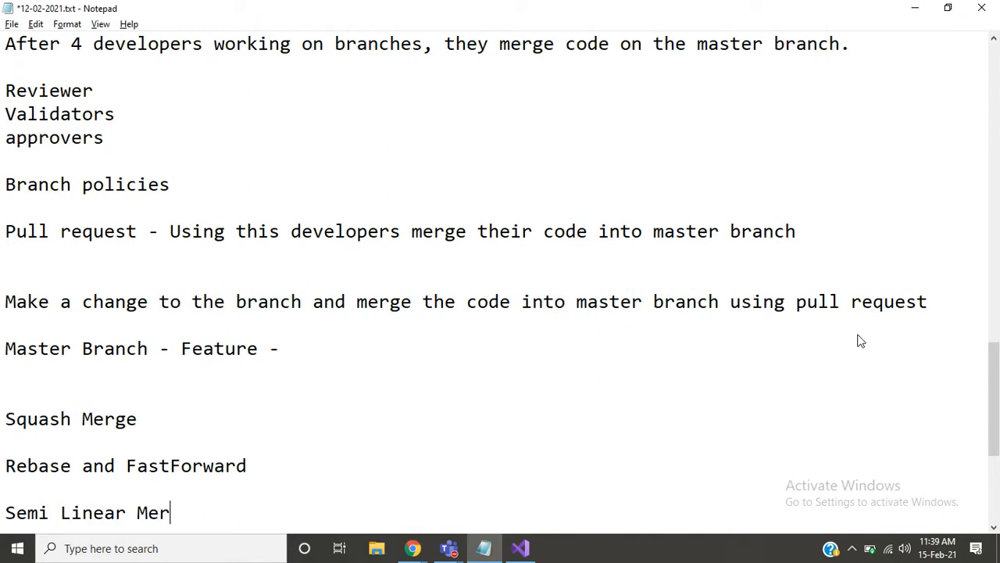
key(Return)
- Switch back to Azure DevOps and complete the merge of Developers into master using Merge (no fast forward)
key(alt+Tab)
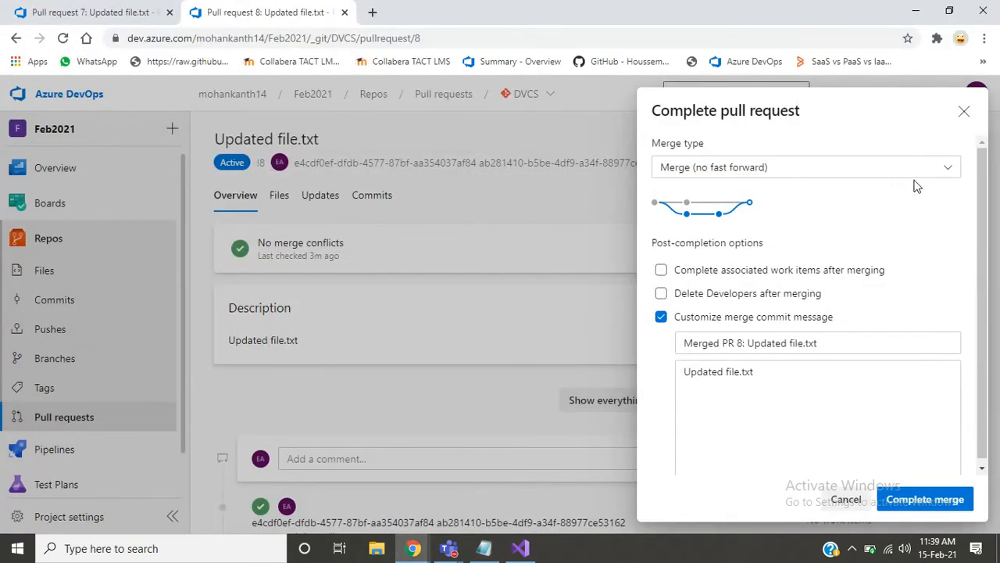
click(930, 501)
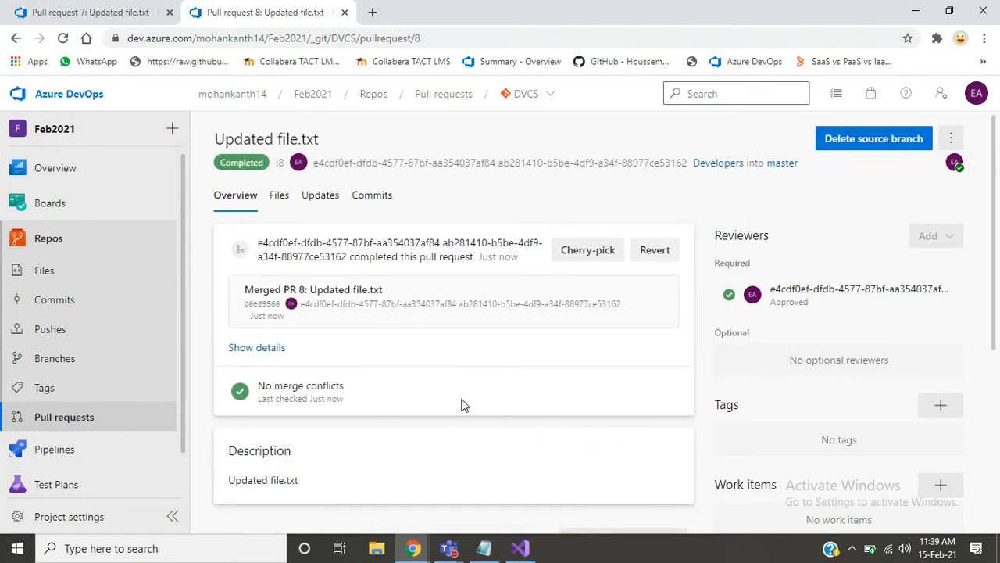
- Open the revert settings of the completed pull request and examine the topic branch name and the description
click(649, 260)
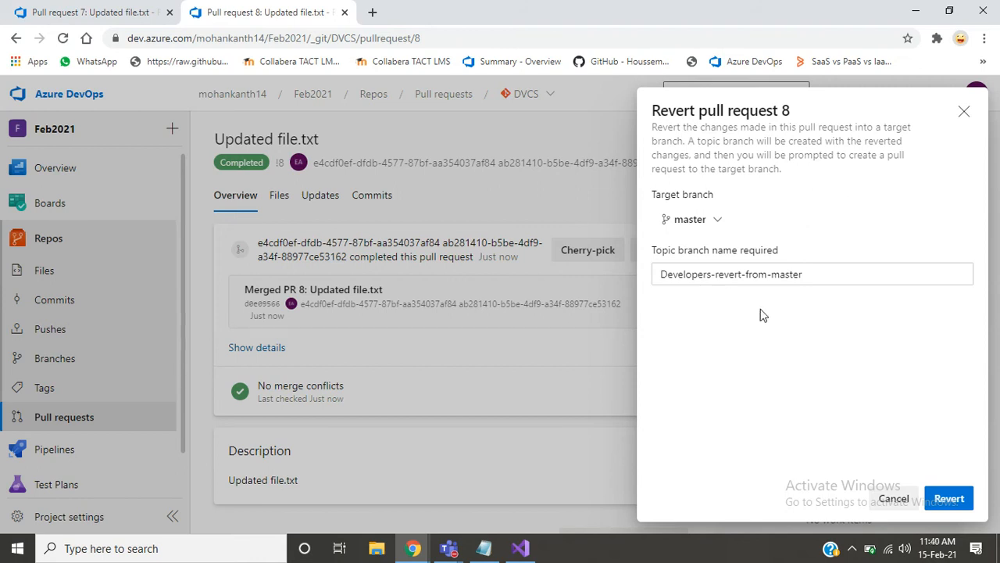
triple_click(822, 280)
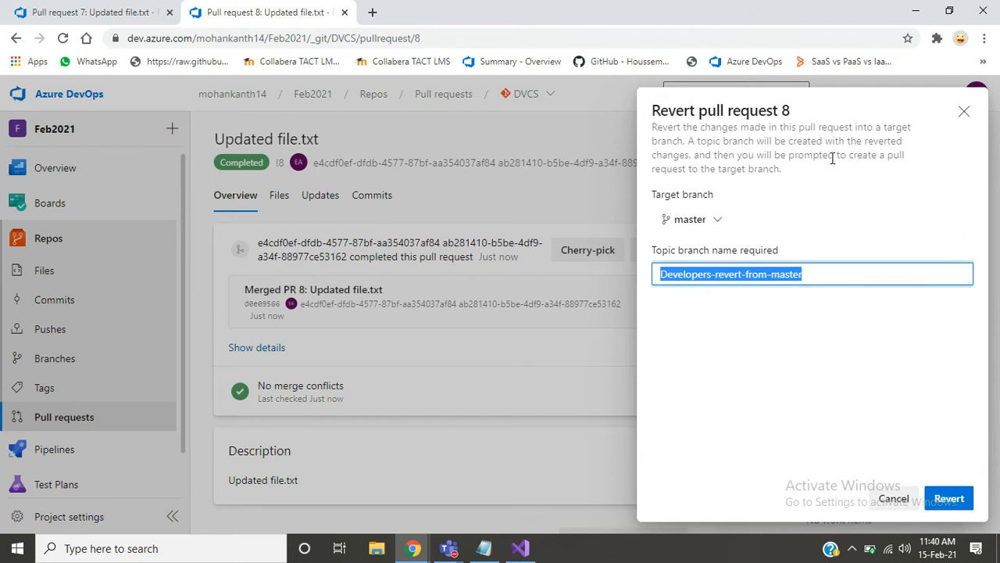
drag(832, 159, 729, 192)
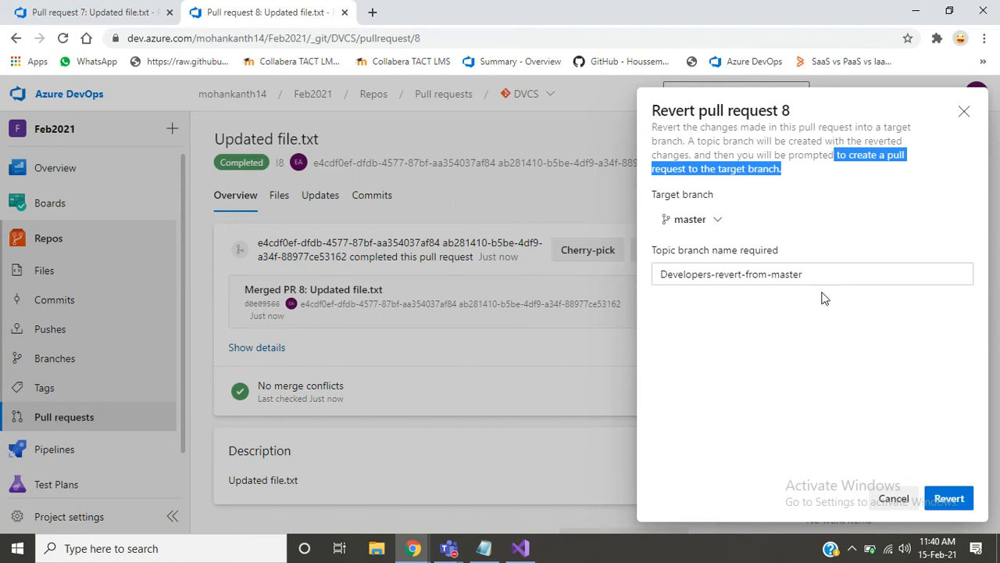
click(858, 357)
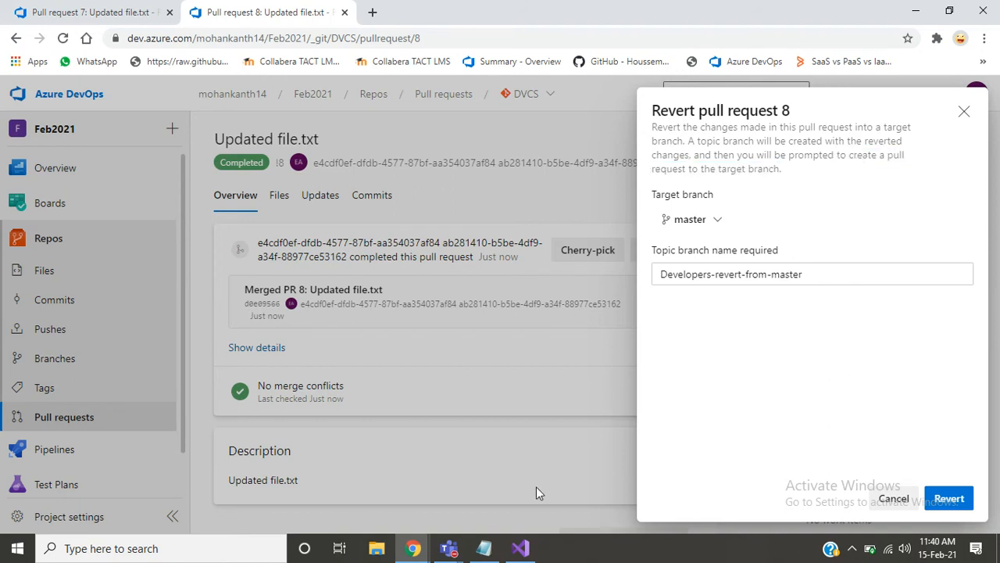
- Switch to the Notepad notes and add the word "Revert" on a new line at the end
click(484, 548)
scroll(617, 390, down, 2)
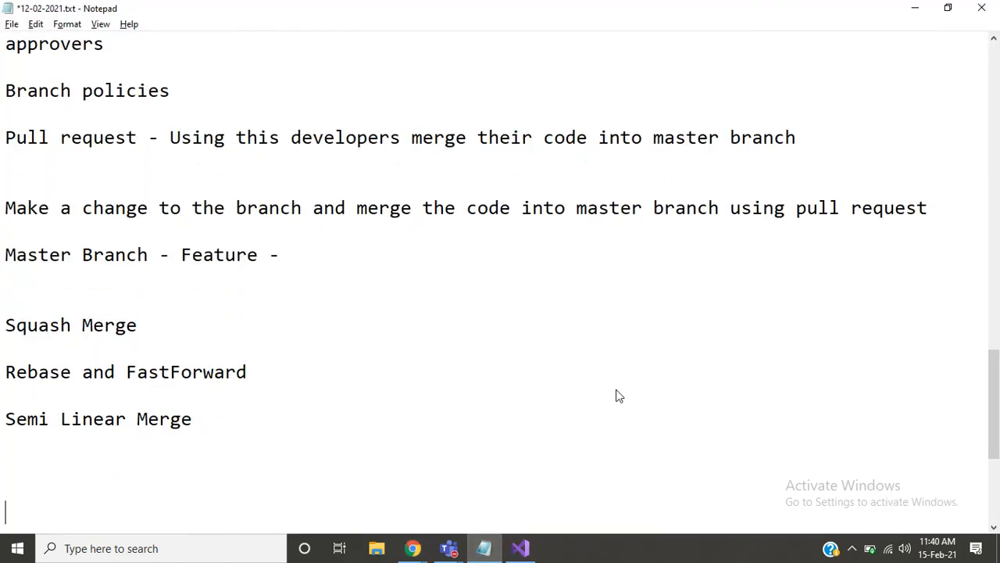
scroll(617, 395, down, 1)
text(Revrt)
key(BackSpace)
key(BackSpace)
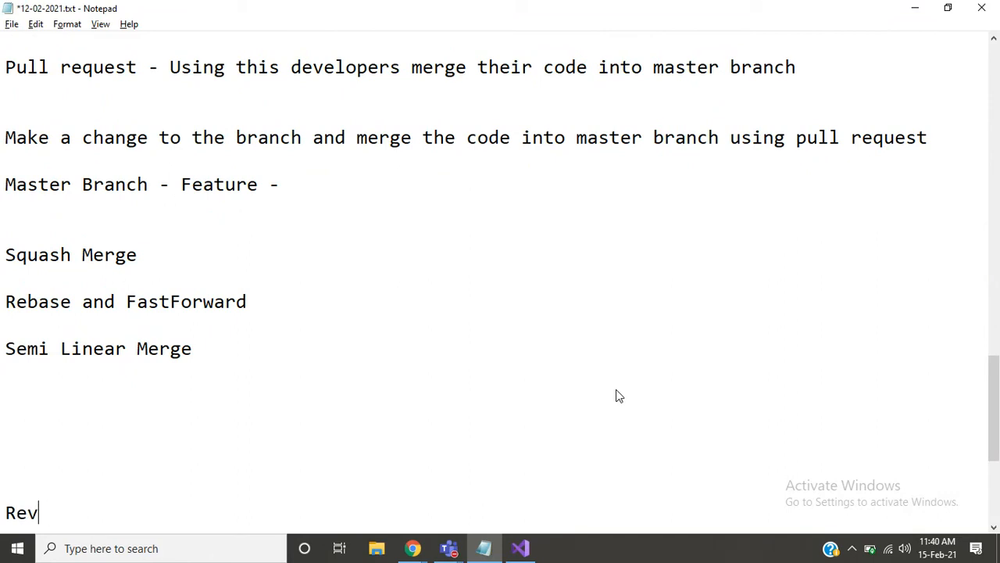
text(ert)
key(Return)
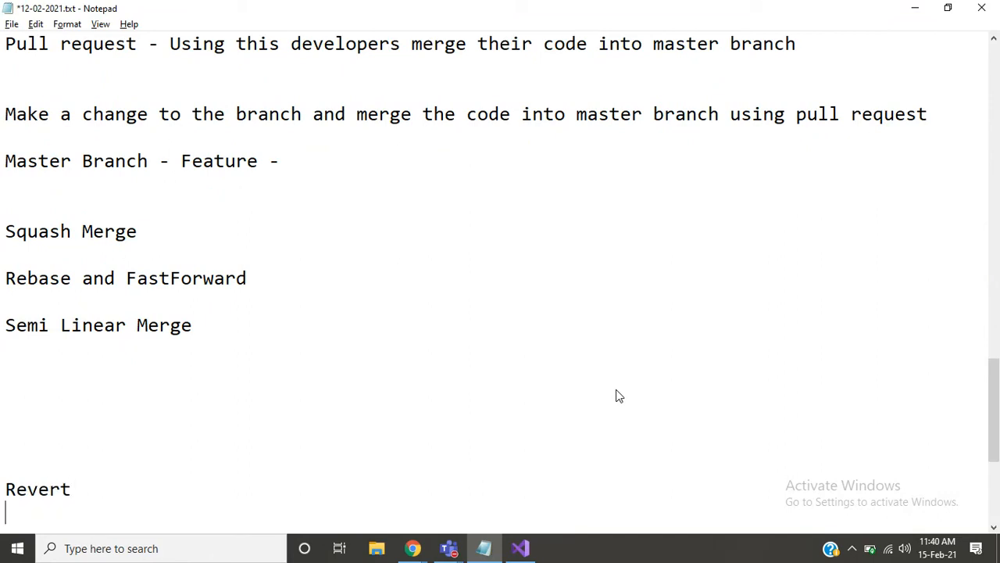
scroll(616, 395, down, 1)
key(BackSpace)
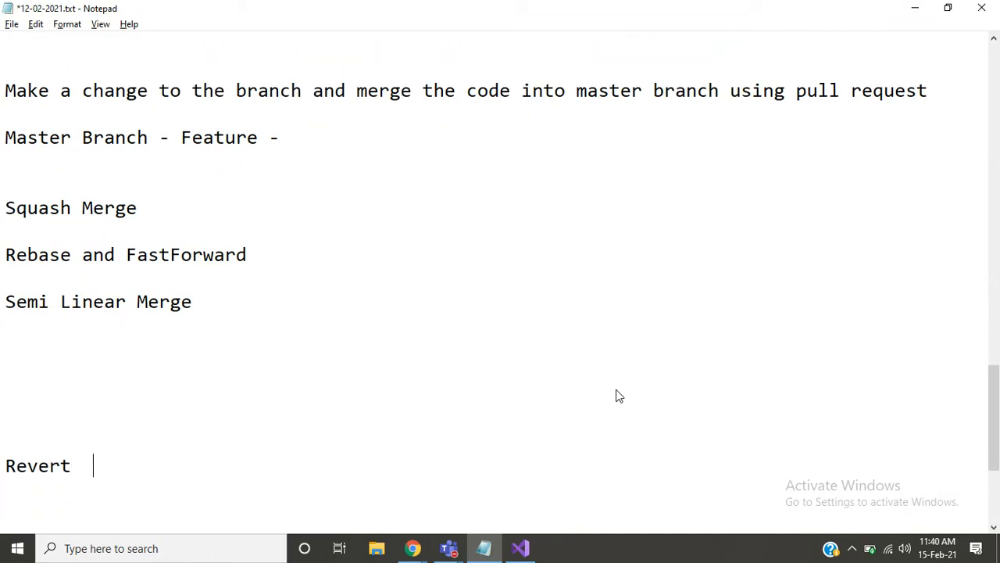
- Continue the Revert line with "Target - Branch -"
text(Target)
key(Return)
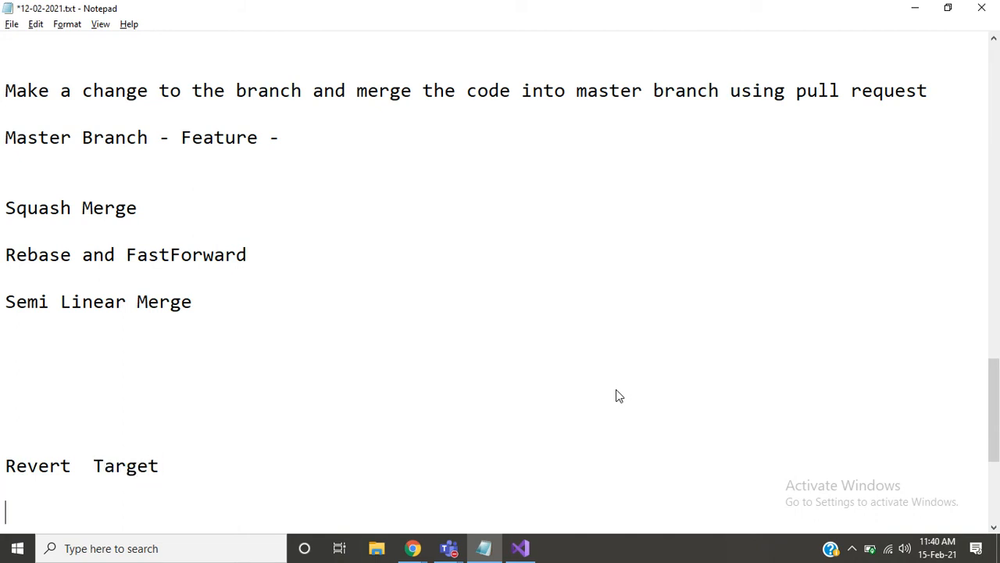
key(BackSpace)
text(- Branch -)
- Insert "Master" after "Target" in the Revert line
key(Right)
key(Left)
key(Left)
key(Left)
key(Left)
key(Left)
key(Left)
key(Left)
key(Left)
key(Left)
key(Left)
key(Left)
key(Left)
key(Left)
key(Left)
key(Left)
key(Left)
key(Left)
key(Left)
key(Right)
key(Right)
key(Right)
key(Right)
key(Right)
key(Right)
key(Right)
key(Left)
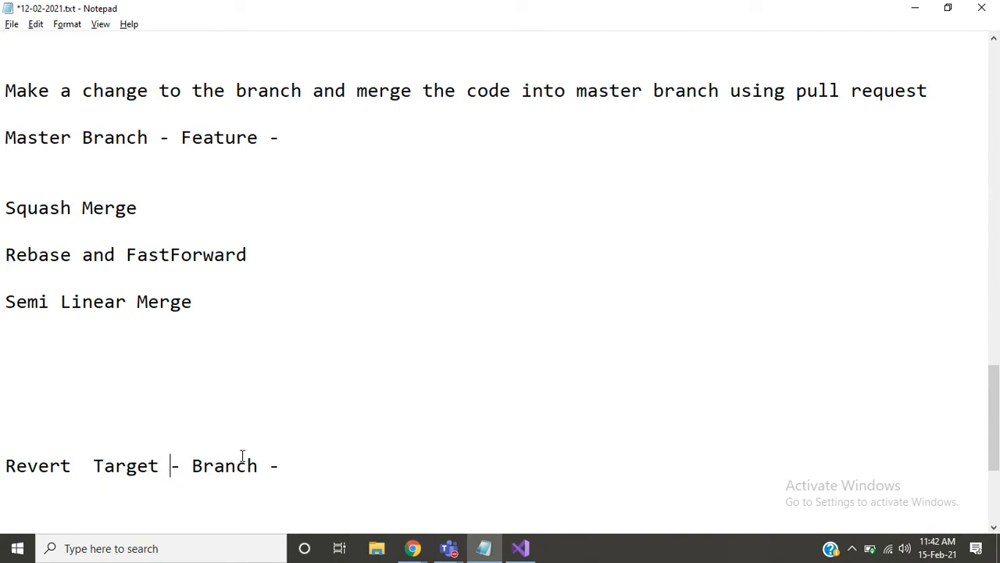
text(Master)
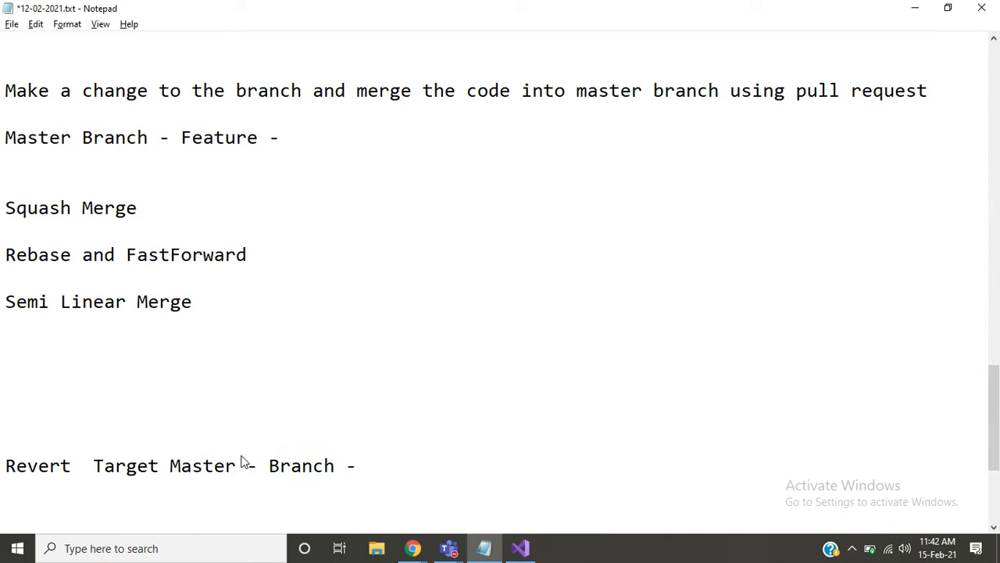
- Insert the word "create" after "Branch" in the Revert line
key(Right)
key(Right)
key(Right)
key(Left)
key(shift+Right)
key(shift+Right)
key(shift+Right)
key(shift+Right)
key(shift+Right)
key(shift+Right)
key(Right)
text(create)
- Highlight the words "Branch create" in the Revert line
key(Right)
key(Right)
key(Right)
key(Left)
key(Left)
key(Left)
key(Left)
key(shift+Left)
key(shift+Left)
key(shift+Left)
key(shift+Left)
key(shift+Left)
key(shift+Left)
key(shift+Left)
key(shift+Left)
key(shift+Left)
key(shift+Left)
key(shift+Left)
key(shift+Left)
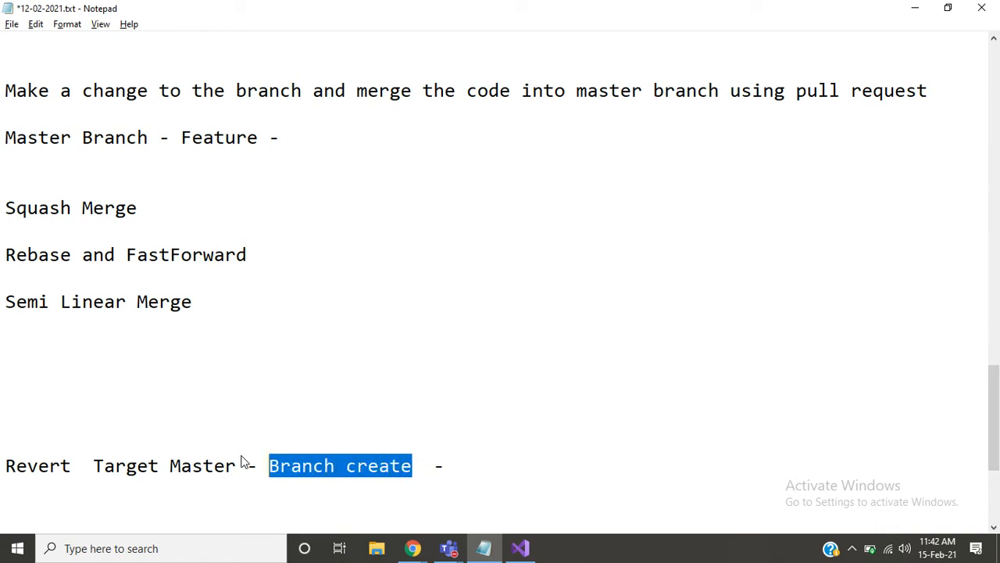
- Insert the remark "(New changes will not be applied)" after "Branch create" in the Revert line
key(Right)
key(Right)
text(())
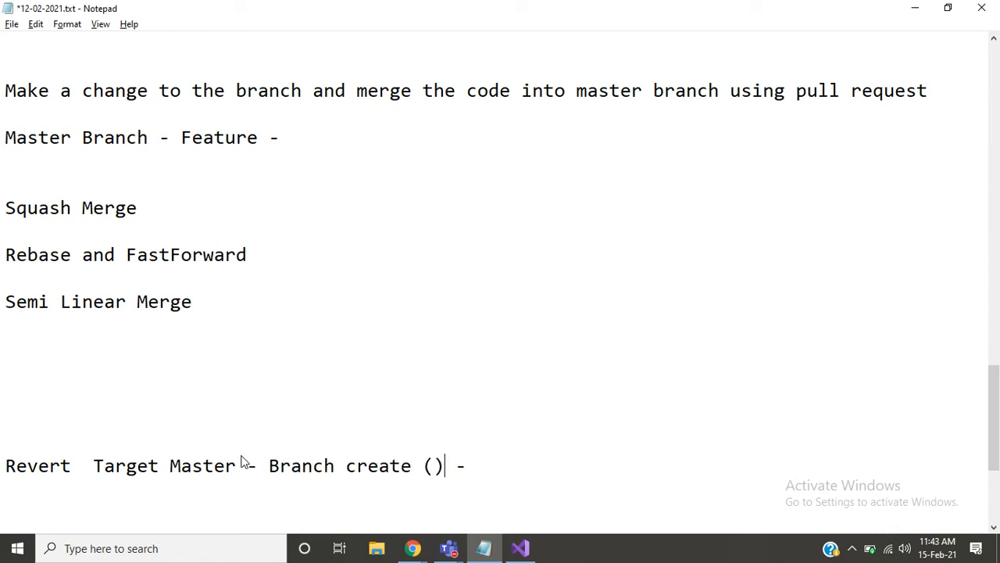
key(Left)
text(New chja)
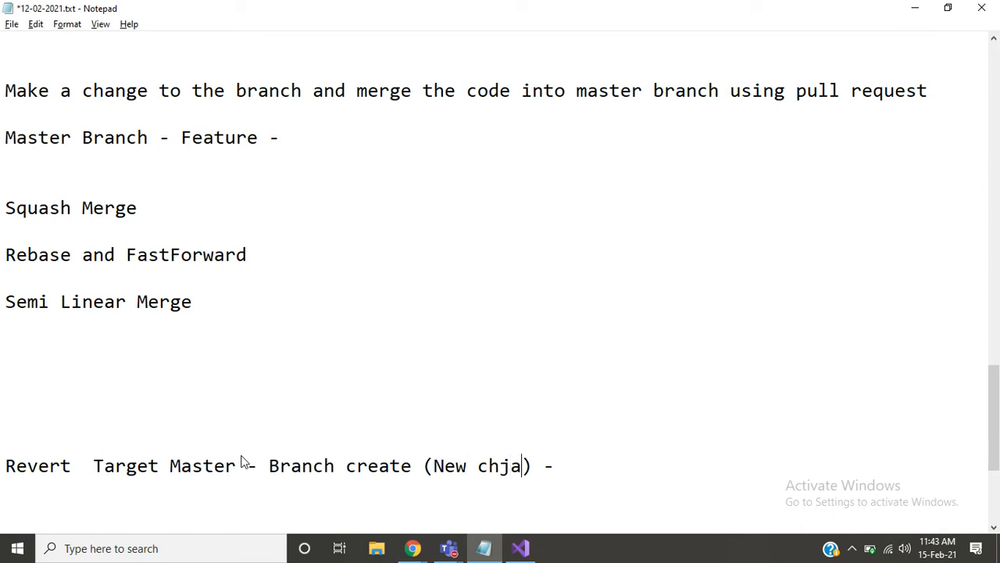
key(BackSpace)
key(BackSpace)
text(anges will)
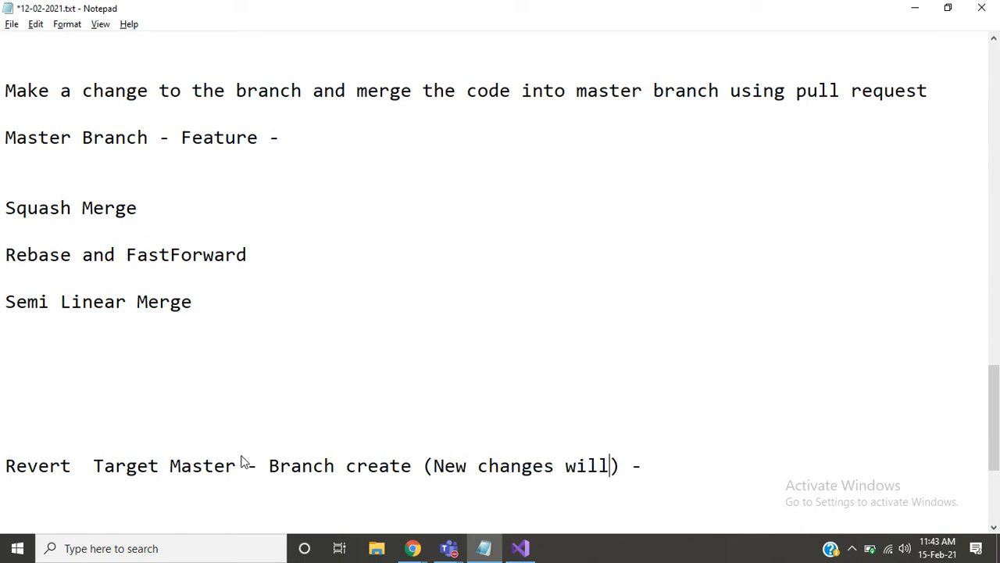
text( m)
key(BackSpace)
text(not be applied)
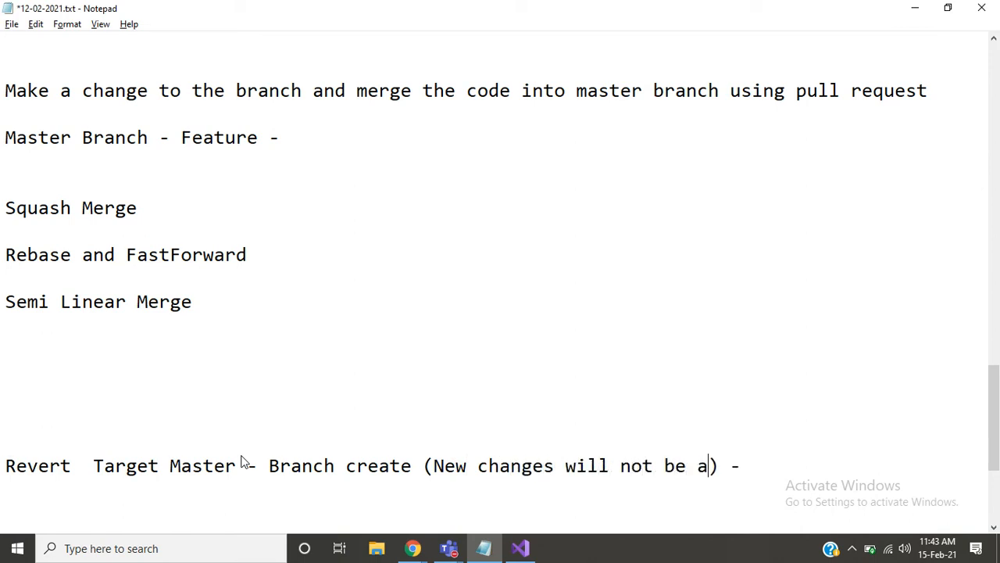
text(0)
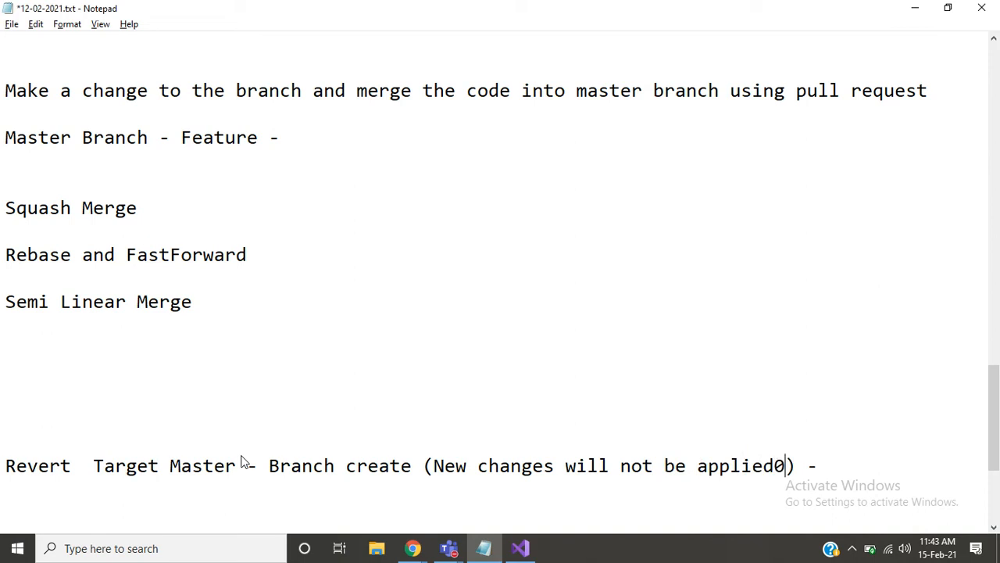
key(BackSpace)
- Highlight the branch creation text with its bracketed remark, followed by the target branch name, in the Revert line
key(Right)
key(shift+Left)
key(shift+Left)
key(shift+Left)
key(shift+Left)
key(shift+Left)
key(shift+Left)
key(shift+Left)
key(shift+Left)
key(shift+Left)
key(shift+Left)
key(shift+Left)
key(shift+Left)
key(shift+Left)
key(shift+Left)
key(shift+Left)
key(shift+Left)
key(shift+Left)
key(shift+Left)
key(shift+Left)
key(shift+Left)
key(shift+Left)
key(shift+Left)
key(shift+Left)
key(shift+Left)
key(shift+Left)
key(shift+Left)
key(shift+Left)
key(shift+Left)
key(shift+Left)
key(shift+Left)
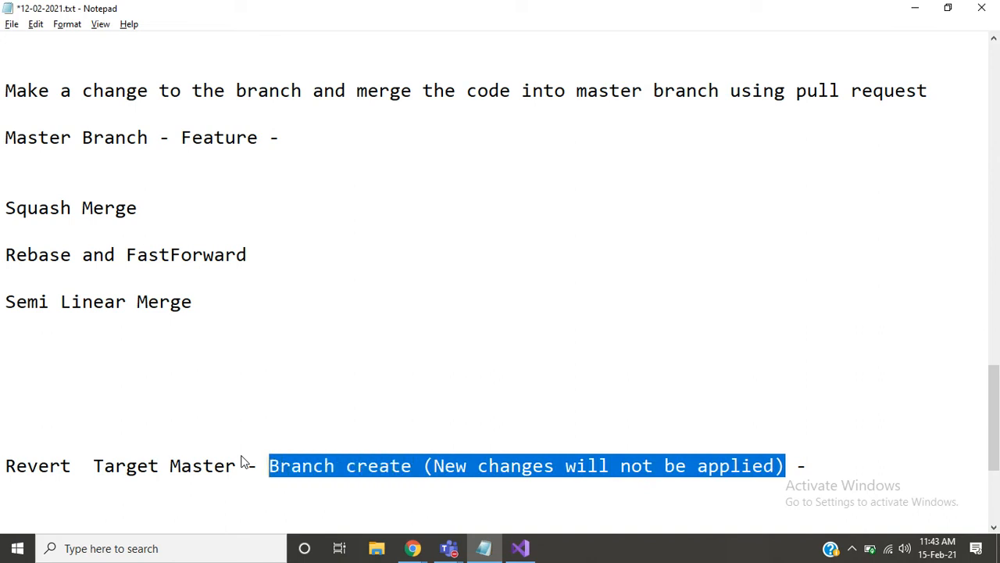
key(Left)
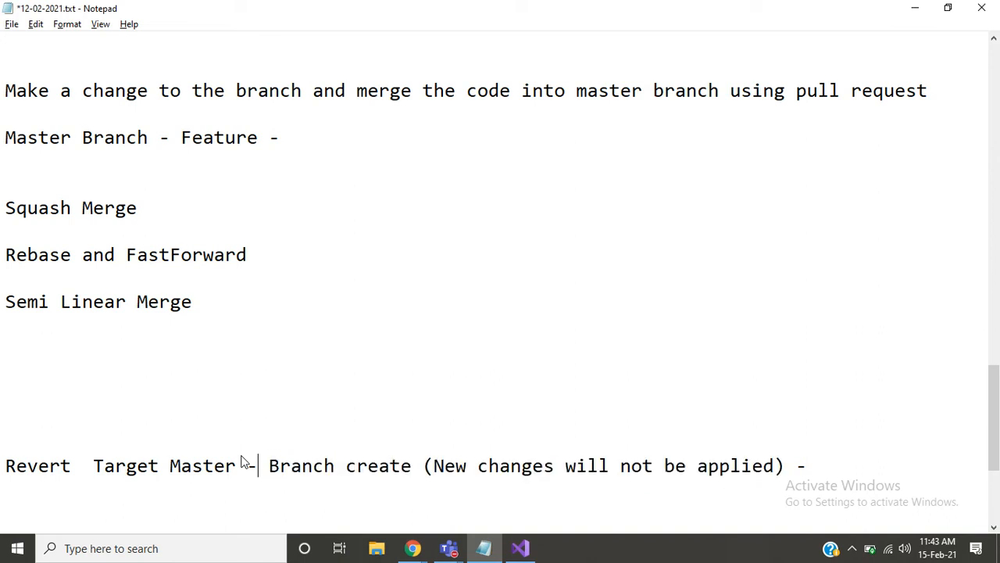
key(Left)
key(shift+Left)
key(shift+Left)
key(shift+Left)
key(shift+Left)
key(shift+Left)
key(shift+Left)
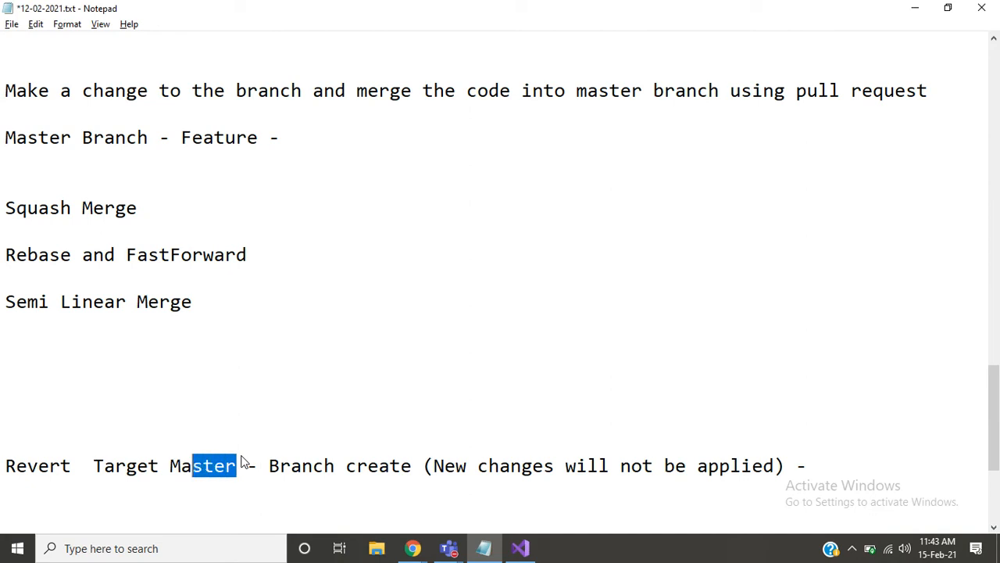
- Add "Pull request" at the end of the Revert line
key(Right)
key(Right)
key(Right)
key(Right)
key(Right)
key(Right)
key(Right)
key(Right)
key(Right)
key(Right)
key(Right)
key(Right)
key(Right)
key(Right)
key(Right)
key(Right)
key(Right)
key(Right)
key(Right)
key(Right)
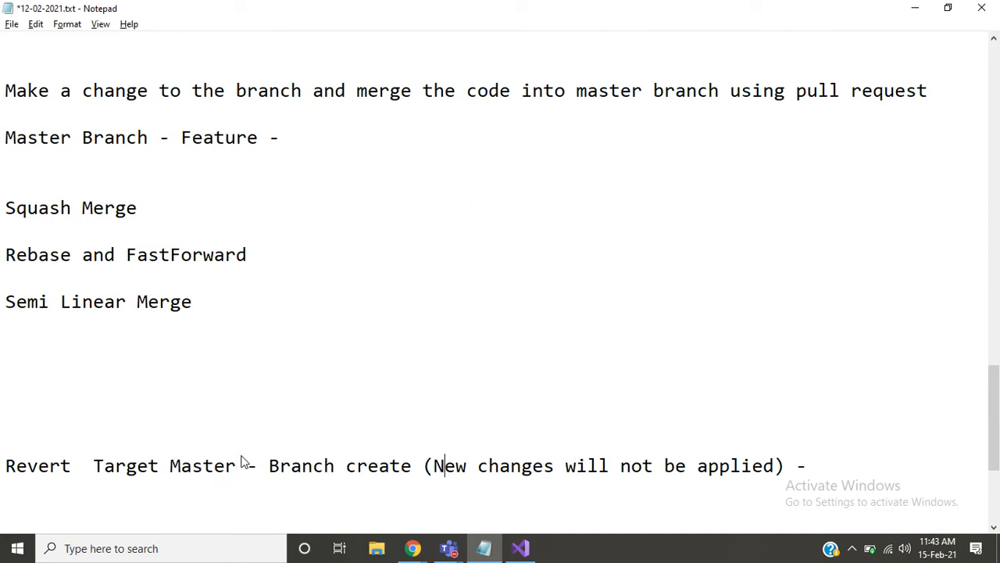
key(Right)
key(Right)
key(Right)
key(Right)
key(Right)
key(Right)
key(Right)
key(Right)
key(Right)
key(Right)
key(Right)
key(Right)
key(Right)
key(Right)
key(Right)
key(Right)
key(Right)
key(Right)
key(Right)
text(Pull reqye)
key(BackSpace)
key(BackSpace)
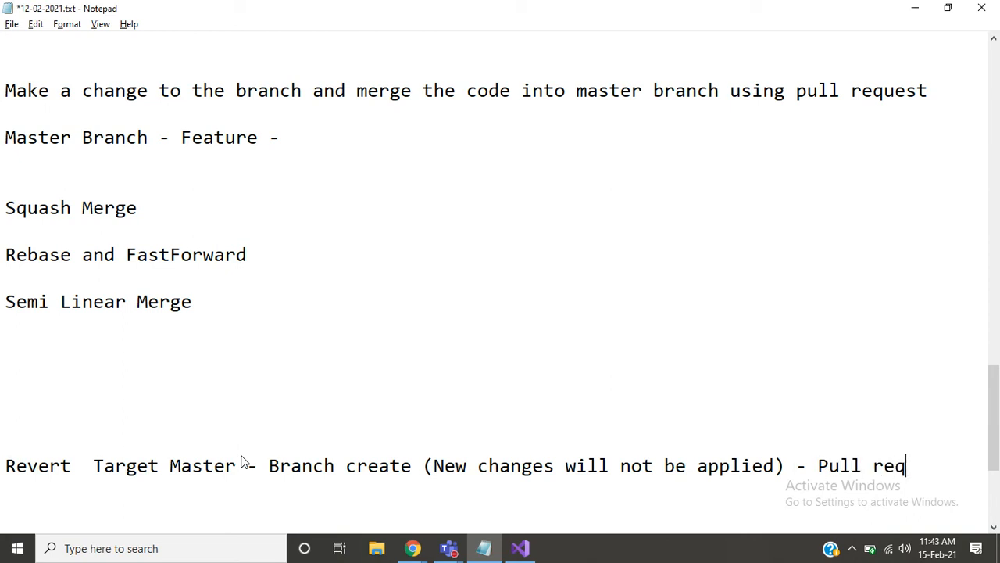
text(uest)
- Highlight the whole Revert line for review, add "4" after "Pull request" and start a new line
key(shift+Home)
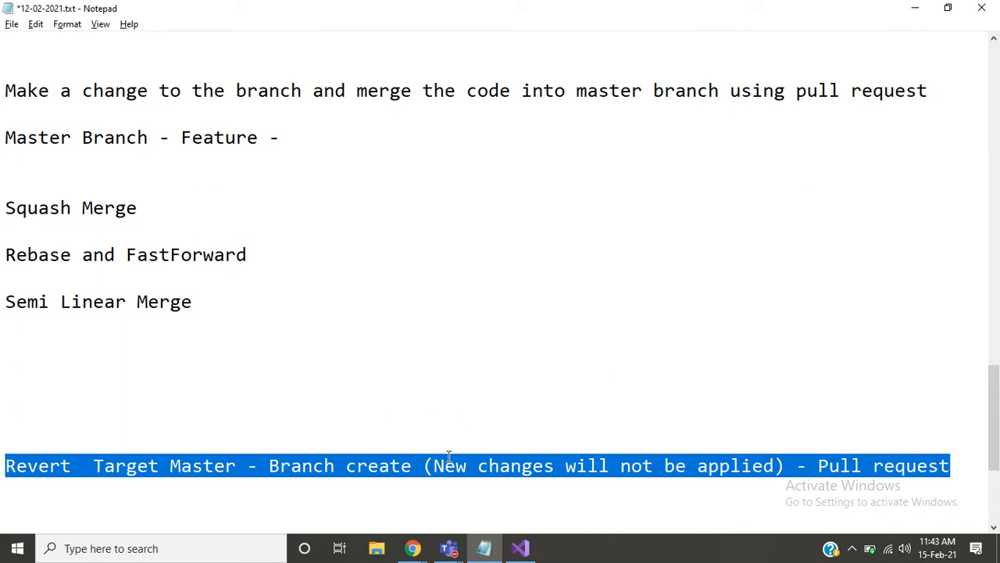
click(425, 449)
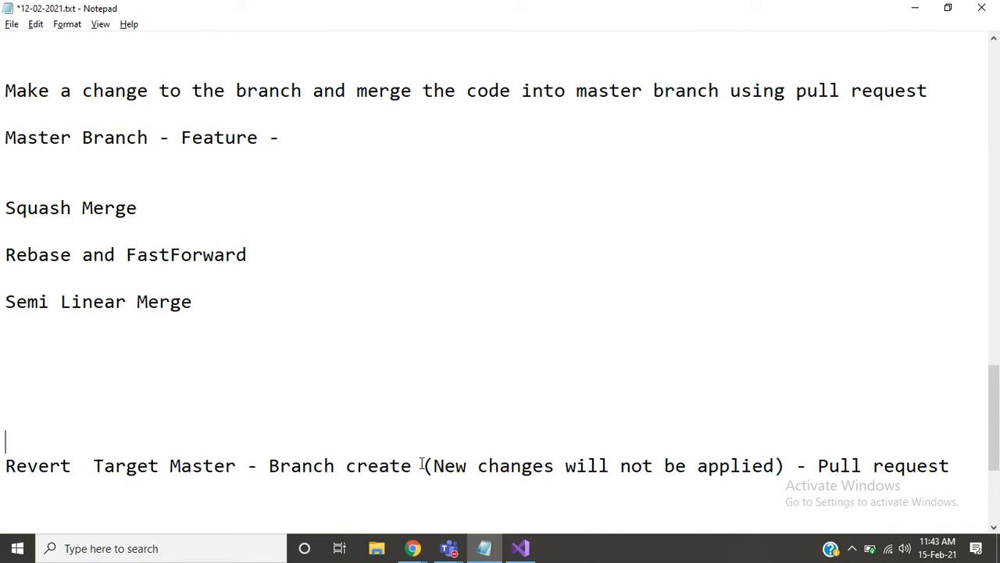
click(161, 439)
click(961, 466)
text(()
key(Return)
- Switch back to Azure DevOps and revert pull request 8 into master with the topic branch Developers-revert-from-master
key(alt+Tab)
click(815, 277)
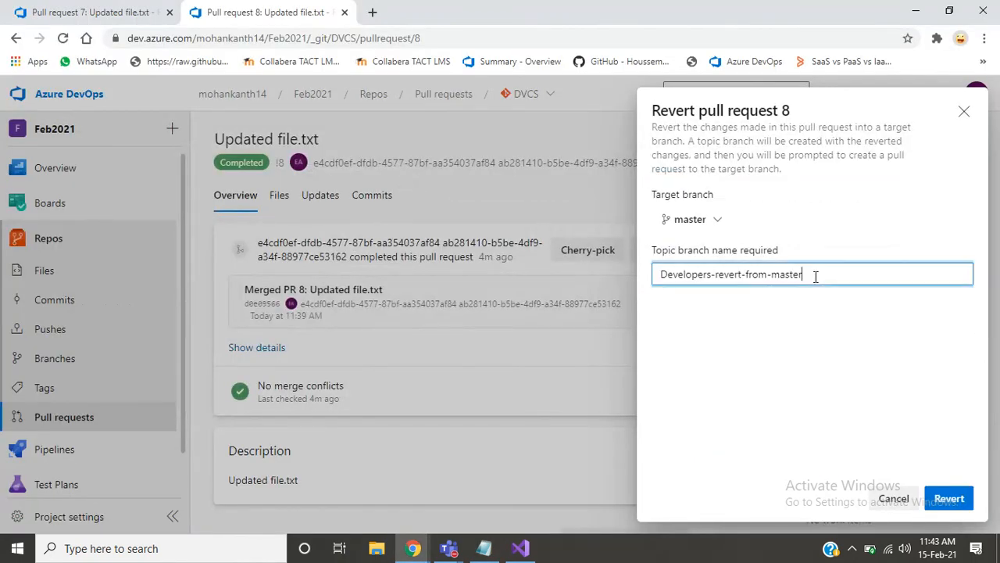
key(ctrl+a)
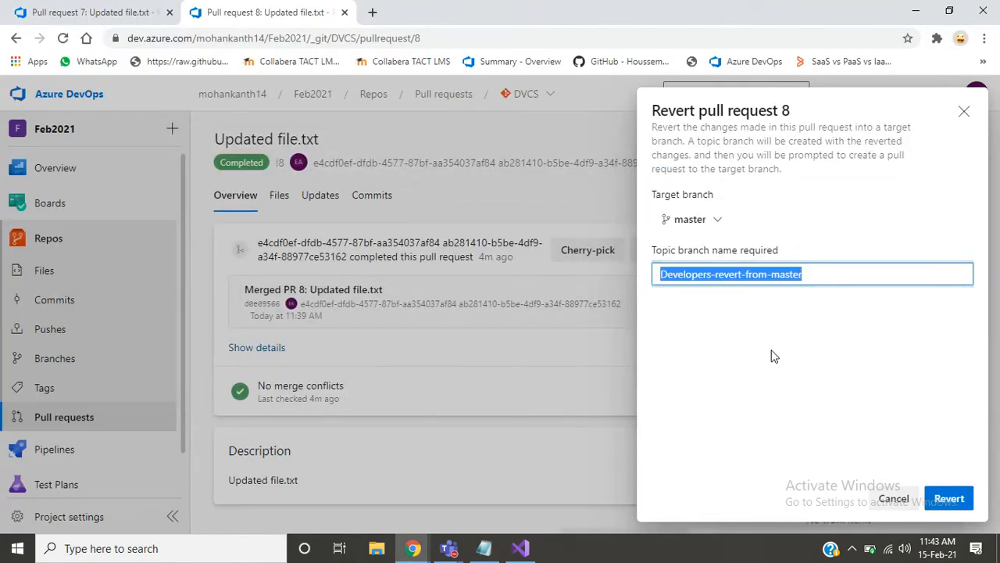
click(773, 354)
click(819, 271)
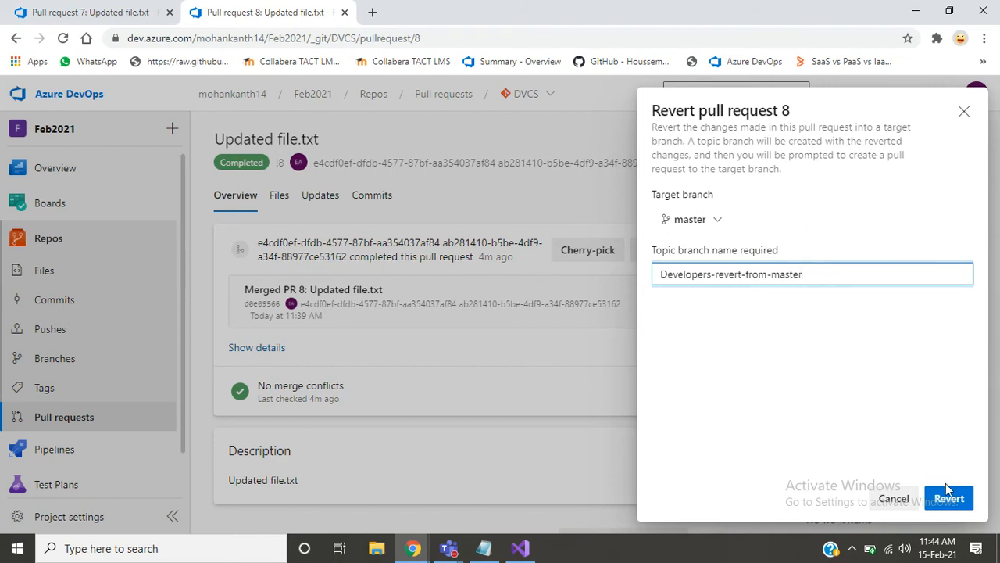
click(966, 501)
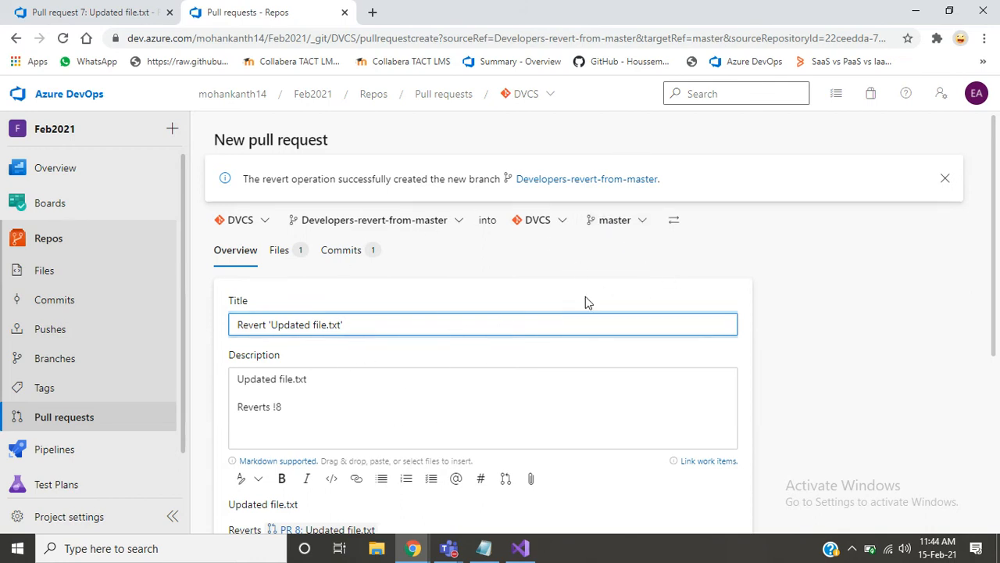
- Add the suggested account as required reviewer of the new revert pull request and check its title and branches
scroll(625, 351, down, 4)
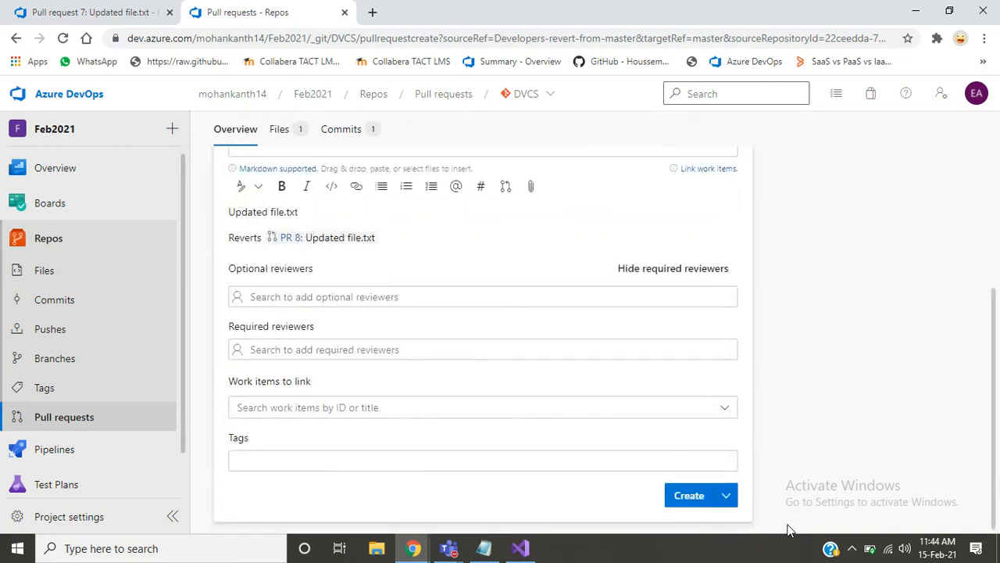
click(543, 351)
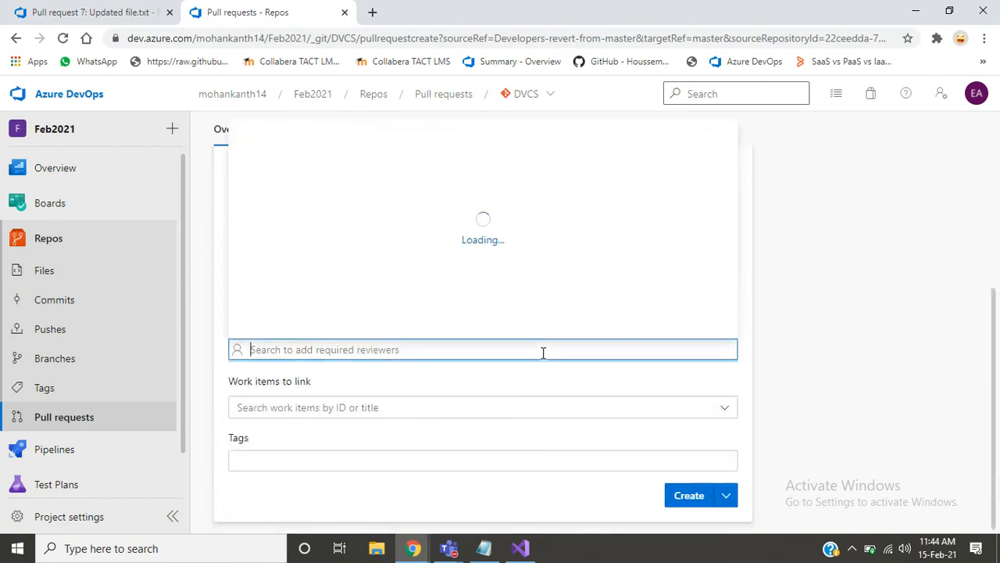
click(486, 316)
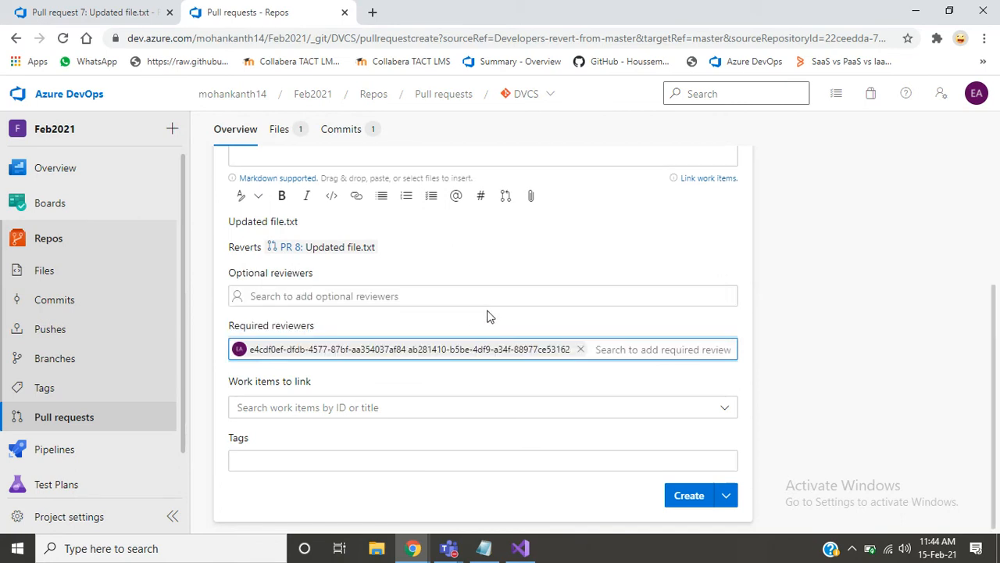
click(946, 284)
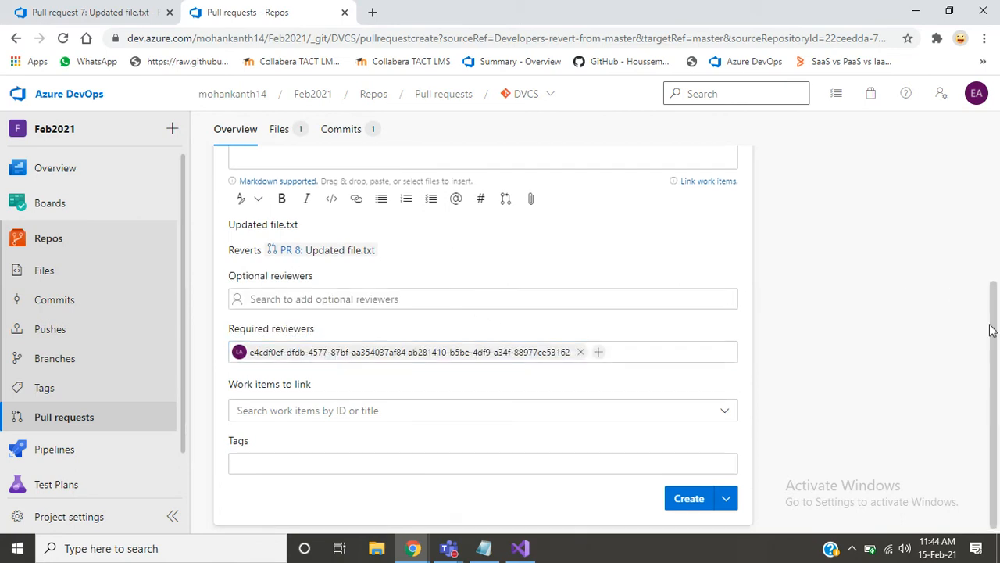
drag(990, 329, 989, 187)
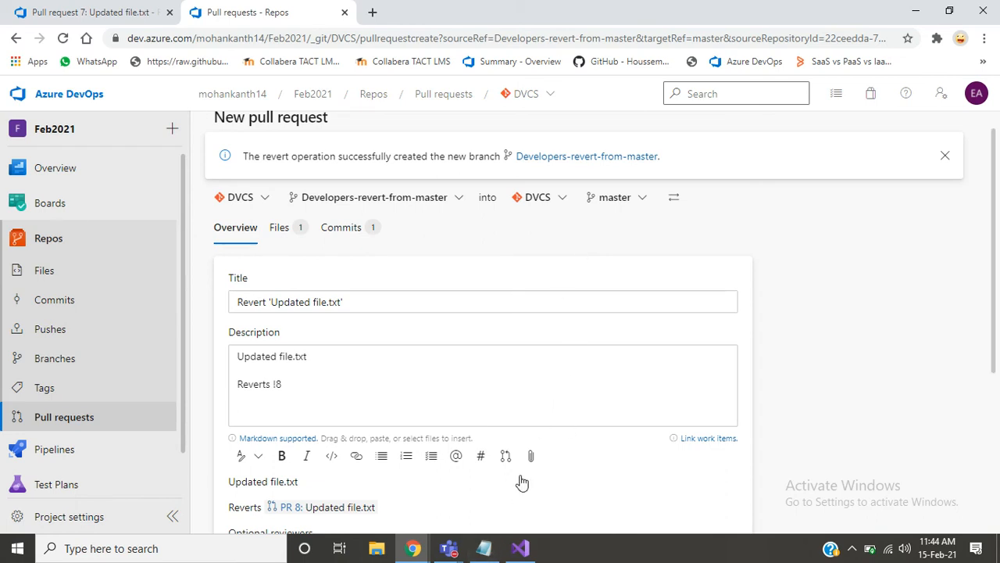
click(482, 550)
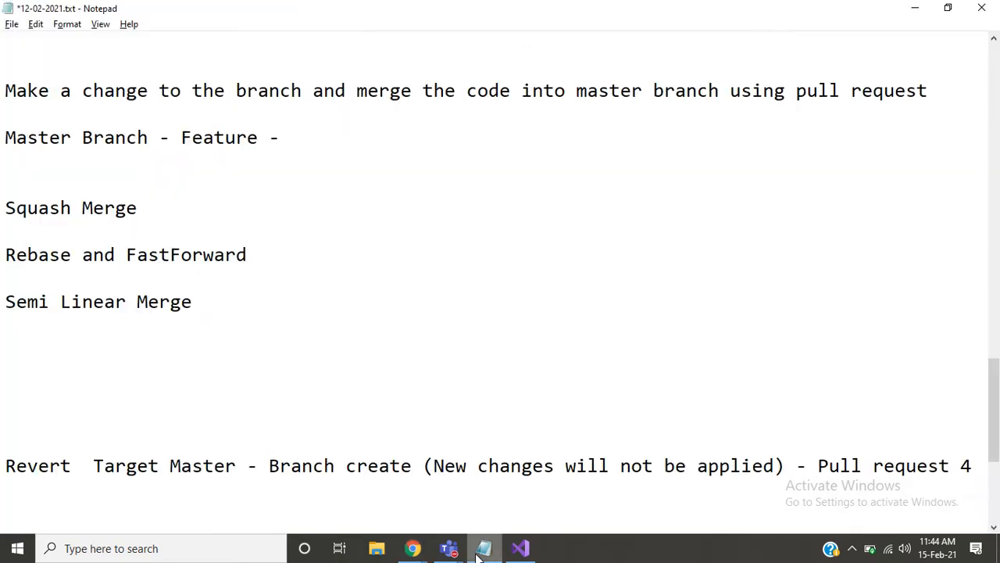
text(1. ma)
key(BackSpace)
key(BackSpace)
key(BackSpace)
key(BackSpace)
key(BackSpace)
- Review the Revert line in the Notepad notes by highlighting "Revert" and the target and branch creation text
key(Up)
key(shift+Right)
key(shift+Right)
key(shift+Right)
key(shift+Right)
key(shift+Right)
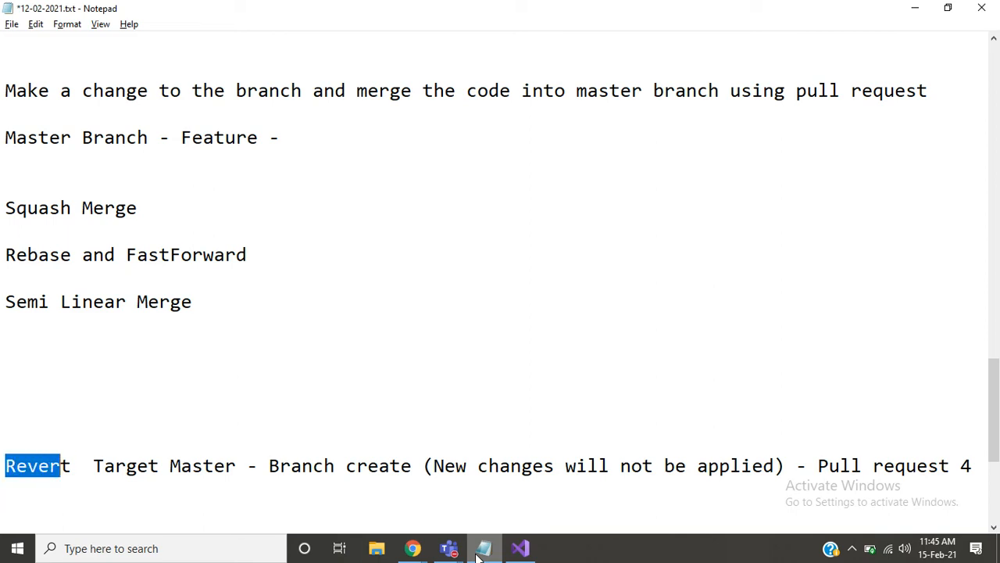
key(shift+Right)
key(Right)
key(Right)
key(Right)
key(Right)
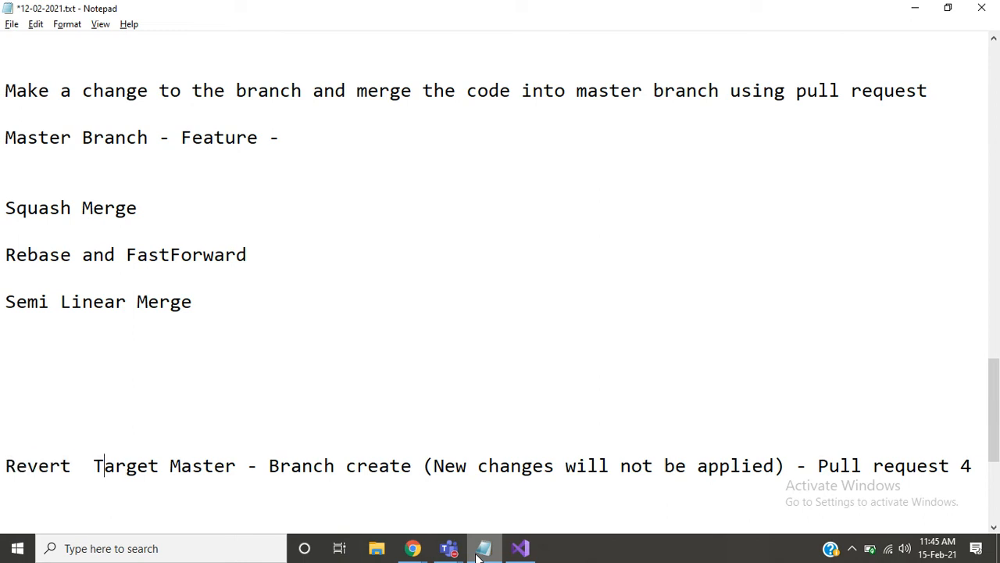
key(shift+Left)
key(shift+Right)
key(shift+Right)
key(shift+Right)
key(shift+Right)
key(shift+Right)
key(shift+Right)
key(shift+Right)
key(shift+Right)
key(shift+Right)
key(shift+Right)
key(shift+Right)
key(shift+Right)
key(shift+Right)
key(shift+Right)
key(shift+Right)
key(shift+Right)
key(shift+Right)
key(shift+Right)
key(shift+Right)
key(shift+Right)
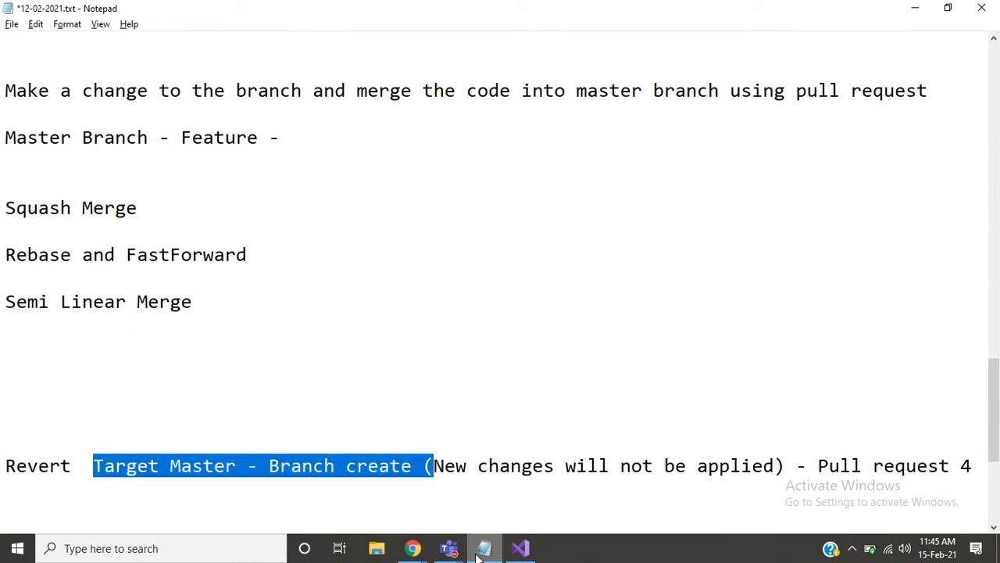
key(shift+Right)
key(shift+Right)
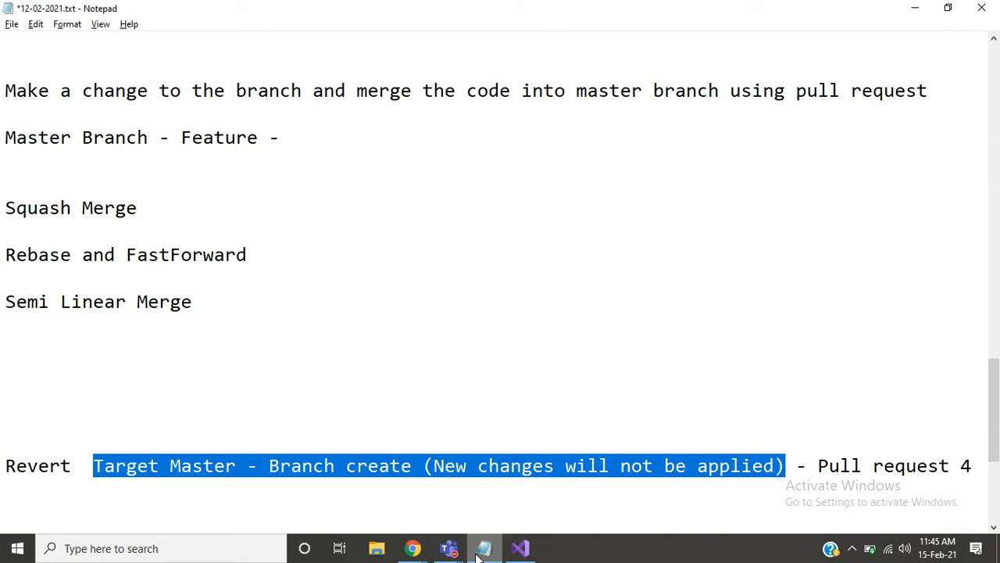
key(Right)
key(Right)
key(Right)
key(Right)
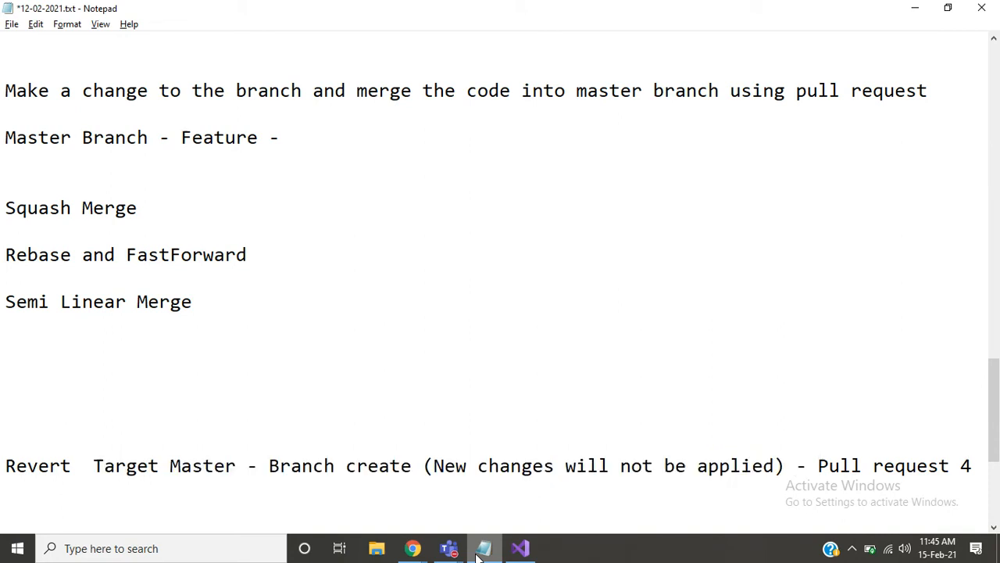
- Highlight "Pull request" and "Branch create (New changes will not be applied)" in the Revert line for review
key(shift+Right)
key(shift+Right)
key(shift+Right)
key(shift+Right)
key(shift+Right)
key(shift+Right)
key(shift+Right)
key(shift+Right)
key(shift+Right)
key(shift+Right)
key(shift+Right)
key(shift+Right)
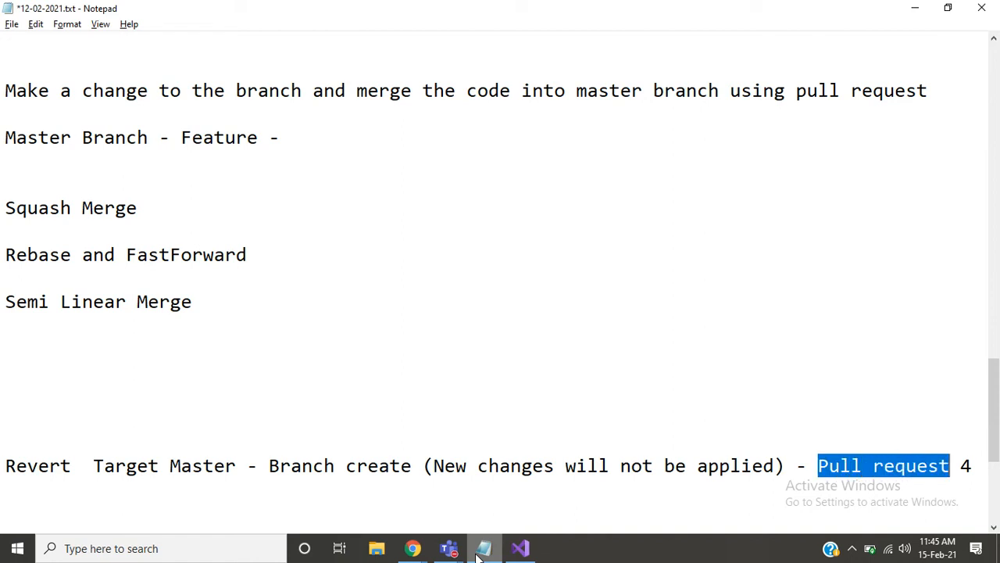
key(Left)
key(Left)
key(Left)
key(Left)
key(shift+Left)
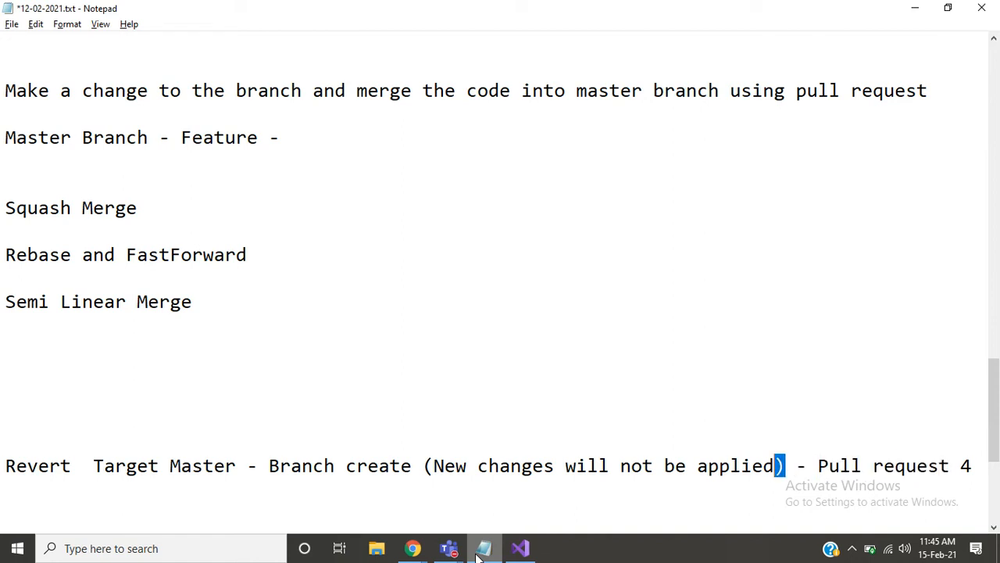
key(shift+Left)
key(shift+Left)
key(shift+Left)
key(shift+Left)
key(shift+Left)
key(shift+Left)
key(shift+Left)
key(shift+Left)
key(shift+Left)
key(shift+Left)
key(shift+Left)
key(shift+Left)
key(shift+Left)
key(shift+Left)
key(shift+Left)
key(shift+Left)
key(shift+Left)
key(shift+Left)
key(shift+Left)
key(shift+Left)
key(shift+Left)
key(shift+Left)
key(shift+Left)
key(shift+Left)
key(shift+Left)
key(shift+Left)
key(shift+Left)
key(shift+Left)
key(shift+Left)
key(shift+Left)
key(shift+Left)
key(shift+Left)
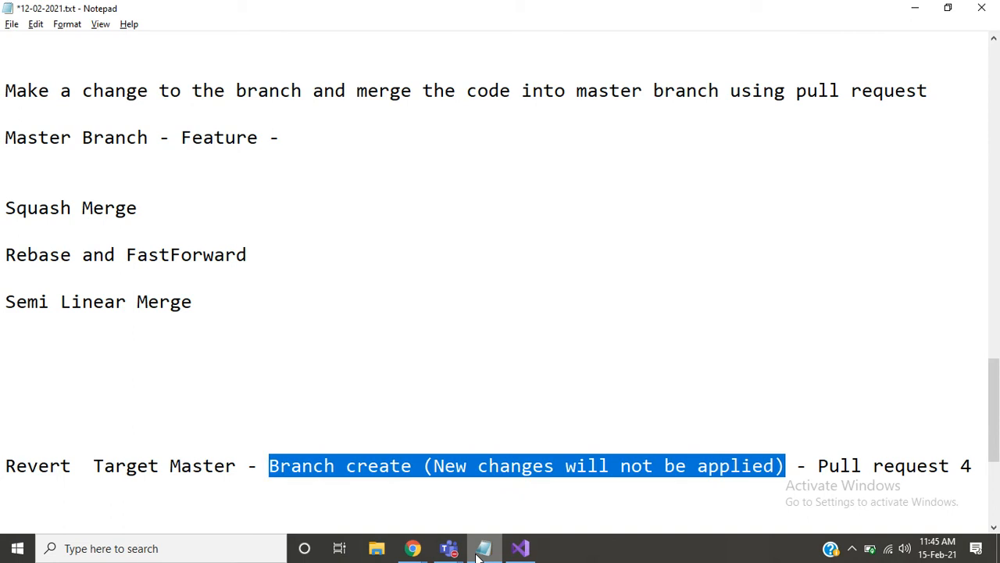
- Highlight "Target Master" in the Revert line for review and return to the blank lines below it
key(Left)
key(Left)
key(Left)
key(Left)
key(shift+Left)
key(shift+Left)
key(shift+Left)
key(shift+Left)
key(shift+Left)
key(shift+Left)
key(shift+Left)
key(shift+Left)
key(shift+Left)
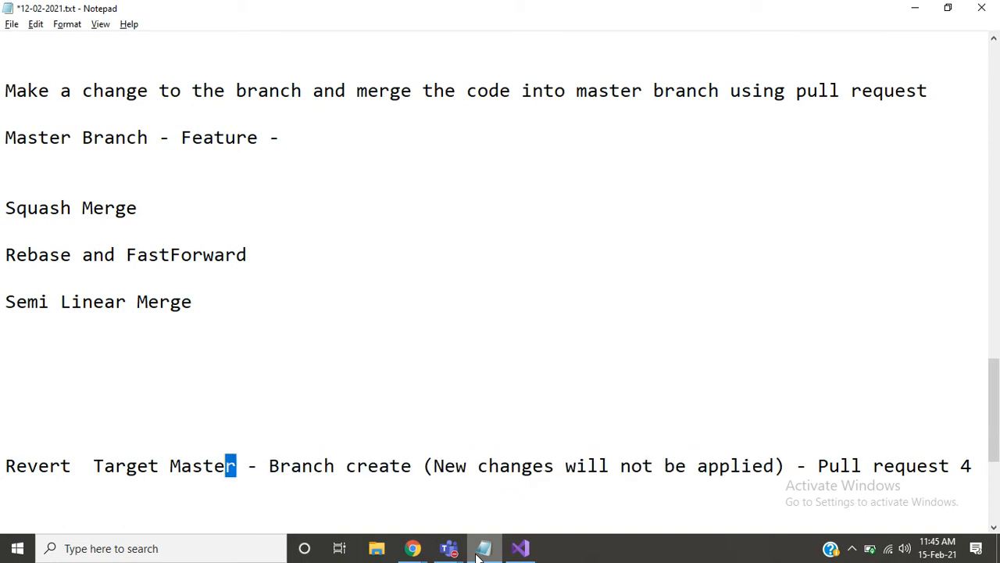
key(shift+Left)
key(shift+Left)
key(shift+Left)
key(shift+Left)
key(shift+Left)
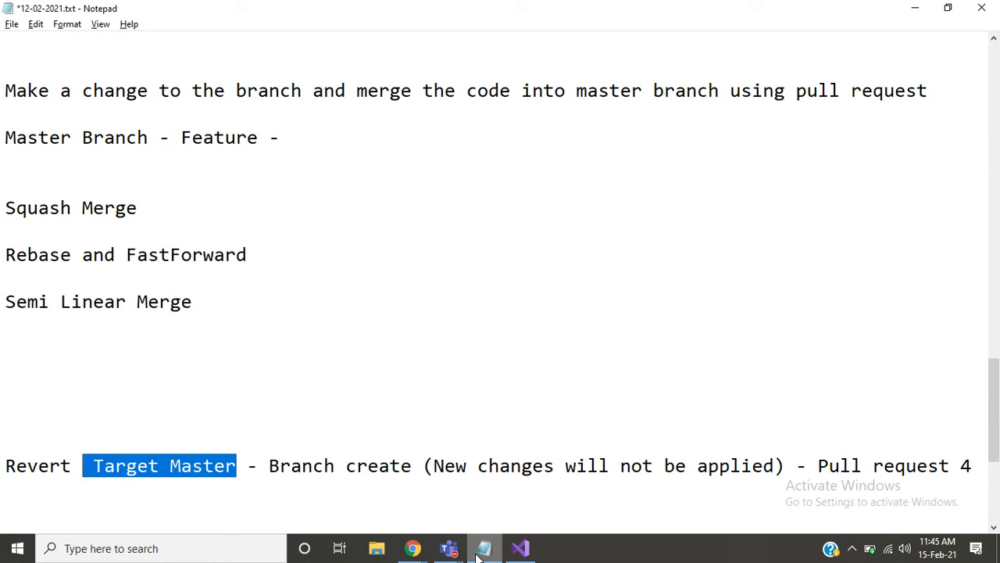
key(Right)
key(Right)
key(Right)
key(Right)
key(Right)
key(Right)
key(Right)
key(Right)
key(Right)
key(Right)
key(Right)
key(Right)
key(Right)
key(Right)
key(Right)
key(Right)
key(Right)
key(Right)
key(Right)
key(Right)
key(Right)
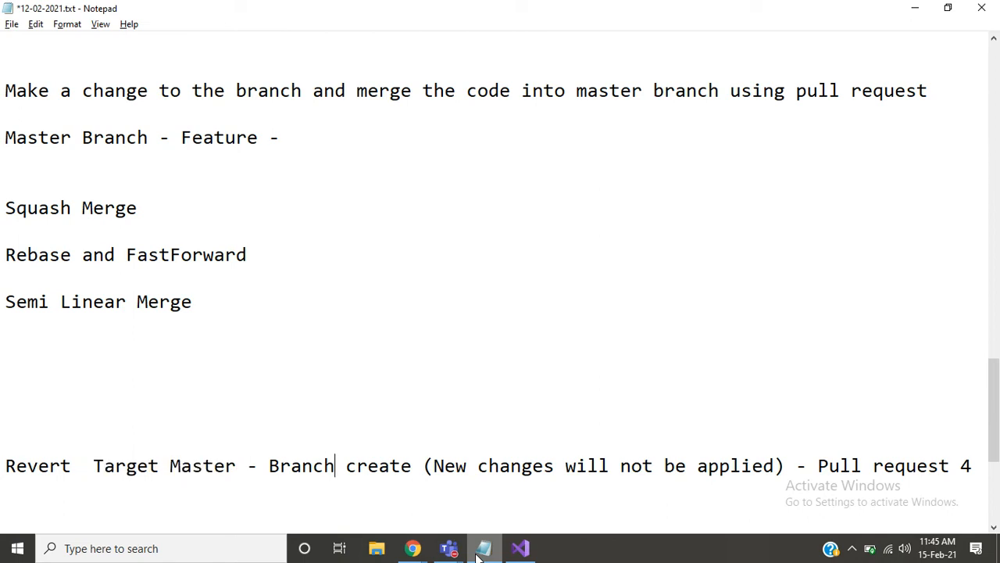
key(Right)
key(Right)
key(Right)
key(Right)
key(Right)
key(Right)
key(Right)
key(Right)
key(Right)
key(Right)
key(Right)
key(Right)
key(Right)
key(Right)
key(Right)
key(Right)
key(Right)
key(Right)
key(Right)
key(Right)
key(Right)
key(Down)
key(Down)
key(Down)
key(Down)
- Switch back to Azure DevOps and create the pull request from Developers-revert-from-master into master
key(alt+Tab)
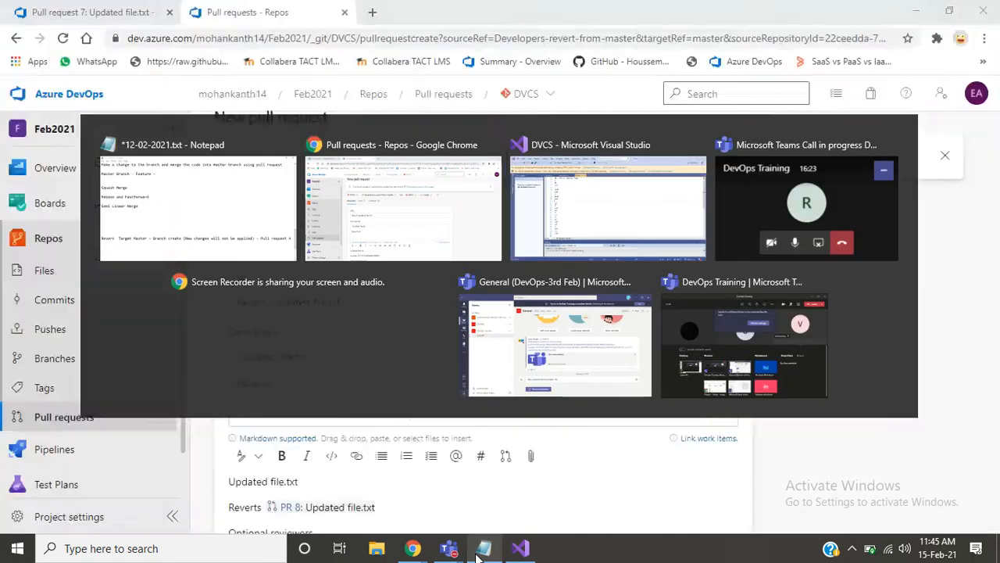
scroll(993, 257, down, 3)
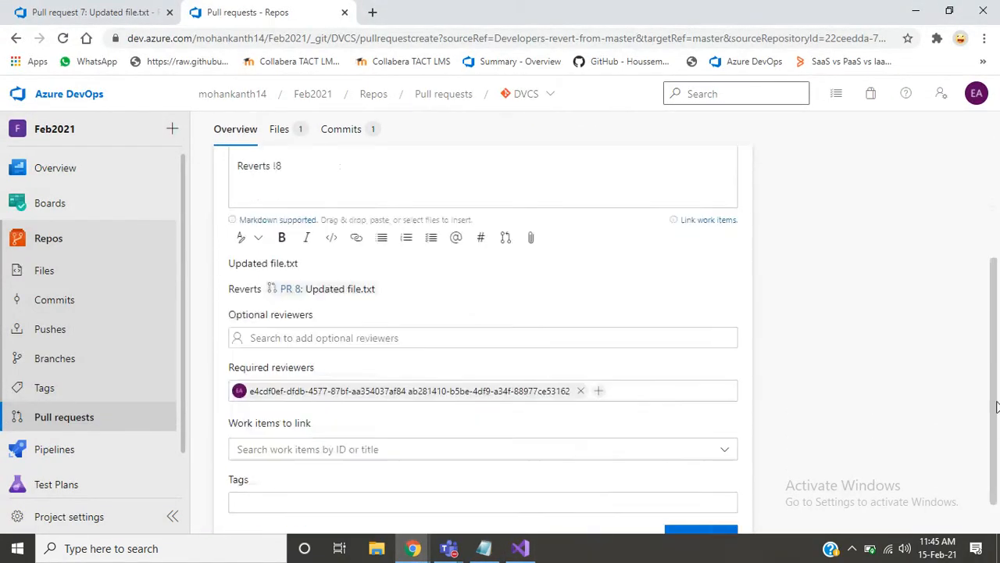
click(688, 498)
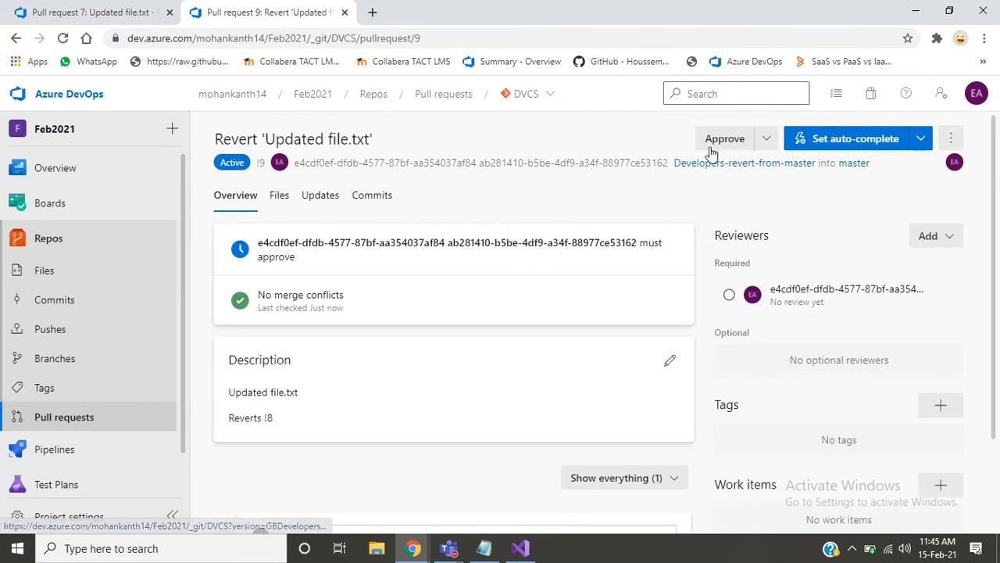
- Approve pull request 9 and complete it with the merge type Merge (no fast forward)
click(723, 139)
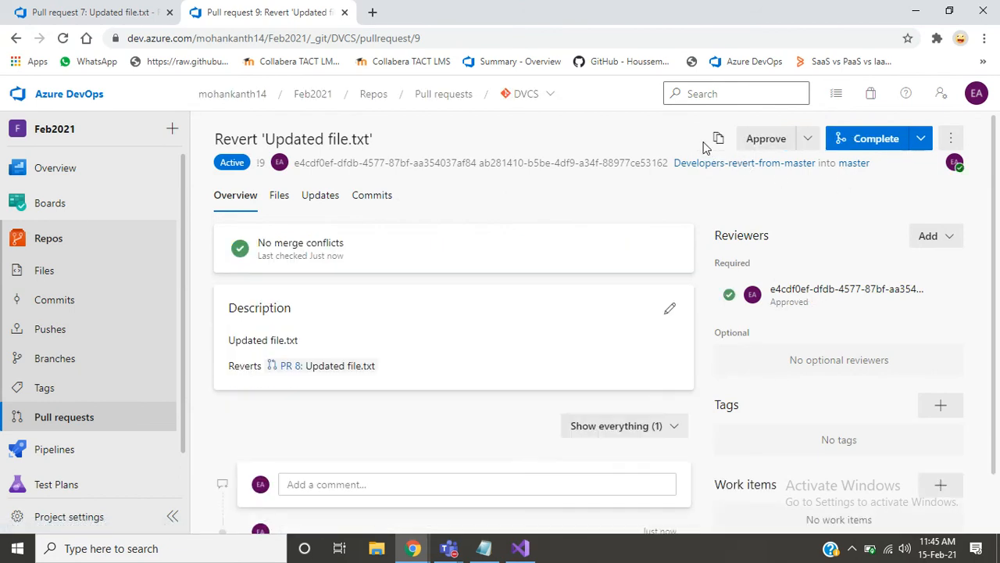
click(863, 141)
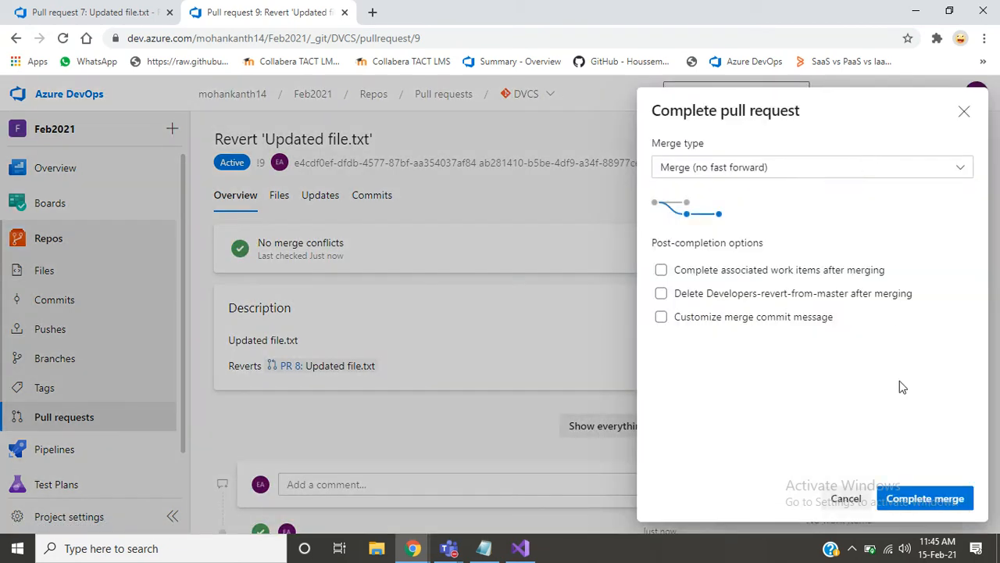
click(924, 499)
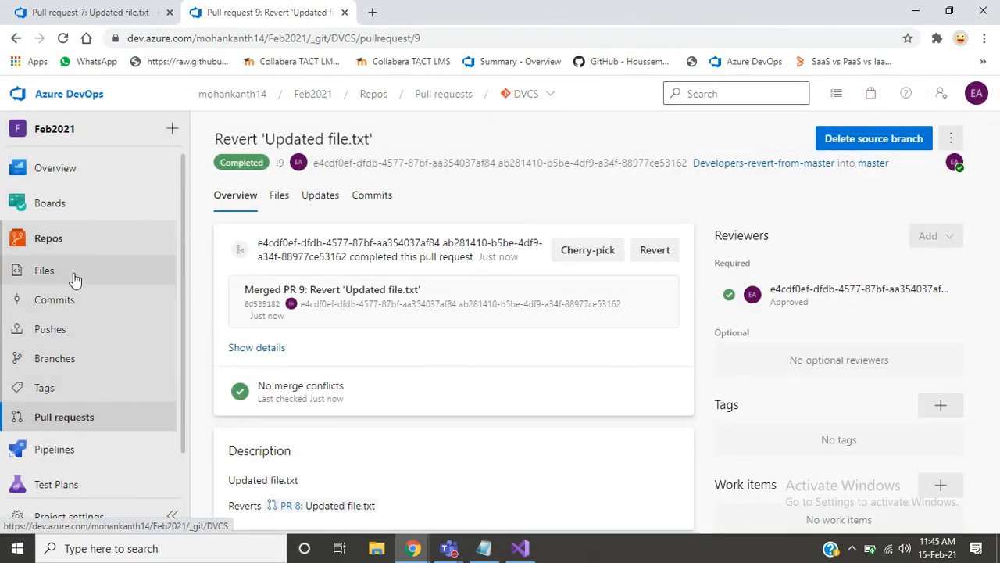
- Open the repository files in a new tab and examine the last lines of DevOps/file.txt on the Developers branch
middle_click(74, 279)
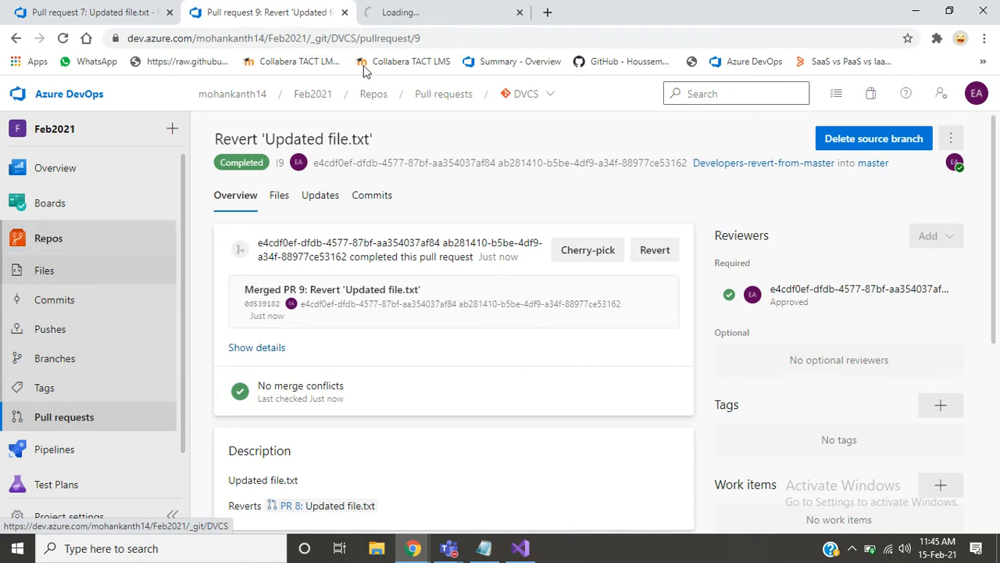
click(383, 14)
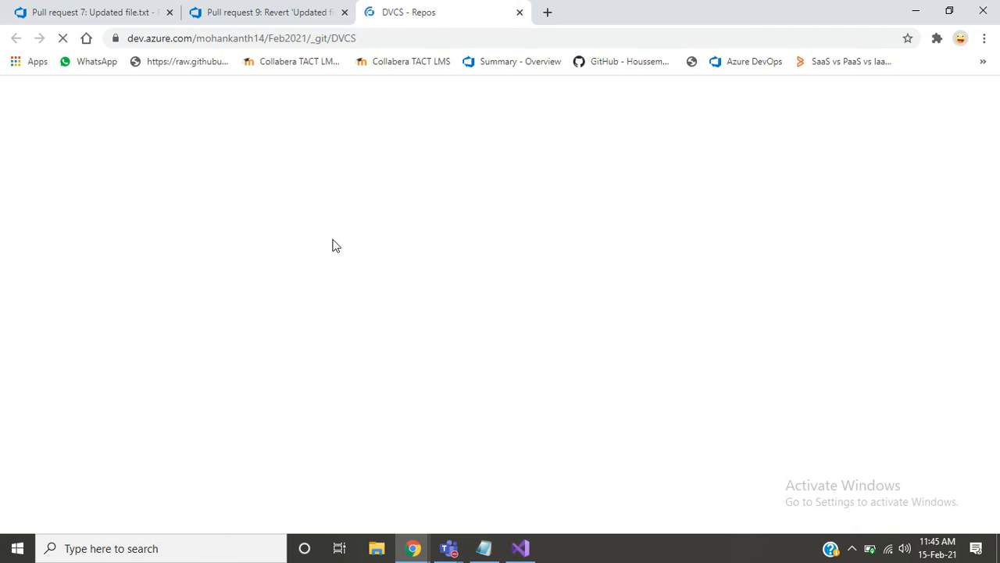
click(218, 216)
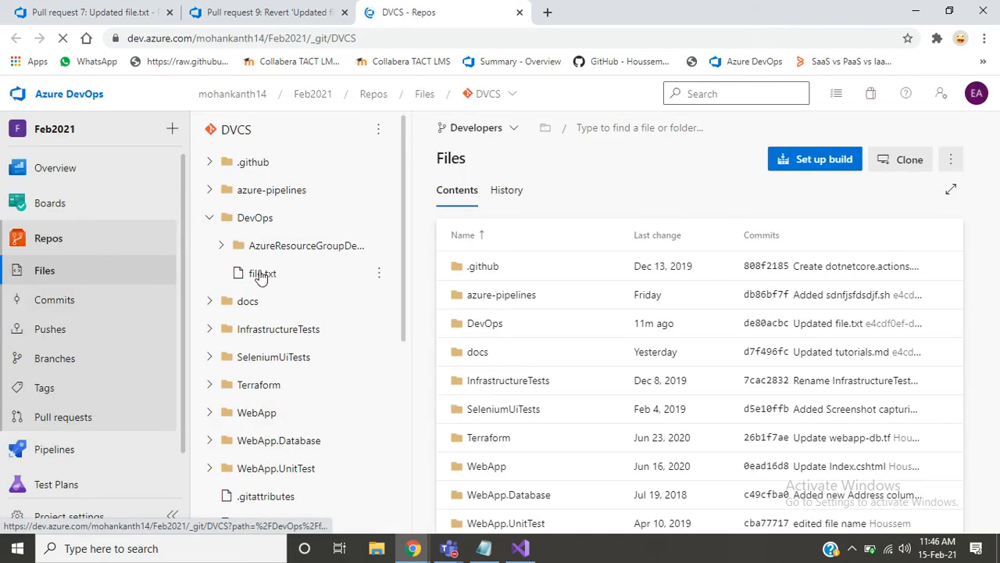
click(261, 273)
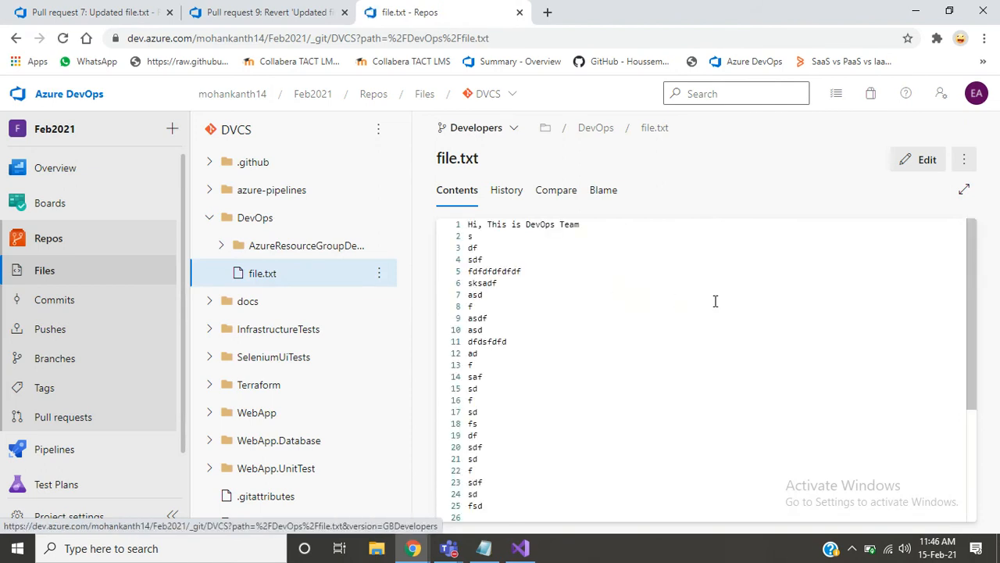
drag(972, 331, 983, 514)
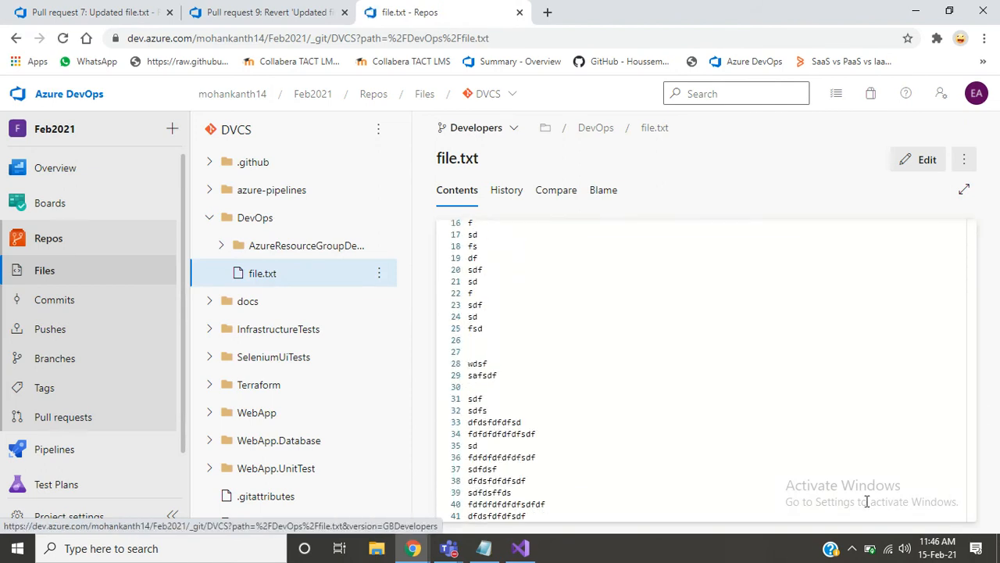
click(550, 516)
triple_click(550, 517)
click(550, 517)
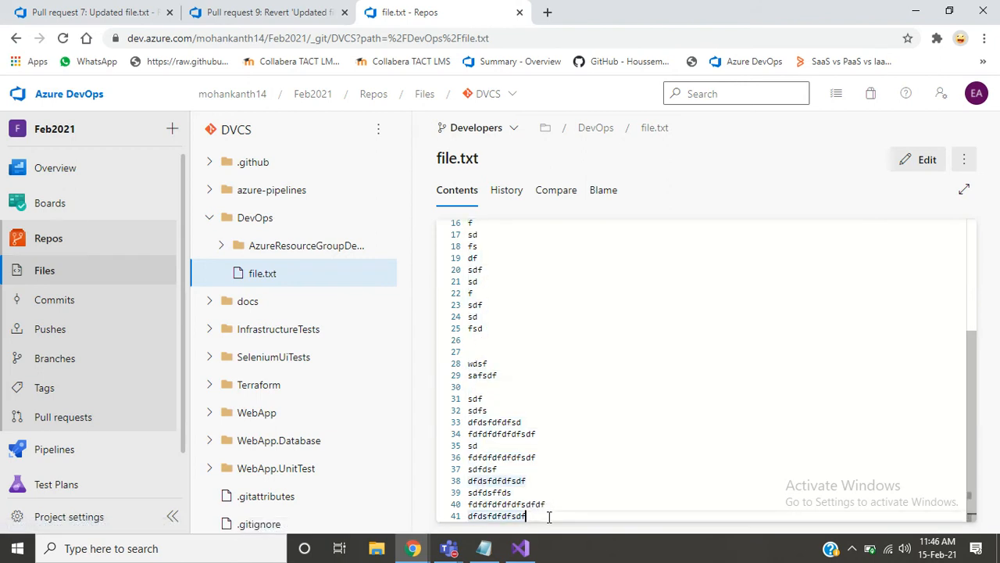
double_click(549, 516)
- Return to pull request 9, switch to the Notepad notes and add a blank line below the Revert line
click(231, 14)
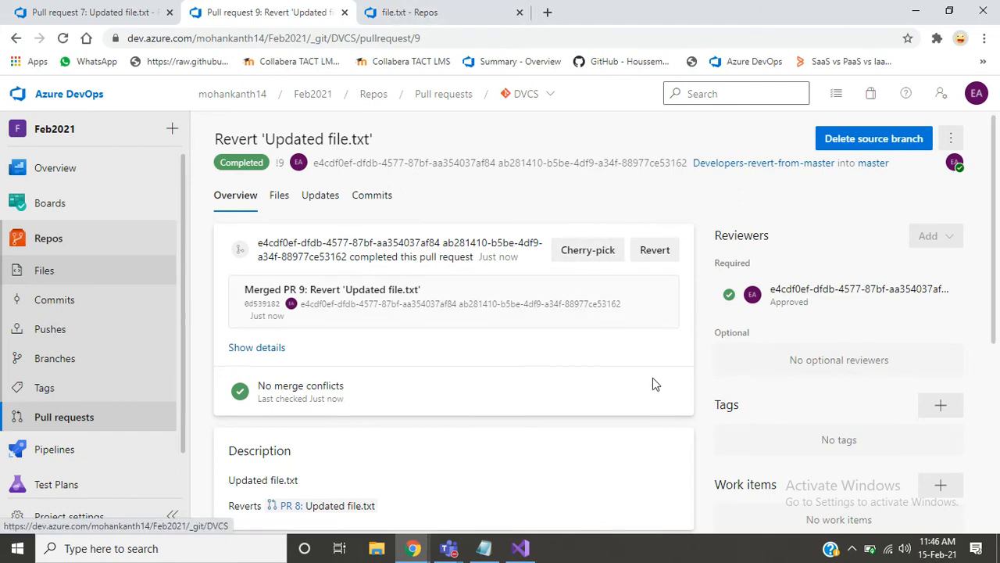
key(alt+Tab)
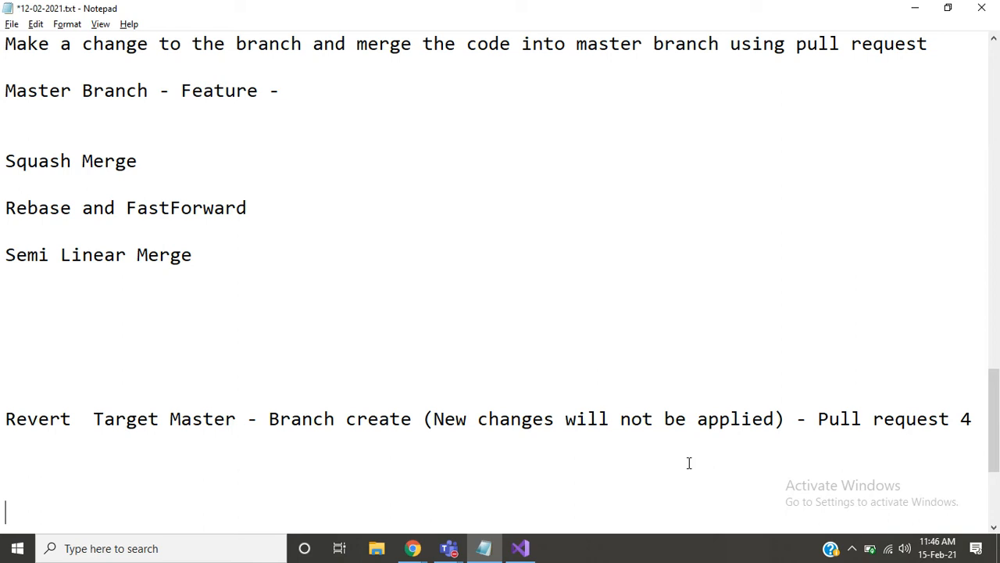
click(689, 463)
key(Up)
key(Up)
key(Right)
key(Right)
key(Right)
key(Right)
key(Right)
key(Right)
key(Right)
key(Right)
key(Right)
key(Right)
key(Right)
key(Right)
key(Right)
key(Right)
key(Right)
key(Right)
key(Right)
key(Right)
key(Down)
key(Down)
key(Return)
- Switch to Azure DevOps, check the cherry-pick options of pull request 9 and close them without applying
key(alt+Tab)
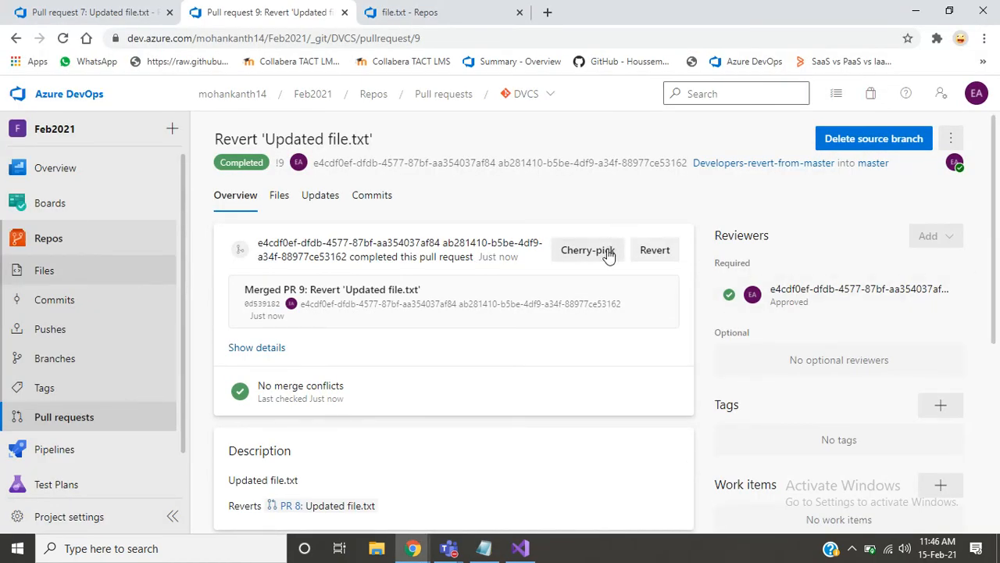
click(580, 261)
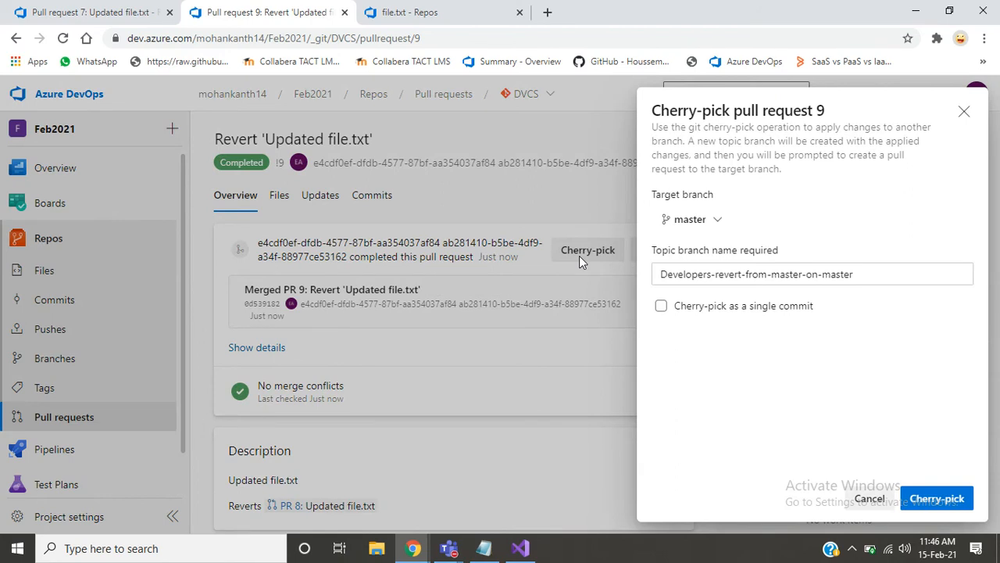
click(964, 114)
- Copy the heading and description from the revert dialog of pull request 9 and paste them below the Revert line in Notepad
click(651, 250)
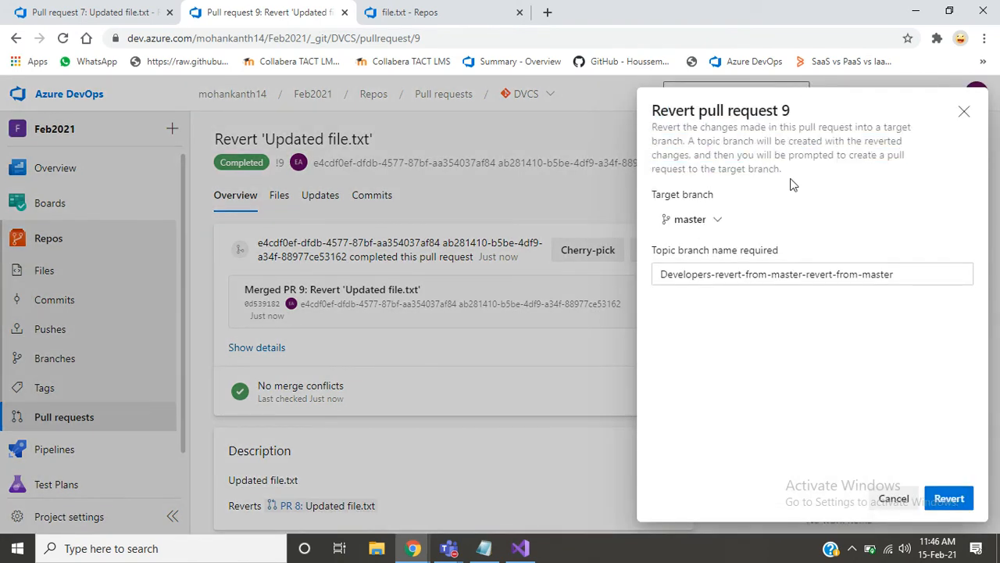
drag(791, 184, 657, 114)
double_click(657, 114)
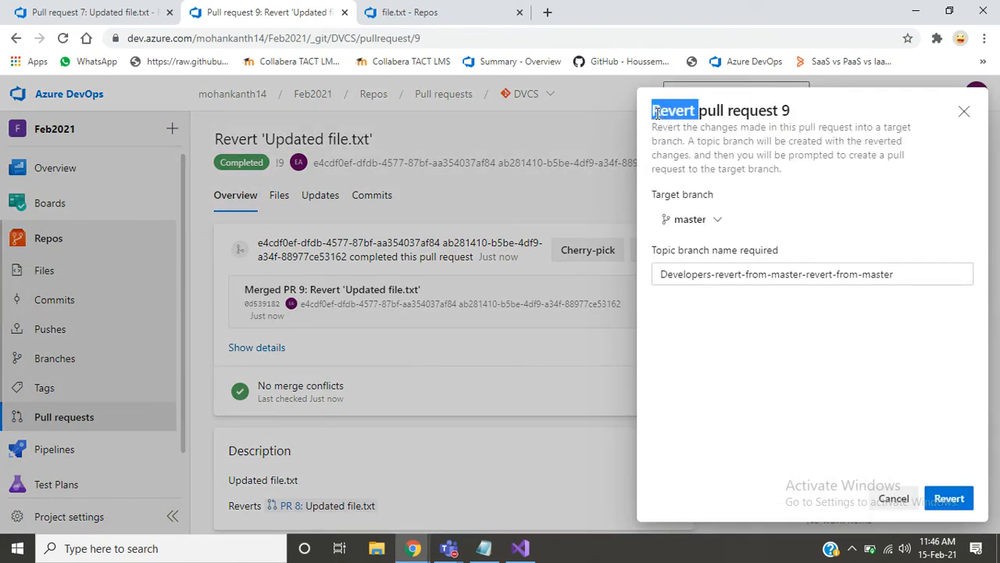
key(alt+Tab)
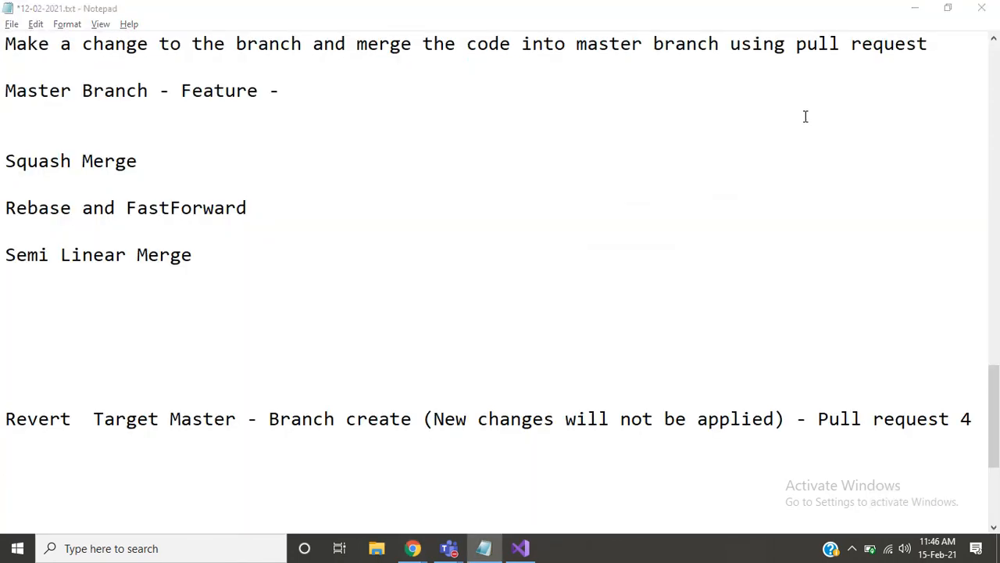
key(alt+Tab)
click(660, 120)
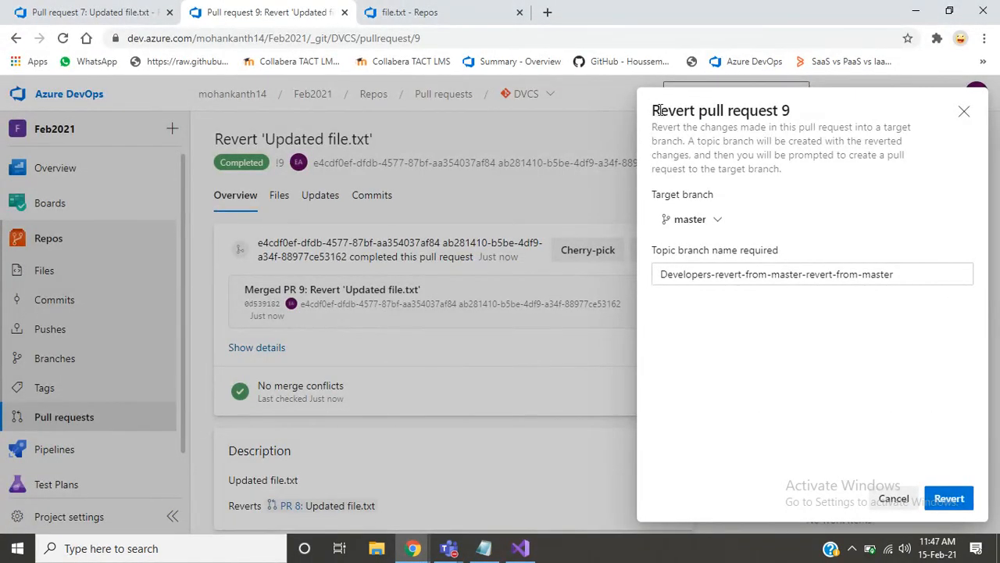
drag(653, 107, 798, 180)
key(ctrl+c)
key(alt+Tab)
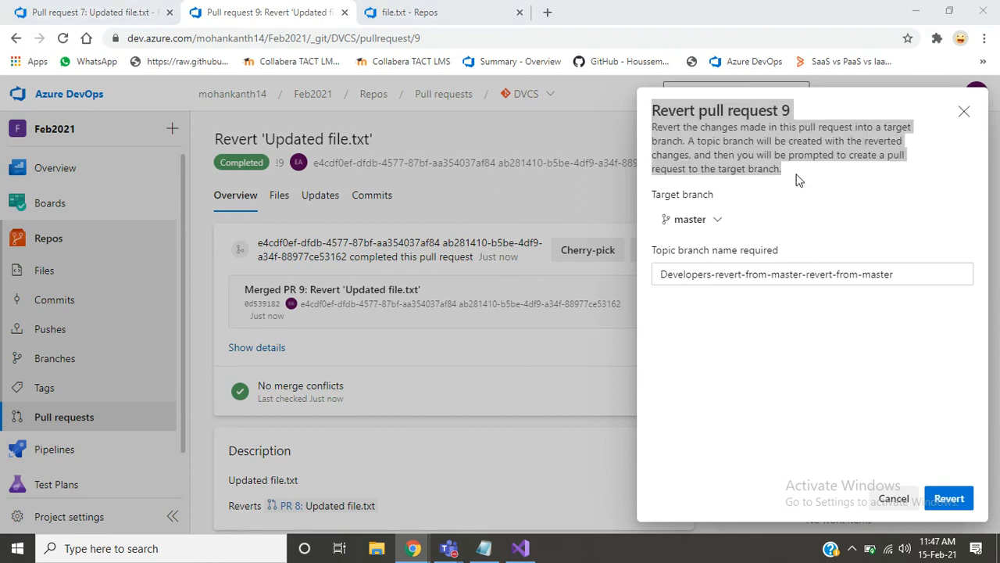
key(ctrl+v)
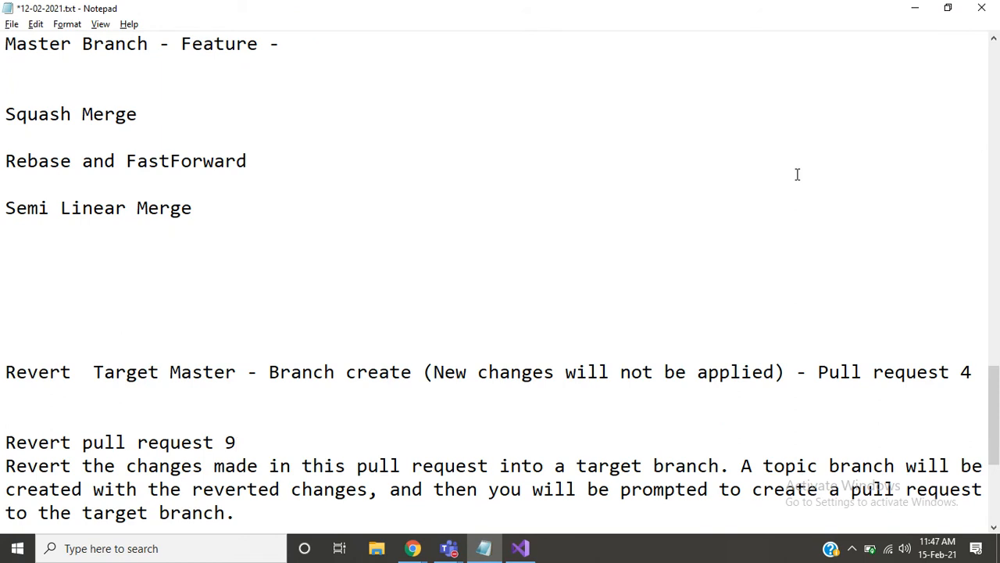
- Change the pasted heading to "Revert pull request:", add a blank line after it and place the cursor below the description
key(Down)
key(Right)
key(Right)
key(Right)
key(Right)
key(Right)
key(Right)
key(Right)
key(Right)
key(Right)
key(Right)
key(Right)
key(Right)
key(Right)
key(Right)
key(Right)
key(Right)
key(Right)
key(Right)
key(Right)
key(Right)
key(Right)
key(BackSpace)
key(BackSpace)
text(:)
key(Return)
key(Down)
key(Down)
key(Down)
key(Down)
key(Down)
key(Down)
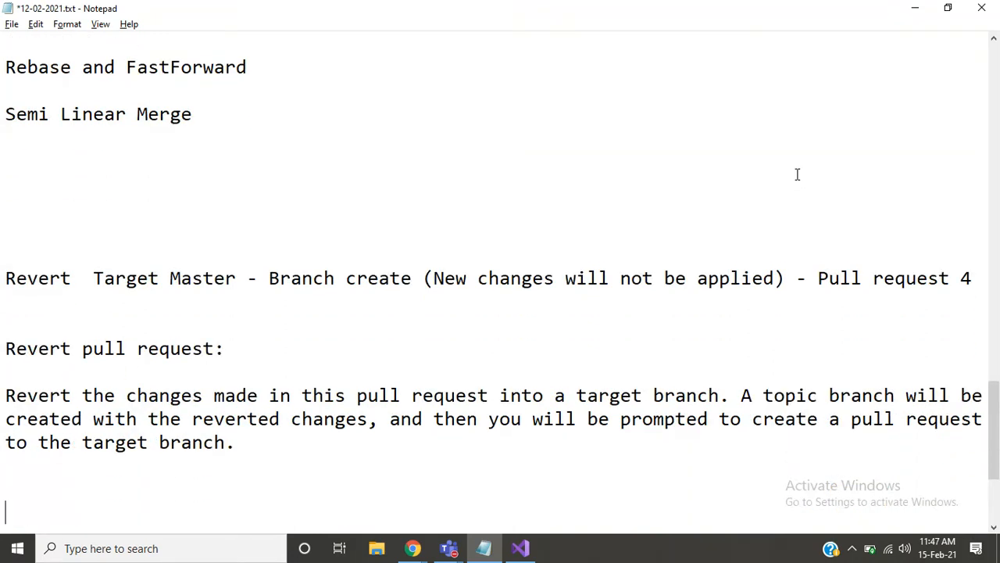
key(Up)
key(Up)
key(Down)
key(Down)
- Copy the heading and description from the cherry-pick dialog of pull request 9 and paste them below the revert notes in Notepad
key(alt+Tab)
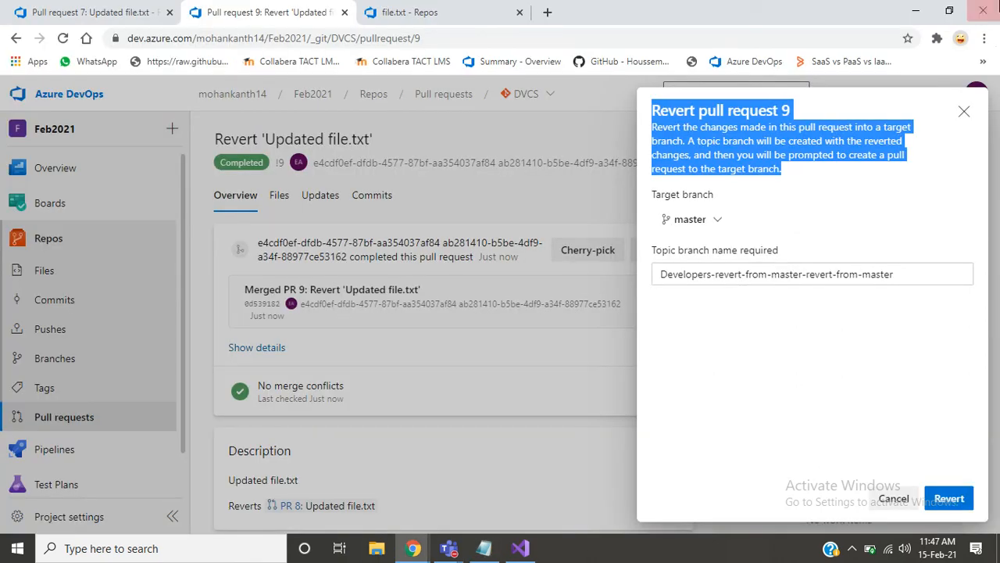
click(963, 114)
click(590, 254)
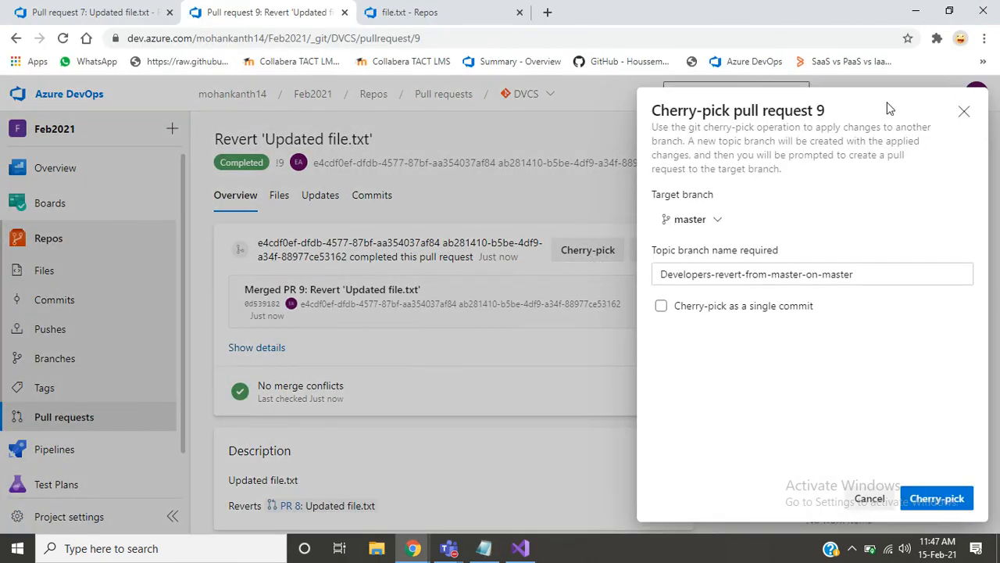
drag(653, 112, 788, 177)
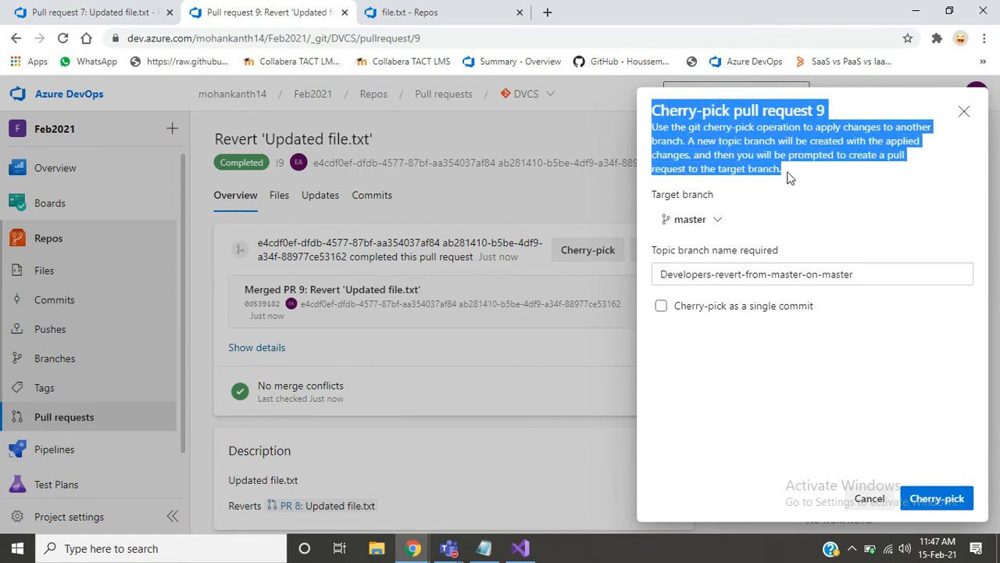
key(ctrl+c)
key(alt+Tab)
key(ctrl+v)
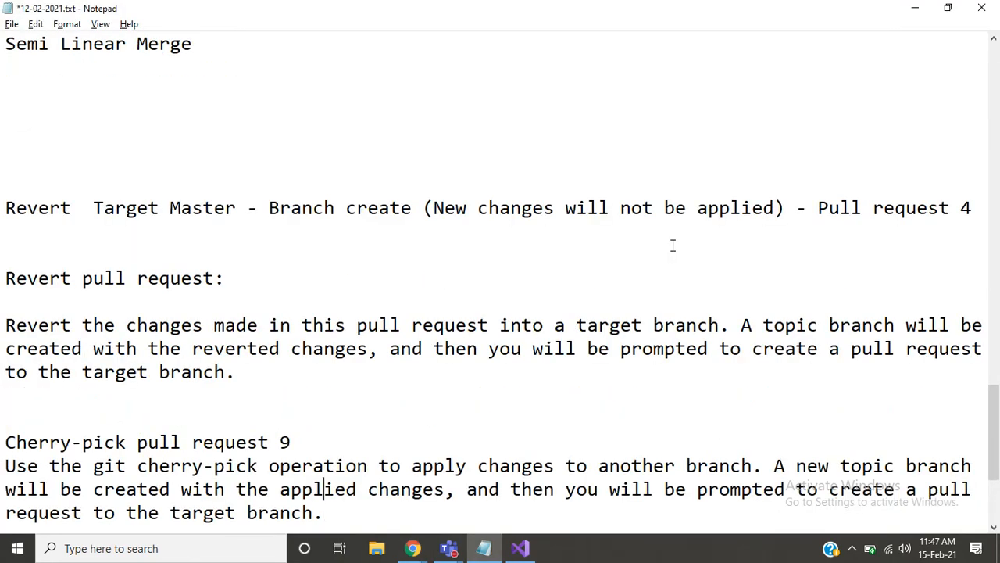
- Change the pasted heading to "Cherry-pick pull request:", add a blank line after it and move below the description
key(Up)
key(Up)
key(shift+Left)
key(BackSpace)
text(=)
key(BackSpace)
key(BackSpace)
text(:)
key(Return)
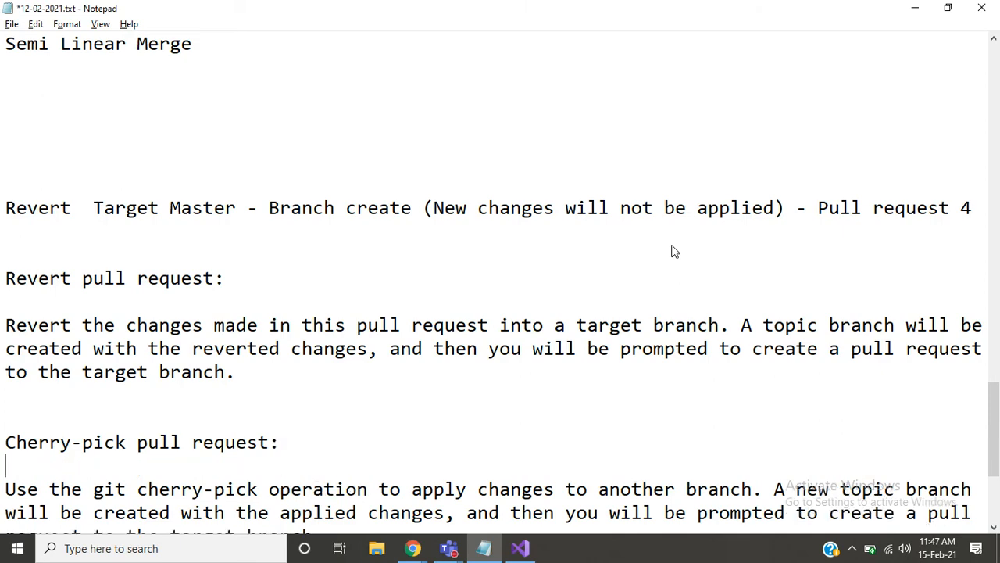
key(Down)
key(Down)
key(Down)
key(Down)
key(Down)
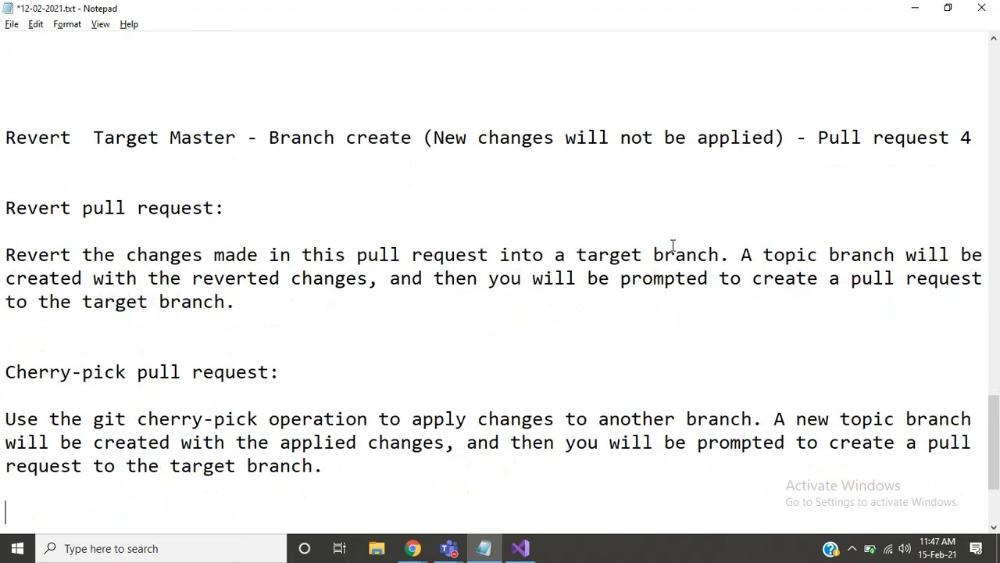
- Go back to the start of the description under "Revert pull request:" to review it
key(Up)
key(Up)
key(Up)
key(Up)
key(Up)
key(Up)
key(Up)
key(Up)
key(Up)
key(Up)
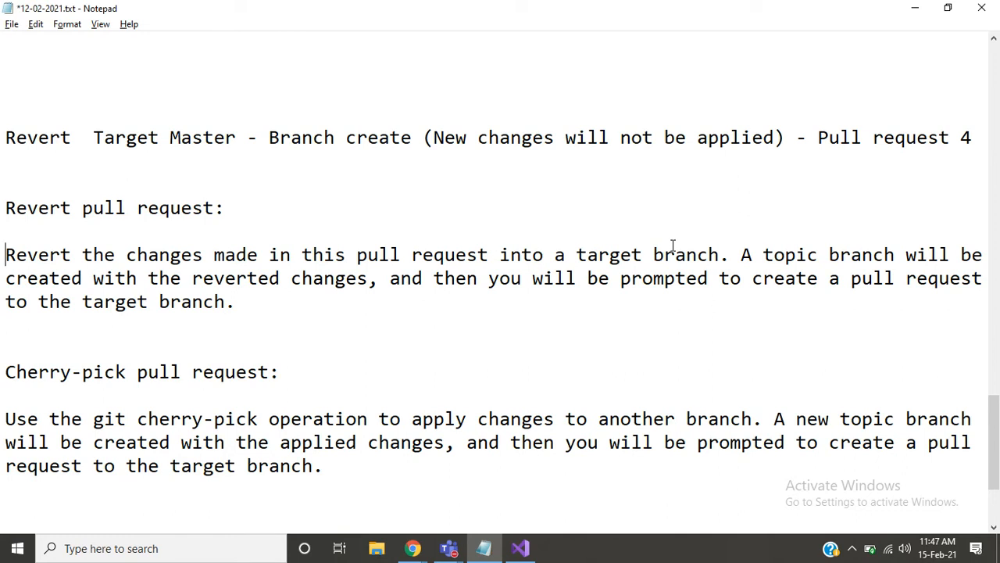
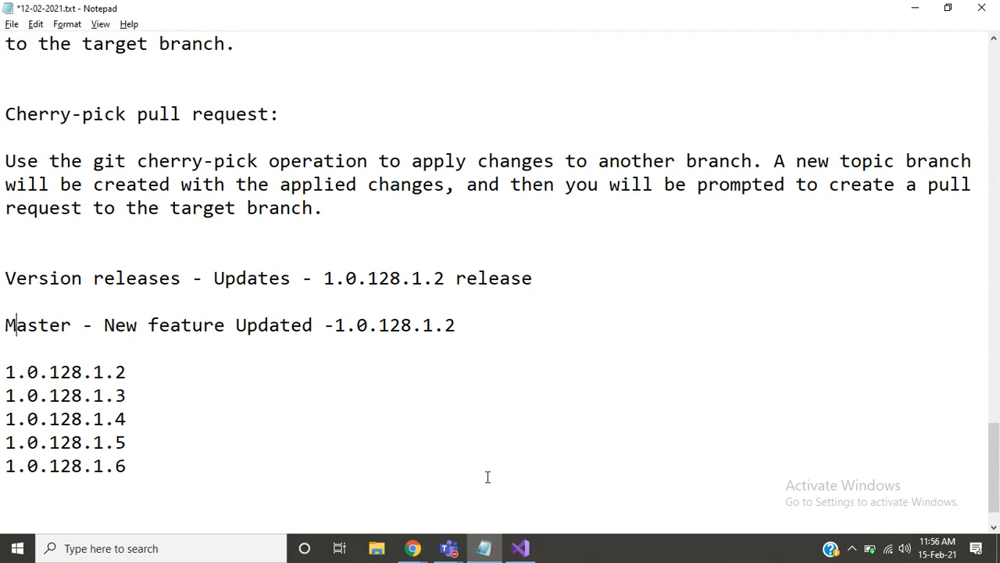
- Highlight the version entries 1.0.128.1.6 and 1.0.128.1.3 one after the other in the release list
key(Down)
key(Down)
key(Down)
key(Down)
key(Down)
key(Down)
key(Down)
key(Up)
key(shift+Down)
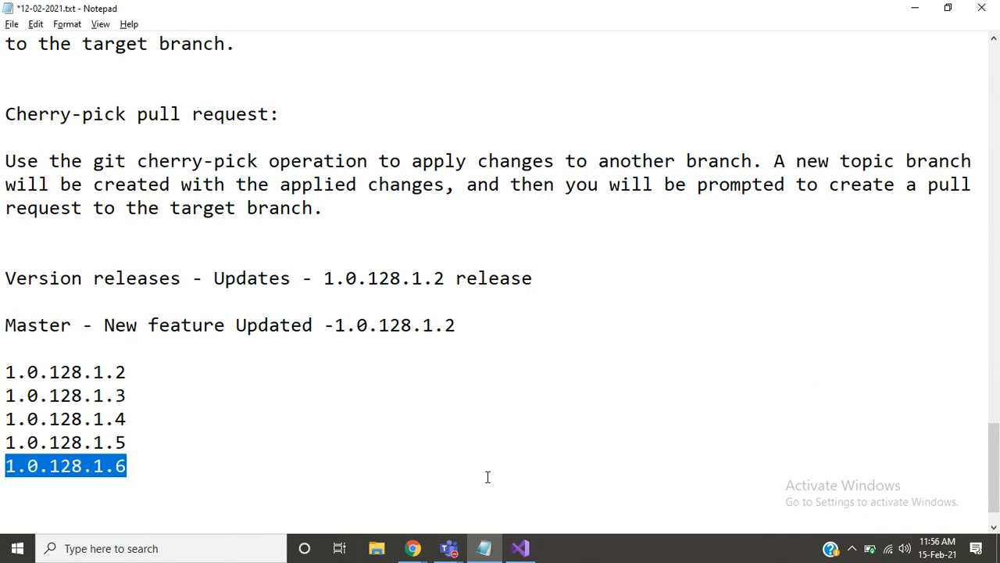
key(Up)
key(Up)
key(Up)
key(Up)
key(shift+Down)
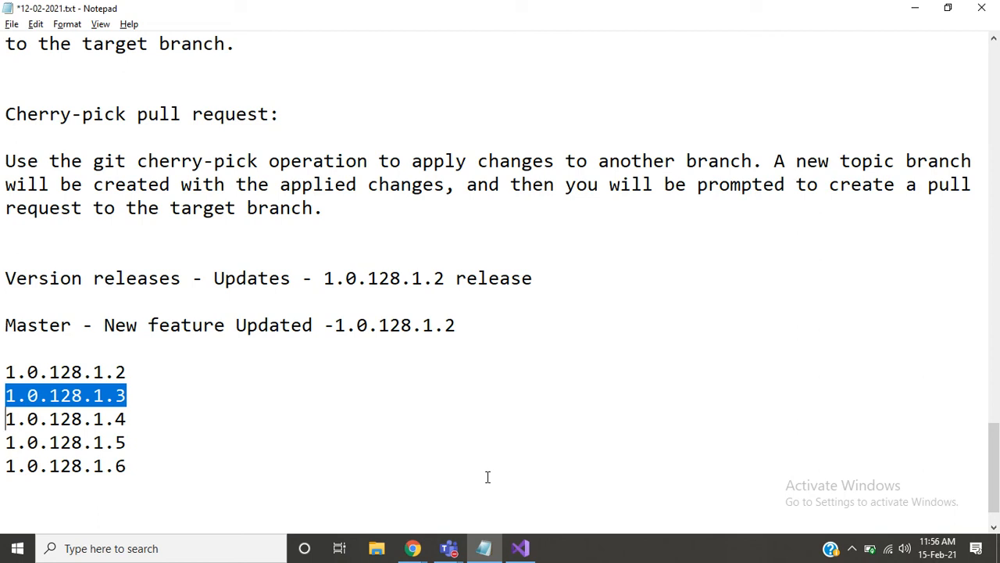
key(Up)
key(Up)
key(Up)
key(Up)
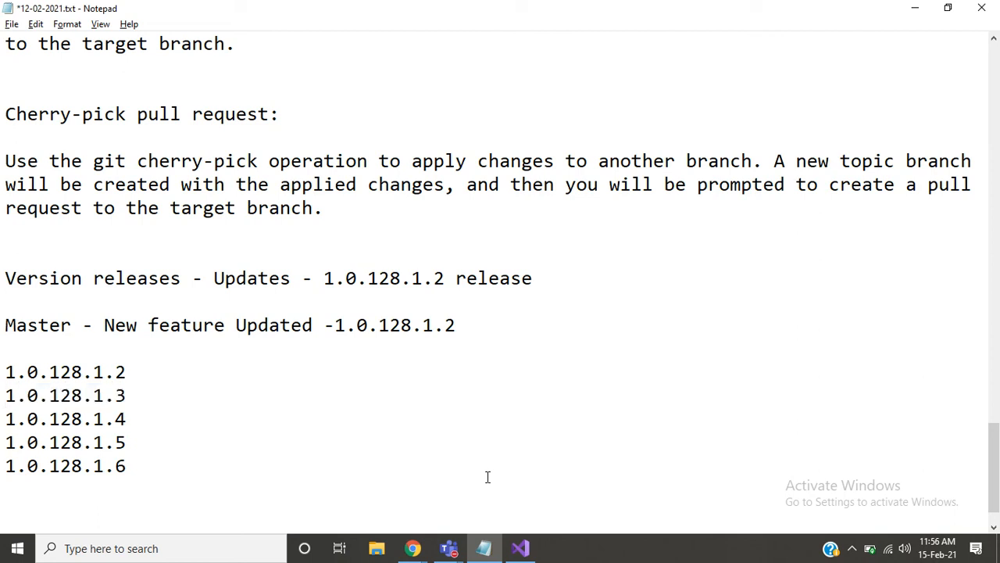
- Select the whole version list from 1.0.128.1.2 to 1.0.128.1.6 to point it out
key(Down)
key(Down)
key(shift+Down)
key(shift+Down)
key(shift+Down)
key(shift+Down)
key(shift+Down)
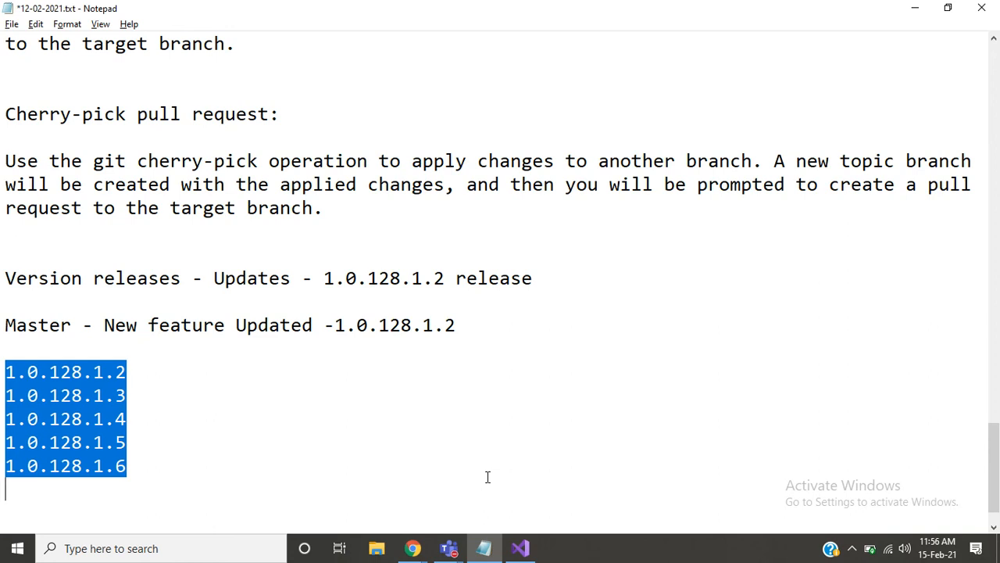
- Add the heading "Tags" below the version list, separated by blank lines and followed by a new line
key(Down)
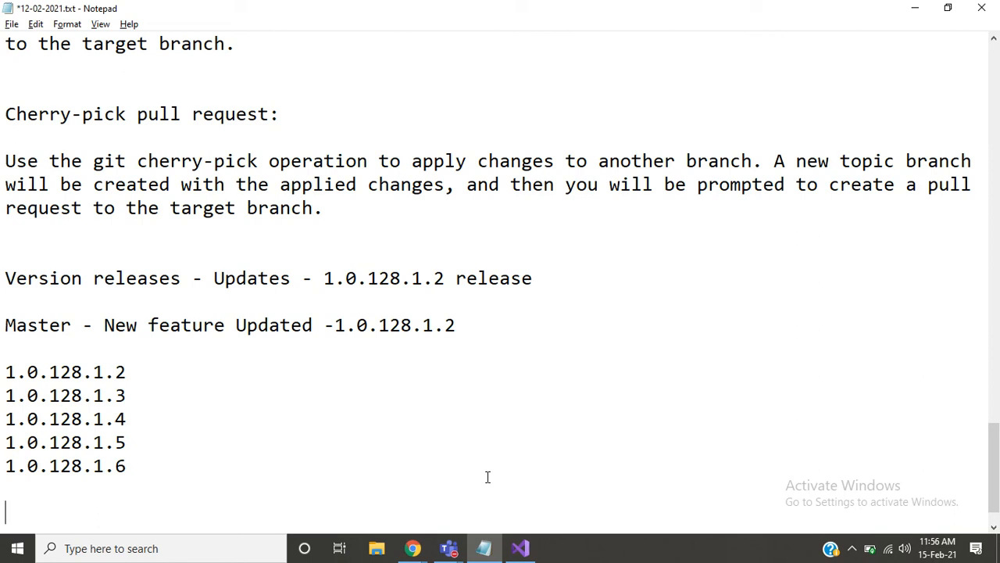
key(Return)
key(Return)
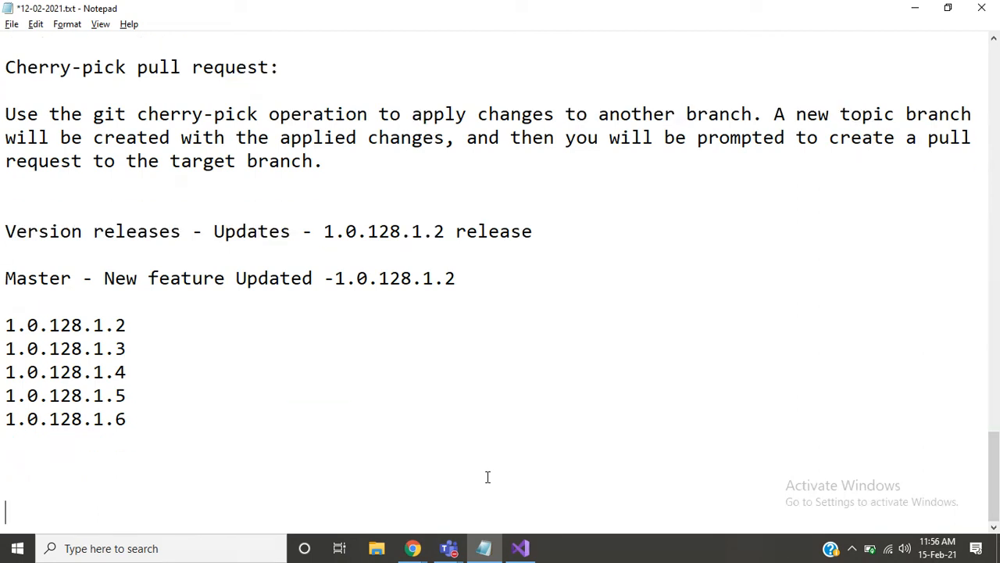
key(BackSpace)
text(Tags)
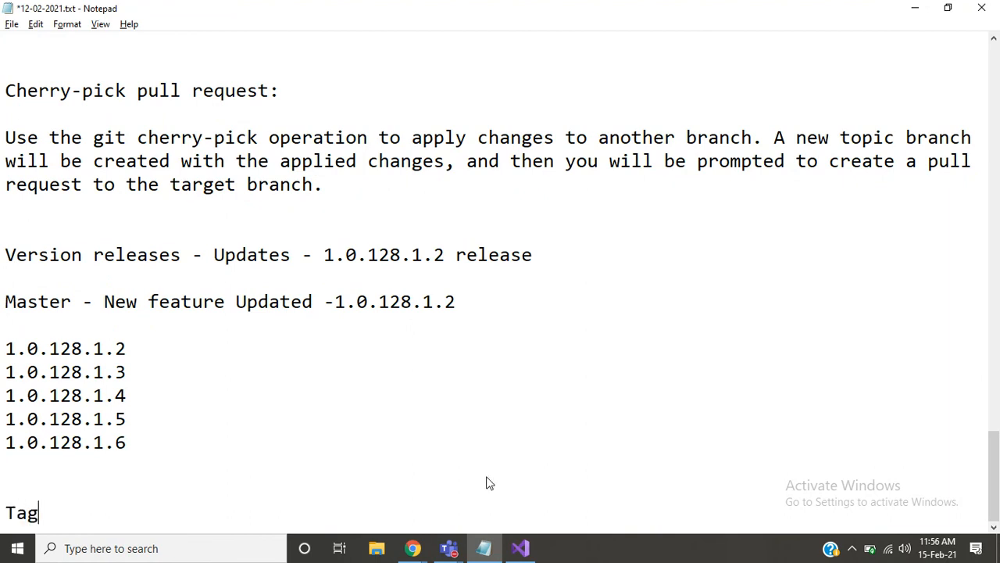
key(Return)
- Highlight versions 1.0.128.1.6 and 1.0.128.1.4 in turn, and return to the empty line below the Tags heading
key(Up)
key(Up)
key(Up)
key(Up)
key(Up)
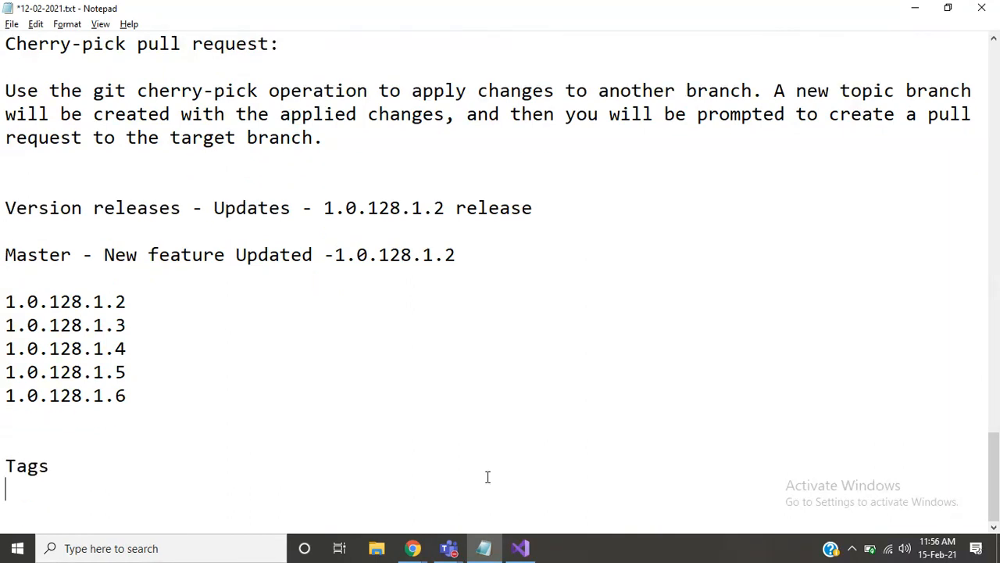
key(shift+Down)
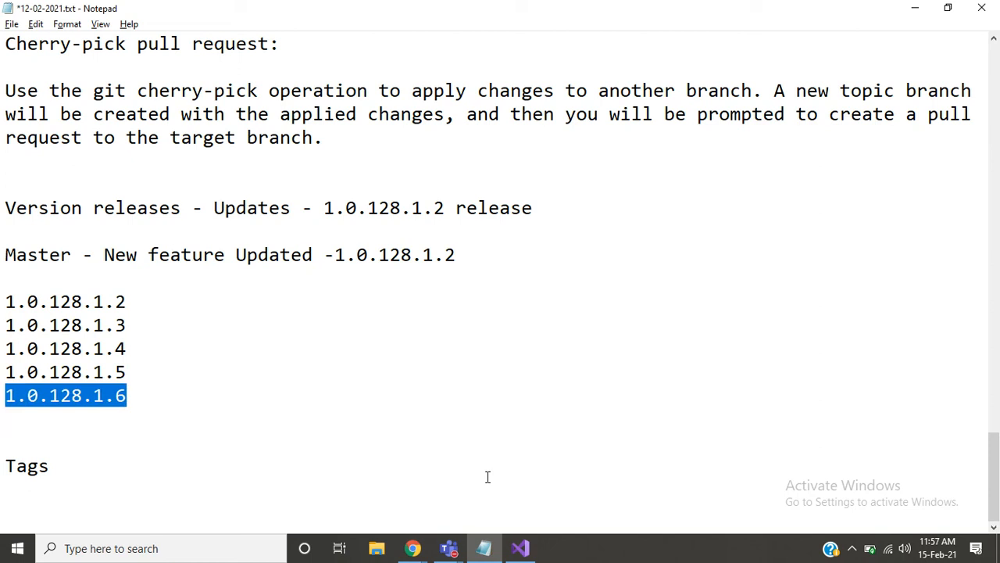
key(Up)
key(Up)
key(Up)
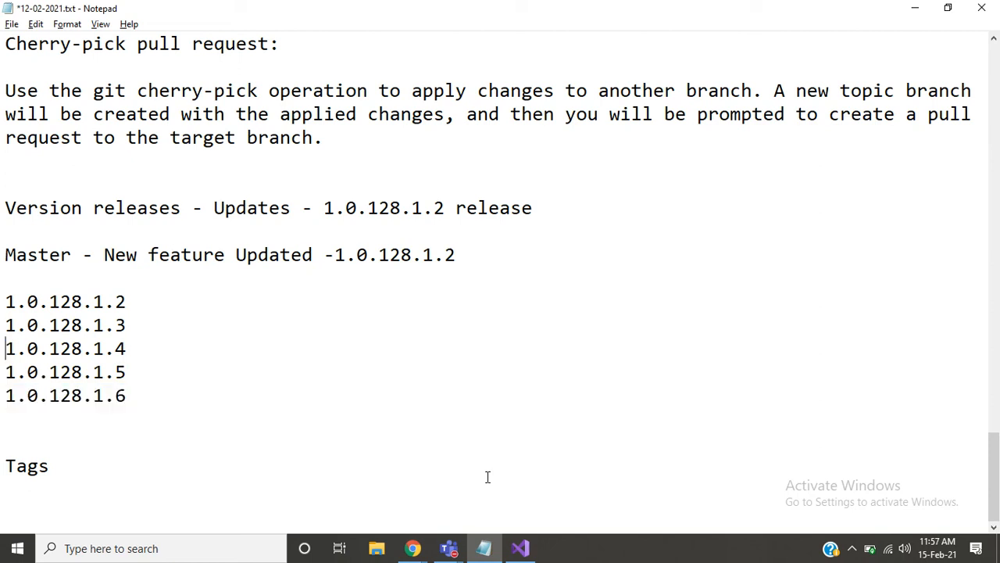
key(shift+Down)
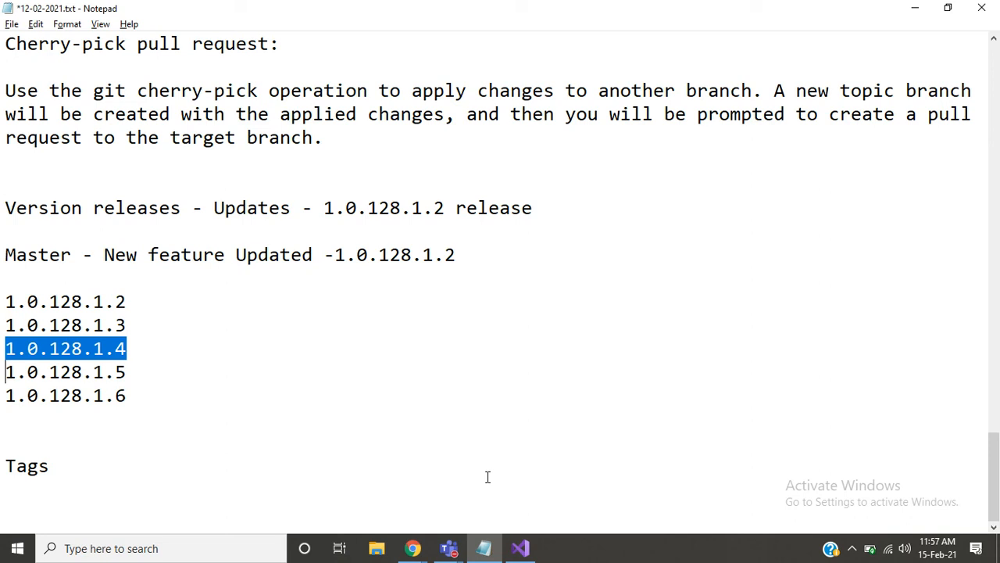
key(Down)
key(Down)
key(Down)
key(Down)
key(Down)
key(Down)
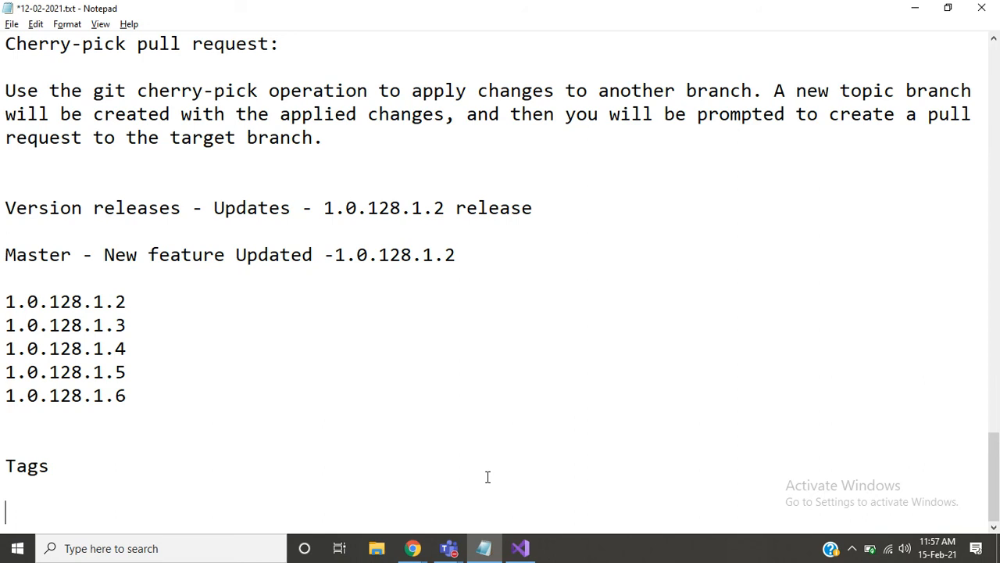
- Append " - Release" to the 1.0.128.1.6 entry and add an empty line below it
key(Up)
key(Up)
key(Up)
key(Up)
key(shift+Down)
key(Right)
key(Left)
text(- Release)
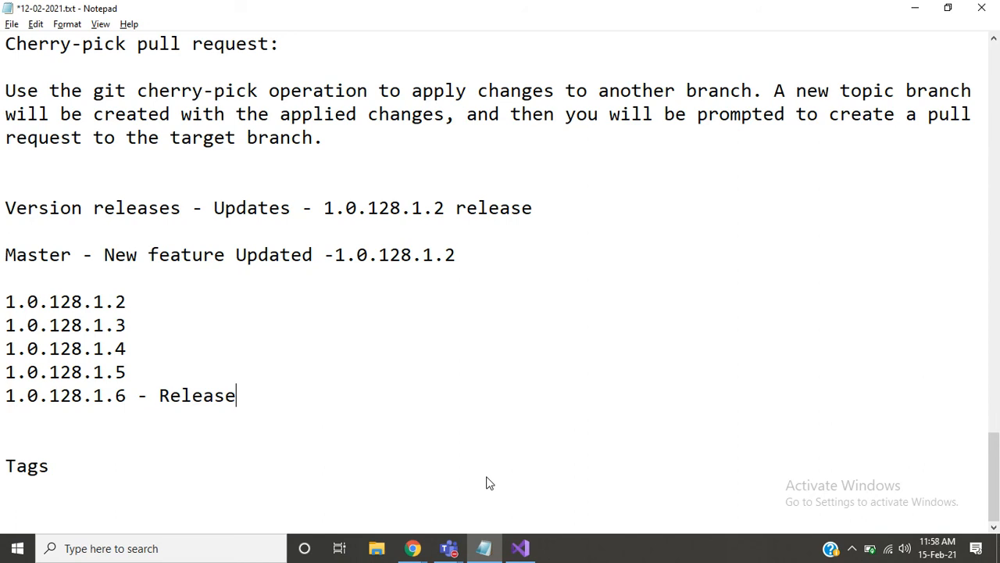
key(Return)
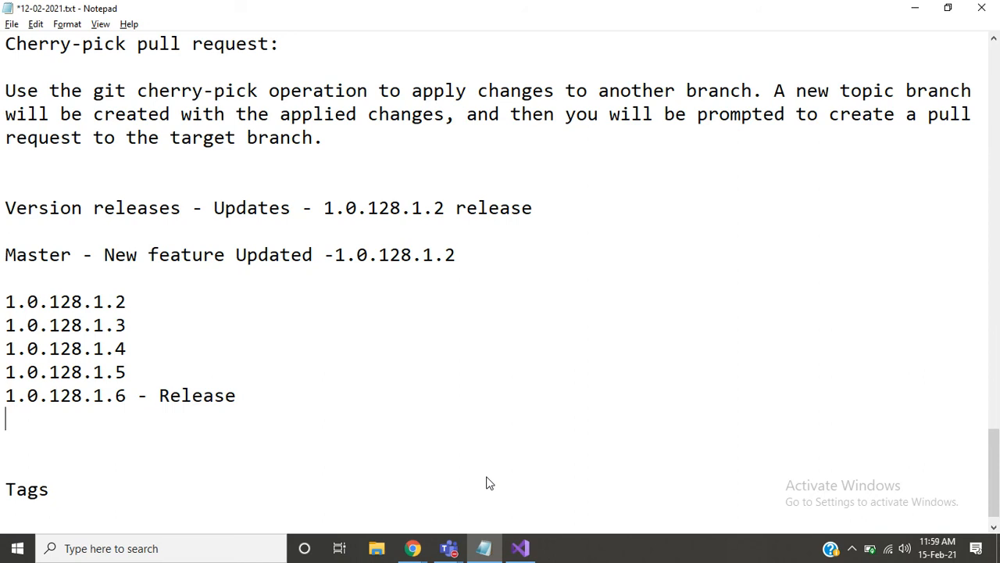
- Append " - revert" to the 1.0.128.1.5 entry in the version list
key(Up)
key(Up)
key(Right)
key(Right)
key(Right)
key(Right)
key(Right)
key(Right)
key(Right)
key(Right)
key(Right)
key(Right)
key(Right)
key(Right)
text(- revert)
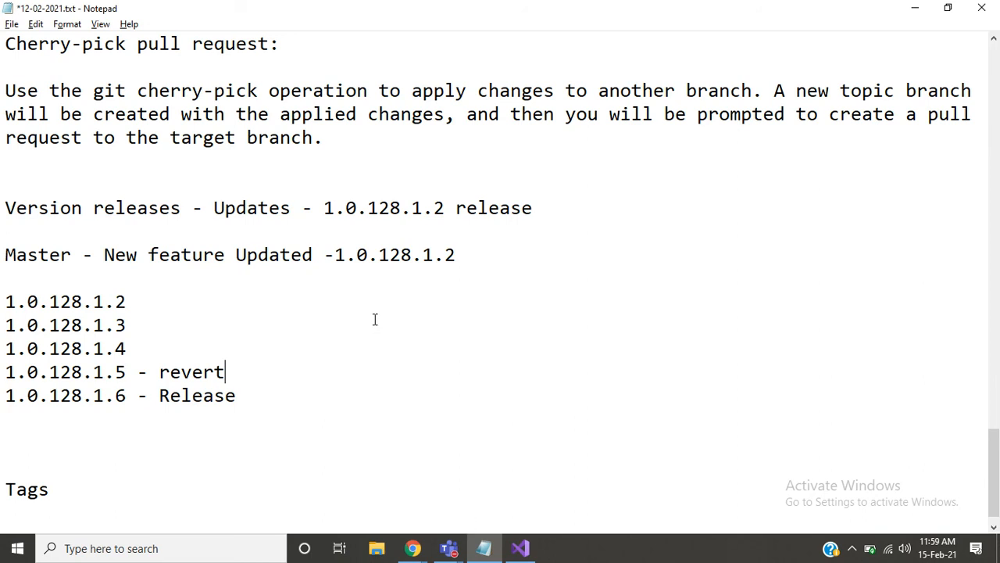
- Copy the first list entry, 1.0.128.1.2, and switch to the Azure DevOps Tags page in the browser
click(282, 396)
key(alt+Tab)
key(alt+Tab)
key(Up)
key(Up)
key(Up)
key(Up)
key(shift+Left)
key(shift+Left)
key(shift+Left)
key(shift+Left)
key(shift+Left)
key(shift+Left)
key(shift+Left)
key(shift+Left)
key(shift+Left)
key(shift+Left)
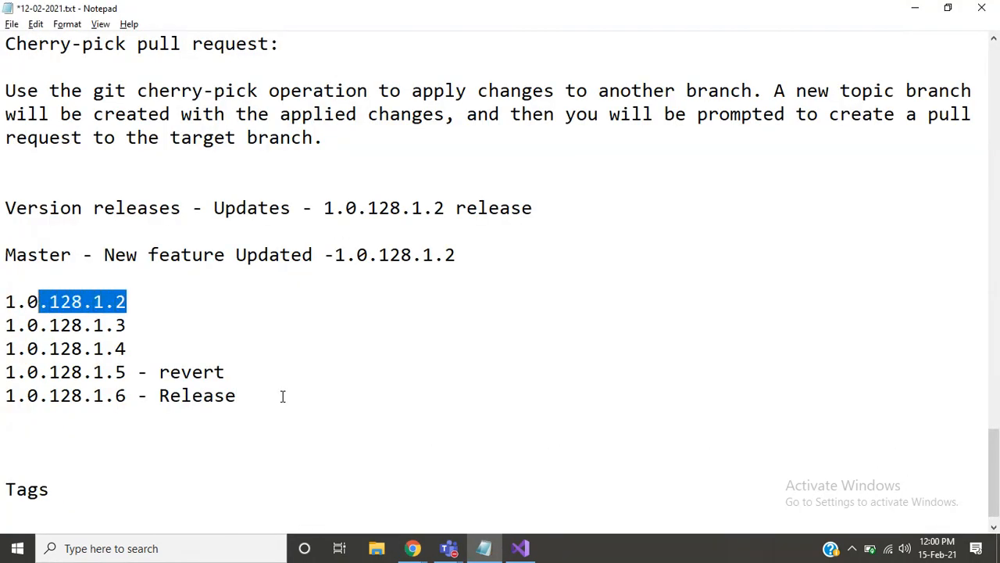
key(shift+Left)
key(ctrl+c)
key(alt+Tab)
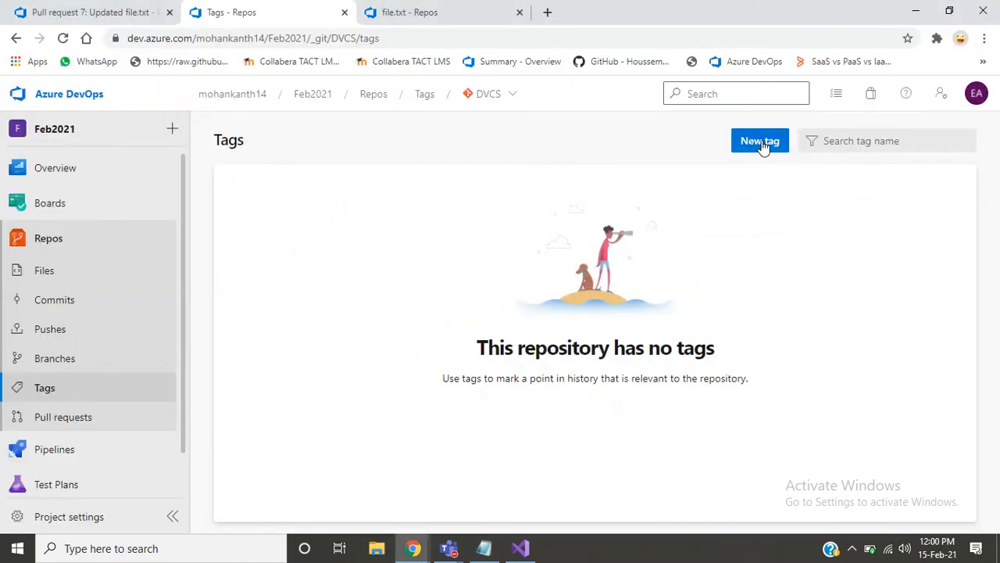
- Show the DVCS repository files on the master branch and check the tags available in the version selector
click(54, 271)
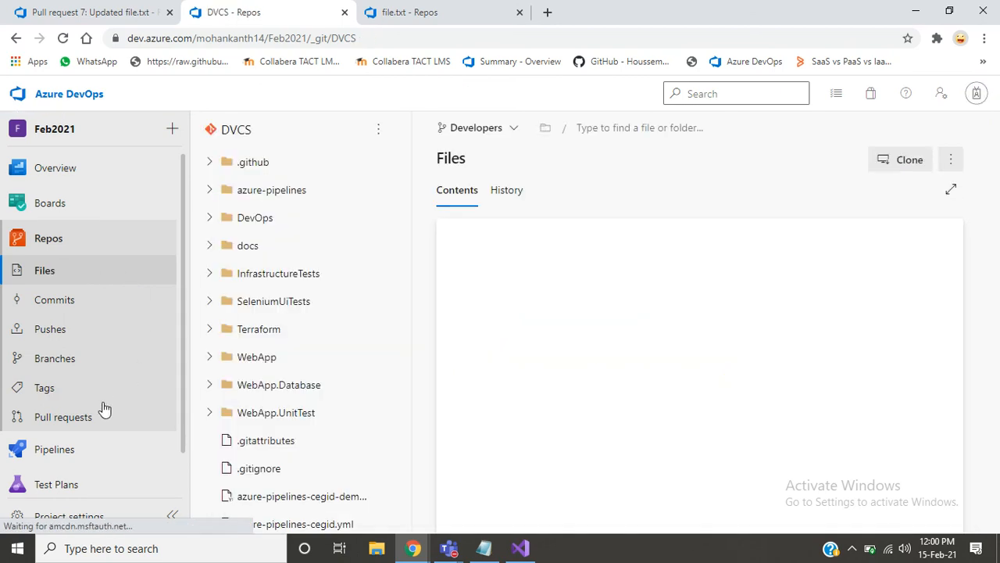
click(472, 128)
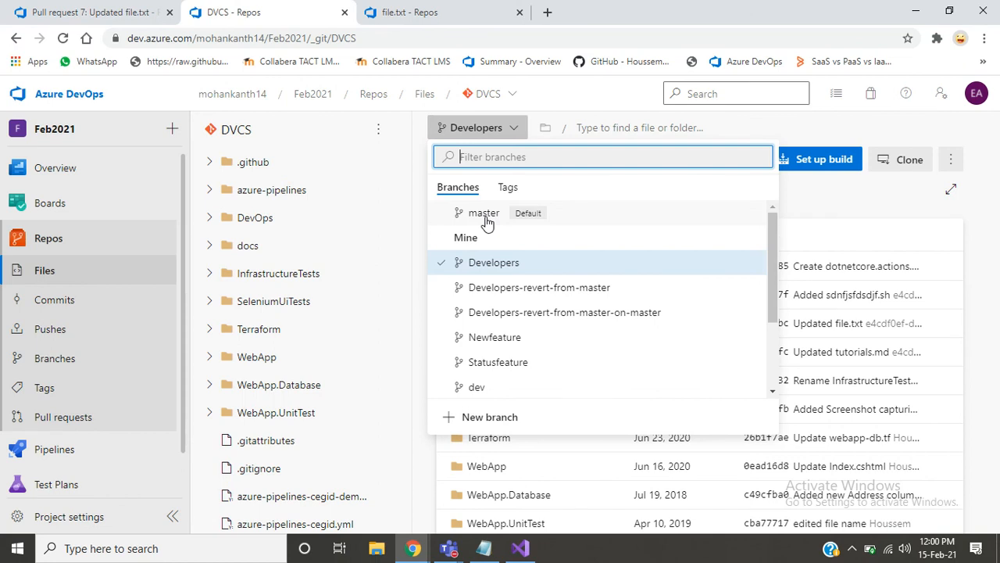
click(486, 222)
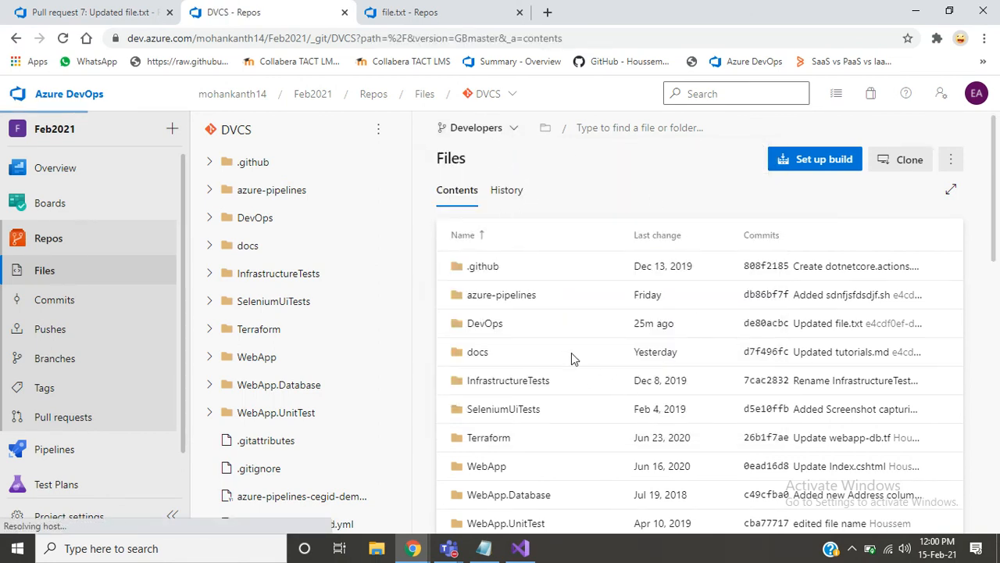
click(479, 128)
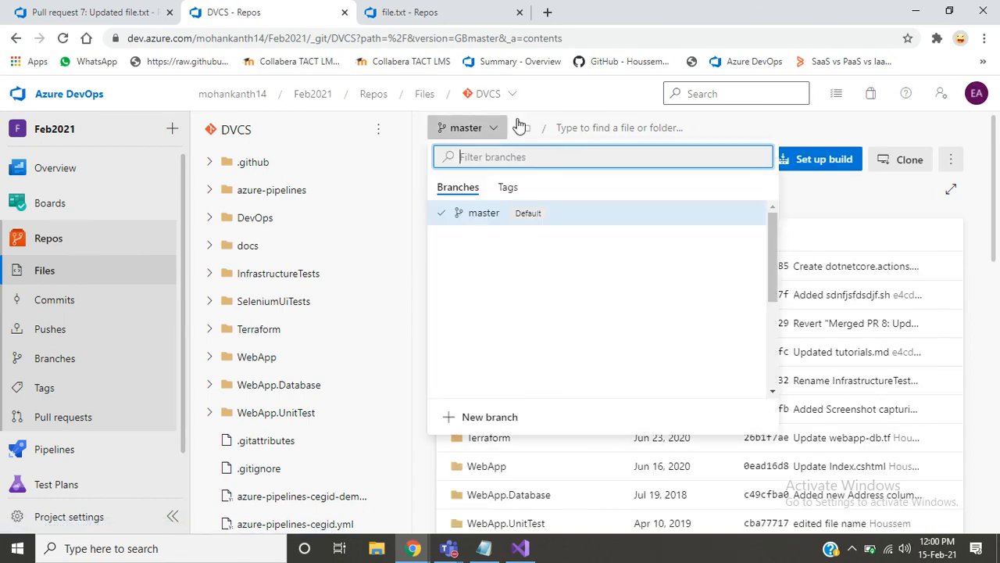
click(506, 190)
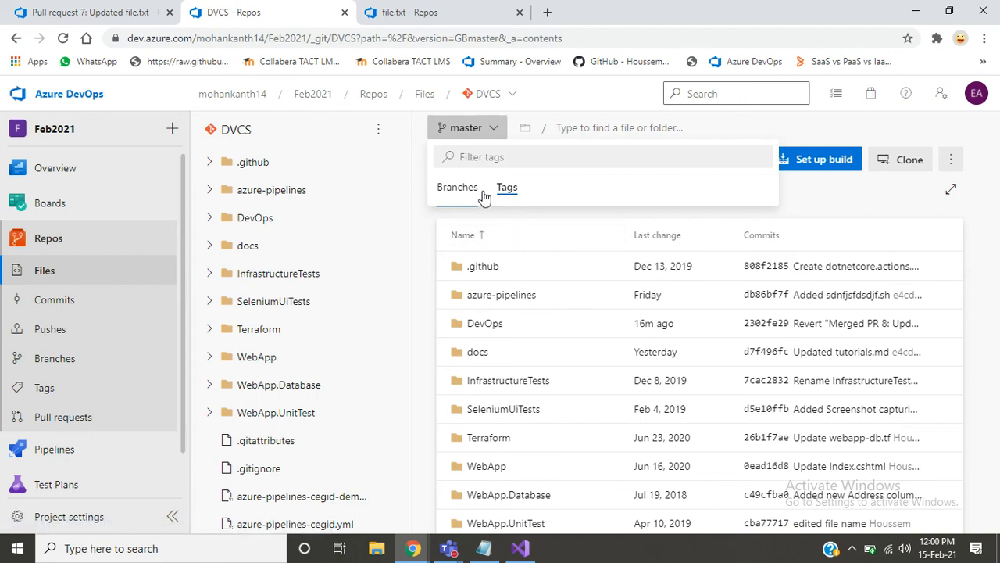
click(459, 195)
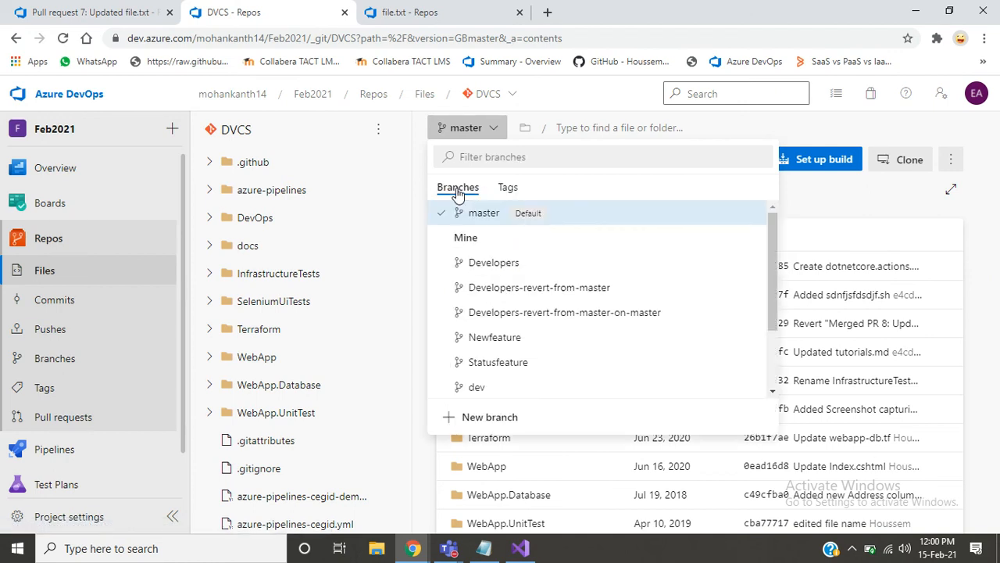
- Create a tag named 1.0.128.1.2 based on master with the description "Feature 1"
click(62, 390)
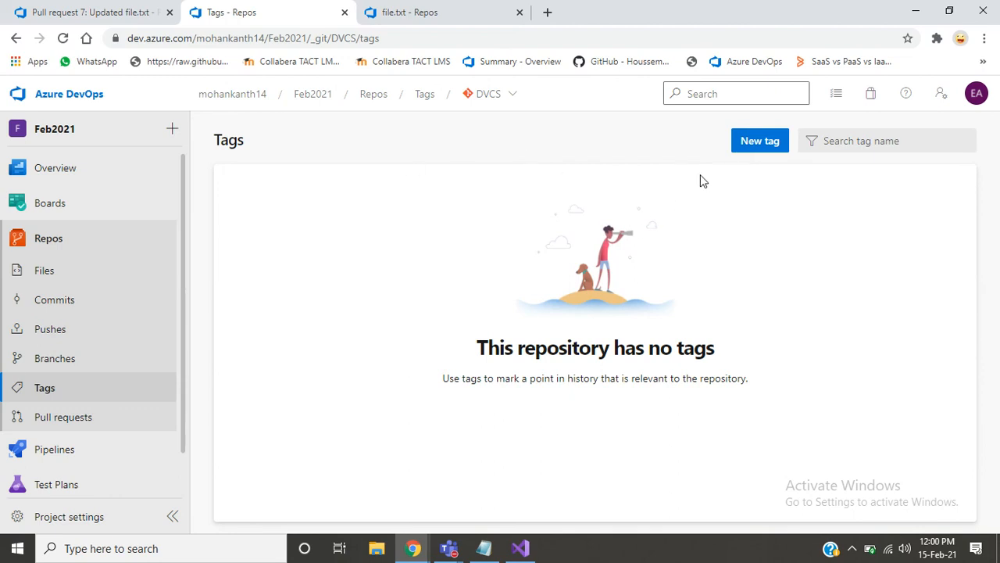
click(750, 139)
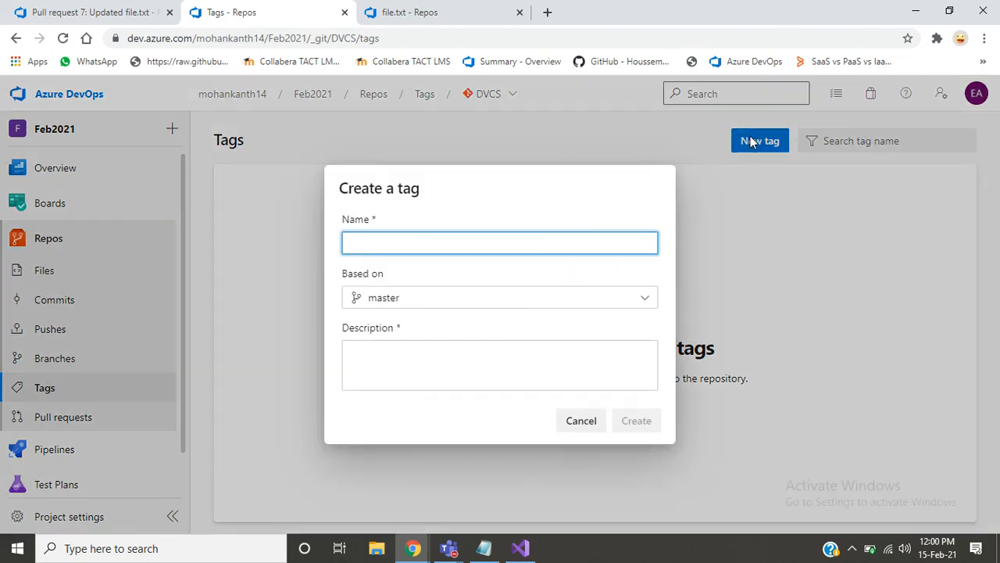
key(ctrl+v)
click(511, 344)
text(N)
key(BackSpace)
text(Feature 1)
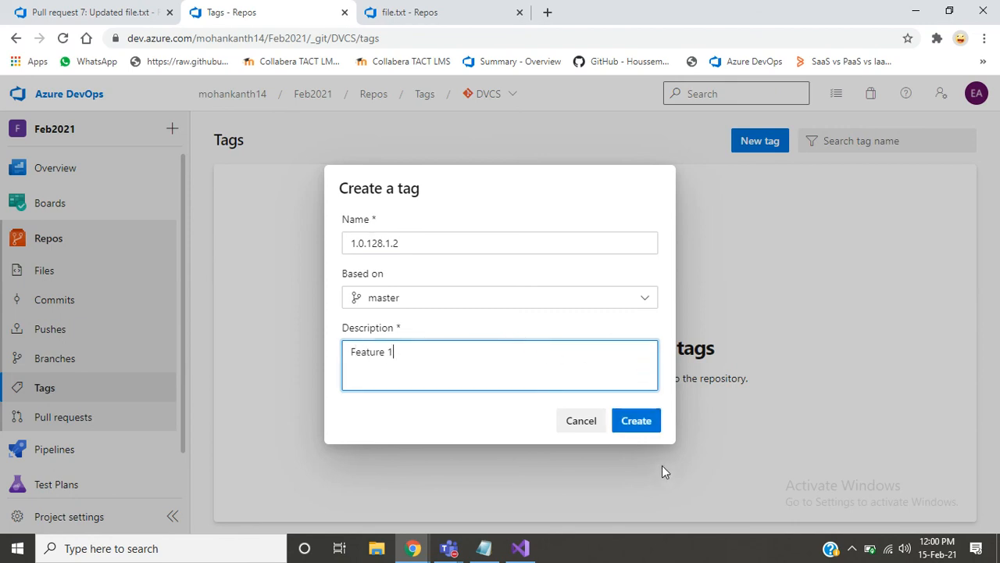
click(629, 418)
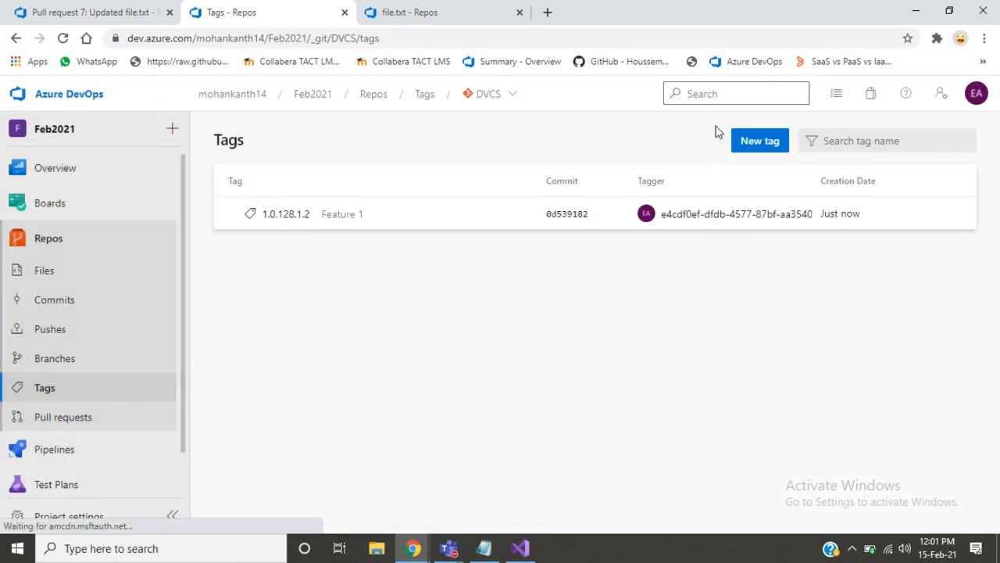
- Create a tag named 1.0.128.1.3 based on master with the description "Feature 2"
click(750, 145)
text(1.0.128.1.2=)
key(BackSpace)
key(BackSpace)
text(4)
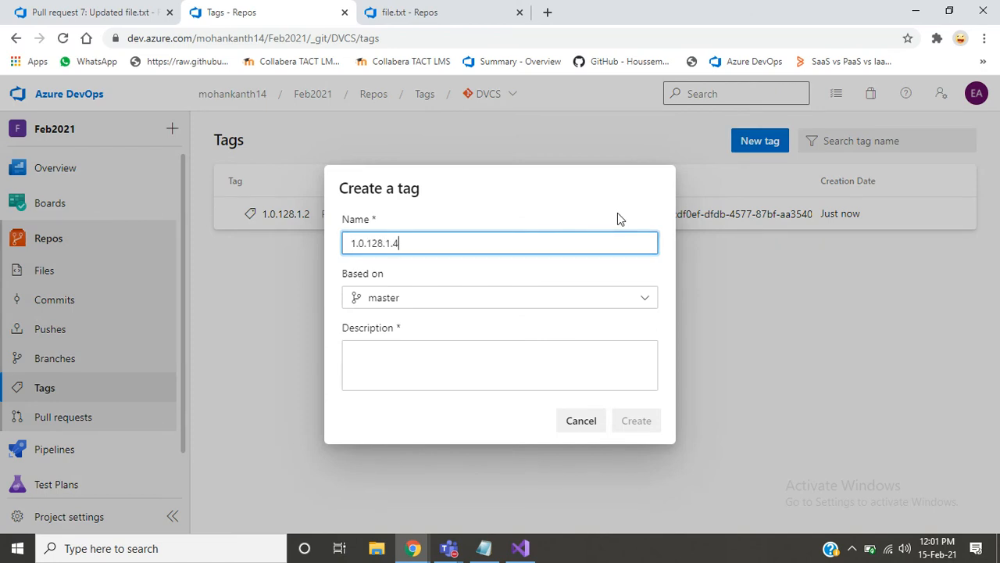
key(BackSpace)
text(3)
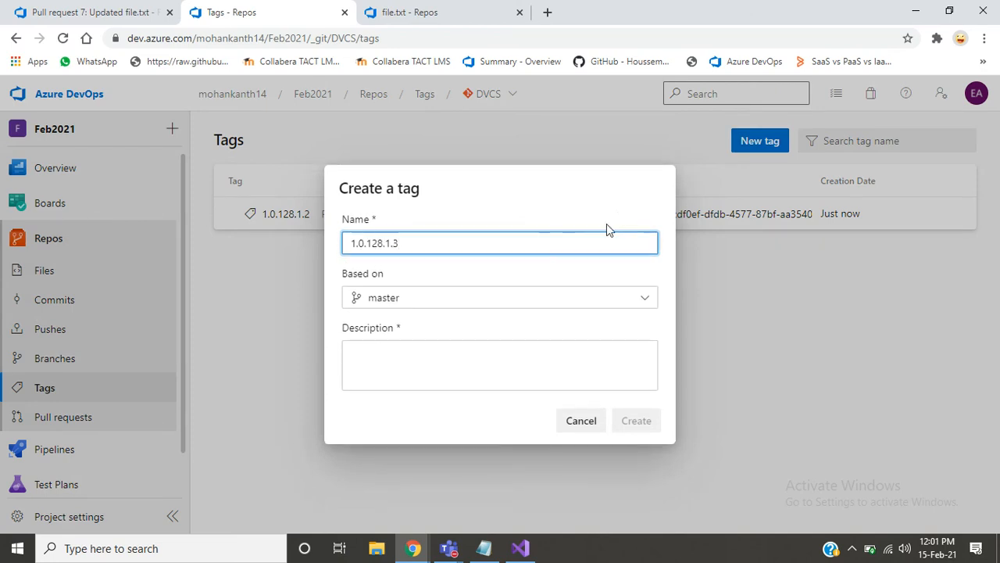
click(441, 376)
text(F)
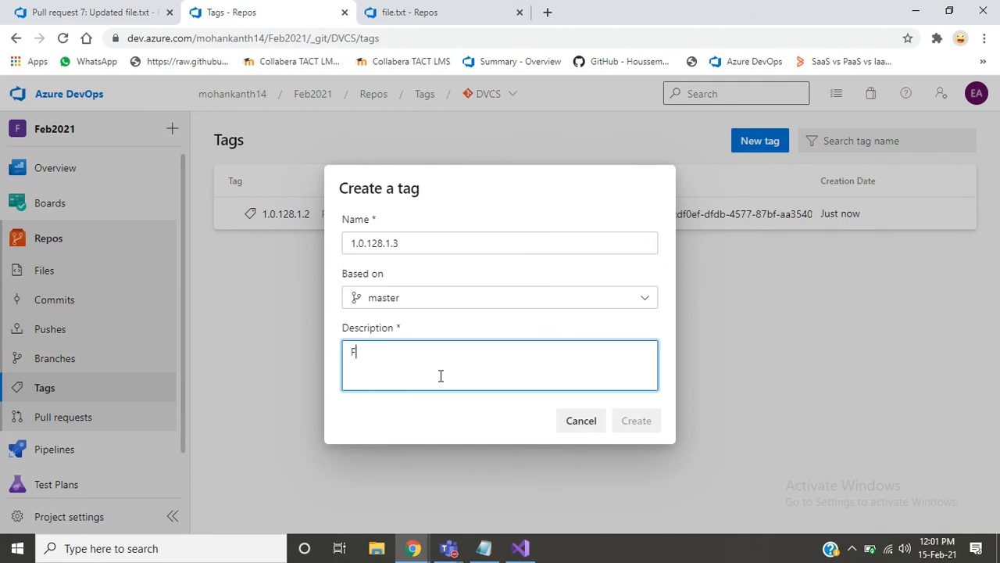
text(eature)
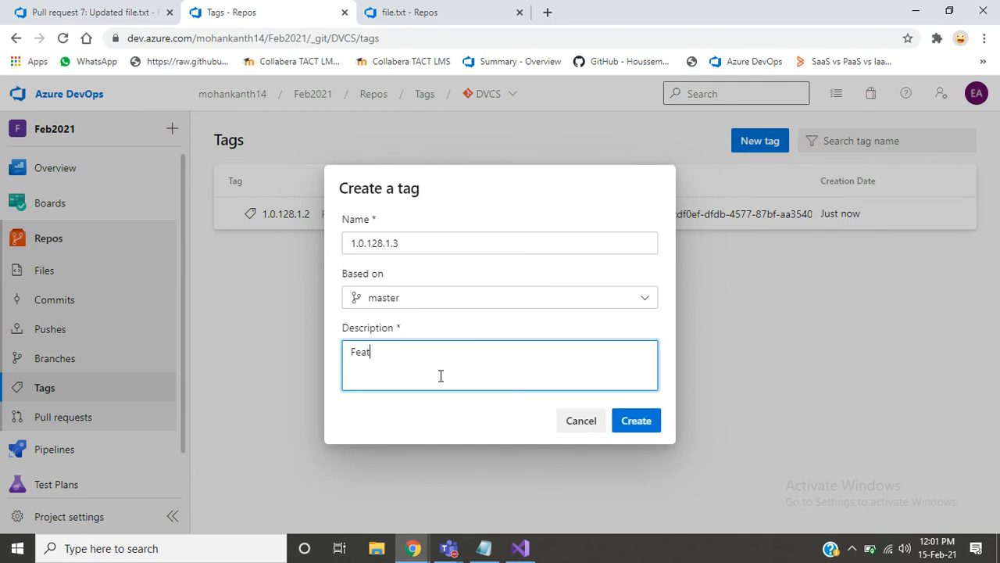
text( 2)
click(640, 427)
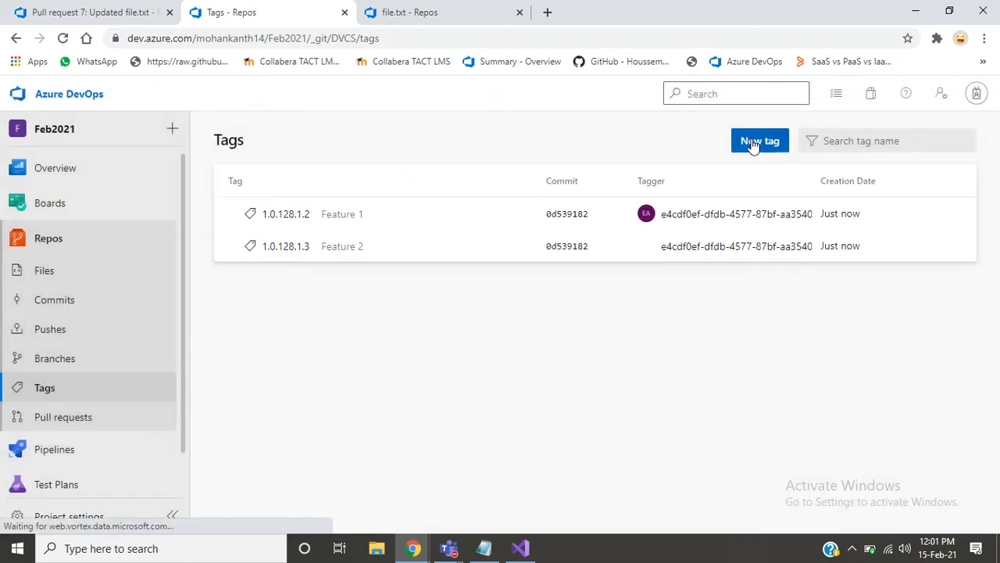
- Create a tag named 1.0.128.1.4 based on master with the description "Feature 3"
click(753, 143)
text(1.0.128.1.2)
key(BackSpace)
text(3)
key(BackSpace)
text(4)
click(436, 377)
text(Feature 3)
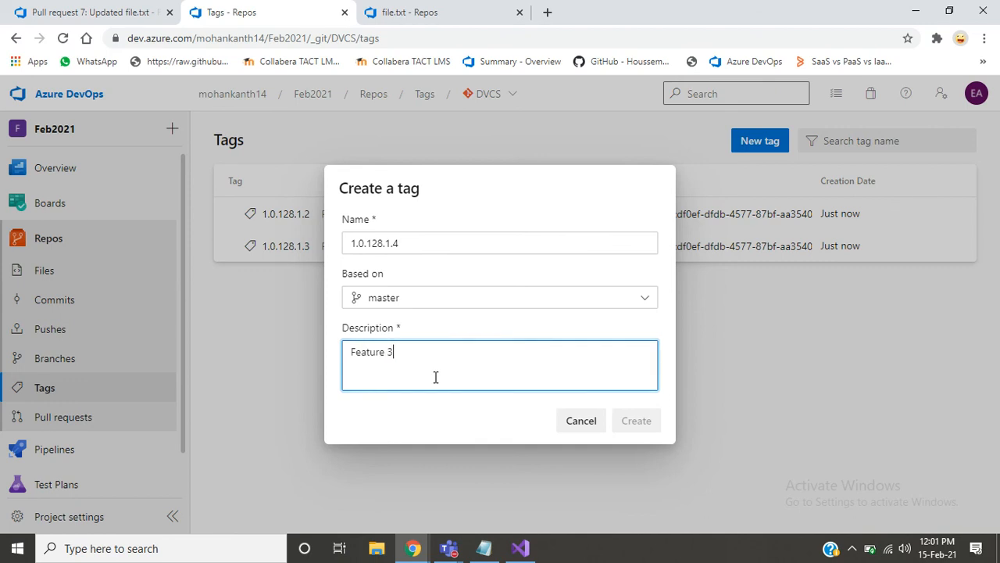
click(652, 429)
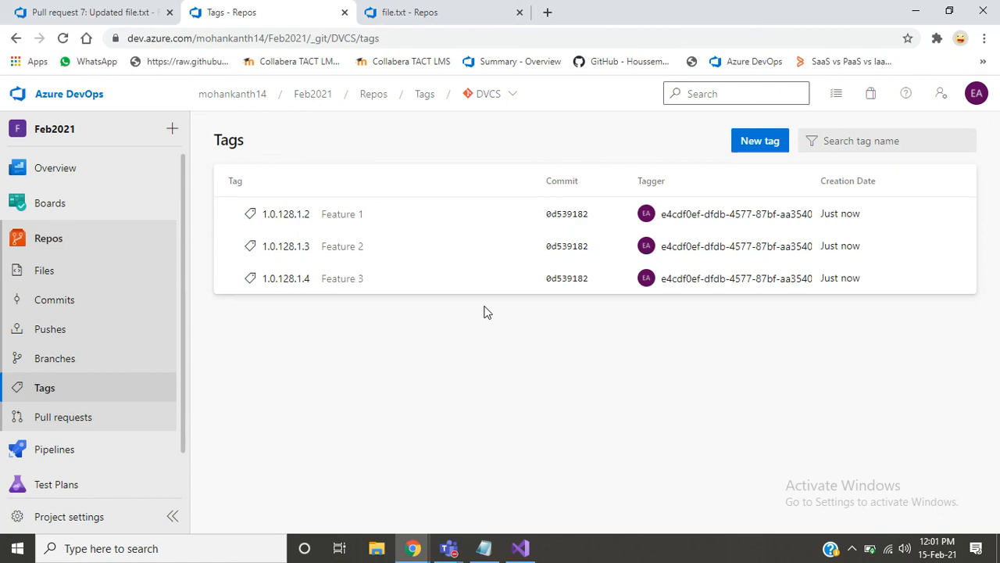
- View the repository files at tag 1.0.128.1.3, and switch the version to tags 1.0.128.1.2 and 1.0.128.1.4
click(282, 247)
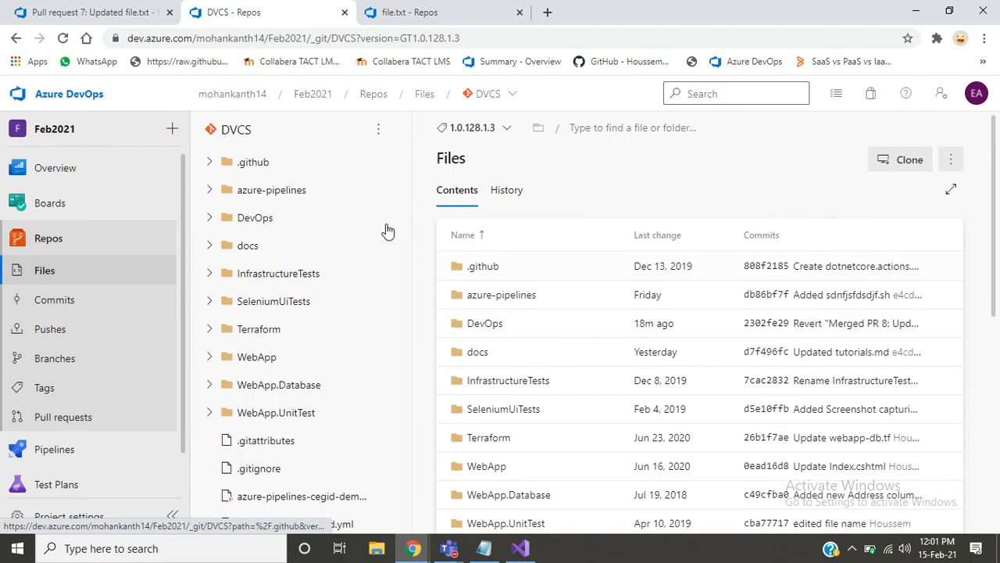
click(441, 137)
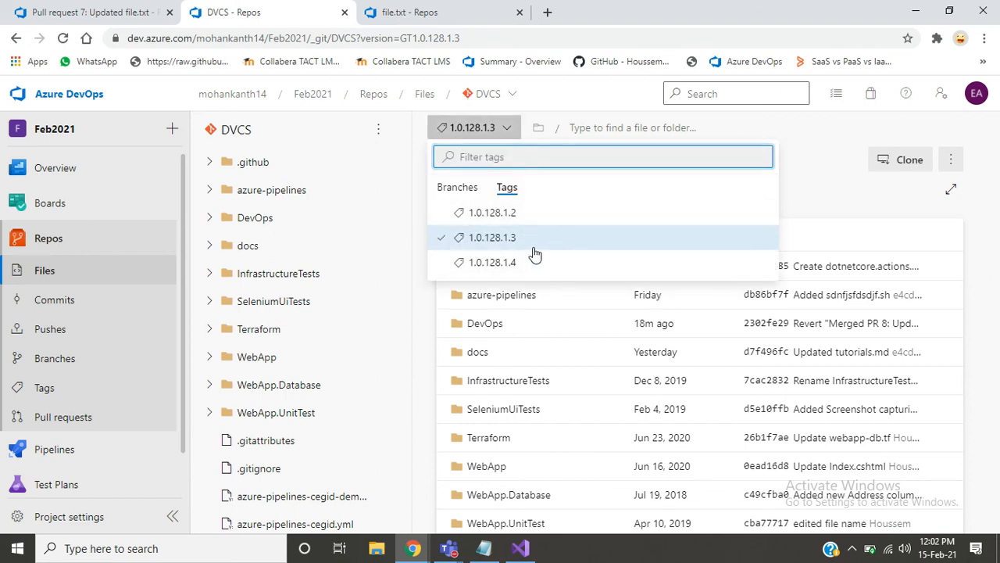
click(494, 225)
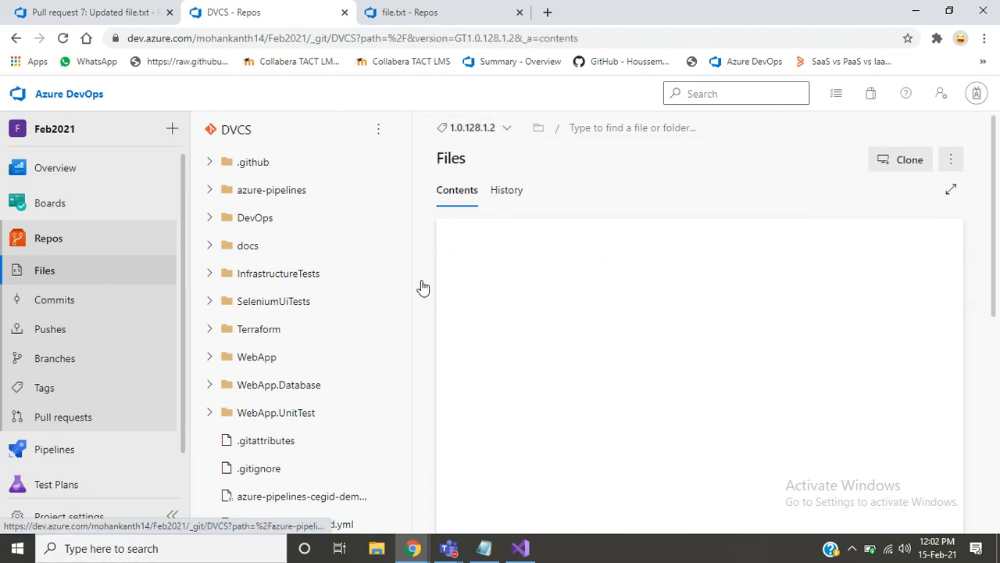
click(492, 130)
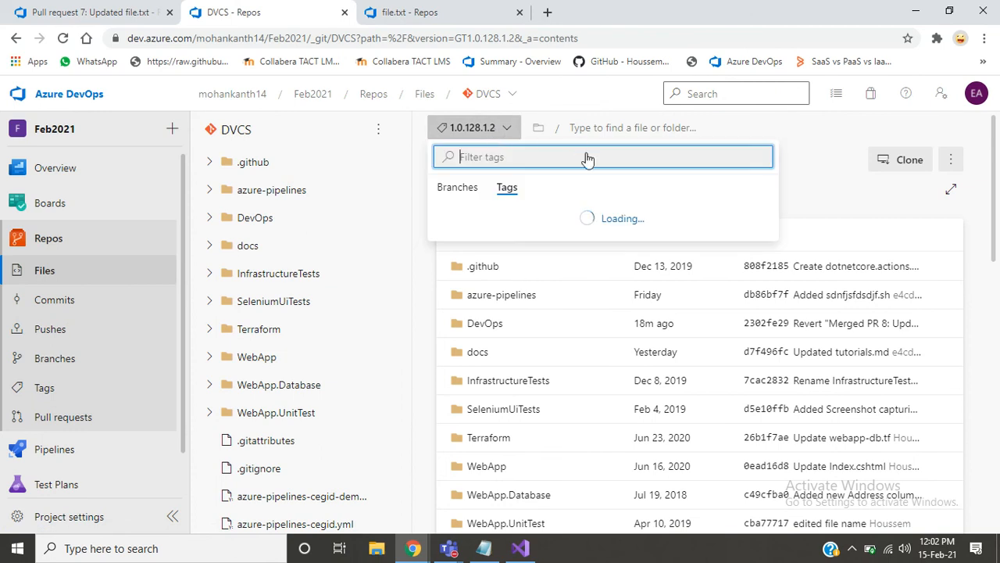
click(526, 260)
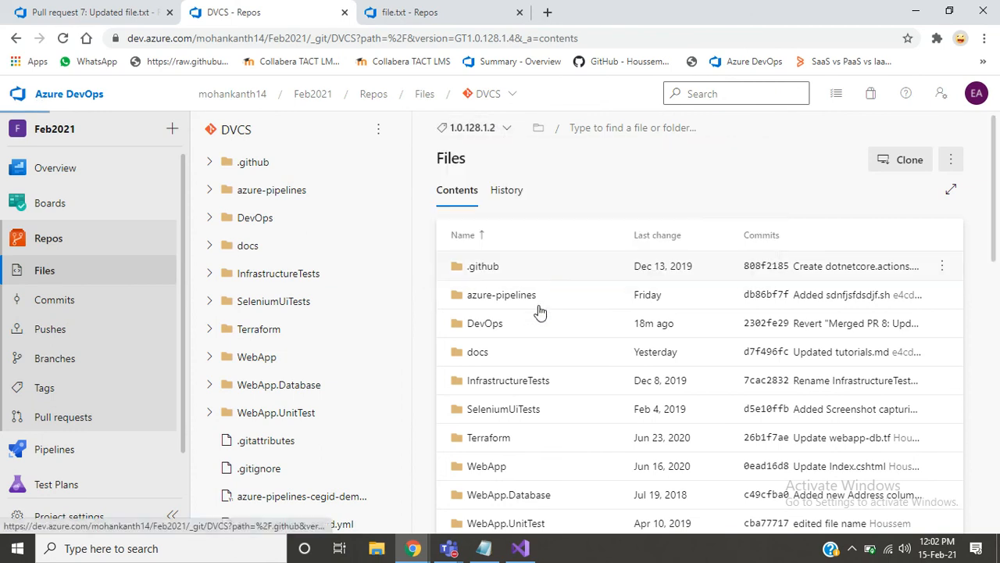